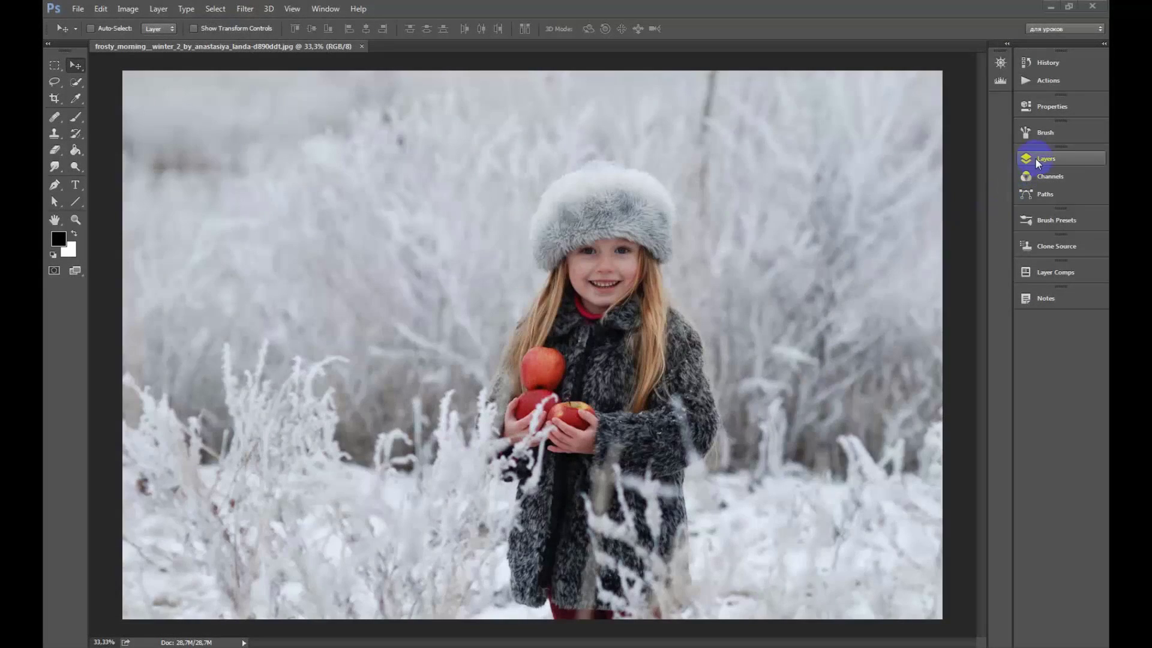
Duplicate the Background layer to create a Background copy for retouching
click(1035, 157)
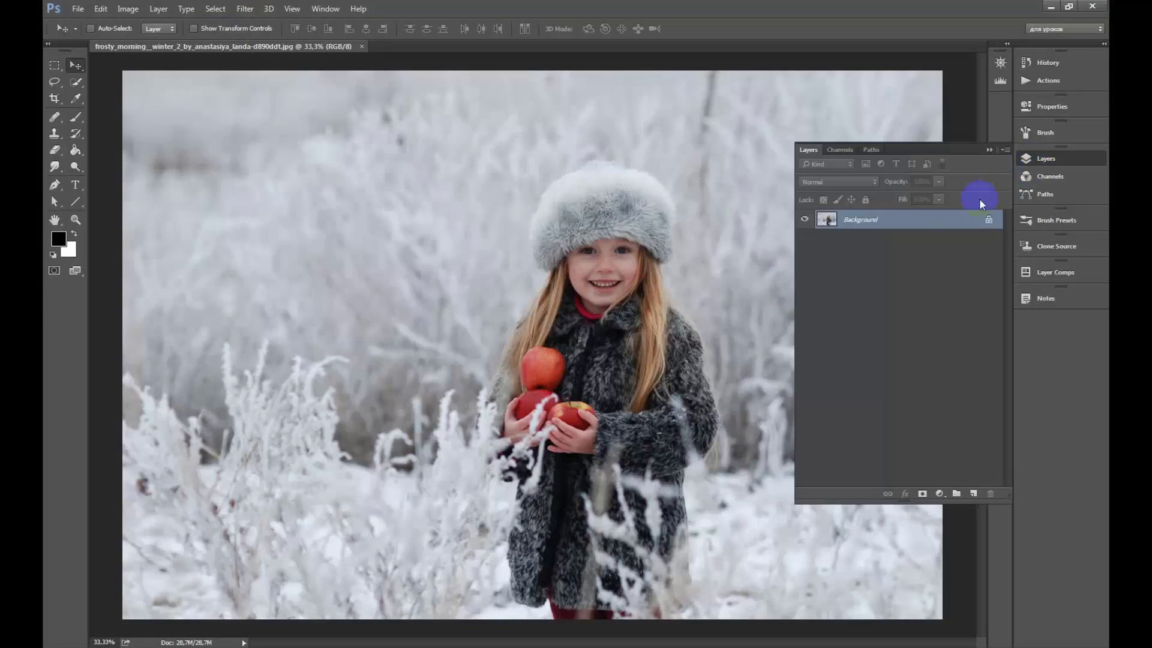
drag(966, 220, 973, 493)
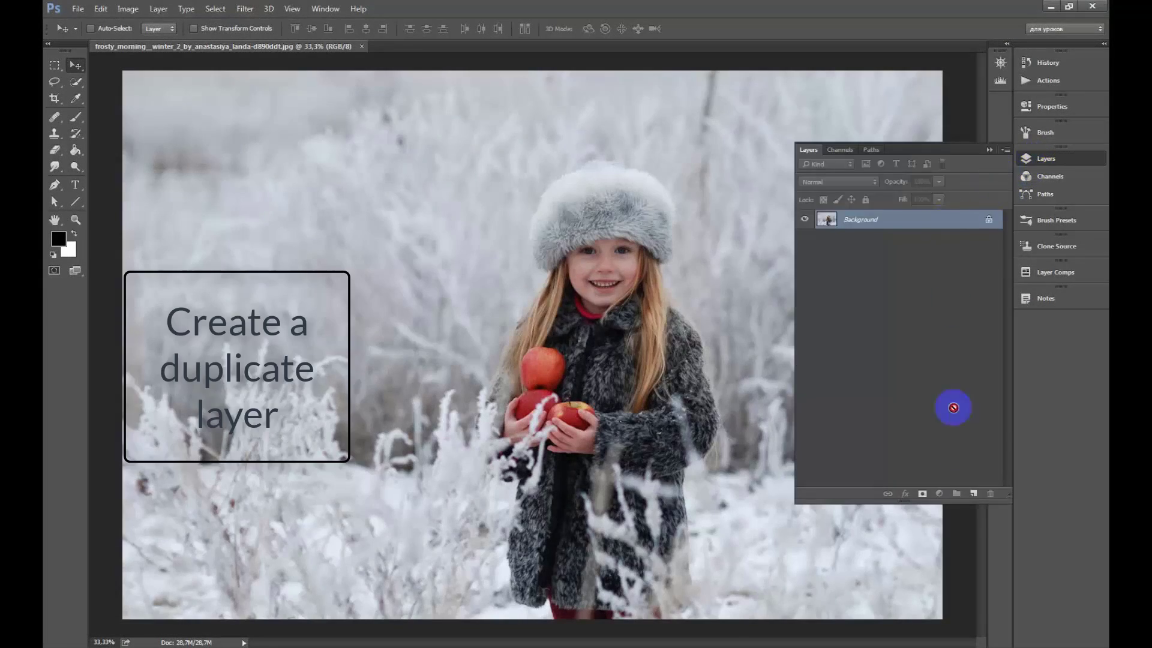
click(1035, 158)
scroll(599, 250, up, 2)
scroll(589, 286, up, 3)
scroll(581, 294, up, 2)
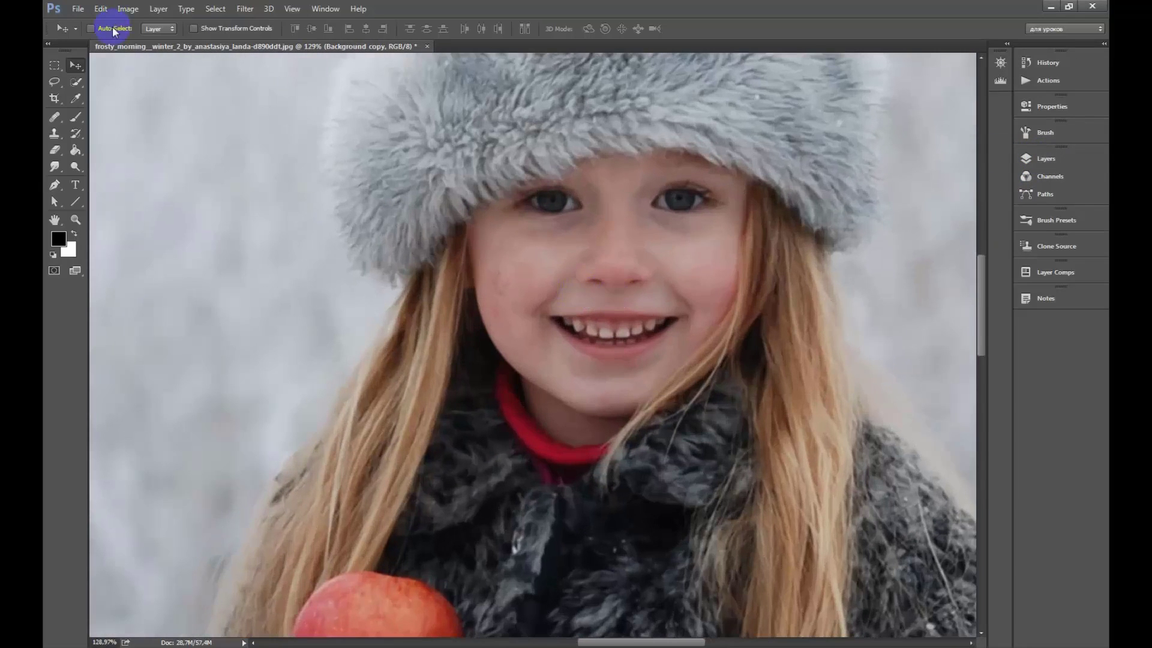
Select the Spot Healing Brush and set its size to 27 px
right_click(55, 116)
click(120, 117)
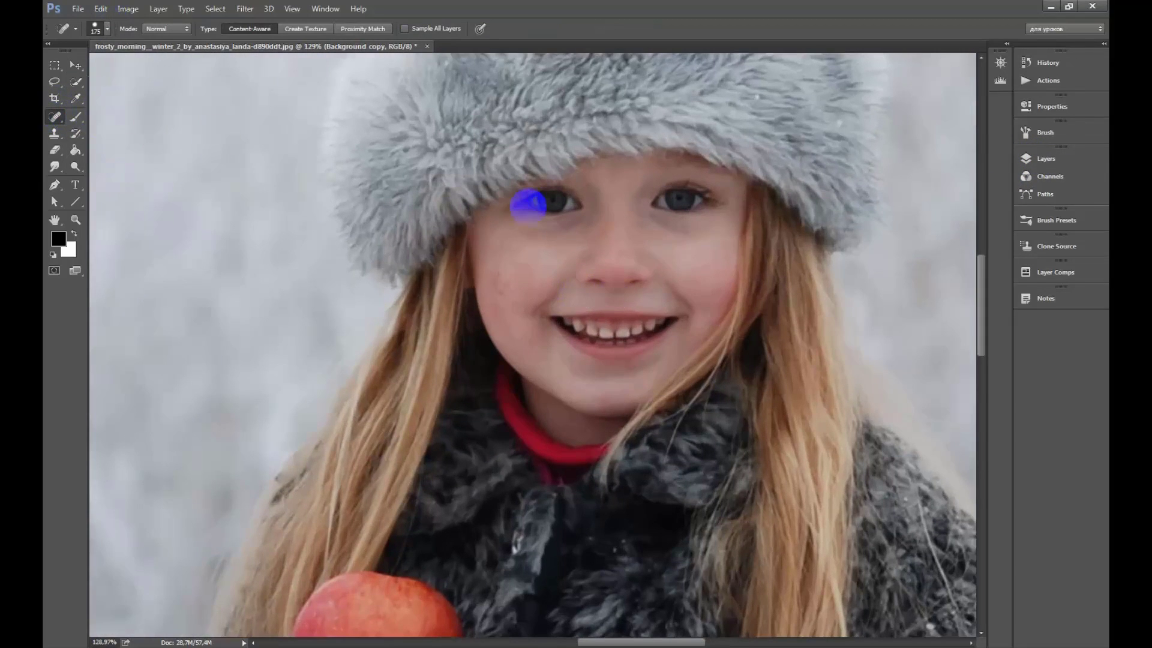
right_click(590, 230)
click(622, 259)
click(501, 273)
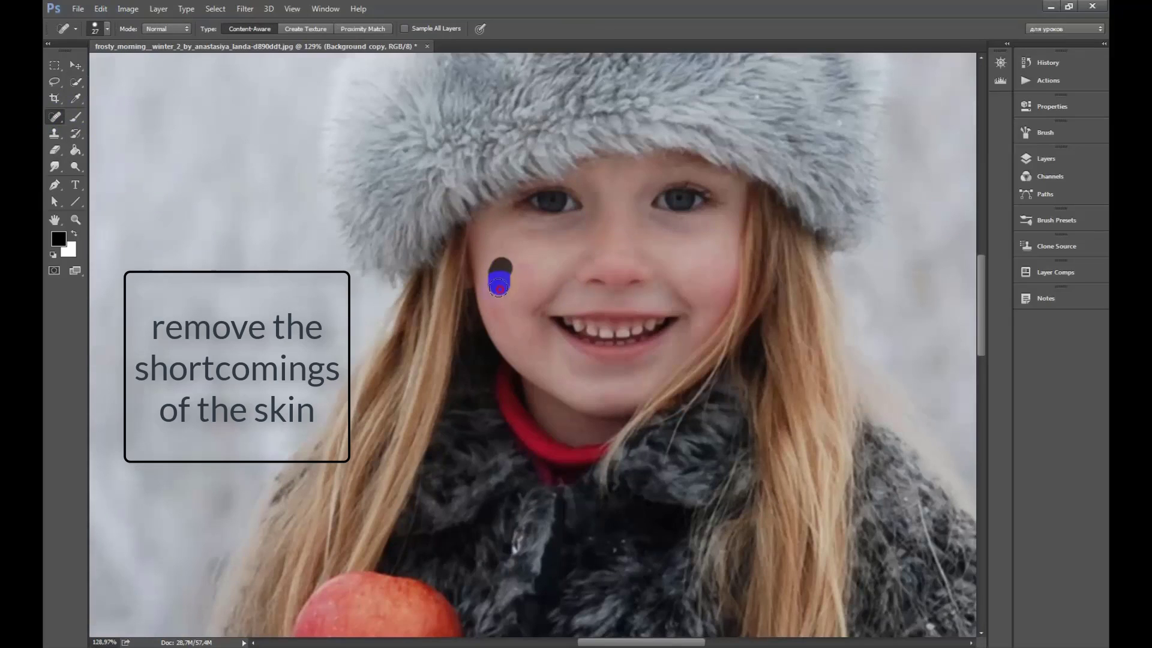
Heal the blemishes on both cheeks, the chin and the neck
click(694, 379)
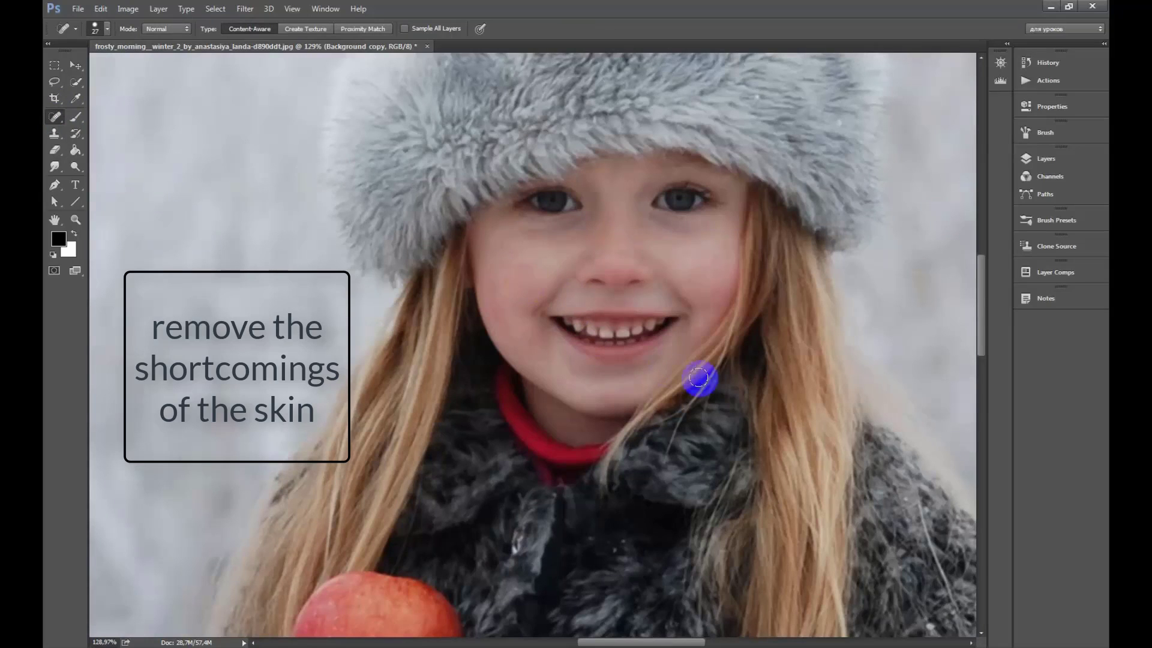
click(695, 265)
click(527, 258)
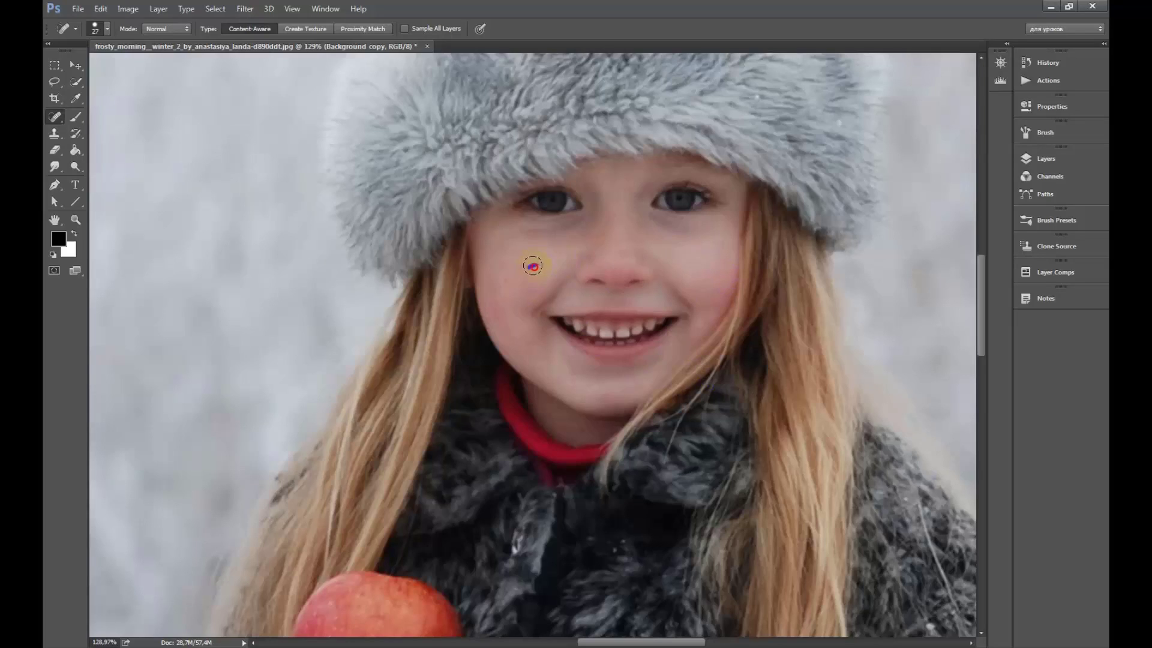
click(535, 279)
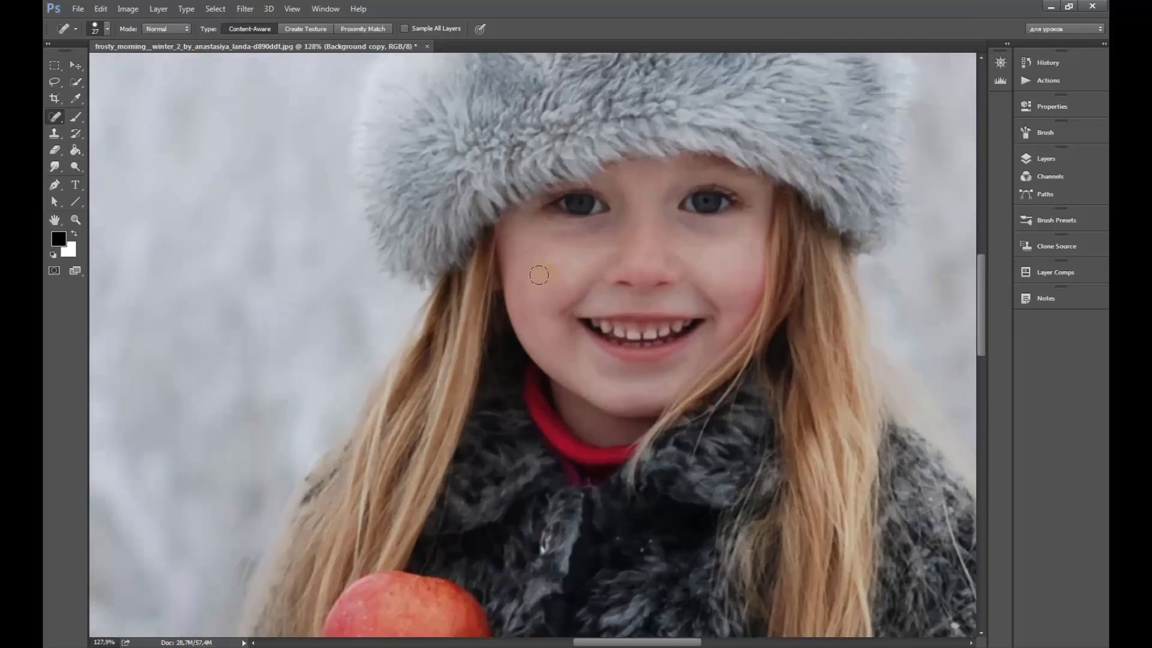
click(548, 265)
click(684, 407)
click(600, 429)
Heal the remaining spots under the chin, on the neck and beside the red collar with a smaller brush
drag(600, 429, 595, 443)
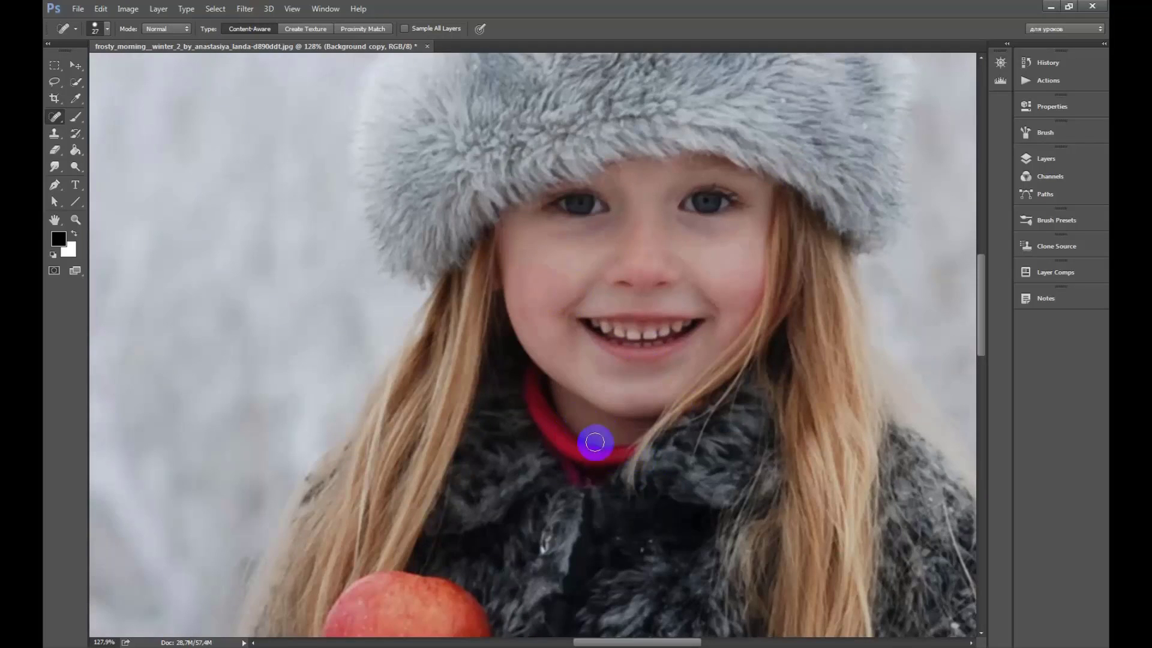
key(bracketleft)
key(bracketleft)
click(640, 404)
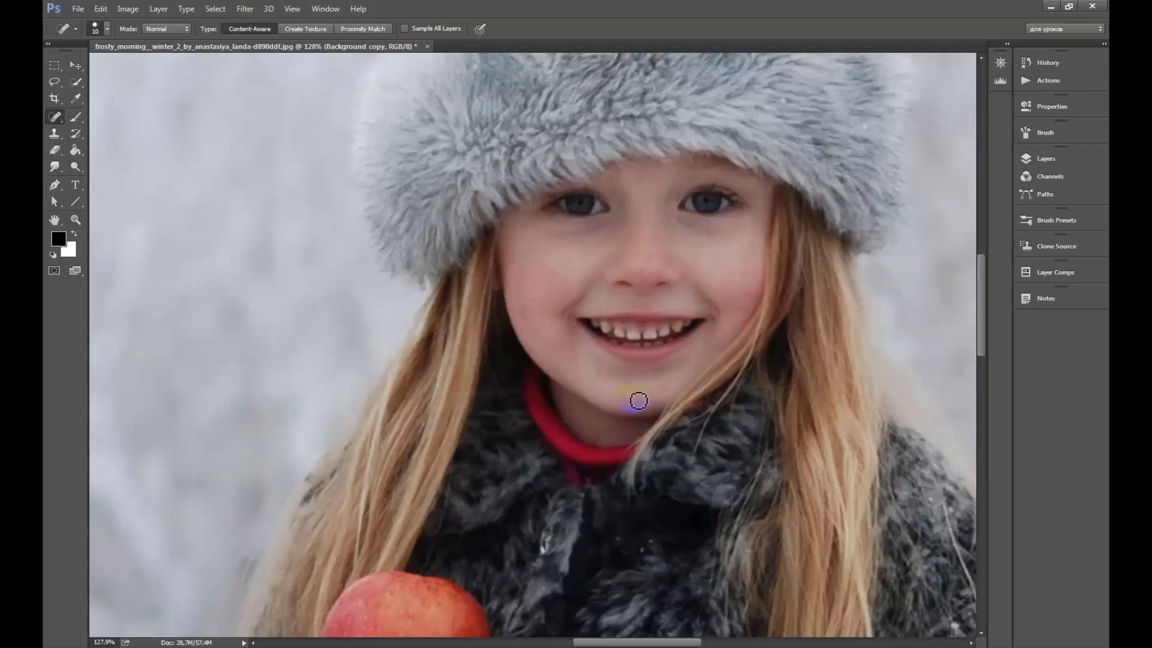
click(628, 404)
click(608, 438)
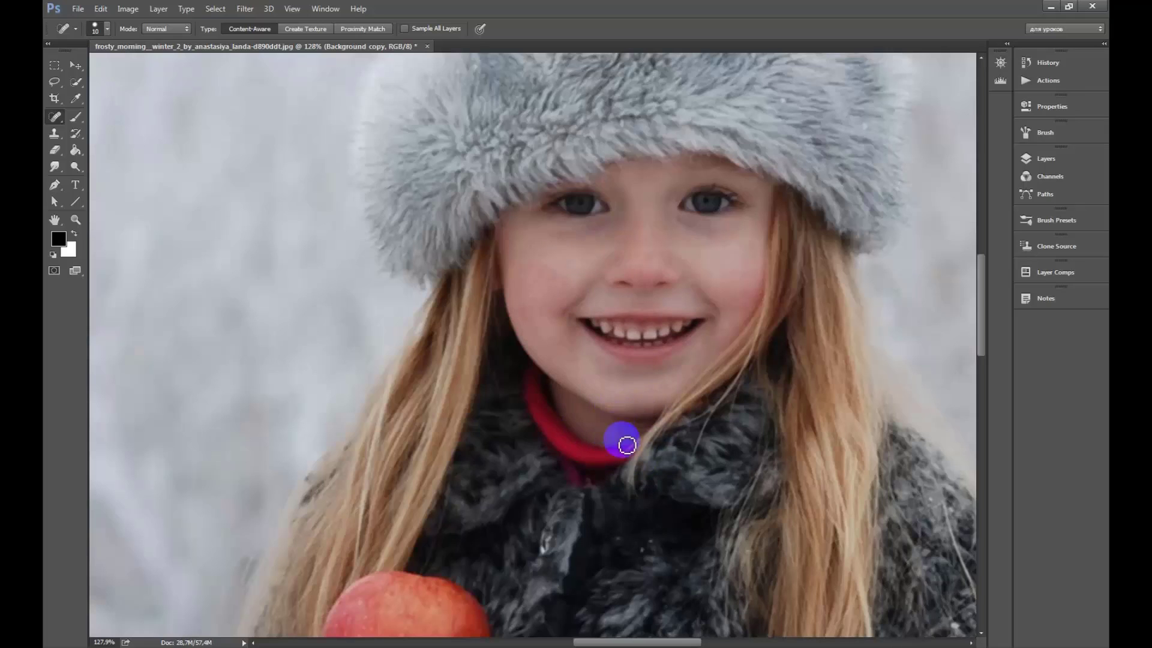
click(645, 502)
scroll(652, 498, down, 3)
scroll(652, 497, down, 2)
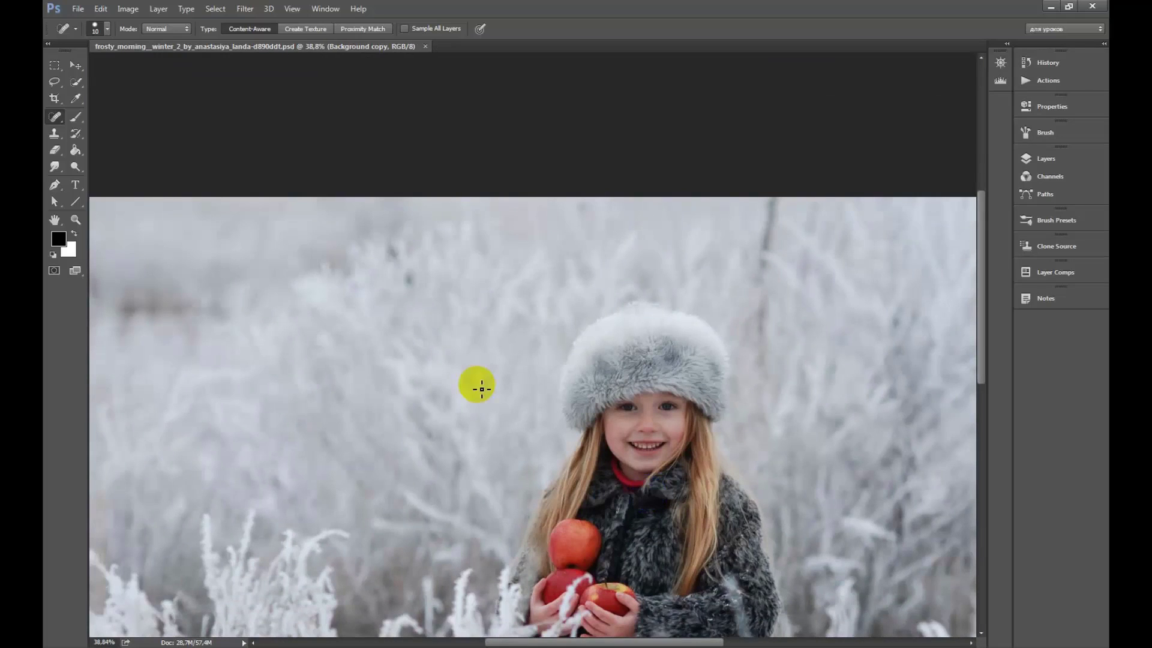
scroll(476, 383, down, 1)
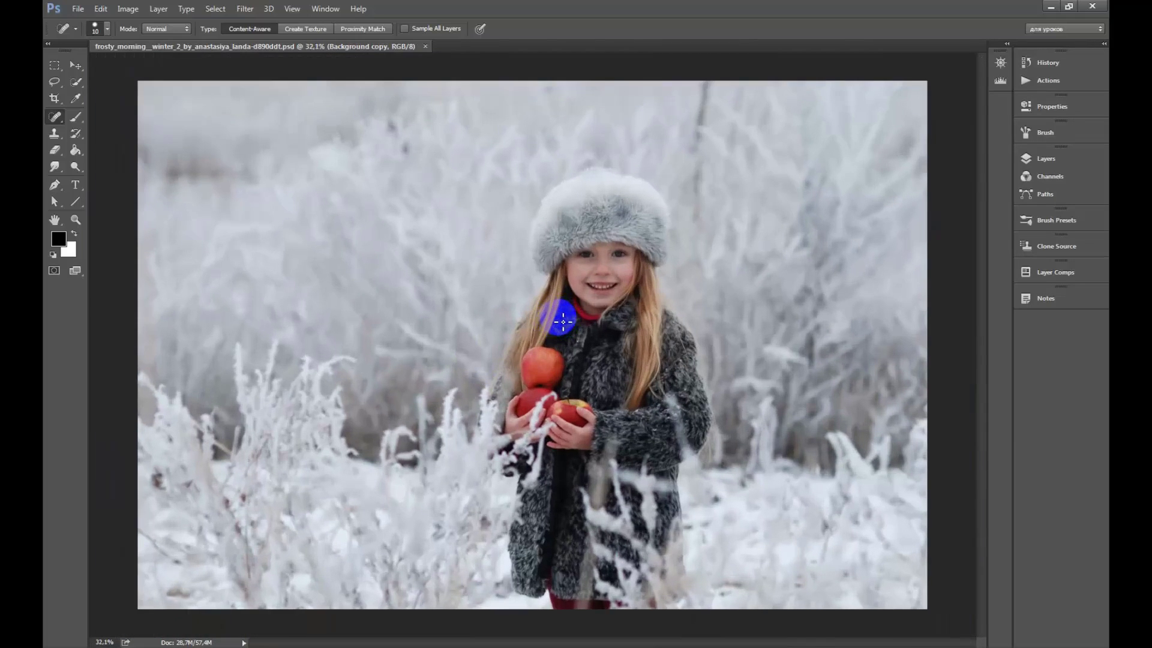
In the Camera Raw Filter, lift Shadows and Blacks toward +89 and +43
click(292, 9)
click(244, 8)
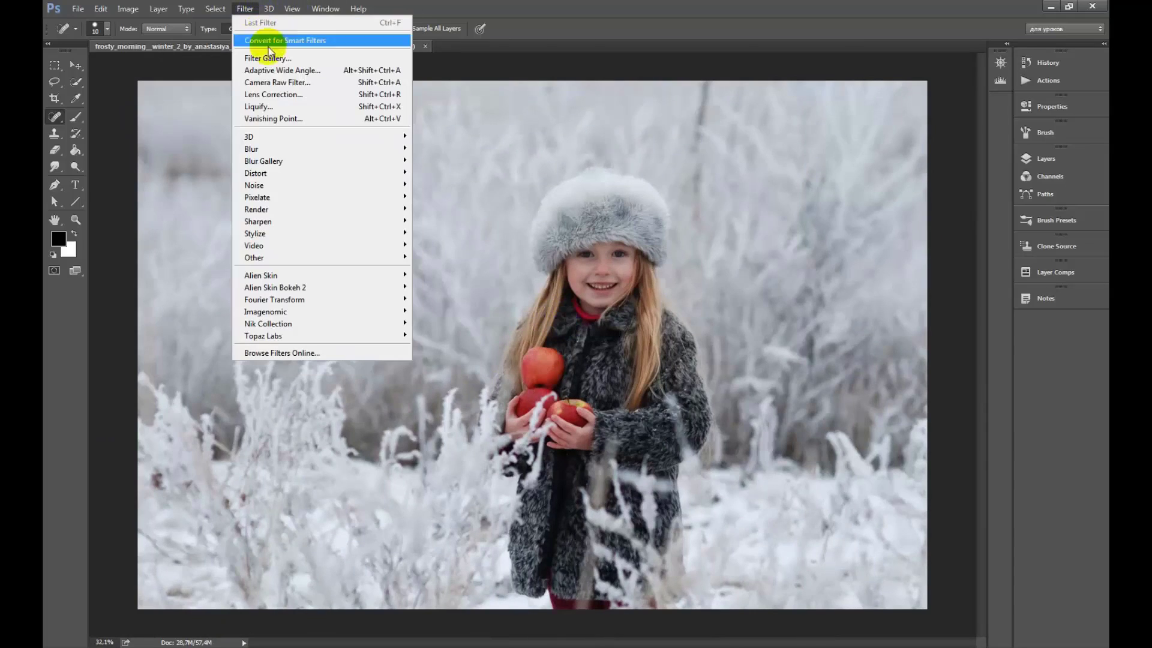
click(282, 83)
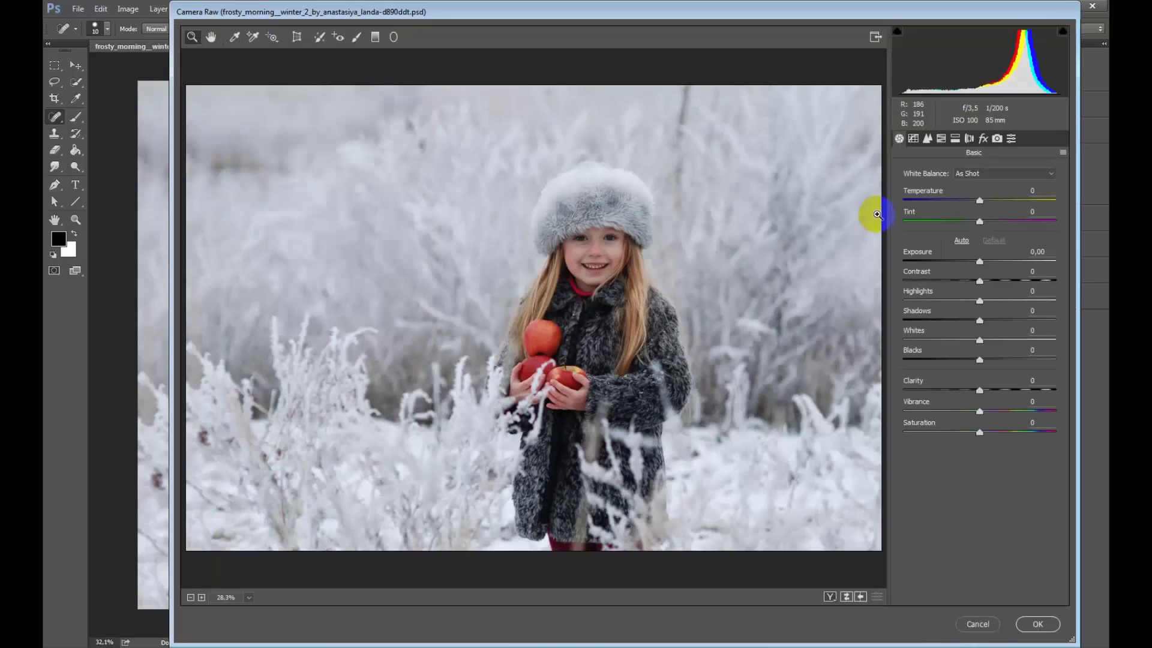
drag(980, 320, 1001, 321)
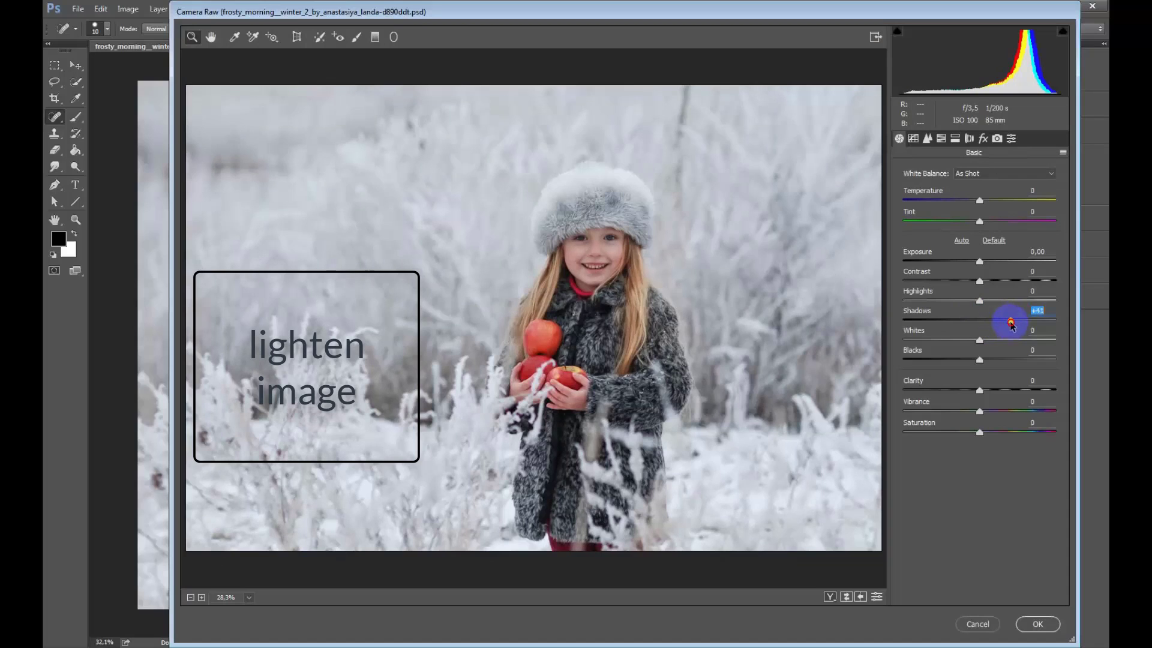
drag(1005, 322, 1024, 327)
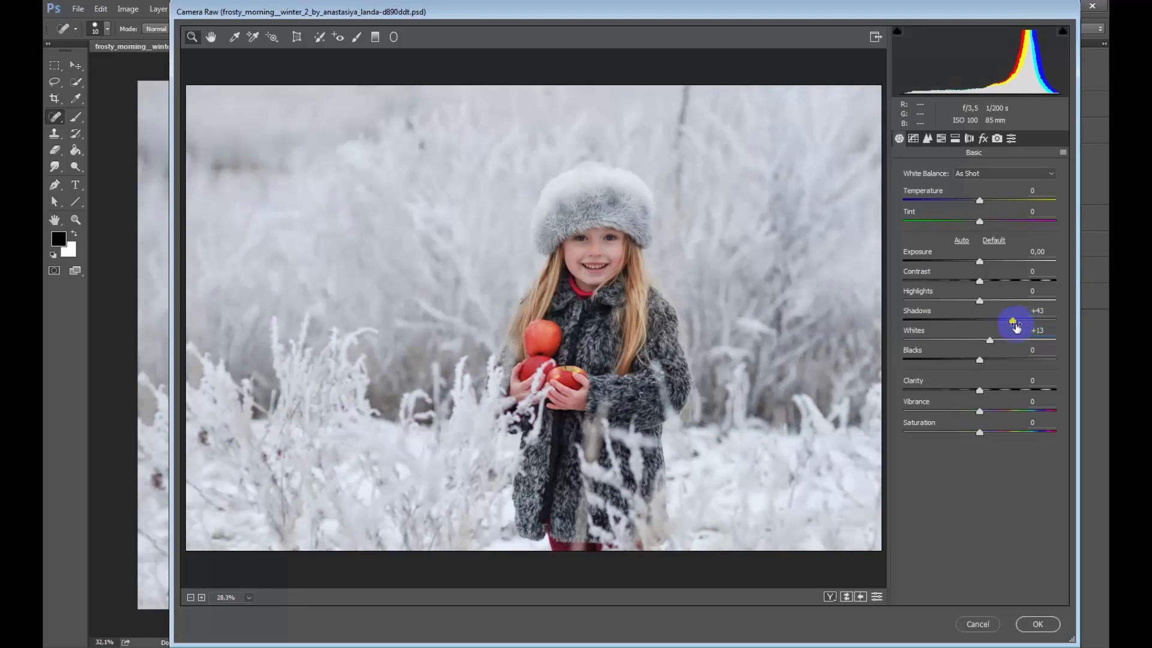
drag(993, 363, 1000, 361)
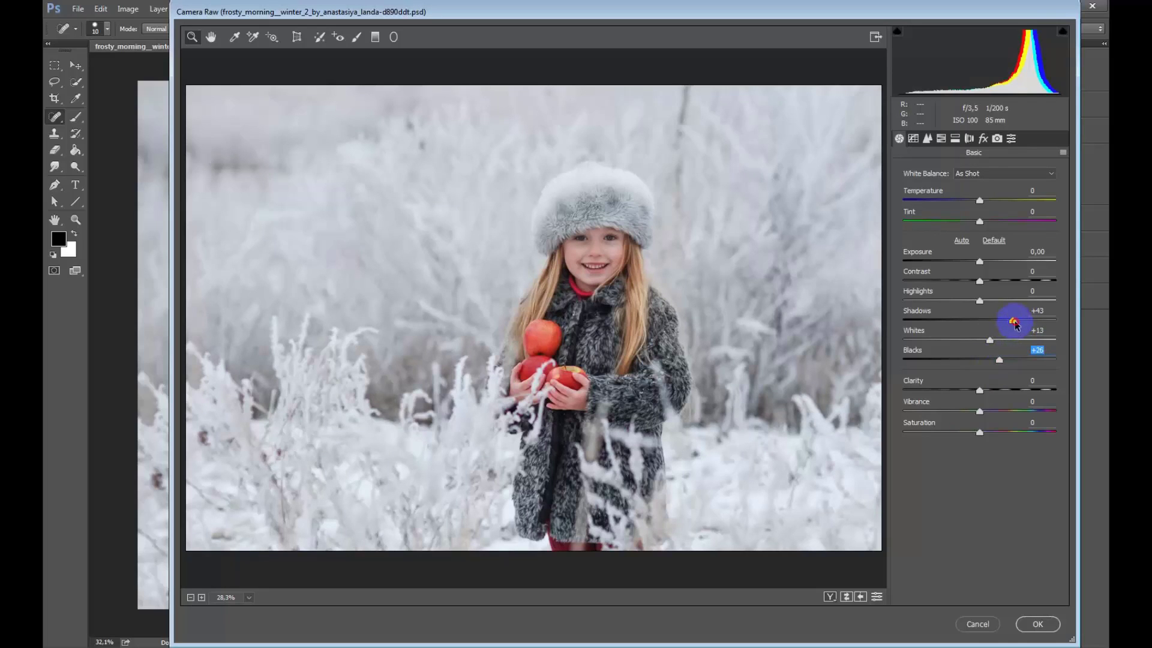
drag(1013, 321, 1020, 323)
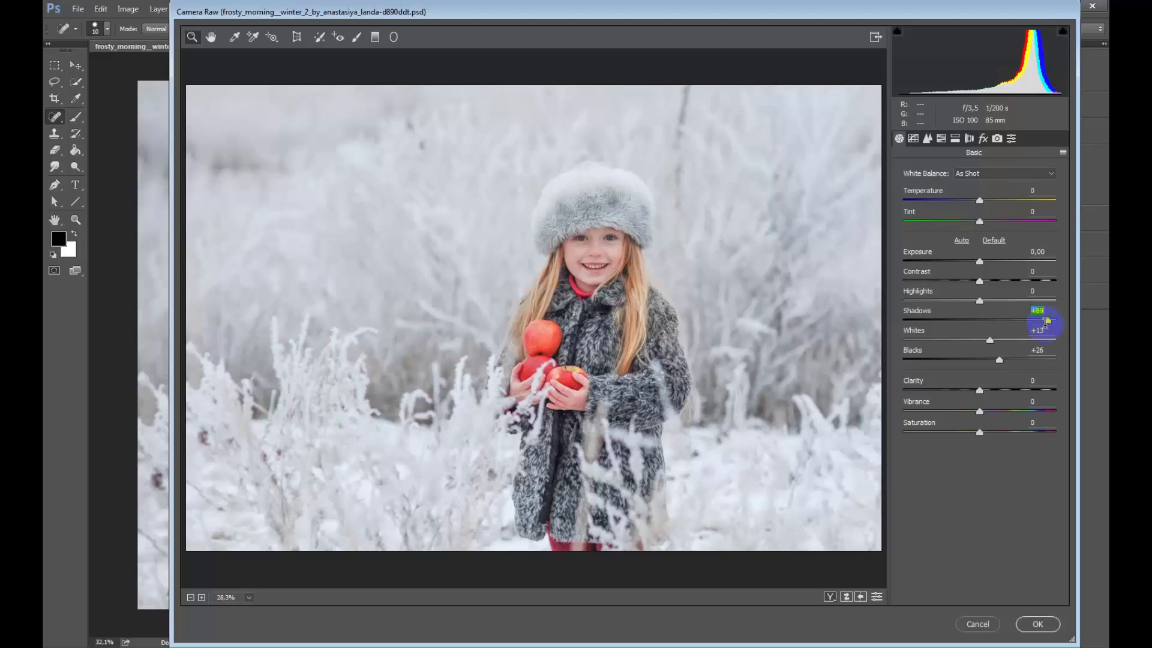
drag(999, 360, 1012, 362)
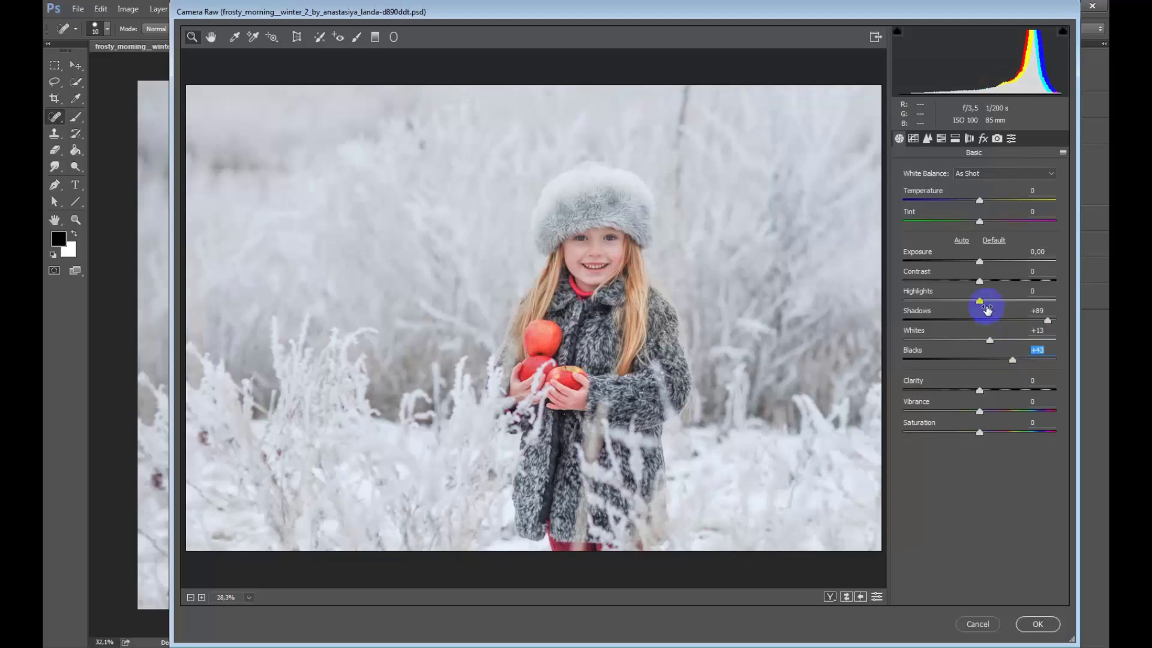
Set Contrast -13, Highlights +4 and Temperature -4, then apply the Camera Raw adjustment
drag(976, 280, 972, 289)
key(Down)
key(Down)
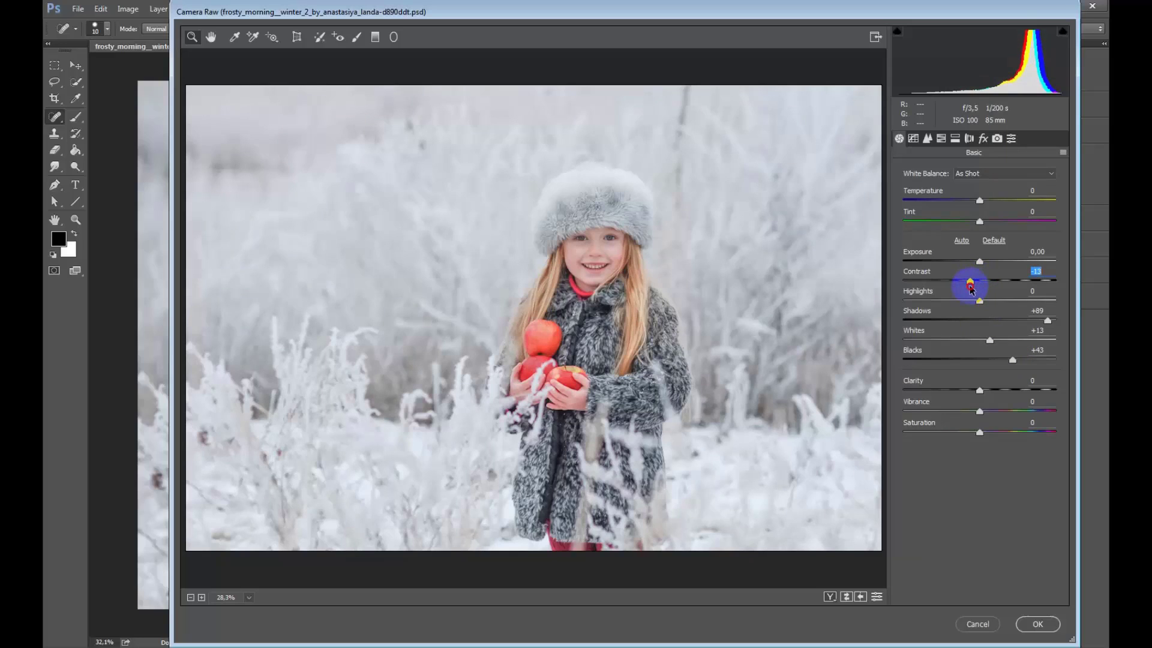
key(Tab)
key(Up)
key(Up)
key(Up)
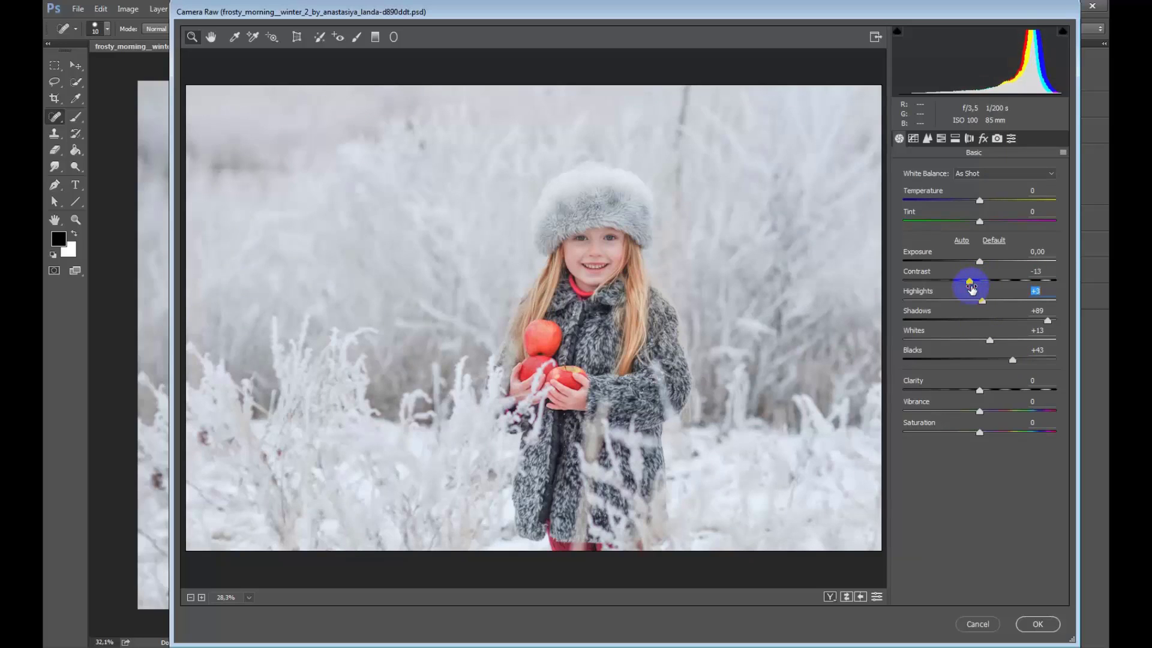
key(Up)
click(1052, 628)
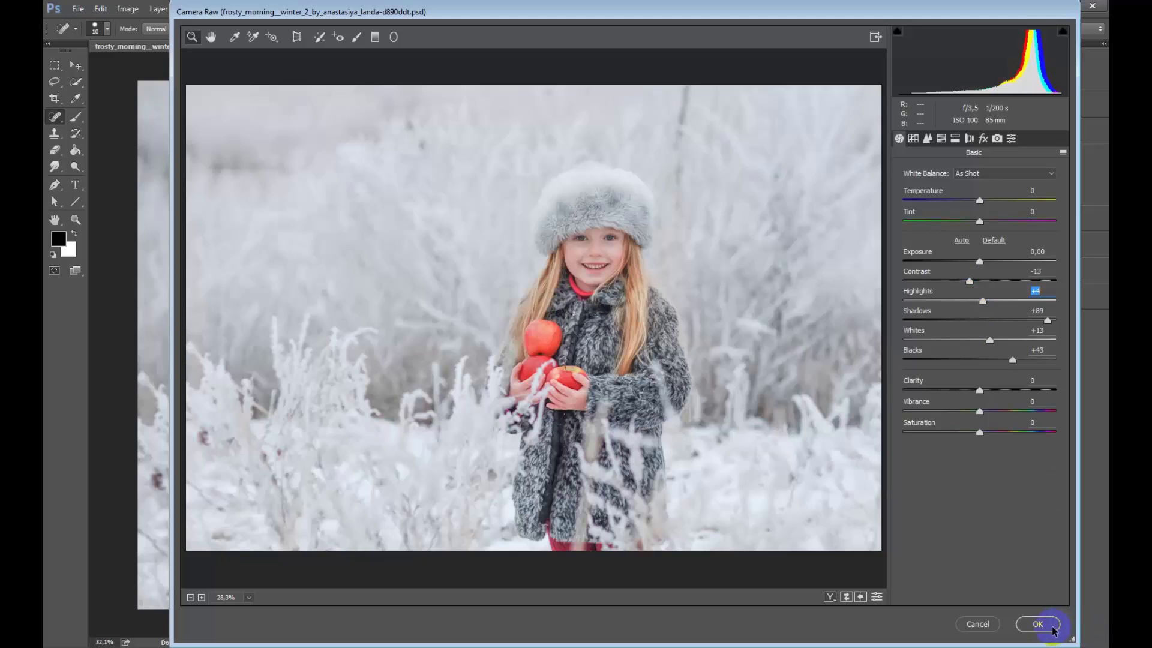
drag(979, 201, 976, 203)
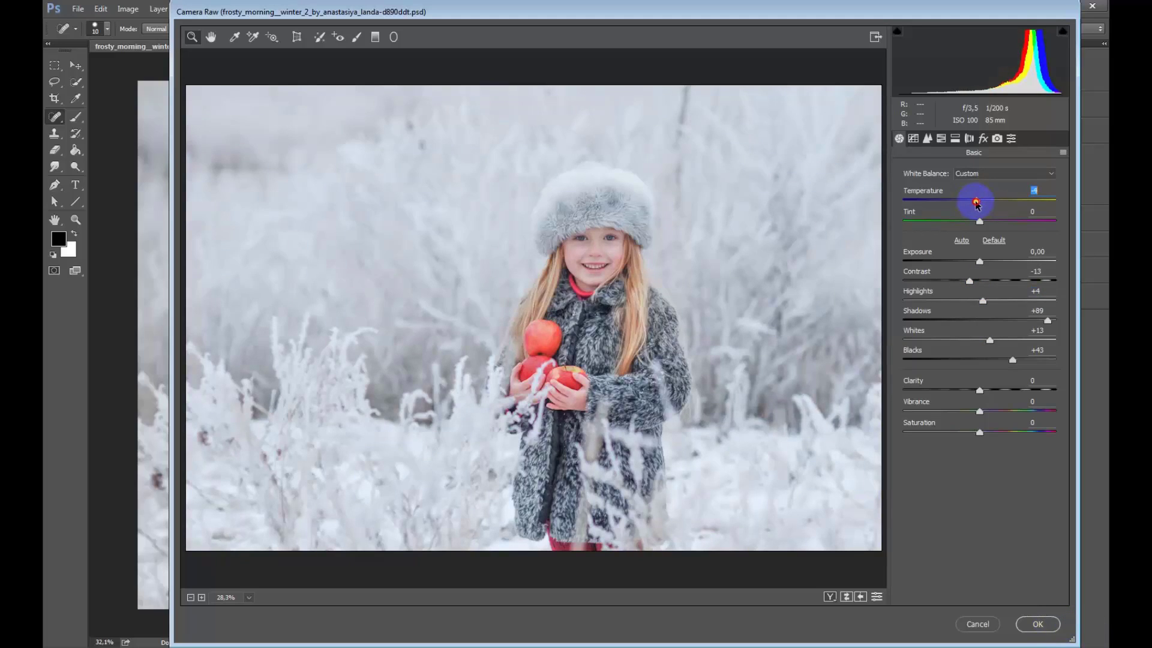
click(981, 222)
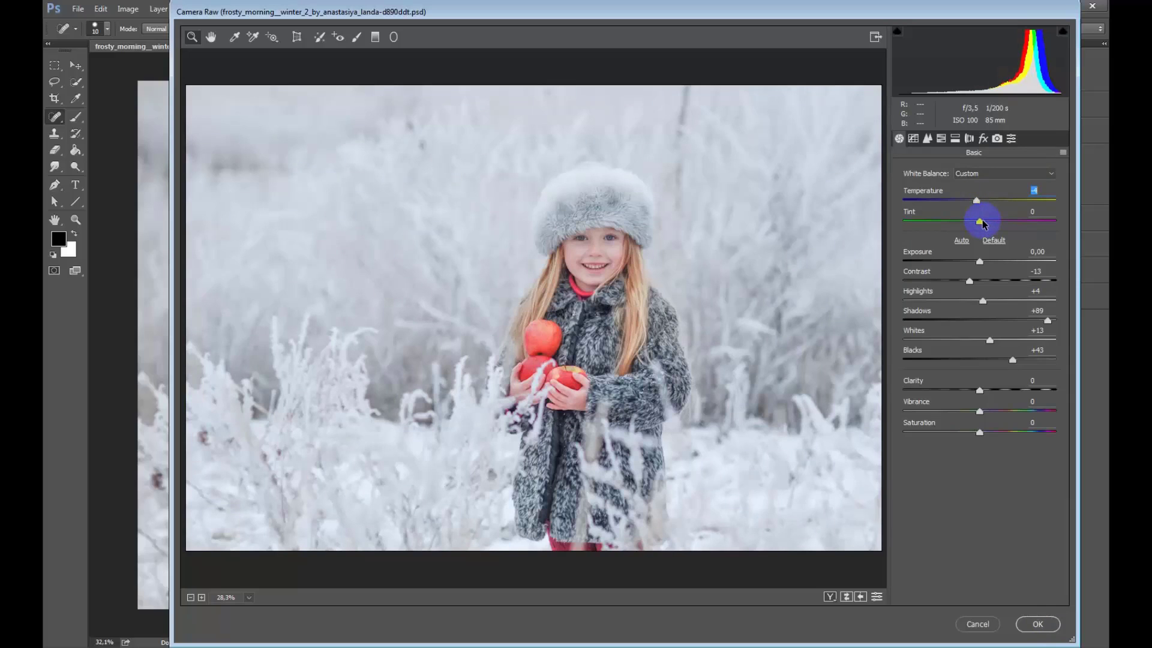
click(1037, 624)
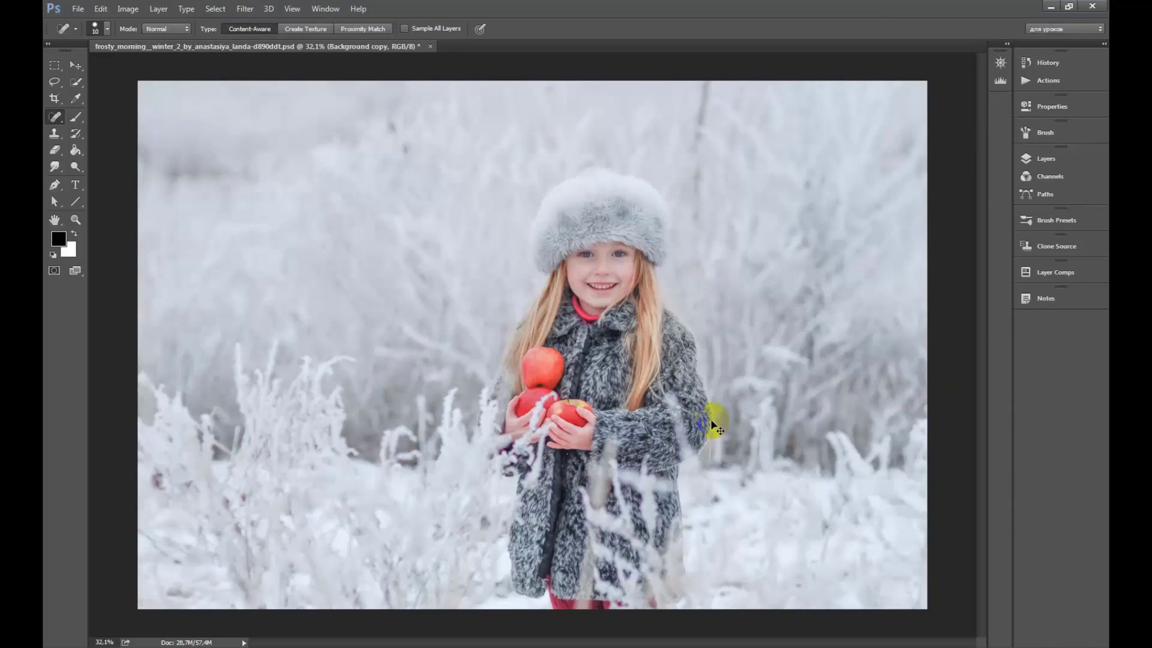
Duplicate the Background copy layer and set the new layer's blend mode to Soft Light
click(1046, 159)
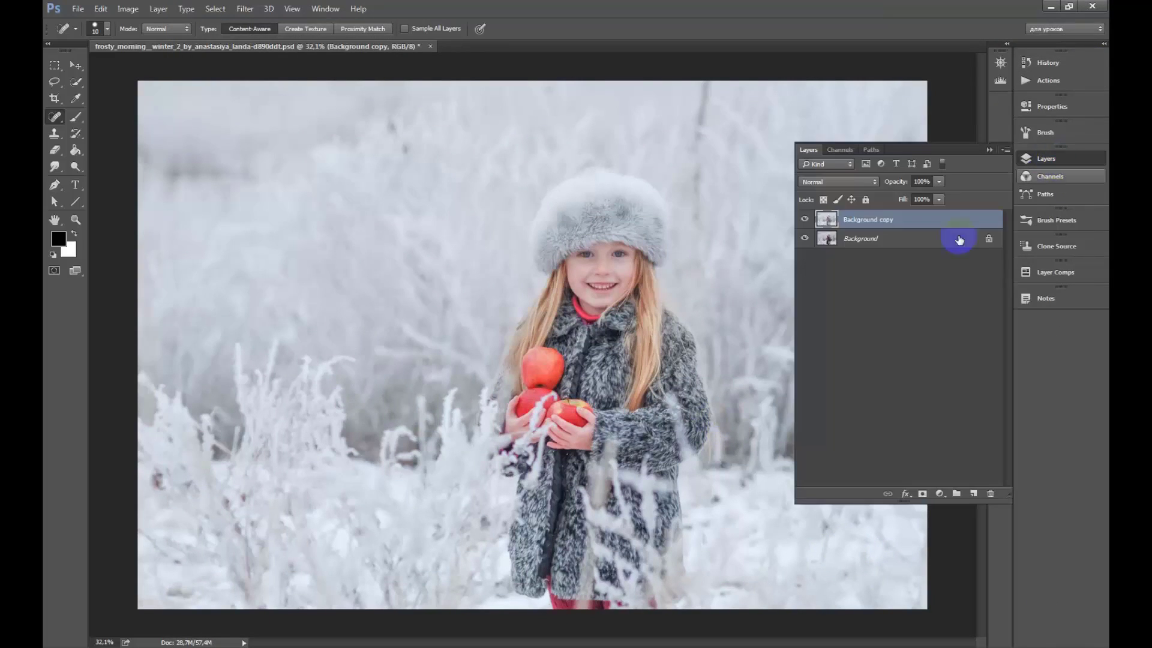
click(913, 222)
drag(913, 226, 972, 494)
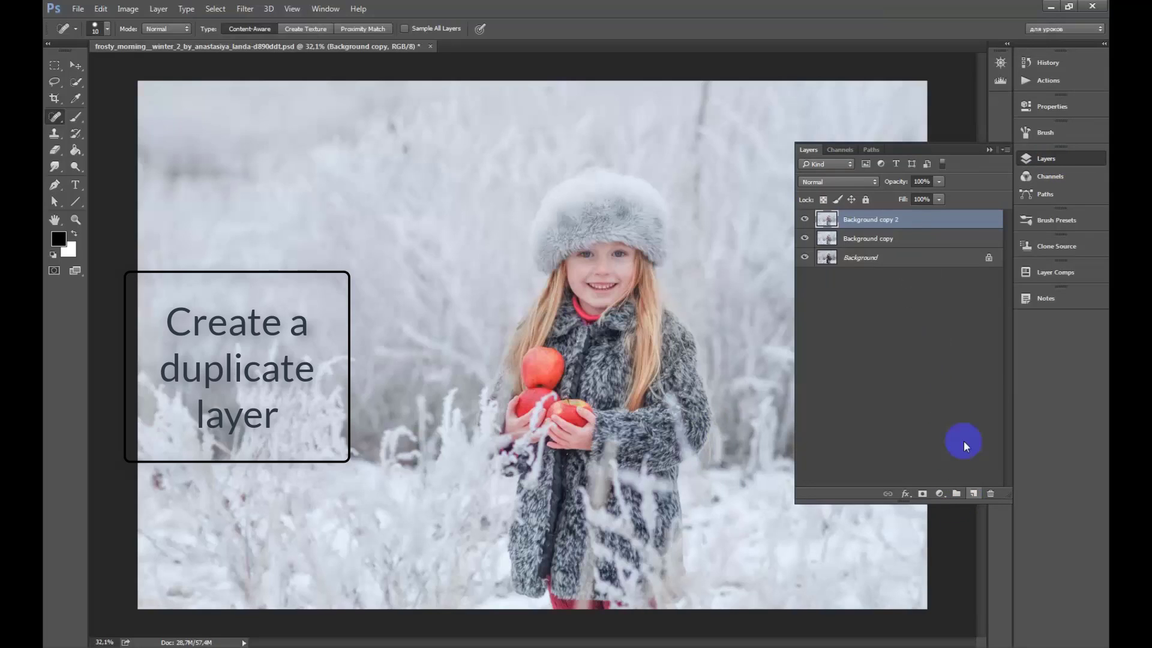
click(831, 180)
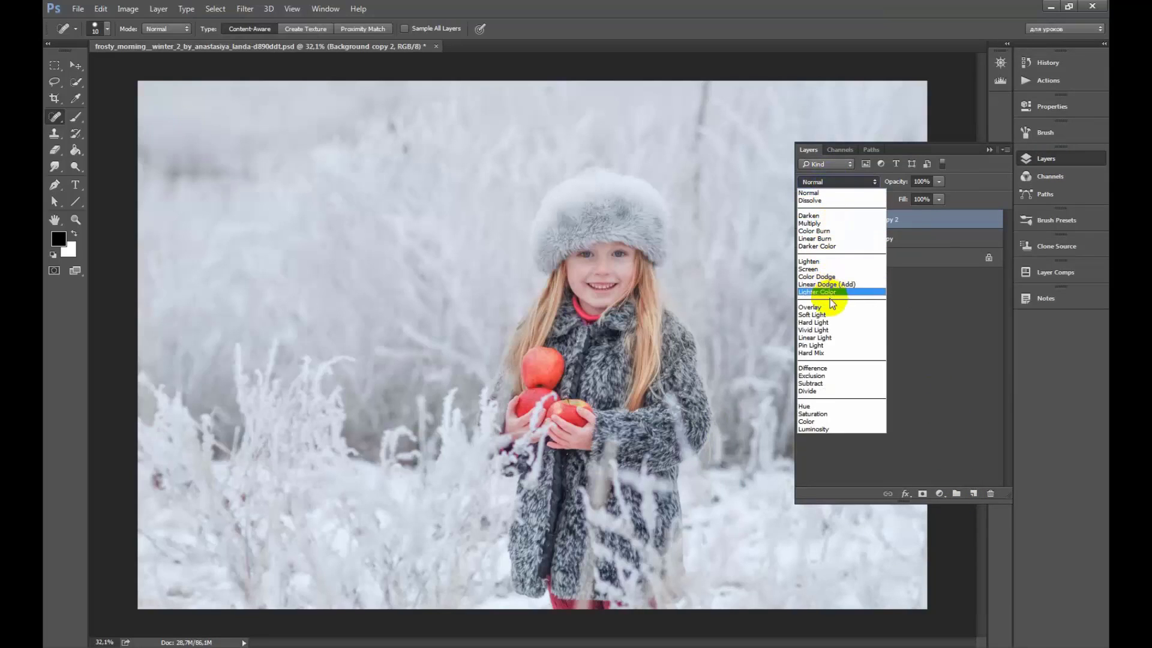
click(834, 314)
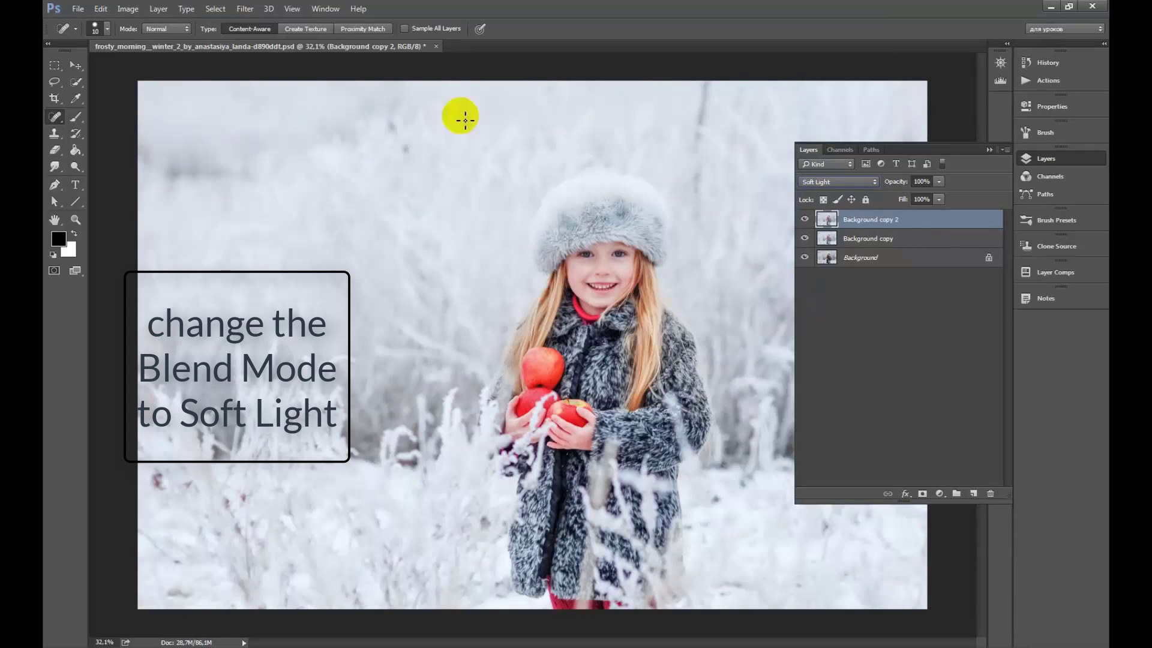
Apply Shadows/Highlights with the Shadows Amount raised to 54%
click(128, 8)
mouse_move(171, 40)
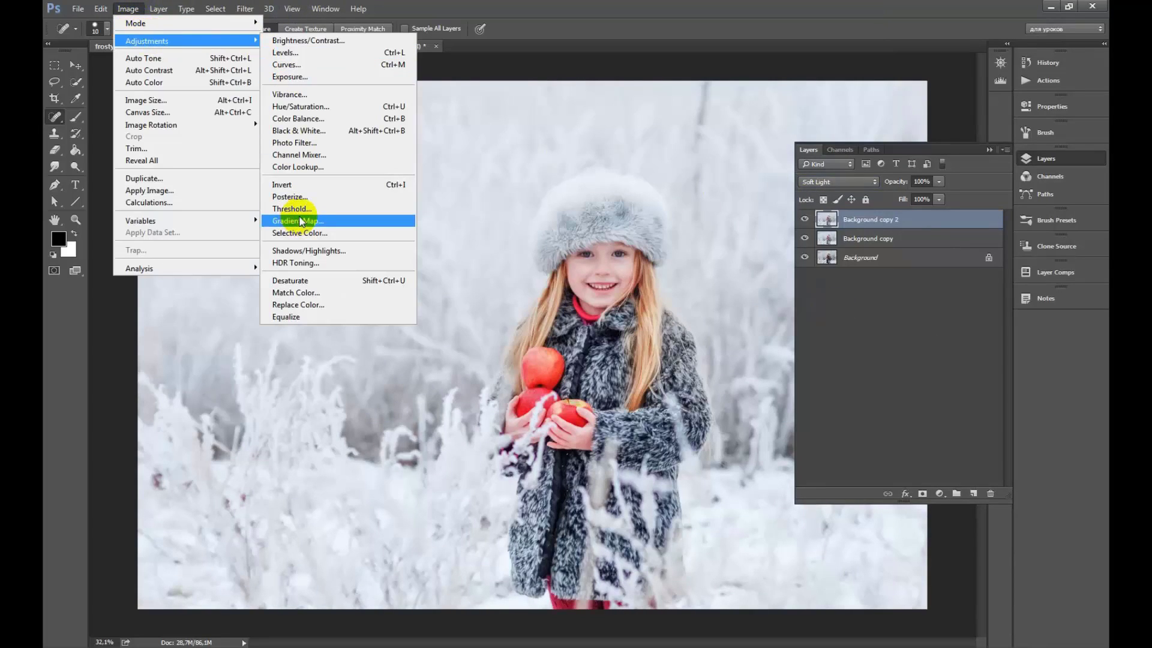
click(307, 250)
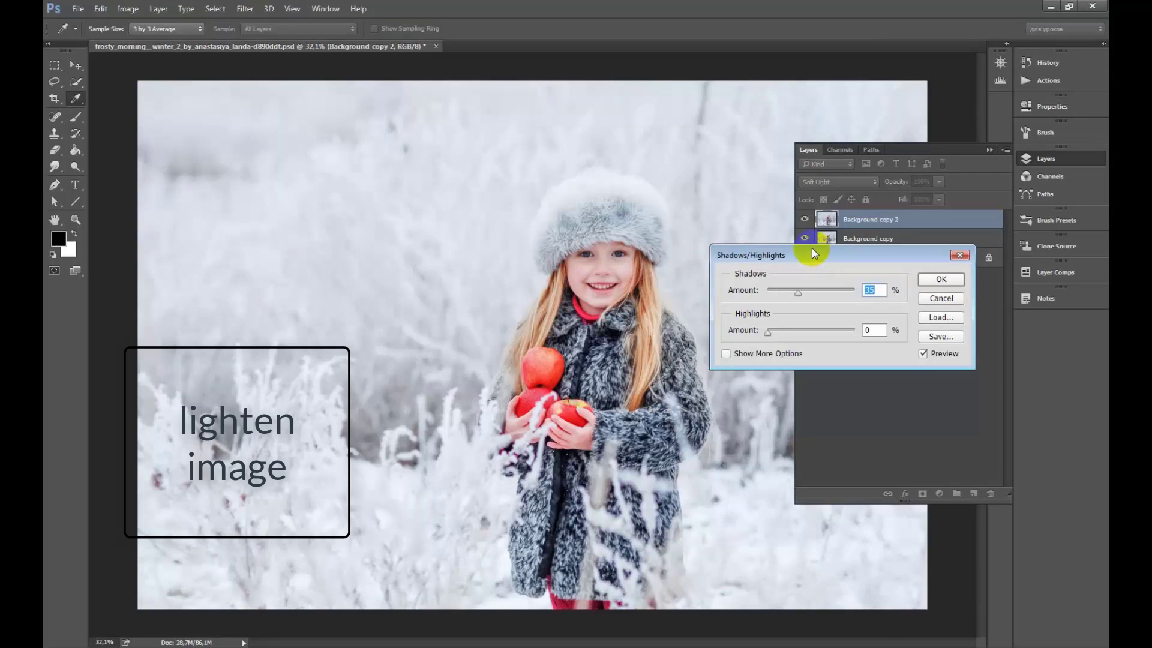
drag(798, 292, 805, 294)
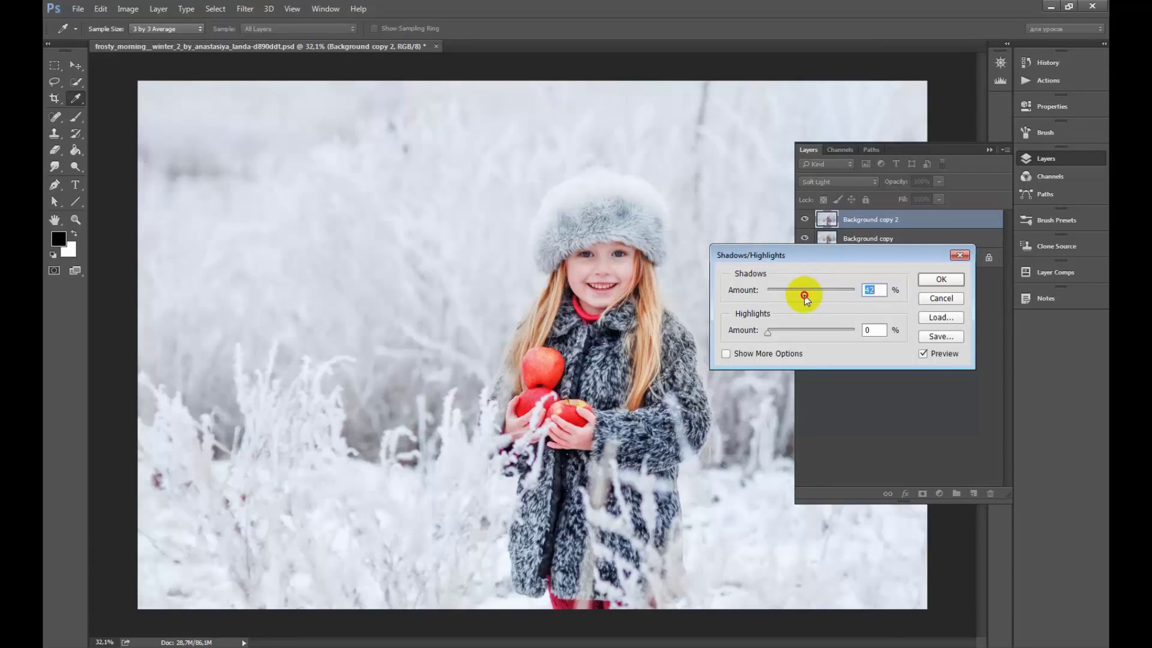
click(923, 354)
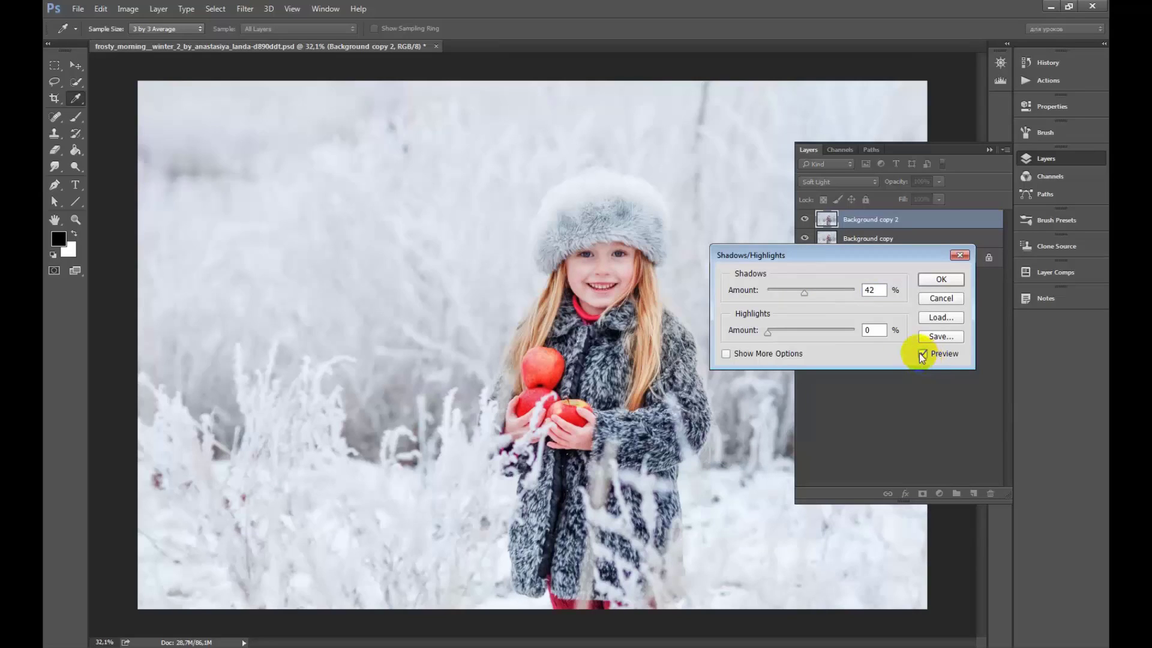
drag(805, 293, 814, 294)
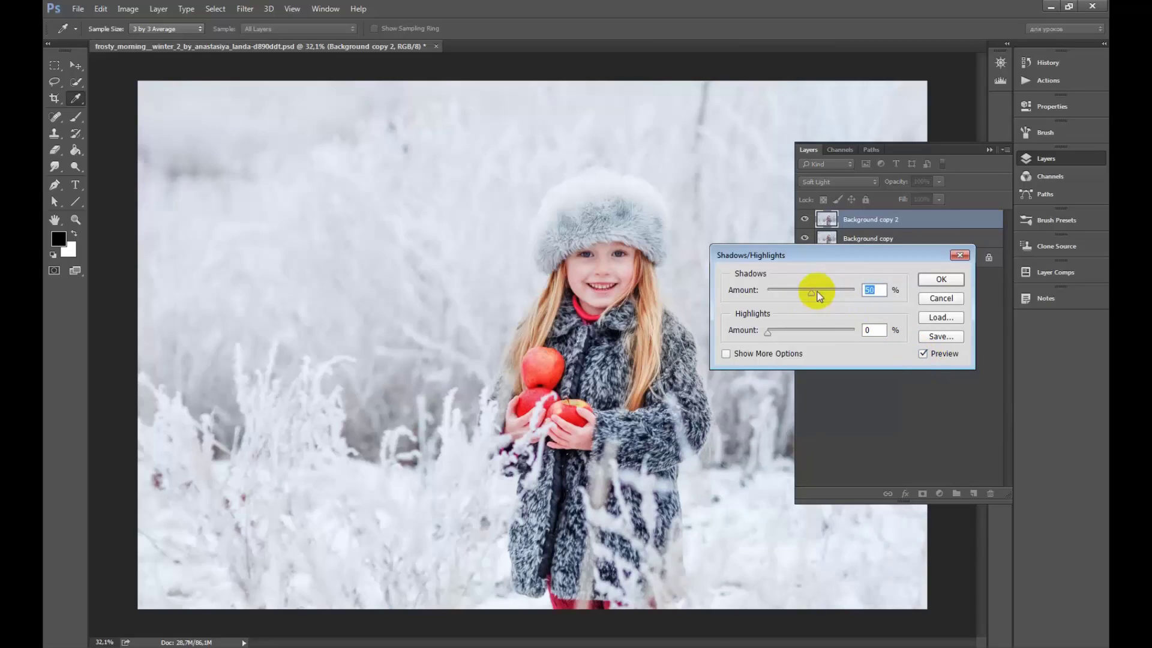
click(933, 280)
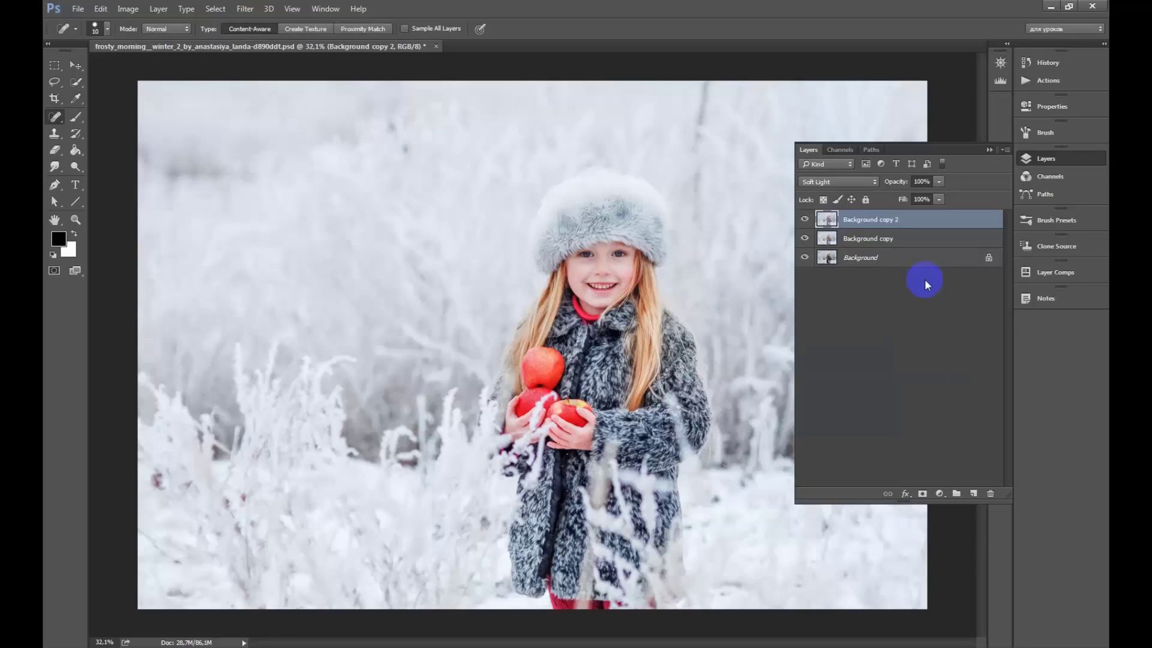
Stamp visible layers into Layer 1 and set the Burn tool to 20% exposure, 600 px
key(ctrl+alt+shift+e)
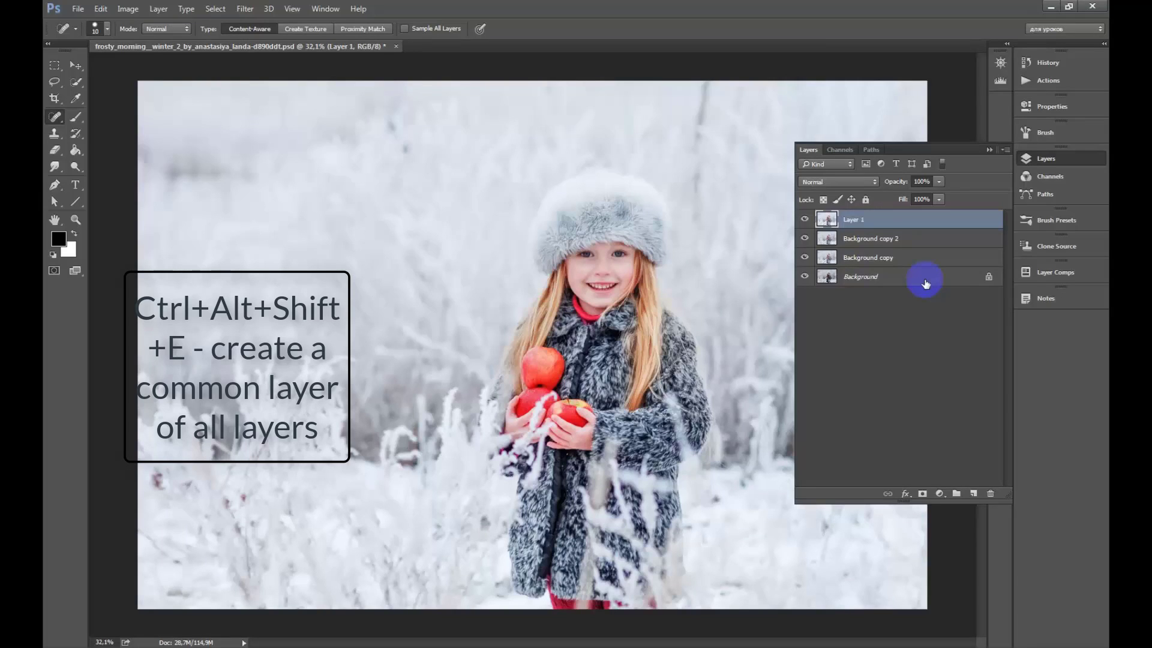
click(75, 166)
click(105, 176)
drag(290, 28, 292, 45)
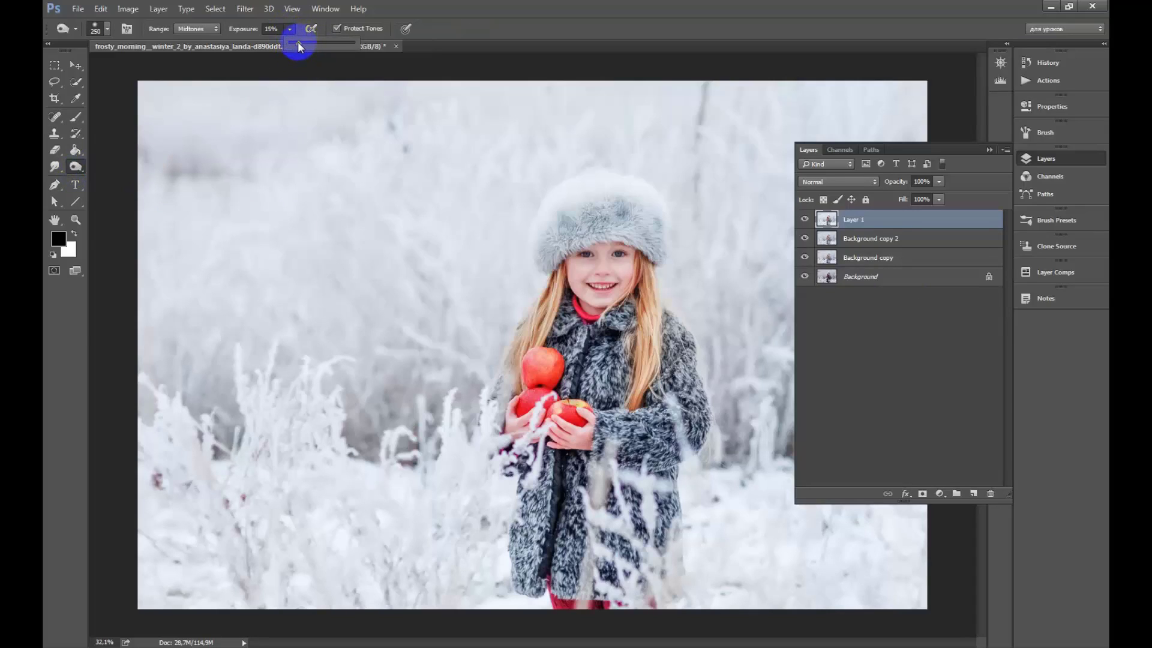
drag(301, 45, 302, 44)
scroll(539, 123, down, 5)
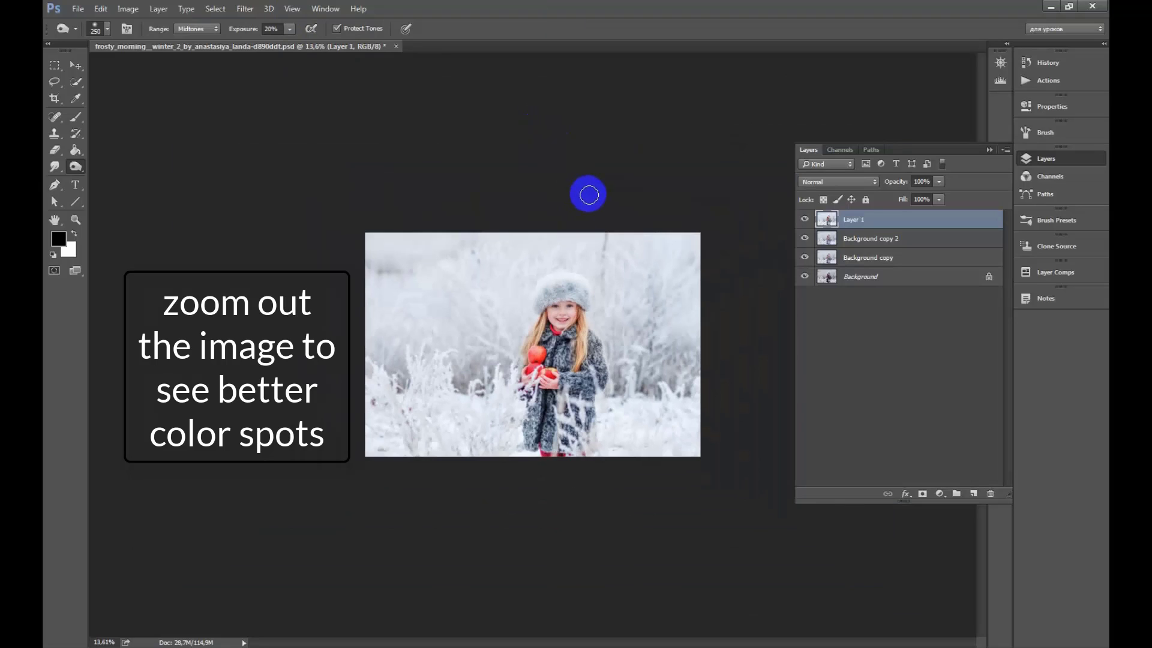
scroll(590, 198, down, 1)
scroll(591, 198, down, 2)
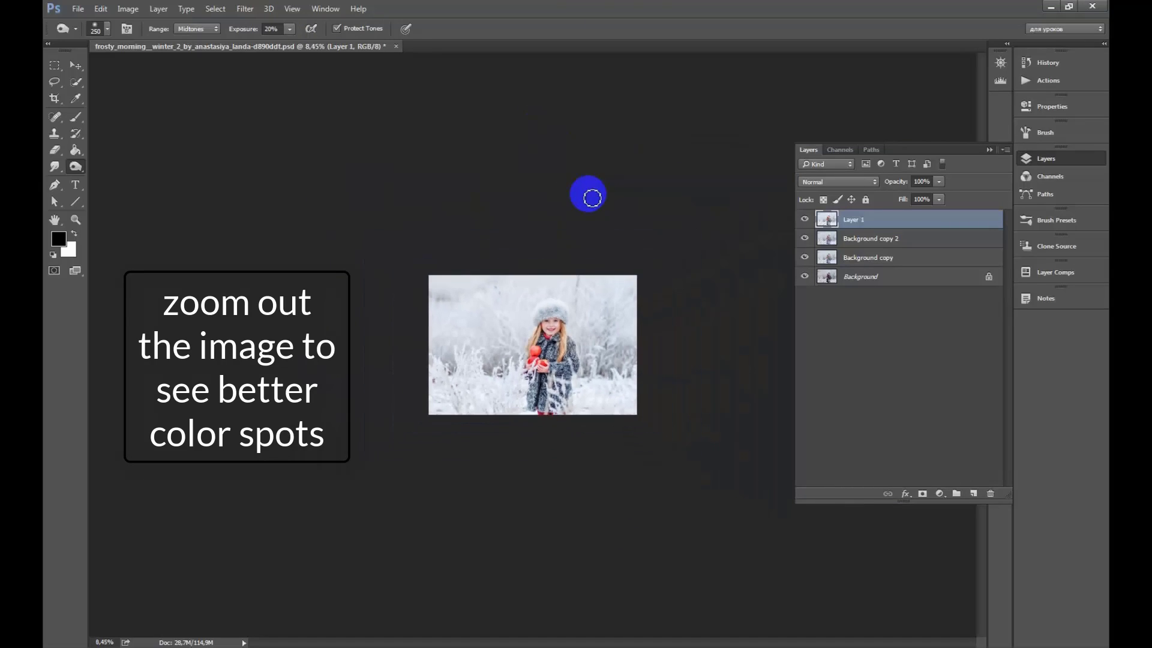
key(bracketright)
key(bracketright)
key(bracketright)
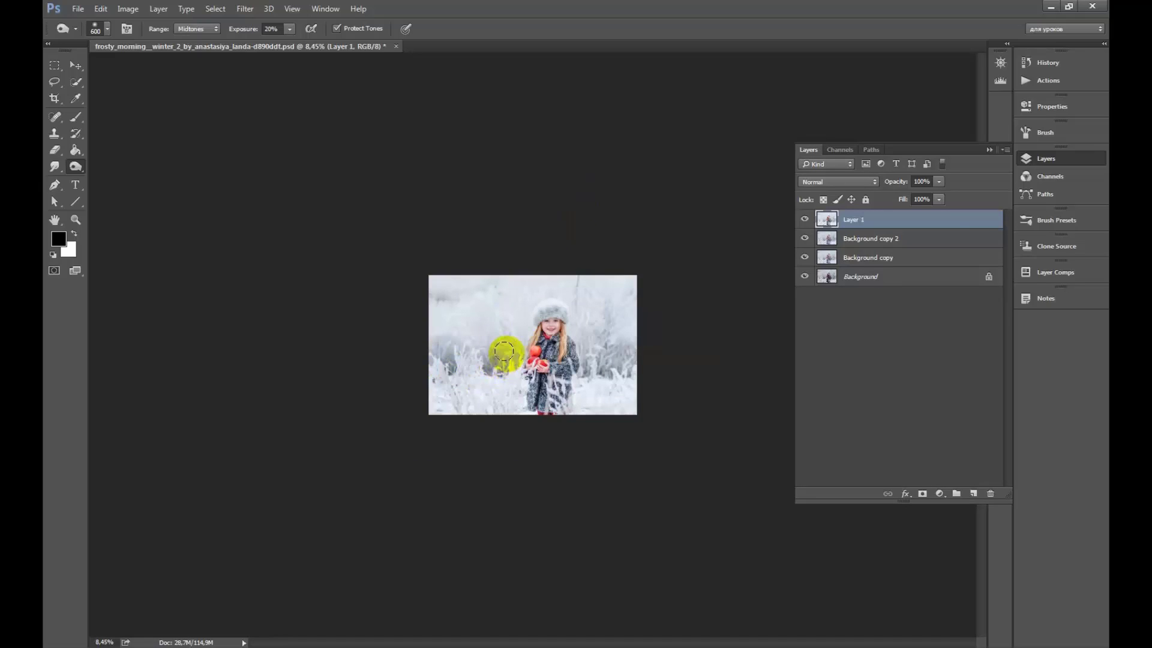
Burn the bushes left and right of the girl, then the edges at 10% exposure
drag(501, 318, 491, 348)
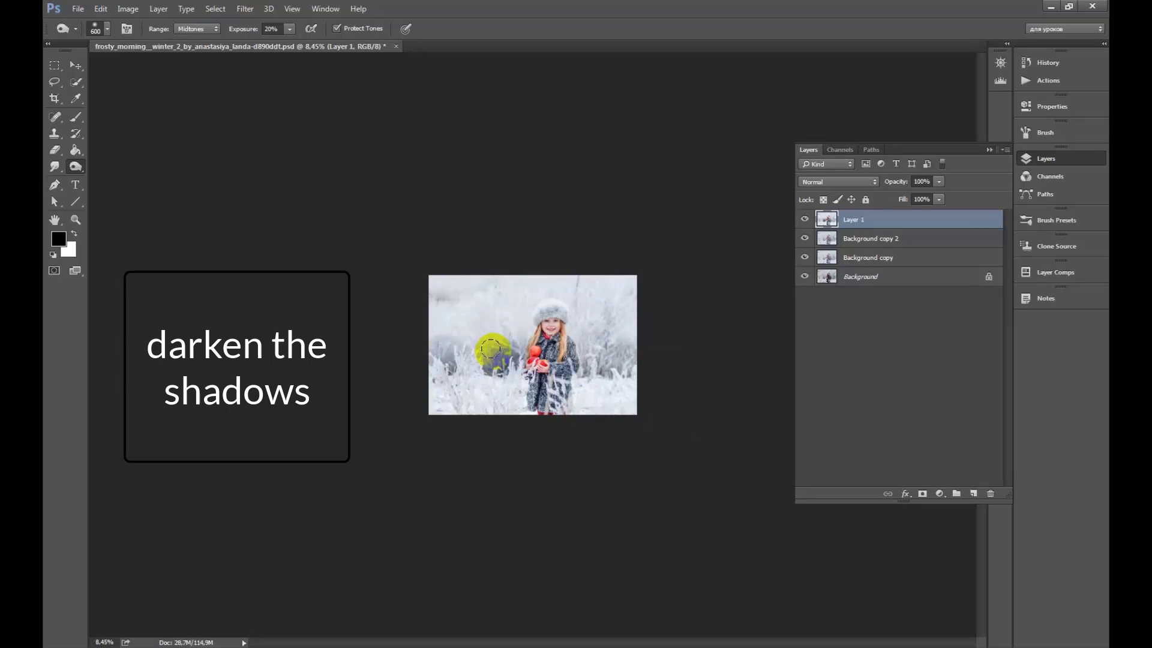
mouse_move(597, 337)
mouse_down()
mouse_move(571, 337)
mouse_move(615, 364)
mouse_move(618, 348)
mouse_move(620, 375)
mouse_move(615, 270)
mouse_move(617, 309)
mouse_up()
key(1)
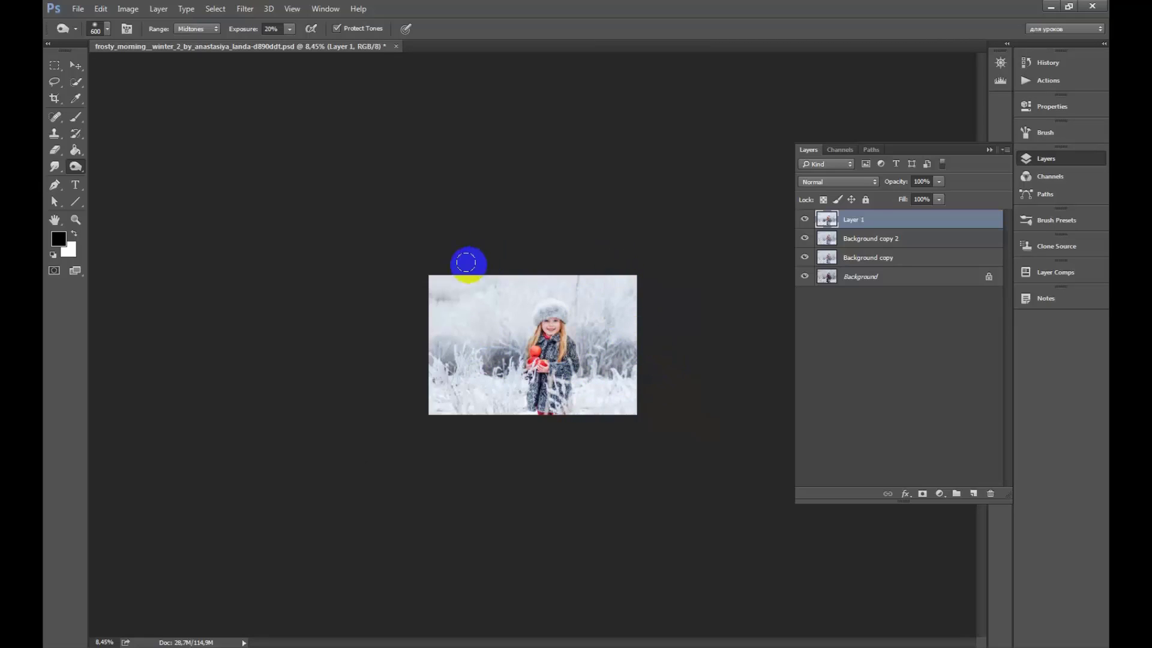
mouse_move(466, 260)
mouse_down()
mouse_move(425, 296)
mouse_move(468, 298)
mouse_move(445, 319)
mouse_move(631, 334)
mouse_up()
mouse_move(455, 390)
mouse_down()
mouse_move(511, 437)
mouse_move(637, 398)
mouse_move(548, 394)
mouse_move(482, 360)
mouse_move(504, 314)
mouse_move(493, 282)
mouse_move(455, 288)
mouse_move(487, 342)
mouse_move(625, 327)
mouse_up()
With a 500 px burn brush, darken the middle band, right side and area left of the face
key(bracketleft)
key(bracketleft)
key(bracketright)
key(bracketright)
key(bracketleft)
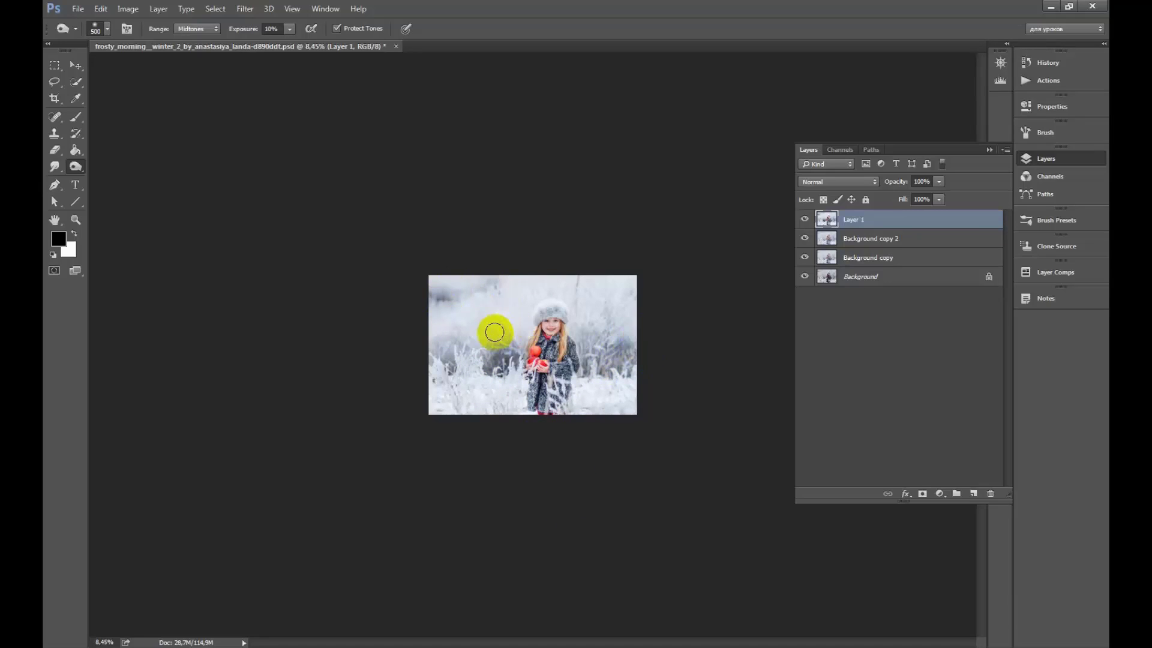
mouse_move(496, 333)
mouse_down()
mouse_move(483, 346)
mouse_move(513, 346)
mouse_move(519, 369)
mouse_move(532, 318)
mouse_move(517, 377)
mouse_move(550, 466)
mouse_up()
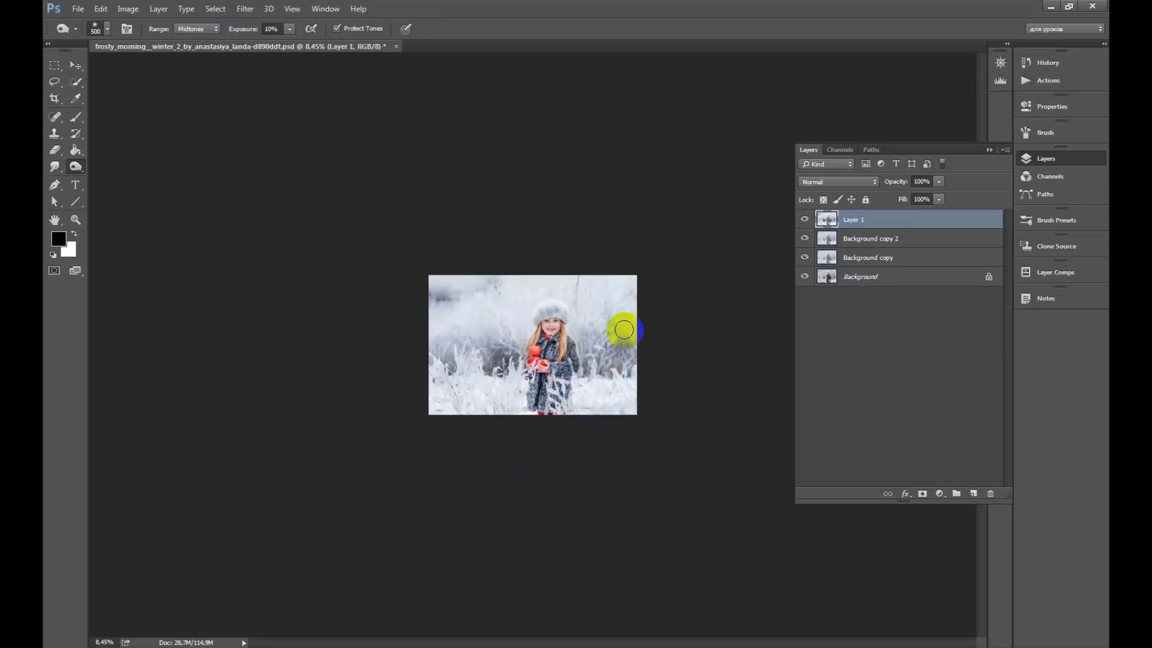
drag(620, 329, 599, 465)
mouse_move(522, 319)
mouse_down()
mouse_move(510, 336)
mouse_move(570, 304)
mouse_move(521, 288)
mouse_move(632, 321)
mouse_move(636, 309)
mouse_move(648, 337)
mouse_move(624, 378)
mouse_move(622, 420)
mouse_move(453, 400)
mouse_move(502, 419)
mouse_up()
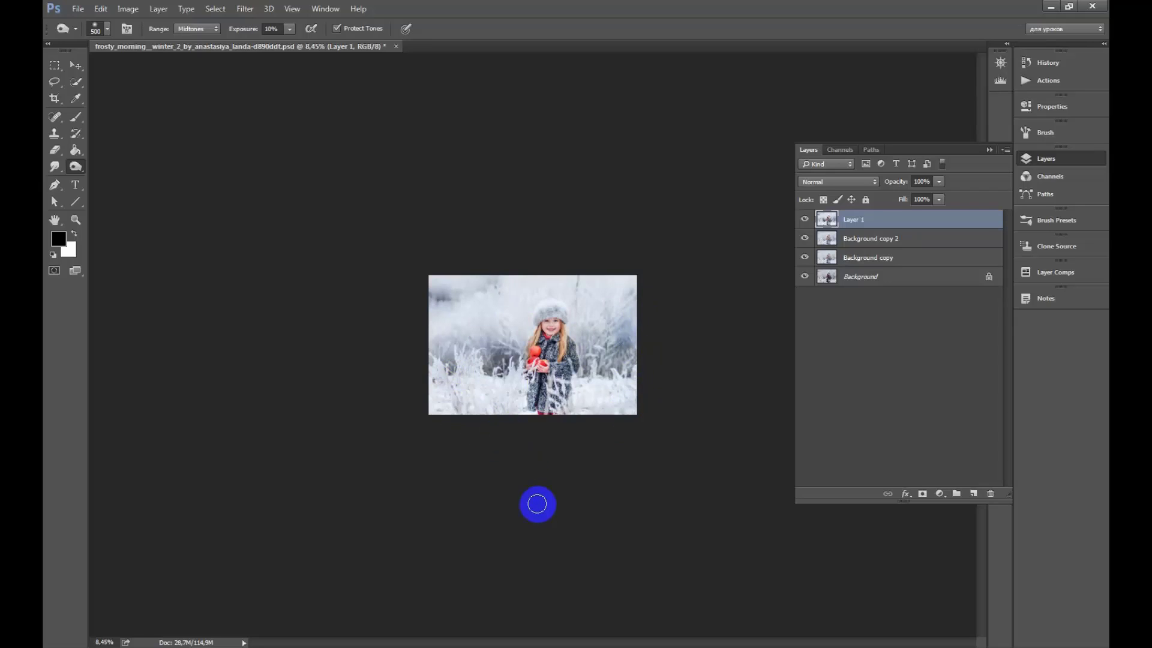
key(ctrl+plus)
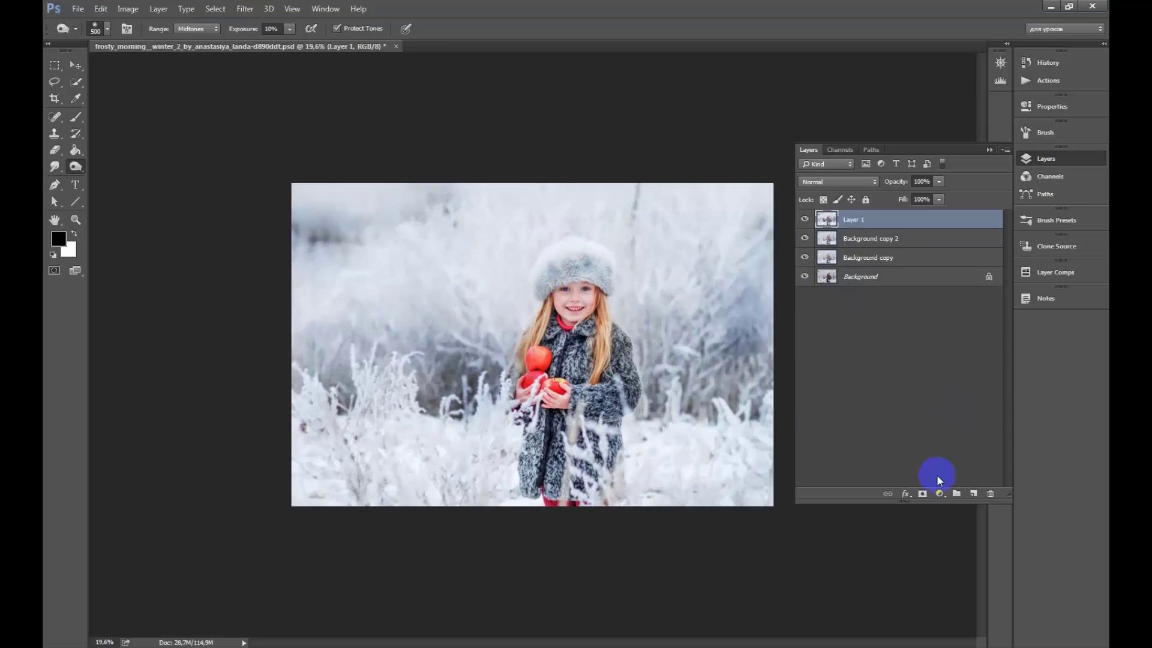
Add a mask to Layer 1 and paint it at 48% brush opacity over the left and right background
click(922, 494)
click(75, 116)
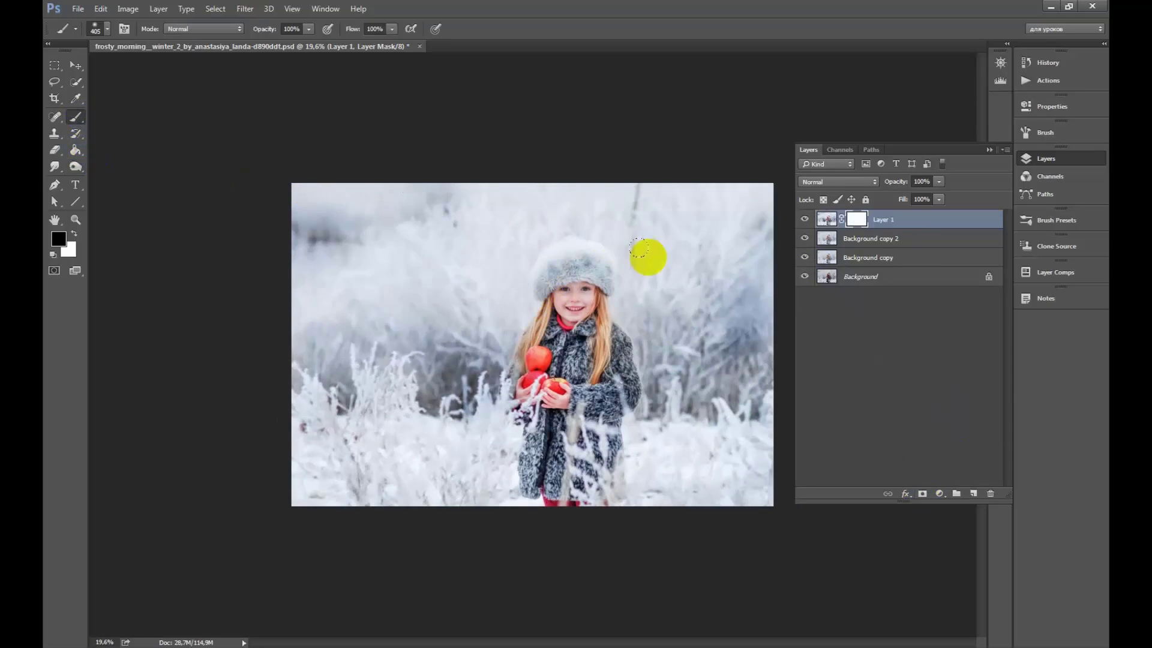
click(308, 29)
click(279, 42)
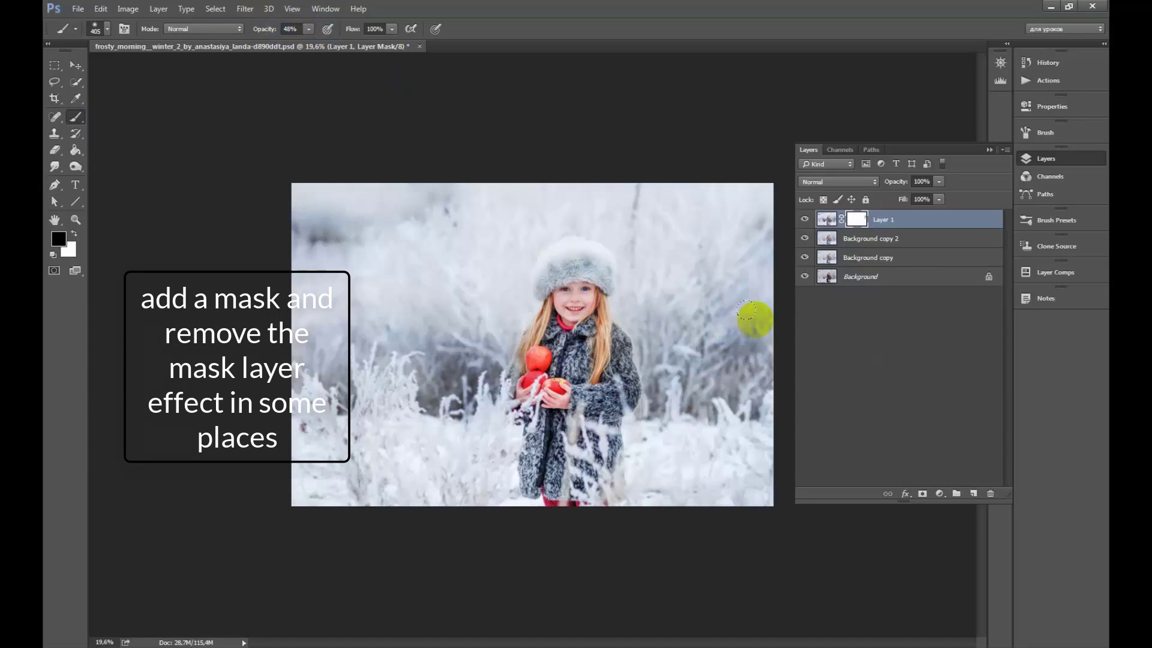
drag(450, 342, 487, 337)
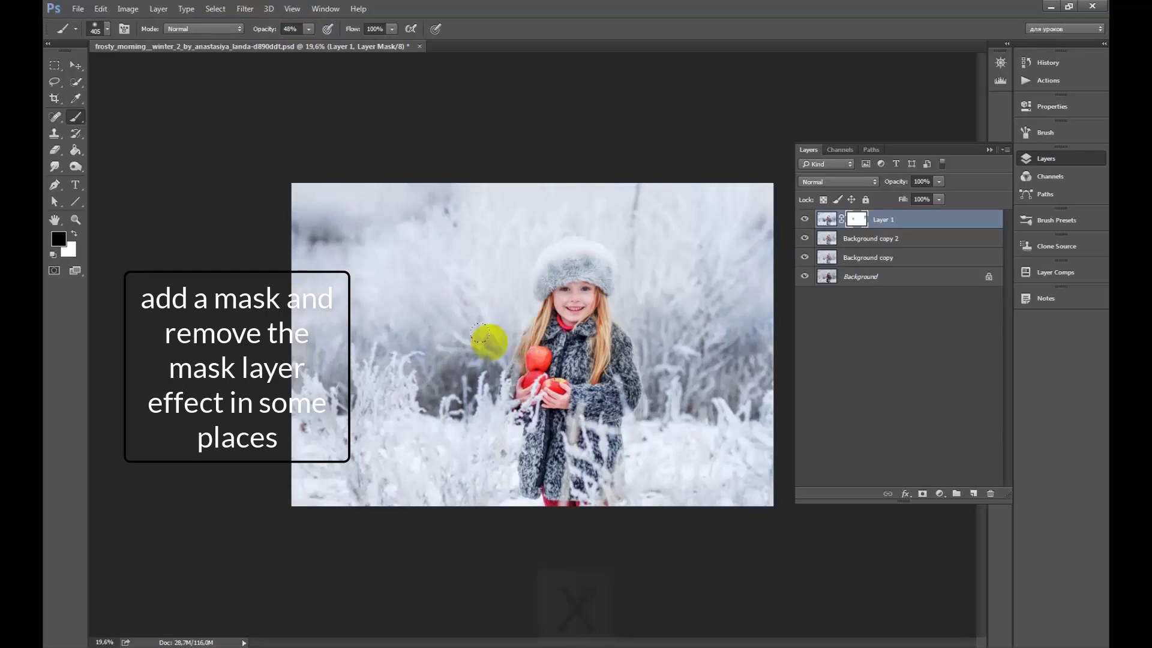
key(x)
key(x)
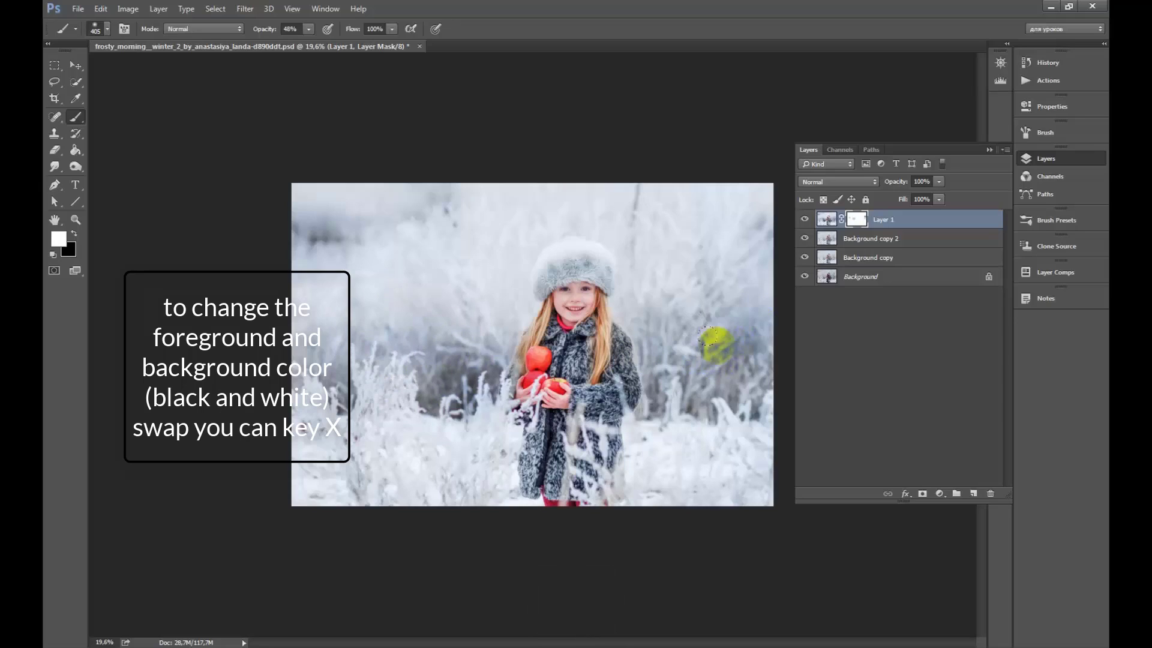
key(x)
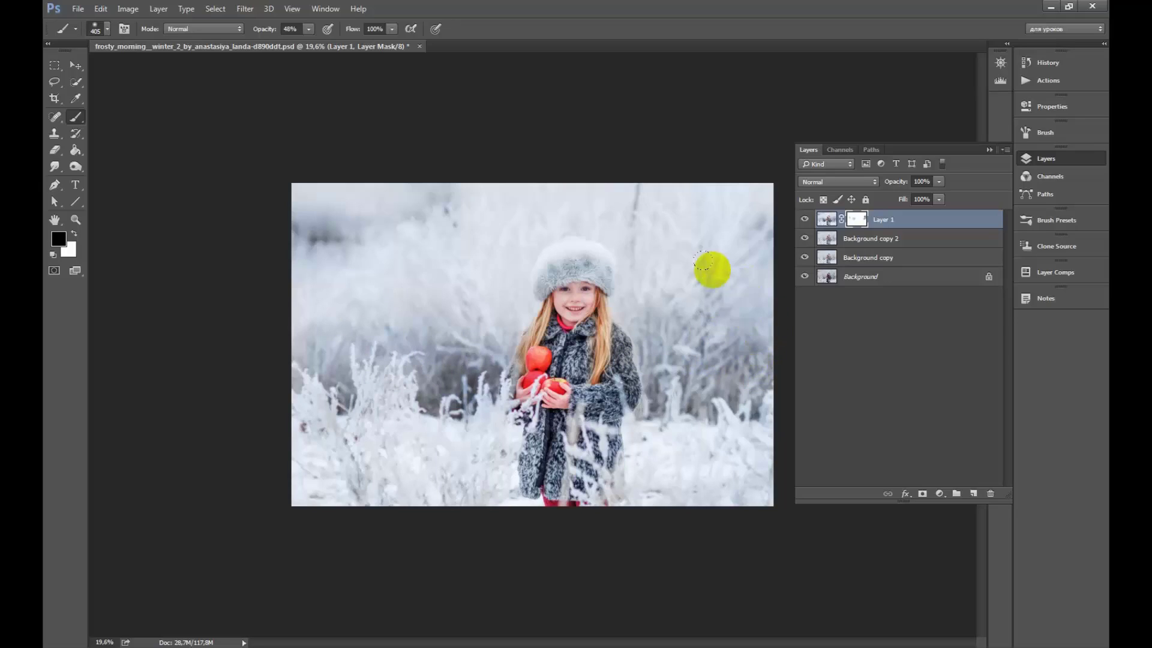
mouse_move(648, 357)
mouse_down()
mouse_move(689, 386)
mouse_move(758, 339)
mouse_move(703, 432)
mouse_move(699, 330)
mouse_up()
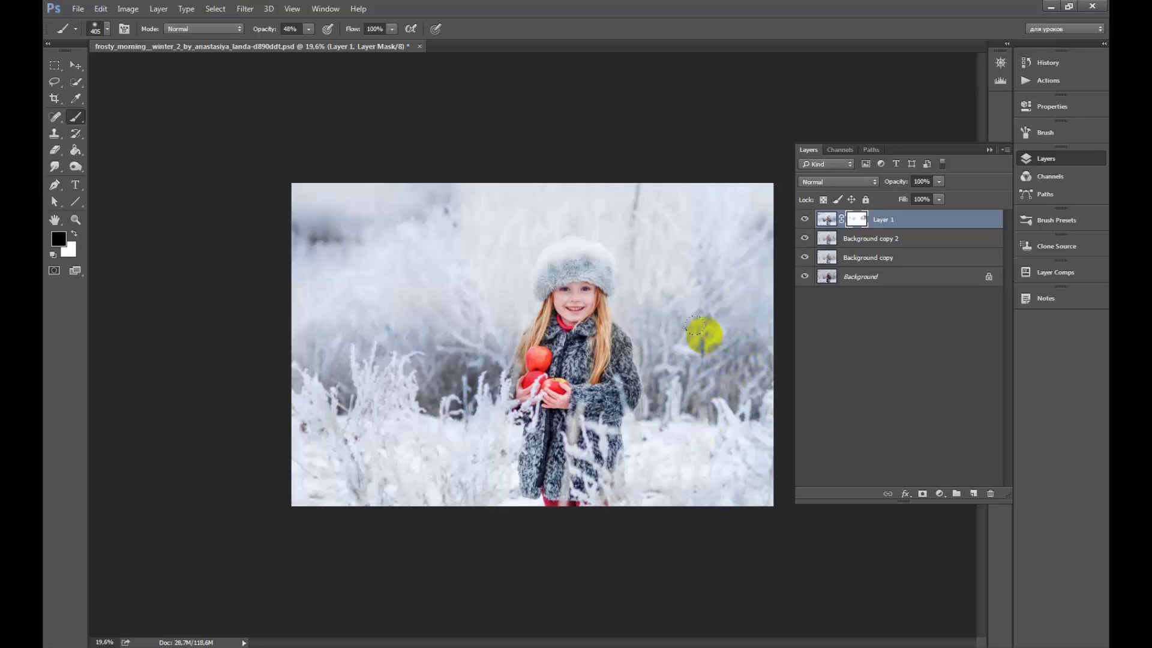
Dodge the snow along the bottom edge on Layer 1's image with a 250 px brush
key(o)
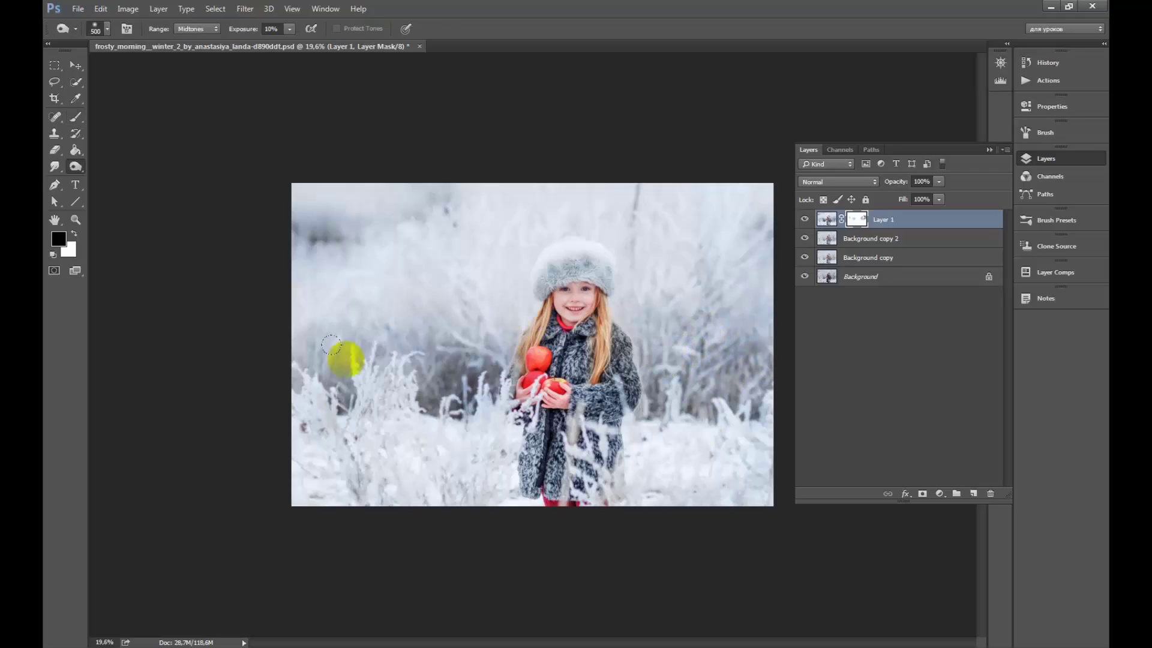
click(826, 219)
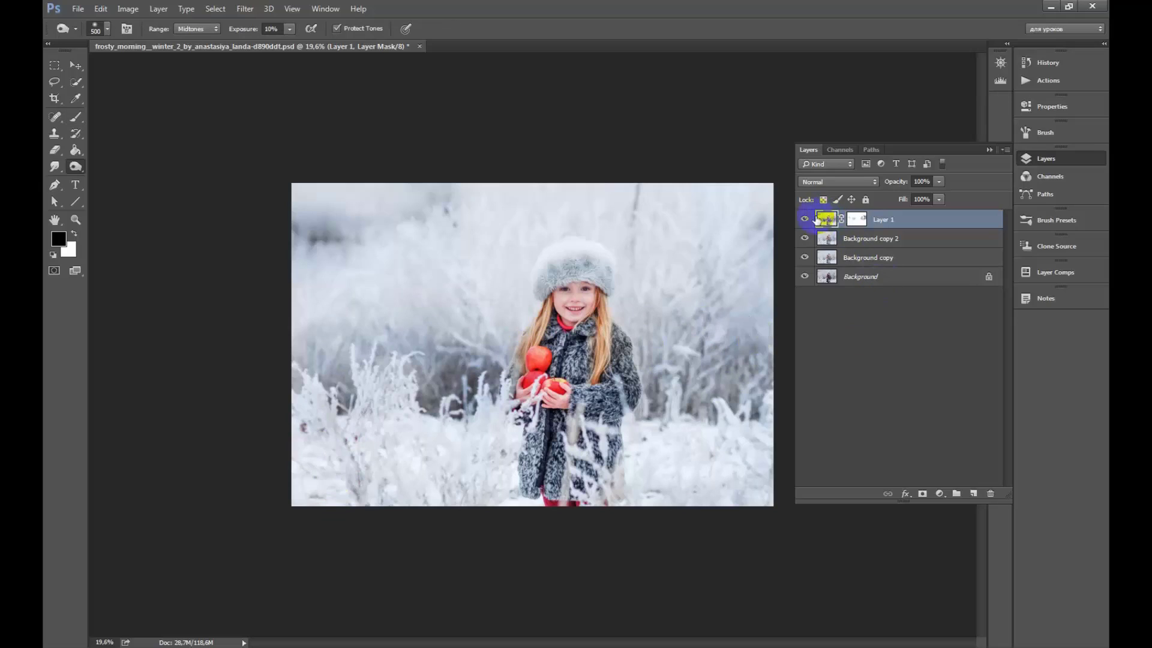
key(bracketleft)
key(bracketleft)
key(bracketleft)
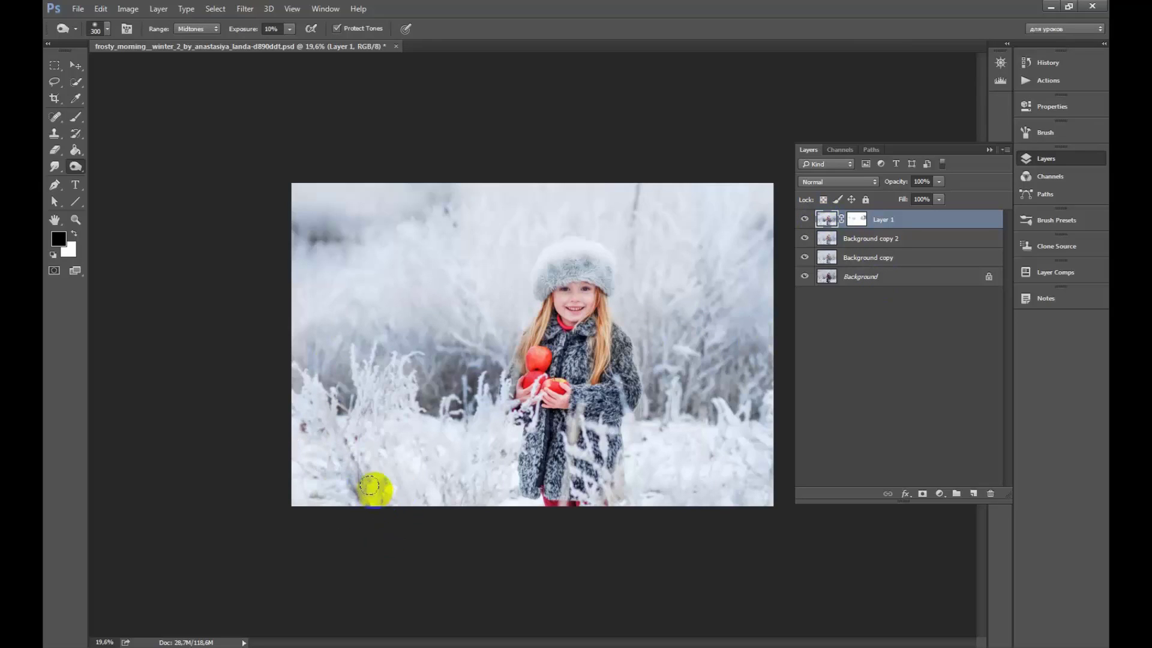
mouse_move(435, 512)
mouse_down()
mouse_move(659, 505)
mouse_move(762, 424)
mouse_move(720, 481)
mouse_up()
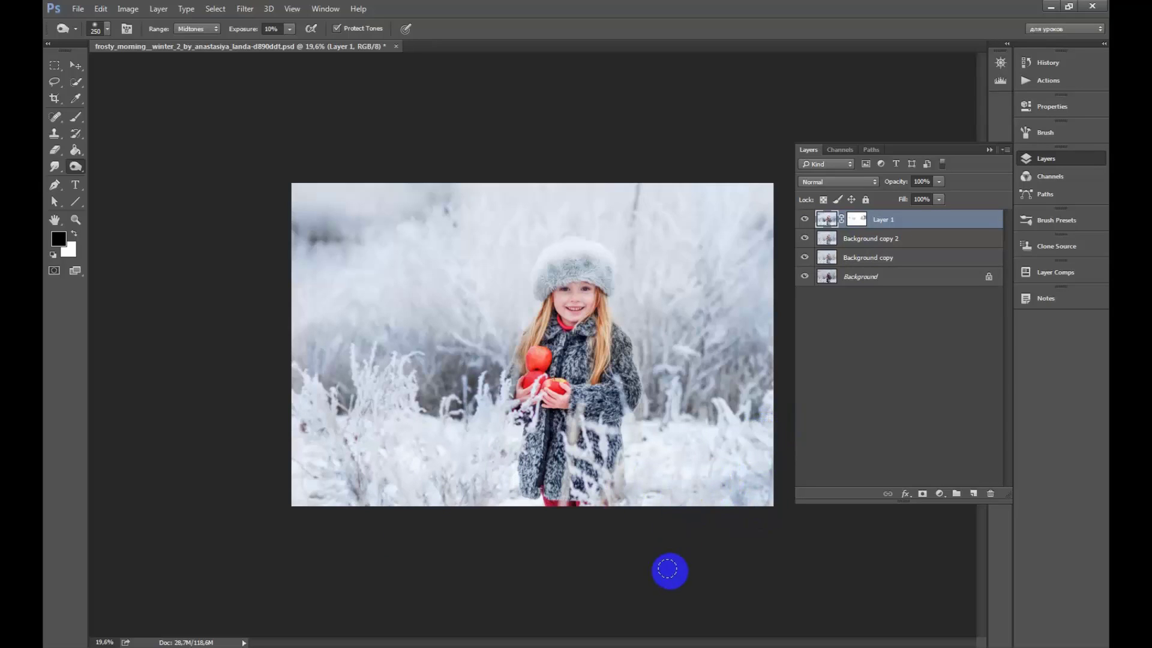
click(584, 504)
scroll(585, 495, down, 3)
scroll(624, 420, down, 2)
scroll(581, 336, up, 2)
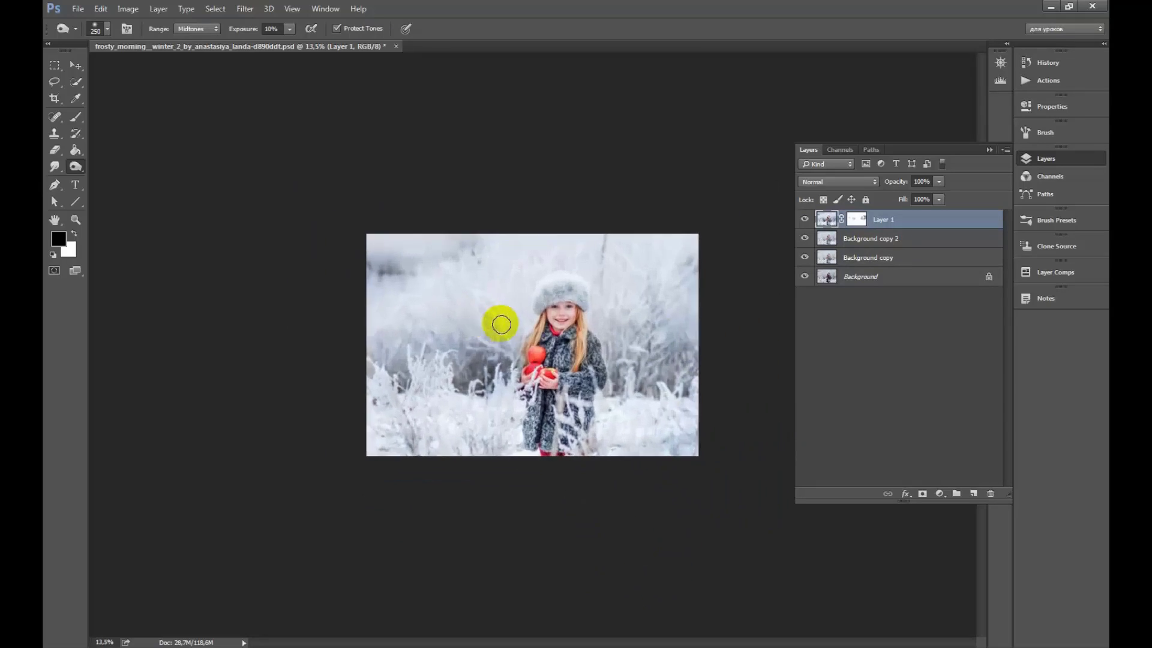
scroll(499, 323, up, 1)
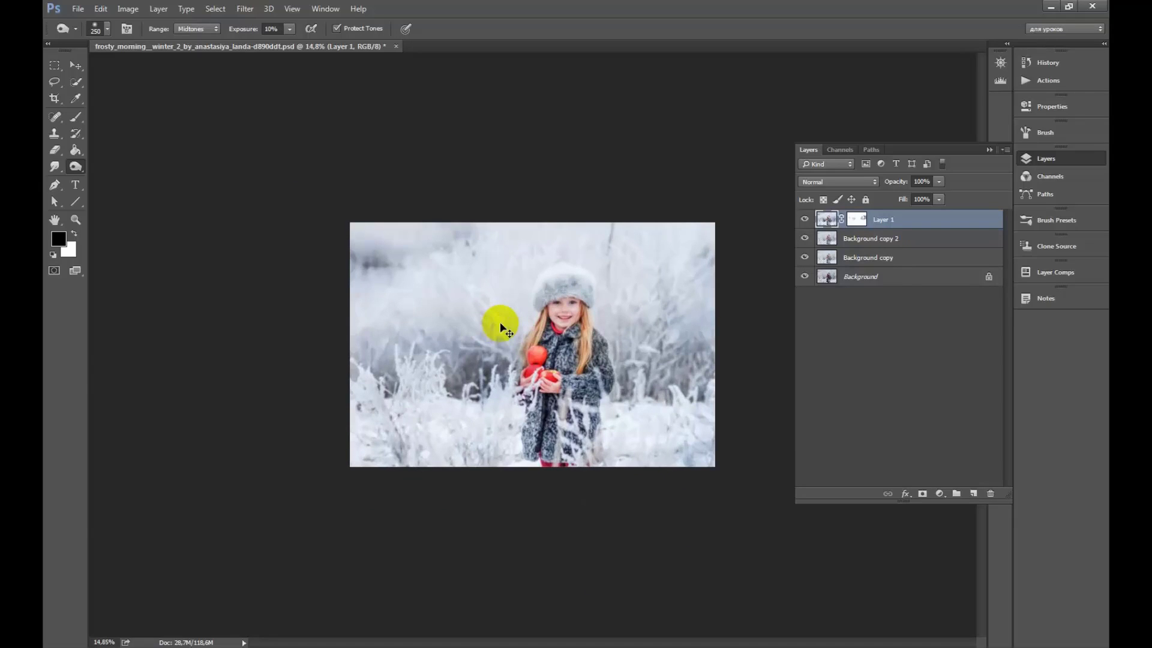
Dodge the snow right of the girl at 500 px, then return to painting white on the mask
mouse_move(612, 401)
mouse_down()
mouse_move(641, 326)
mouse_move(663, 390)
mouse_up()
key(bracketright)
key(bracketright)
key(bracketright)
mouse_move(707, 326)
mouse_down()
mouse_move(629, 324)
mouse_move(725, 275)
mouse_move(664, 329)
mouse_move(641, 311)
mouse_move(616, 321)
mouse_move(654, 329)
mouse_up()
key(x)
key(x)
click(857, 219)
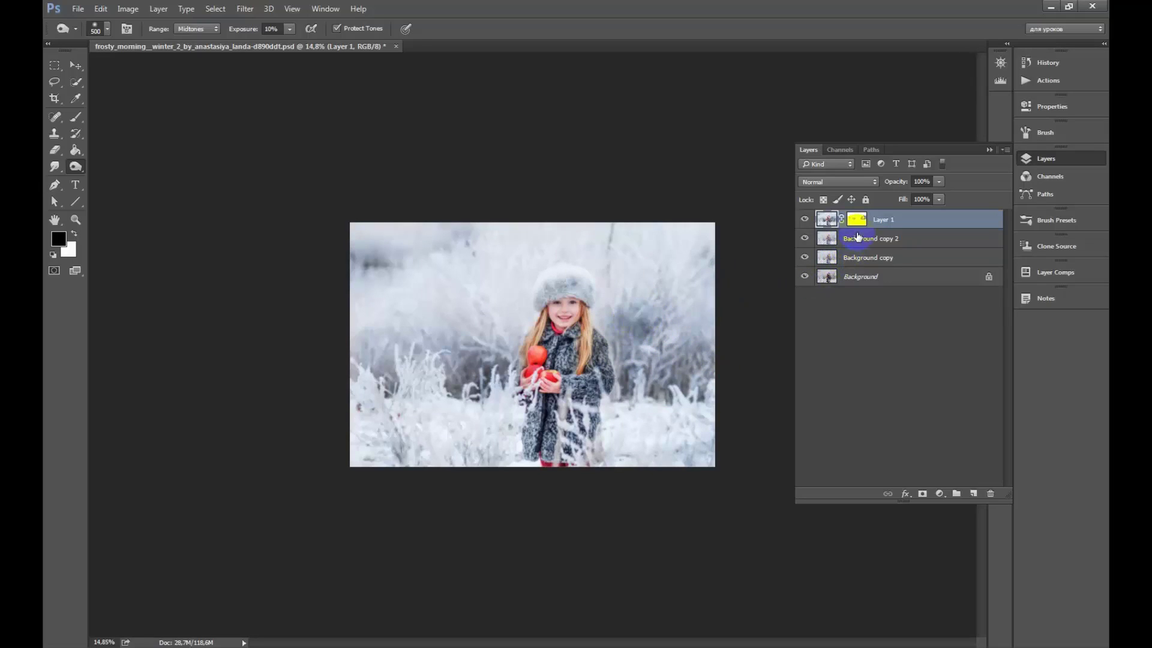
key(b)
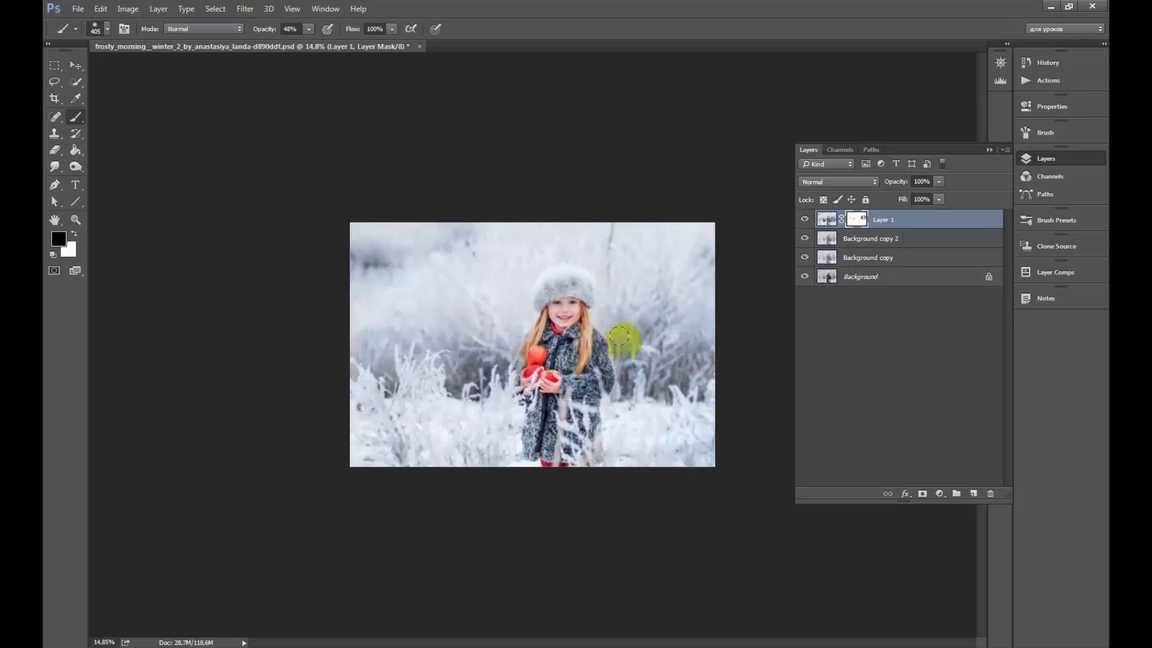
key(x)
key(x)
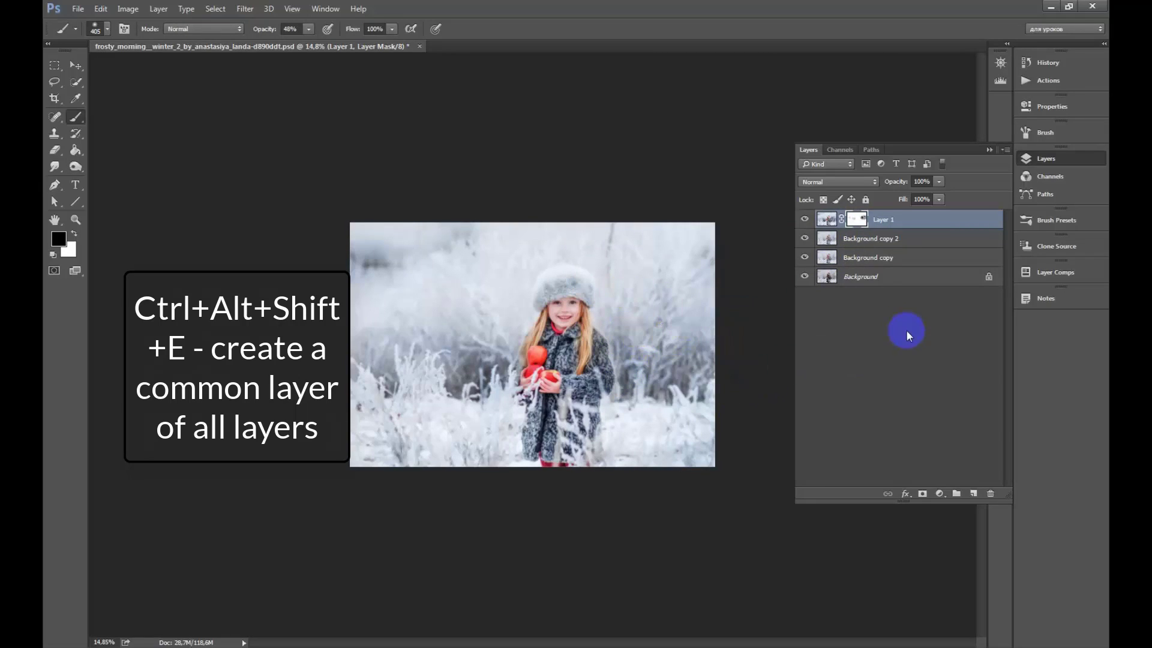
Stamp visible layers into Layer 2 and apply a High Pass filter at about 4 px radius
key(ctrl+shift+alt+e)
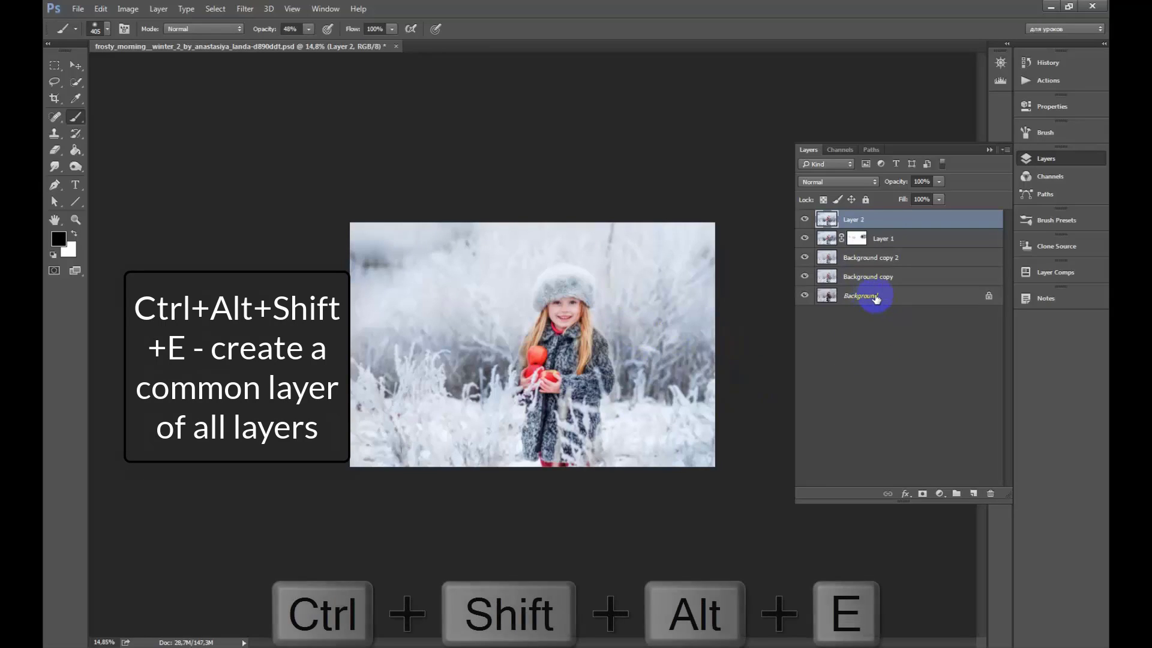
click(245, 8)
mouse_move(253, 257)
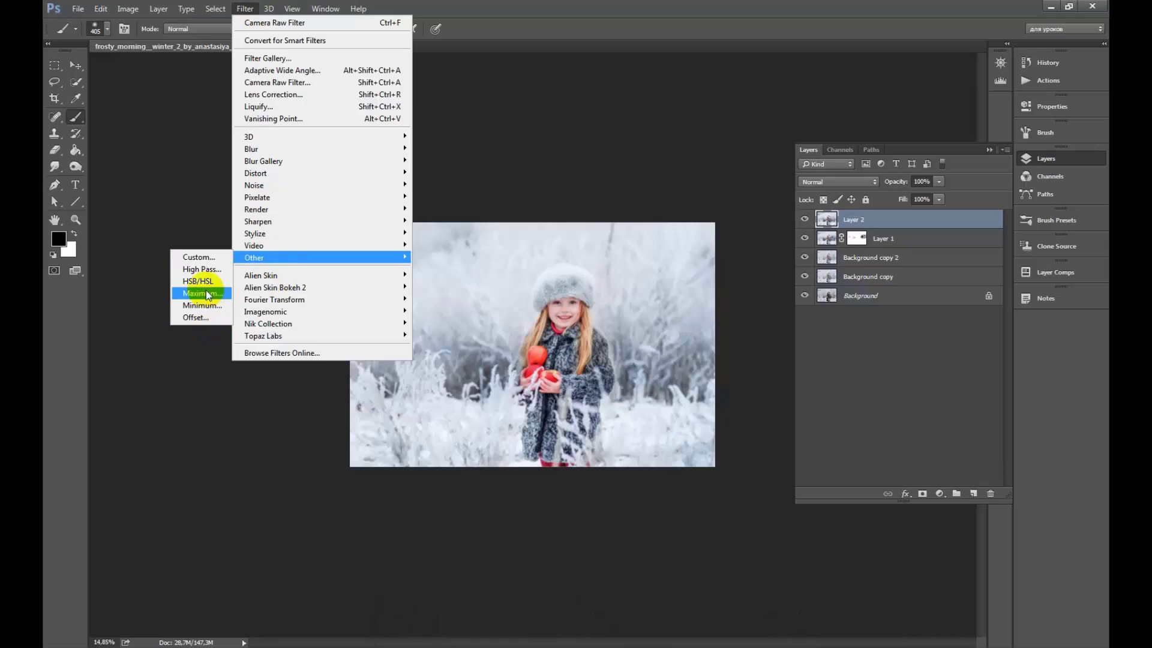
click(198, 267)
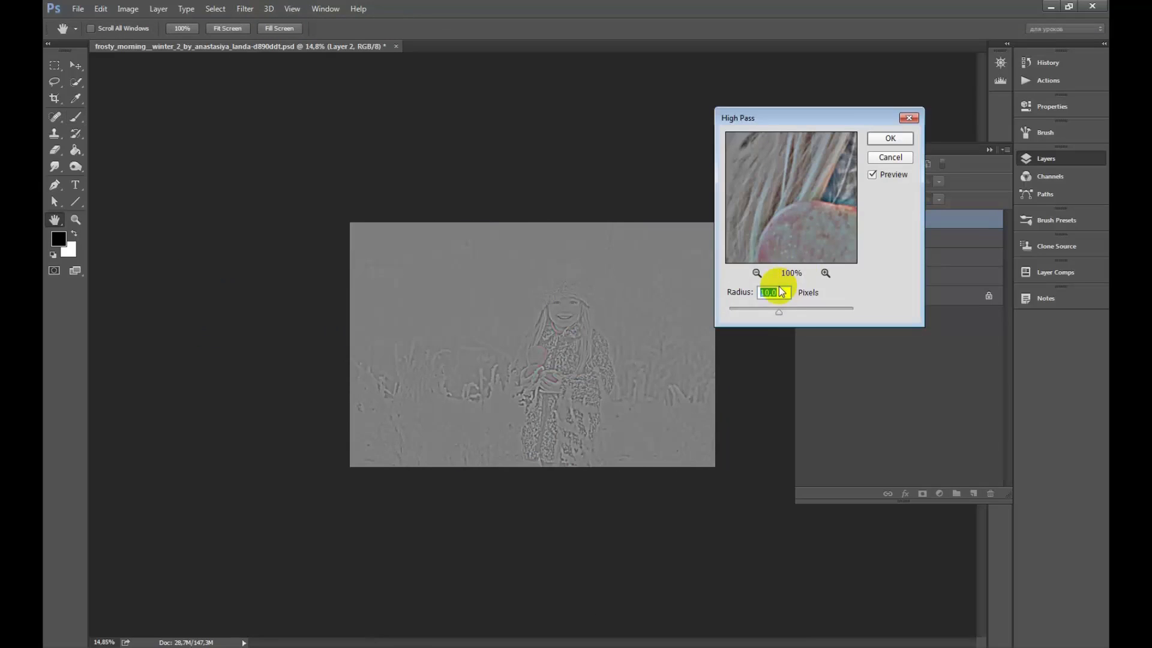
drag(779, 311, 757, 310)
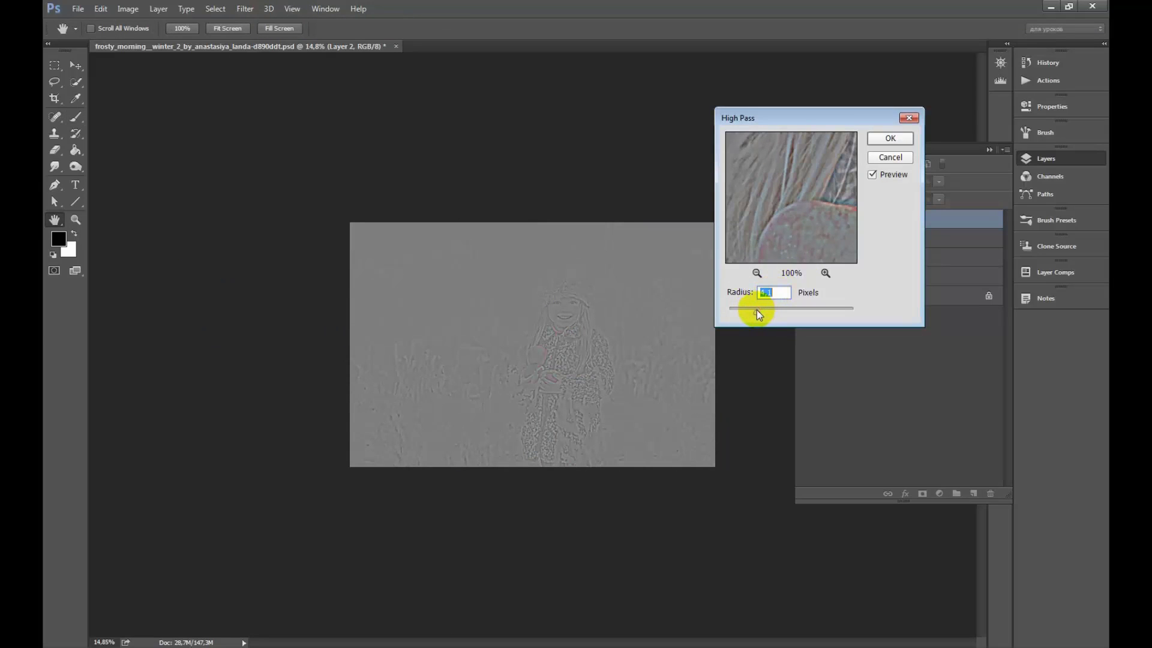
click(883, 143)
Set Layer 2's blend mode to Overlay and save the PSD
key(b)
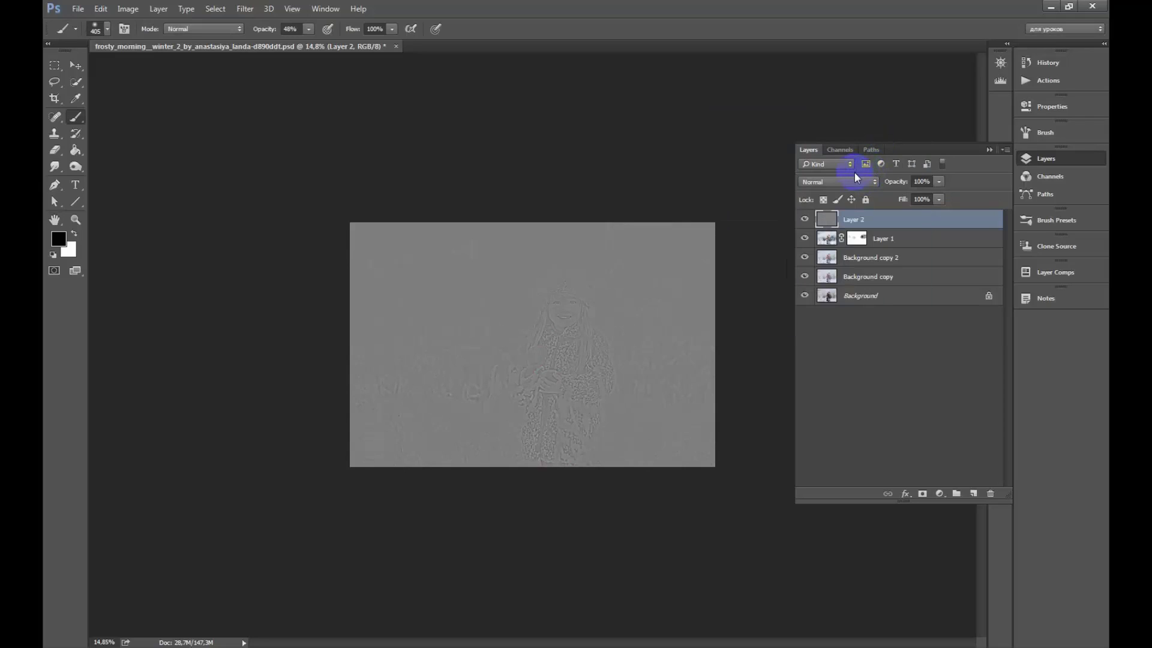
click(855, 182)
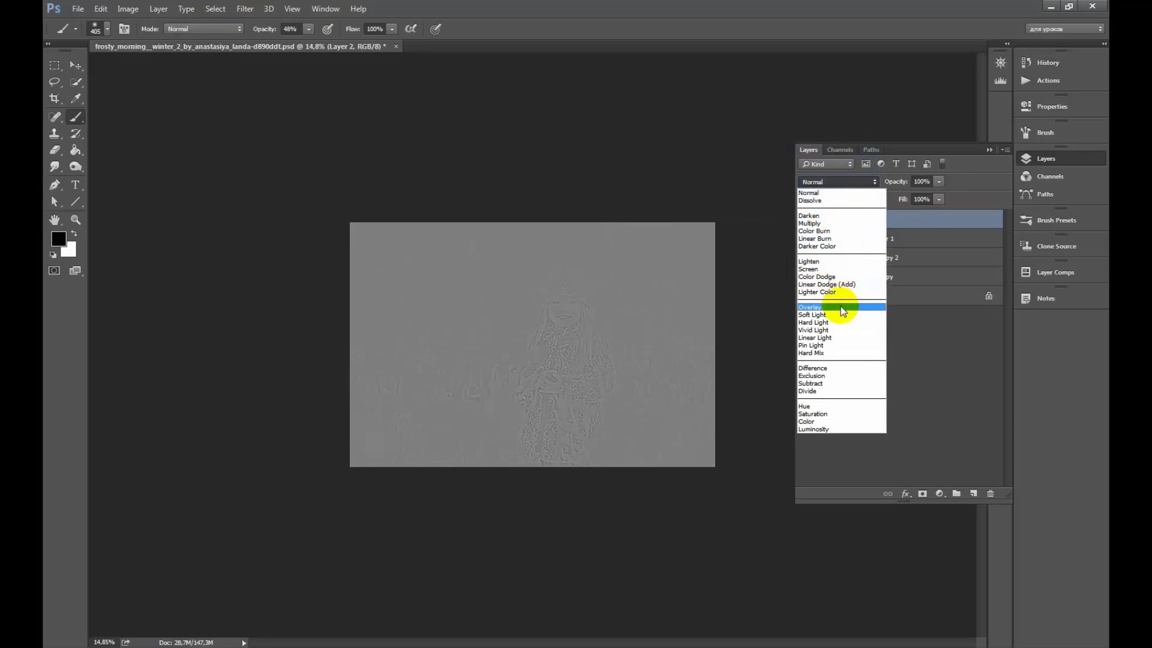
drag(842, 261, 841, 306)
click(73, 65)
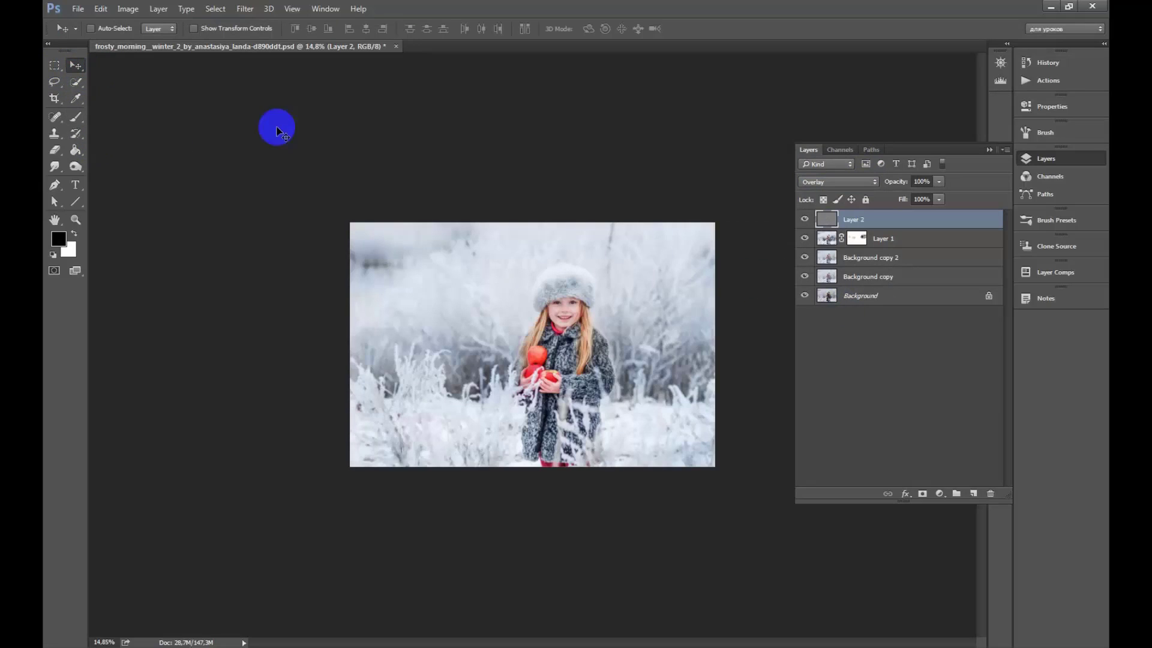
scroll(621, 282, up, 5)
scroll(620, 282, down, 3)
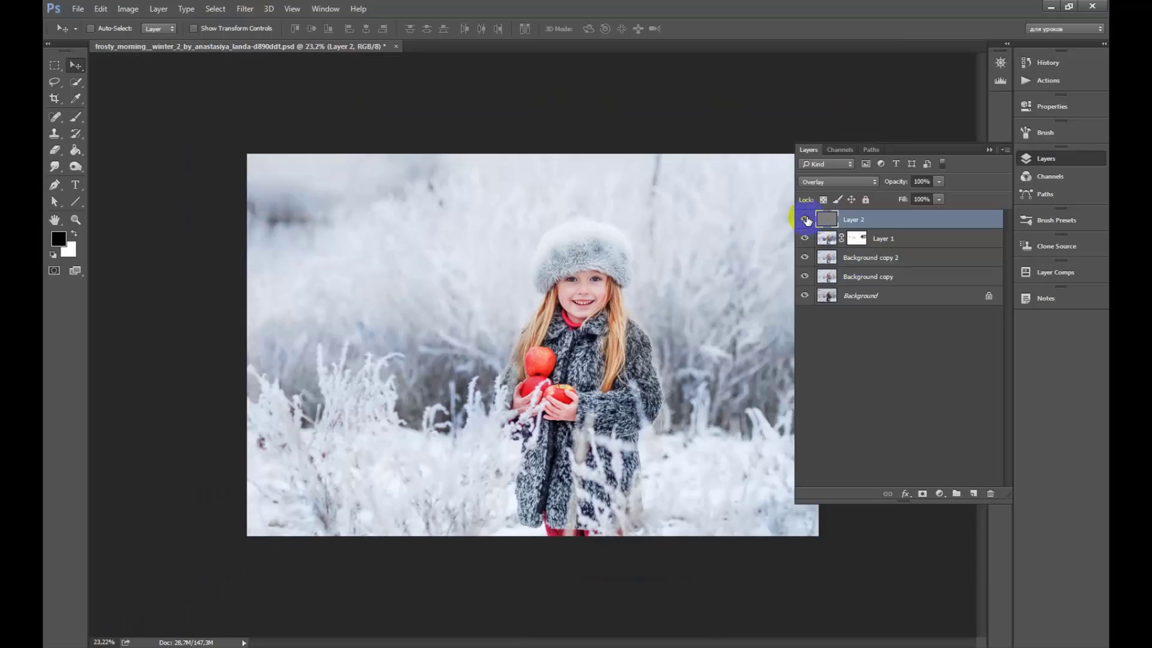
key(ctrl+s)
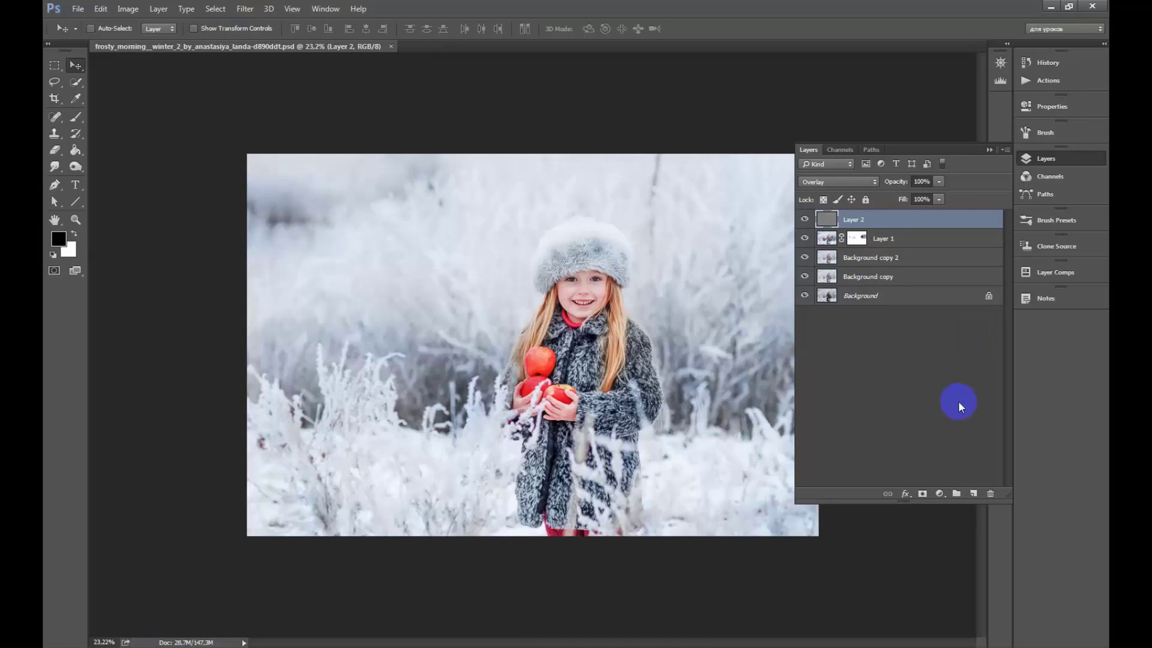
Add a layer mask to Layer 2 and invert it to black, hiding the sharpening
click(922, 495)
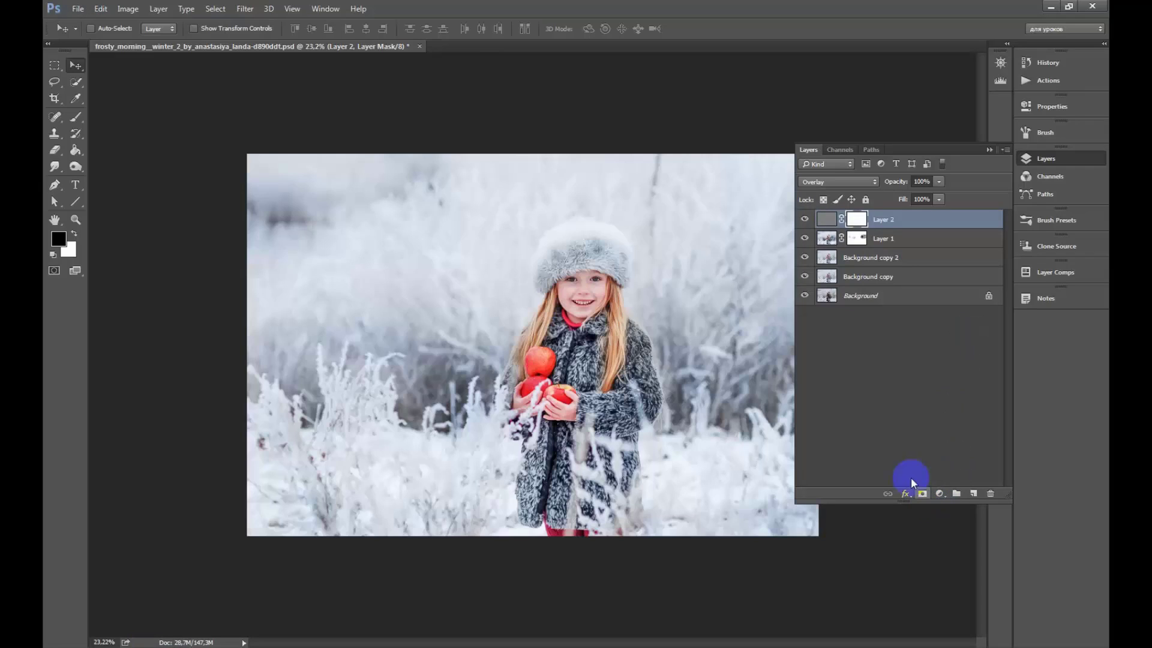
click(827, 221)
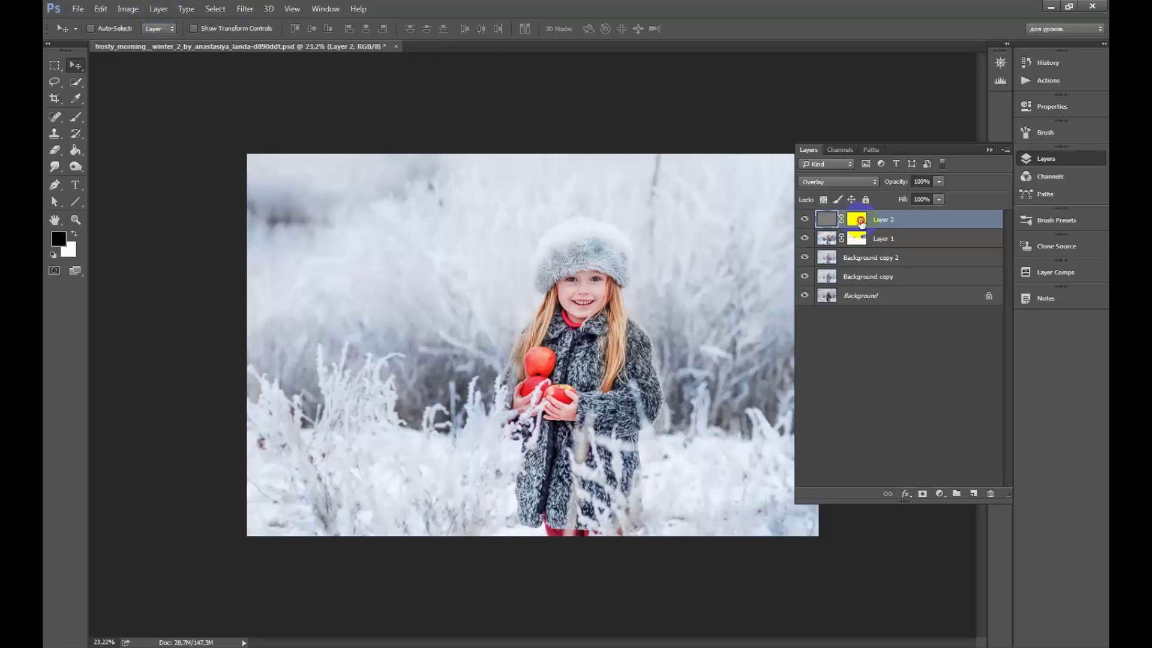
click(128, 8)
mouse_move(147, 41)
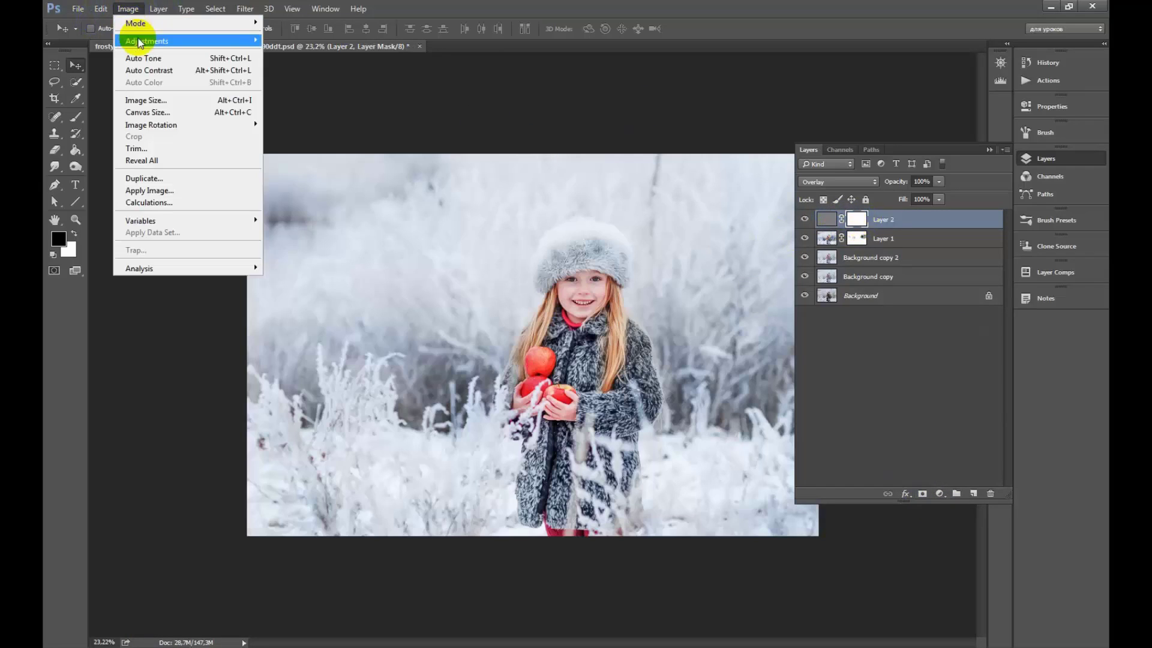
click(333, 183)
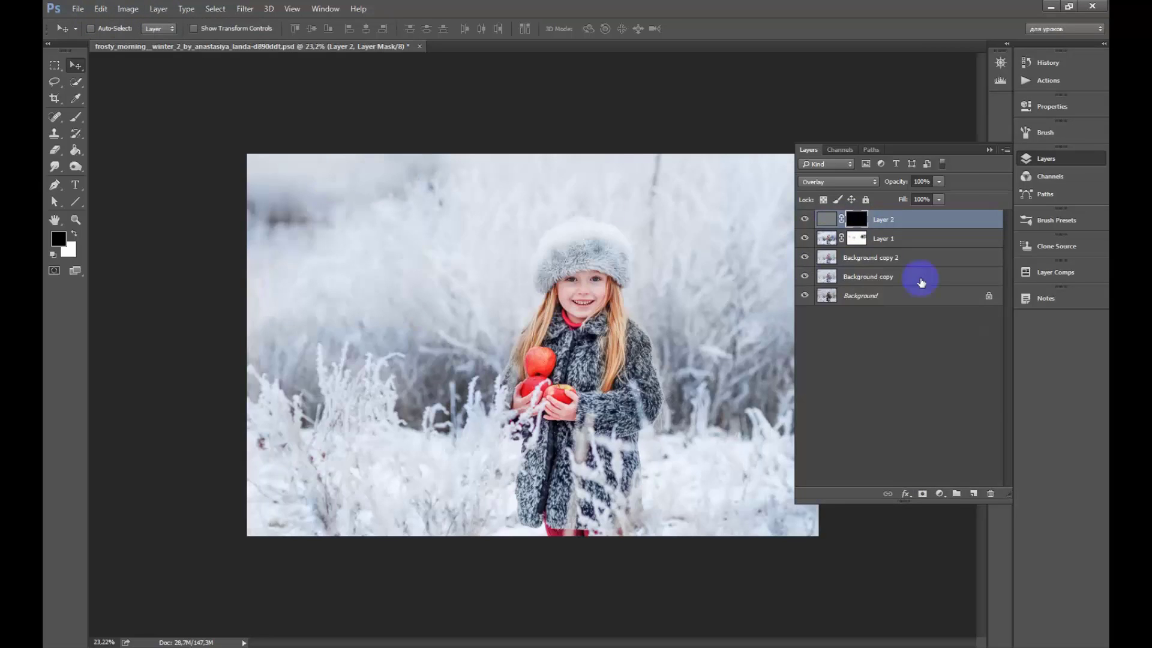
Paint white on the mask with a small brush to restore sharpening on both eyes
click(1022, 164)
scroll(599, 264, up, 3)
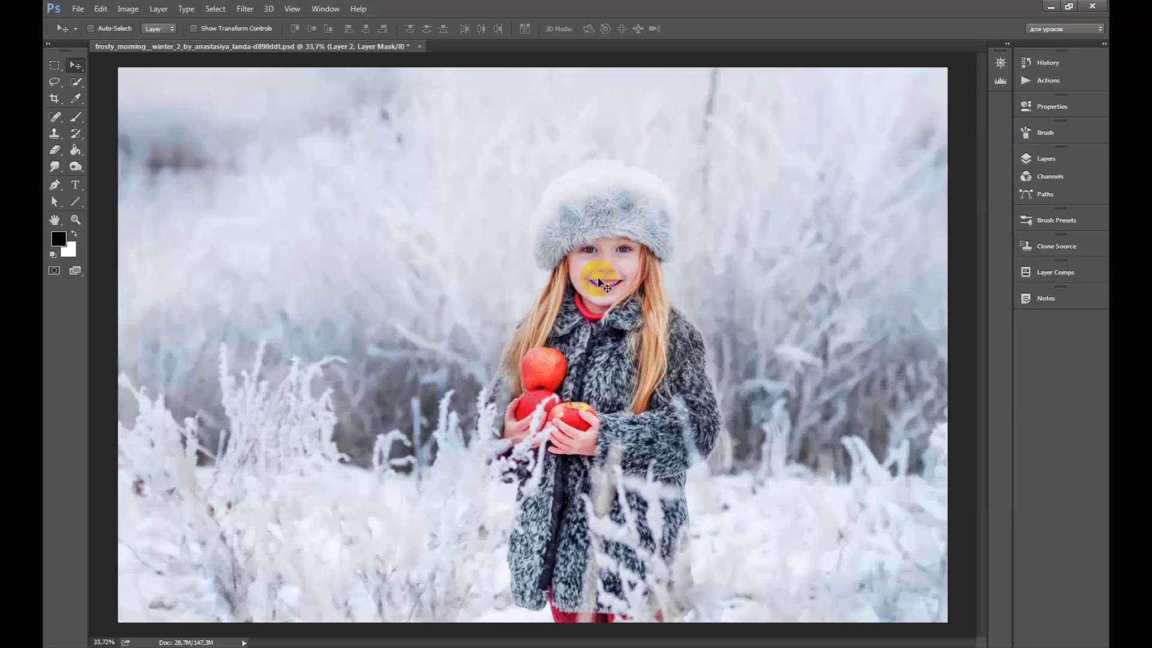
scroll(621, 252, up, 1)
click(75, 116)
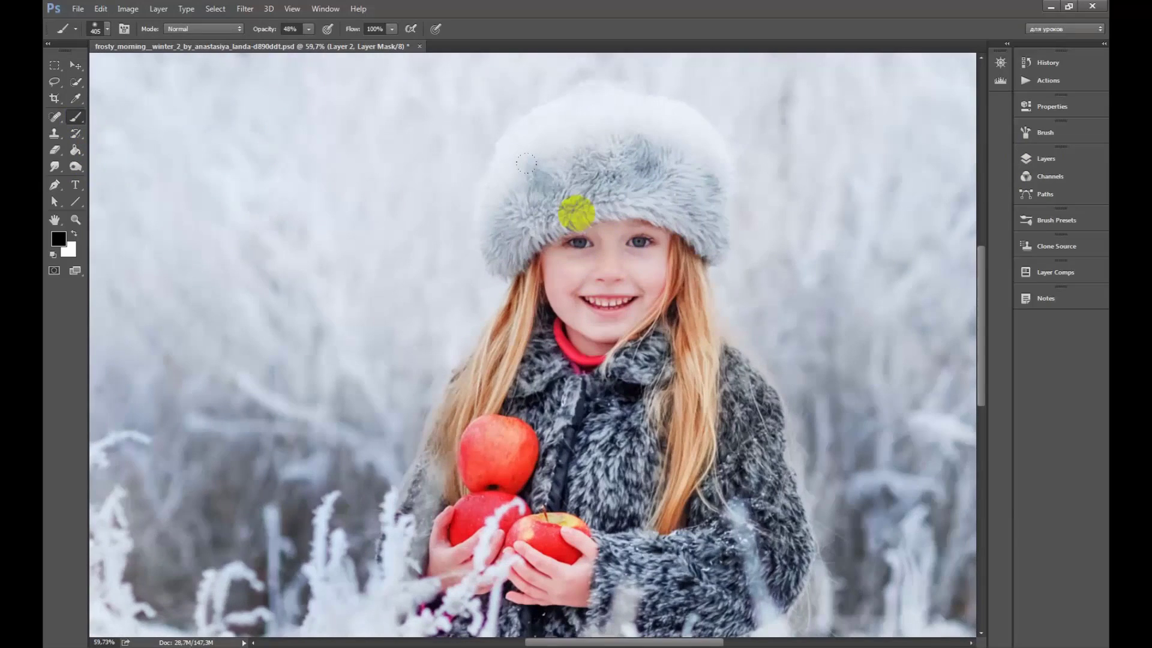
click(74, 234)
scroll(600, 261, up, 1)
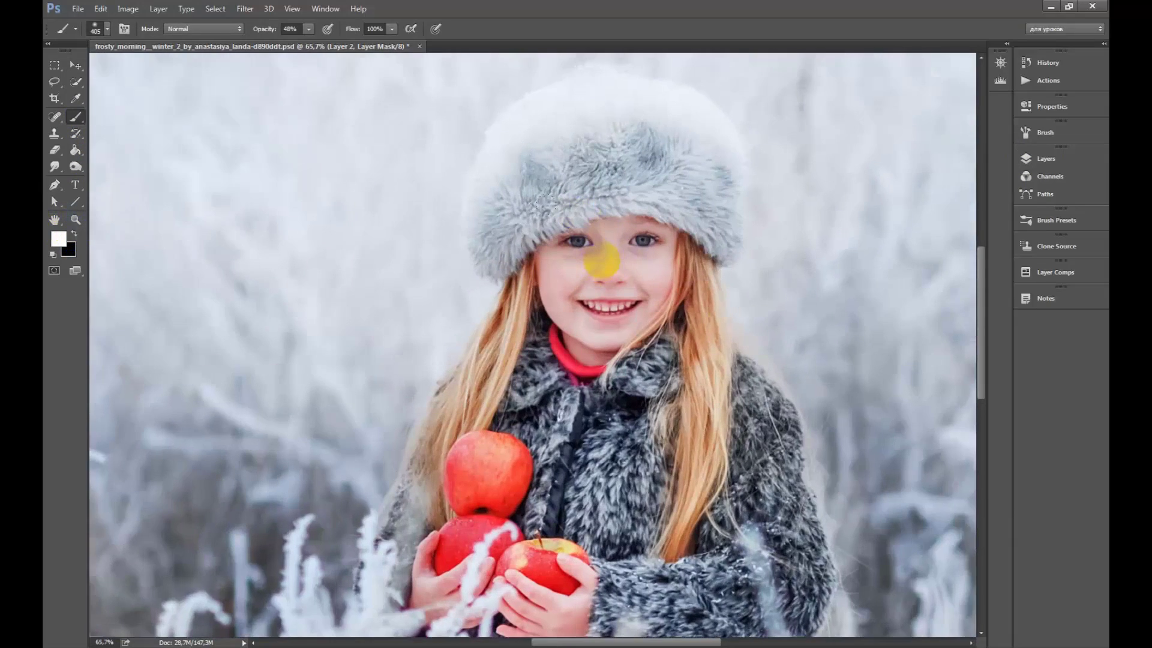
scroll(600, 261, up, 1)
key(bracketleft)
key(bracketleft)
key(bracketleft)
click(579, 231)
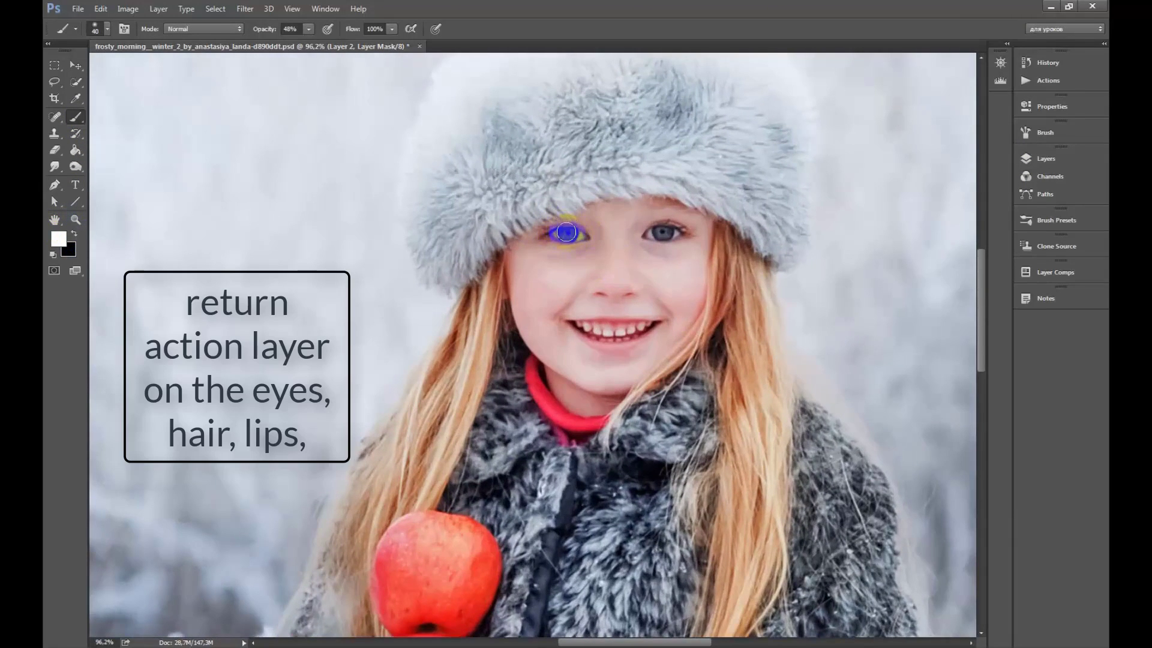
scroll(590, 233, up, 1)
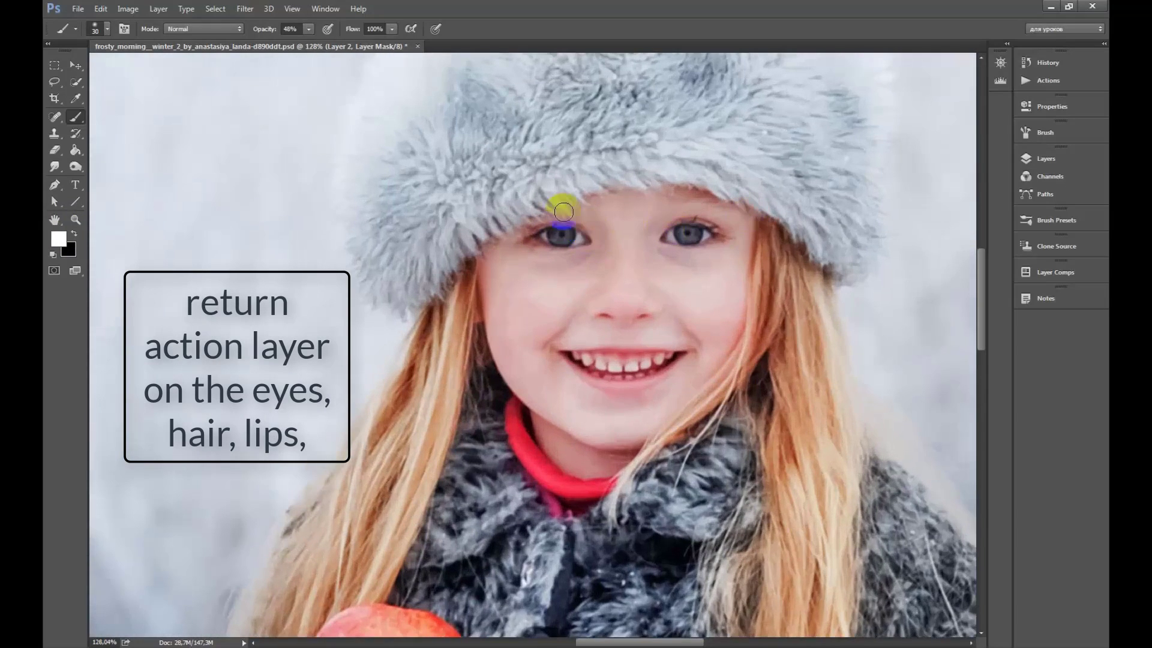
click(557, 236)
key(bracketleft)
click(707, 236)
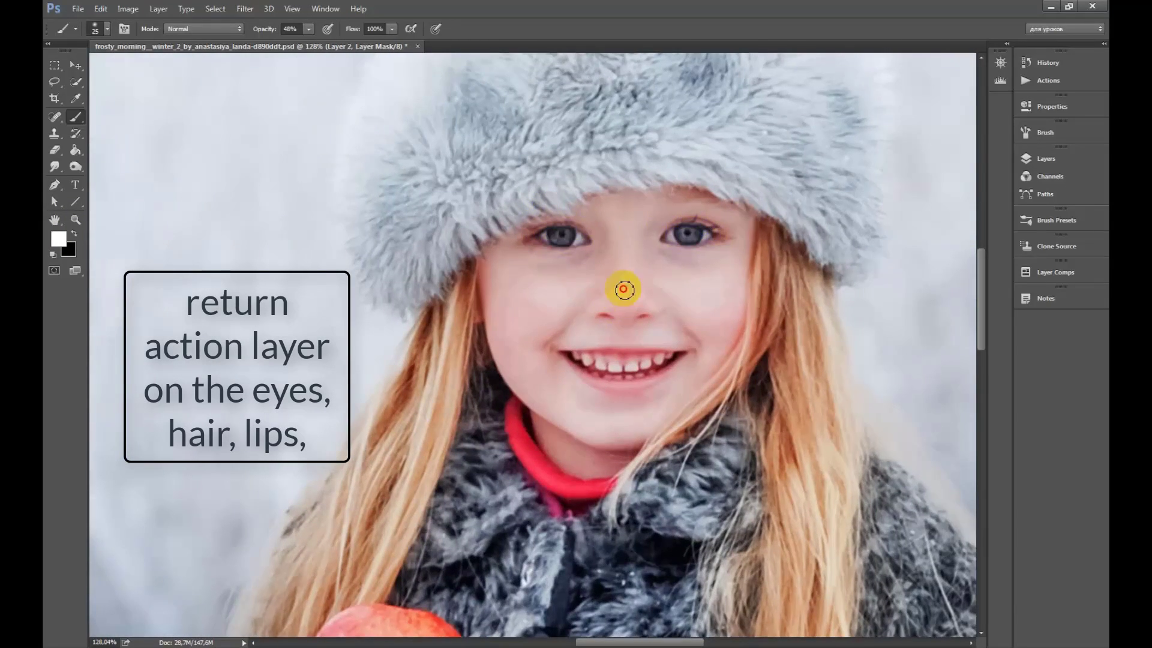
Reveal the sharpening along the lips and the hair left of the face
click(587, 356)
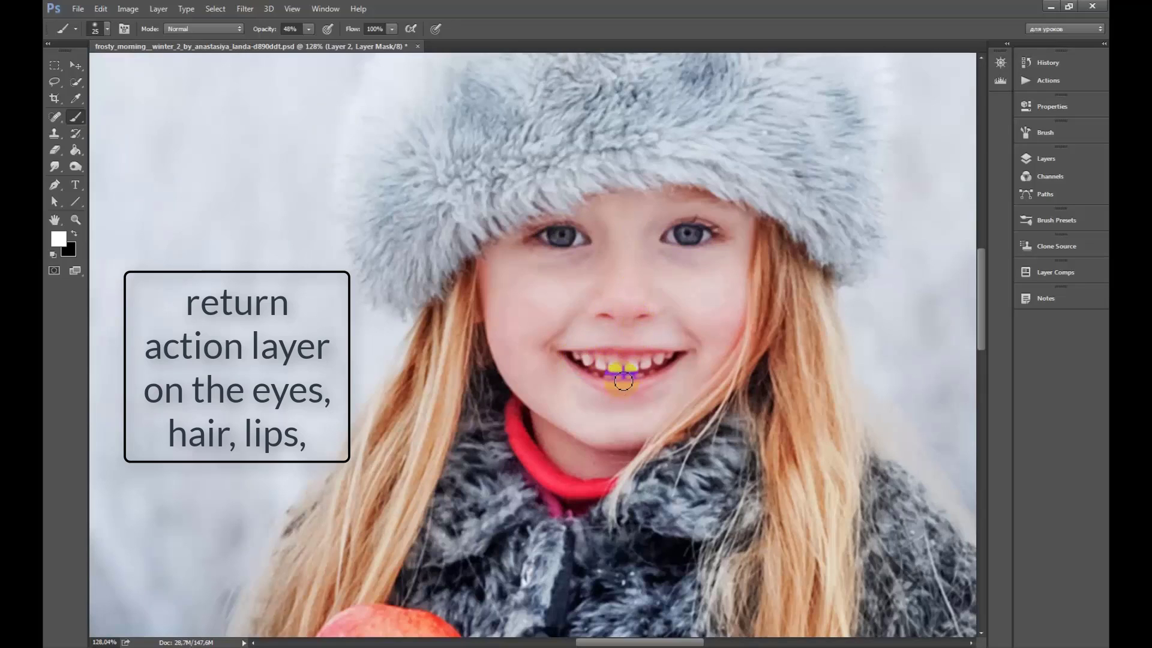
mouse_move(623, 381)
mouse_down()
mouse_move(668, 380)
mouse_move(681, 360)
mouse_up()
key(bracketright)
key(bracketright)
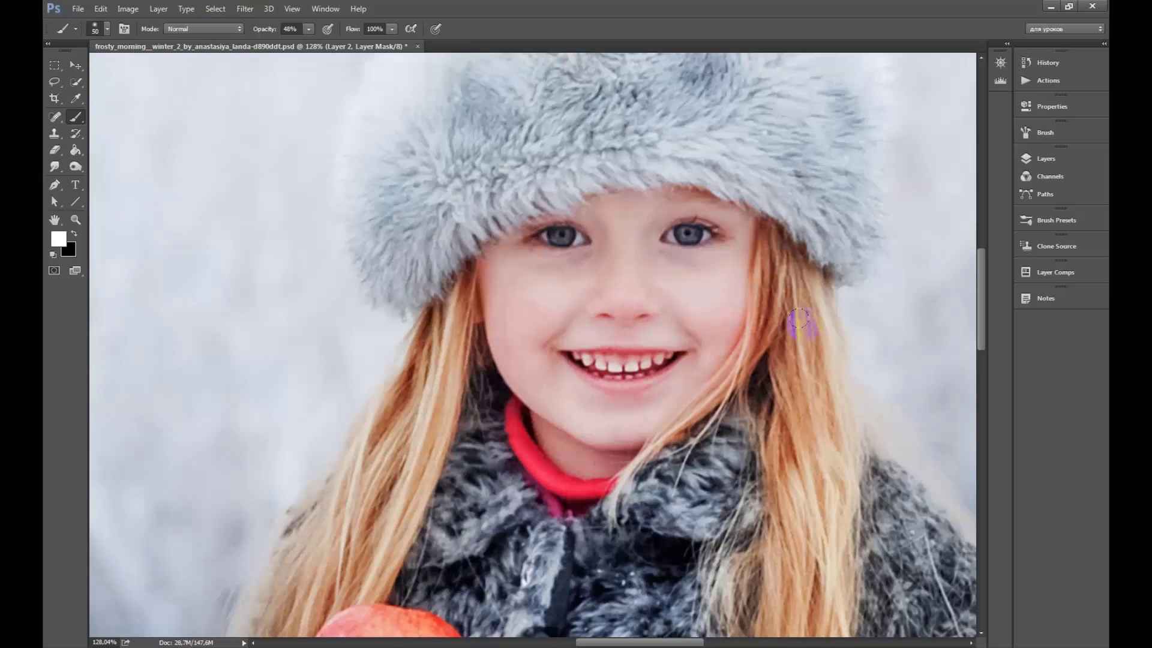
scroll(586, 180, down, 4)
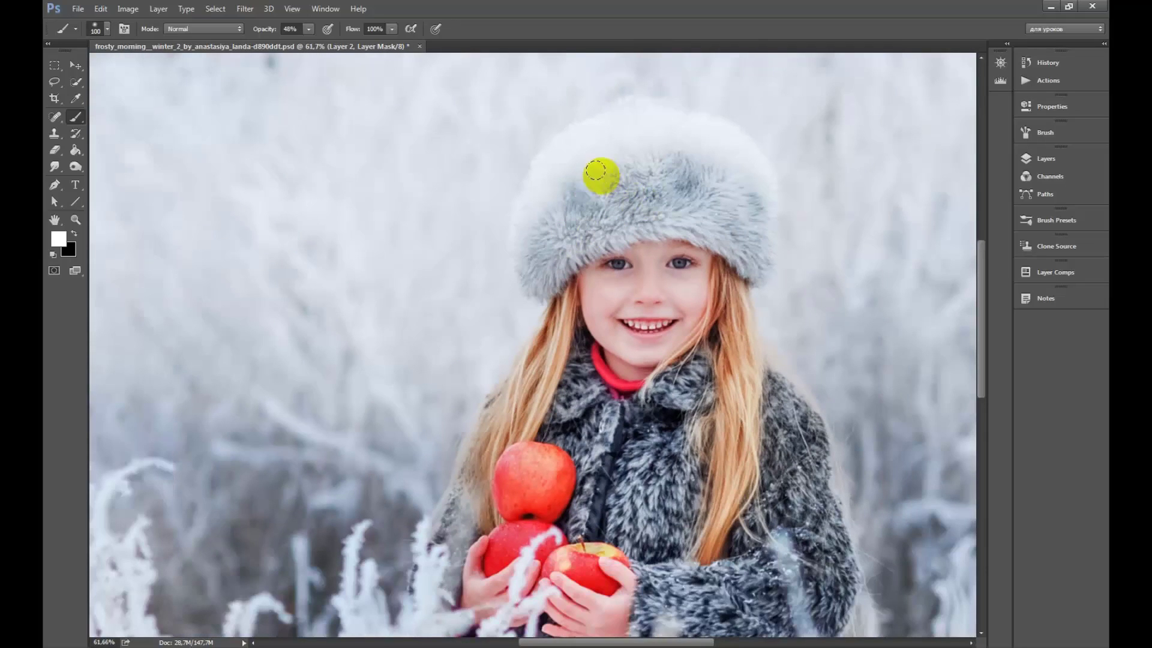
key(bracketleft)
key(bracketleft)
drag(554, 301, 545, 313)
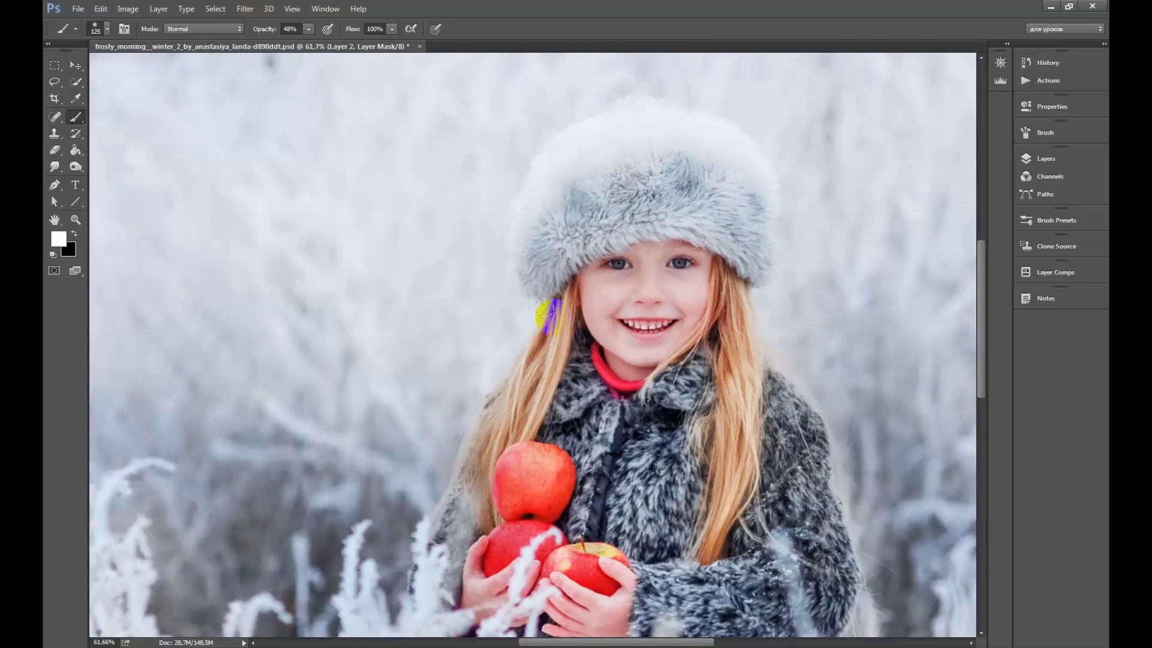
key(bracketleft)
key(bracketleft)
key(bracketleft)
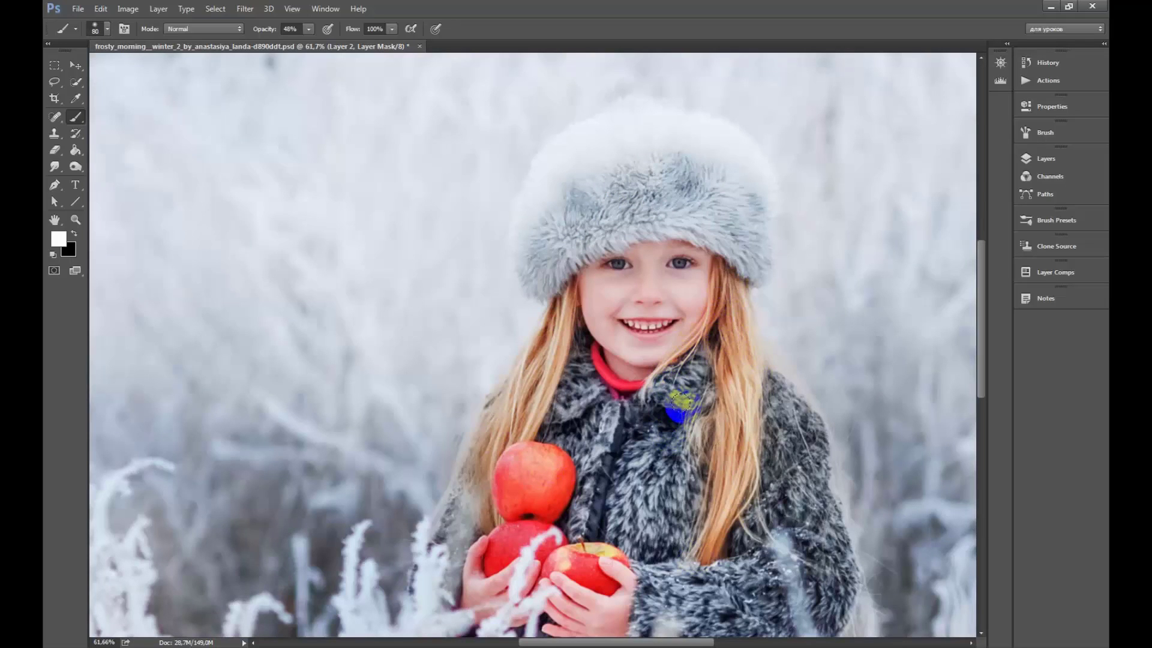
scroll(681, 405, down, 4)
scroll(575, 372, up, 2)
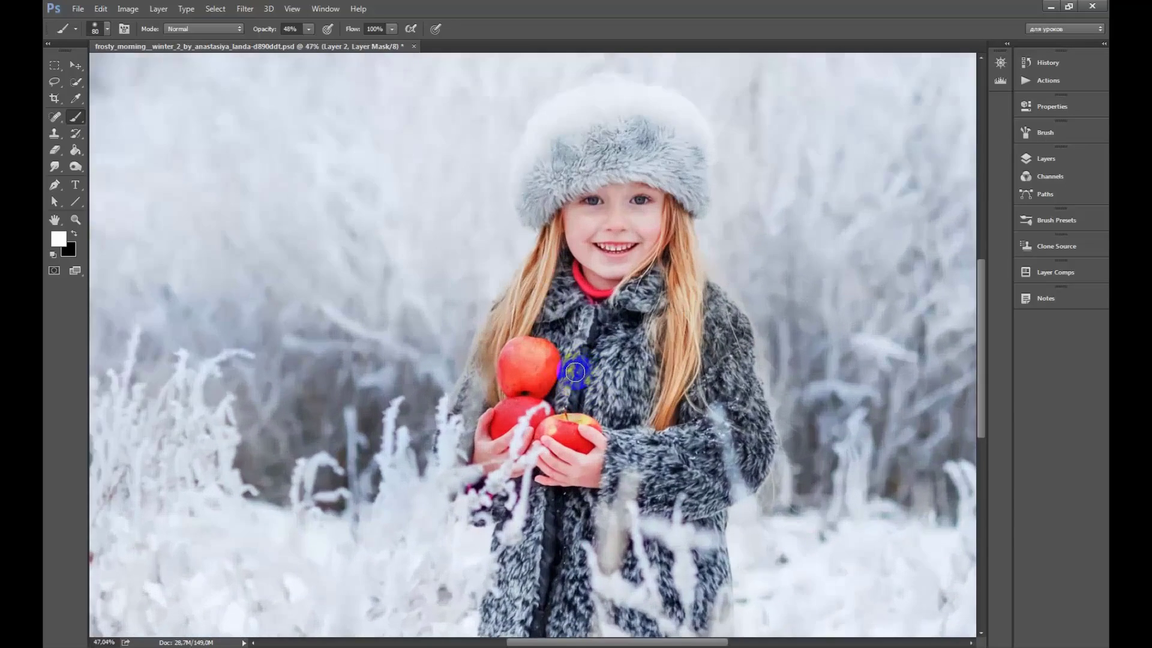
scroll(575, 372, up, 1)
Resave the document and bring the layer list back into view
click(74, 65)
key(ctrl+s)
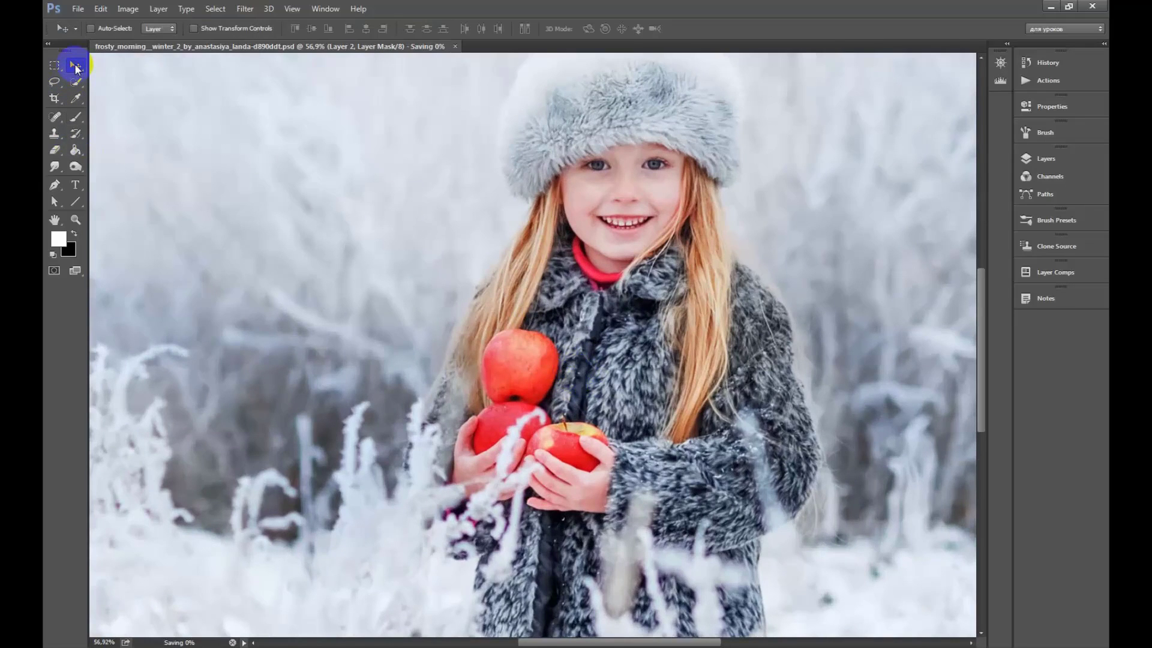
click(567, 215)
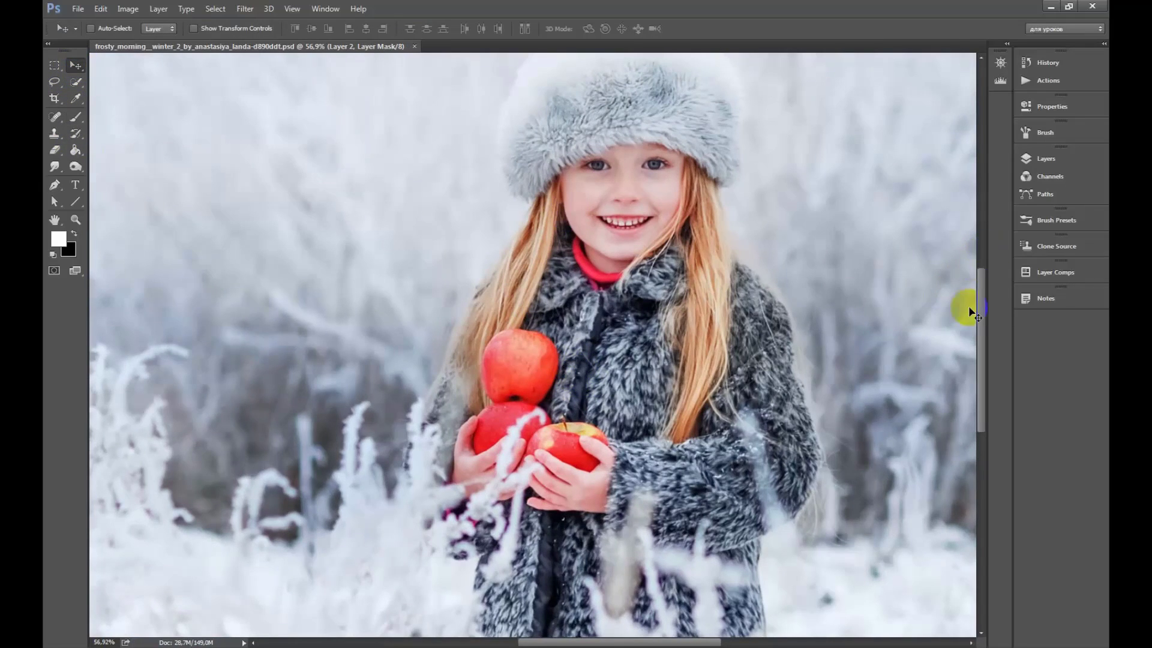
click(1033, 162)
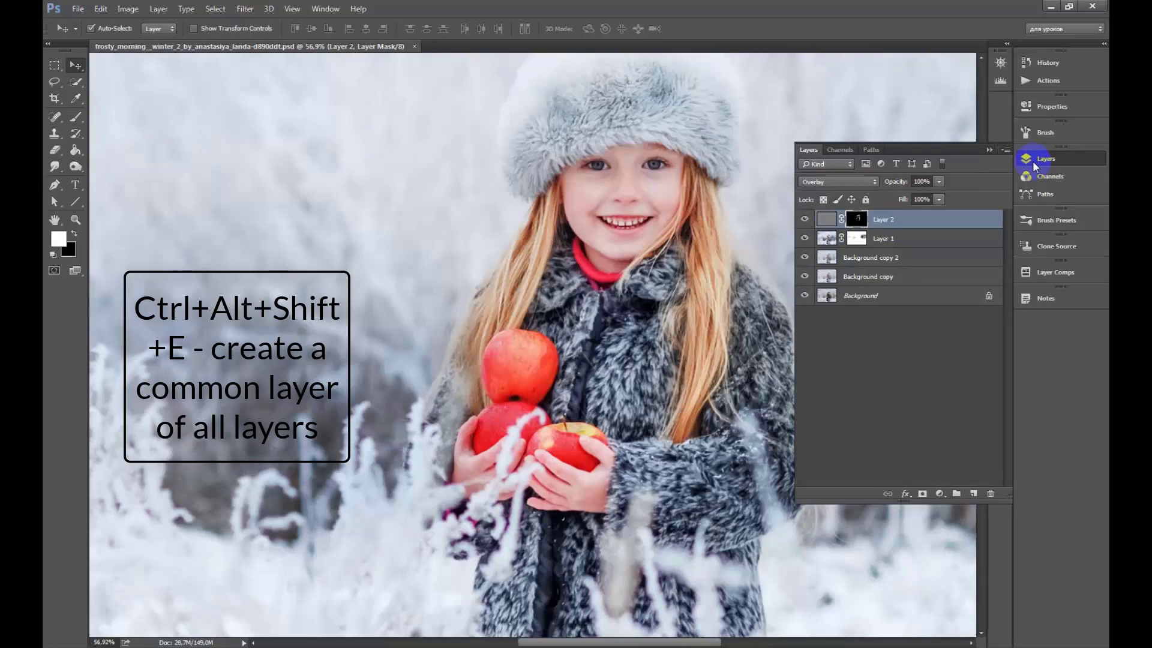
Stamp all visible layers into a new Layer 3, cancelling a first oversized Gaussian Blur
key(ctrl+shift+alt+e)
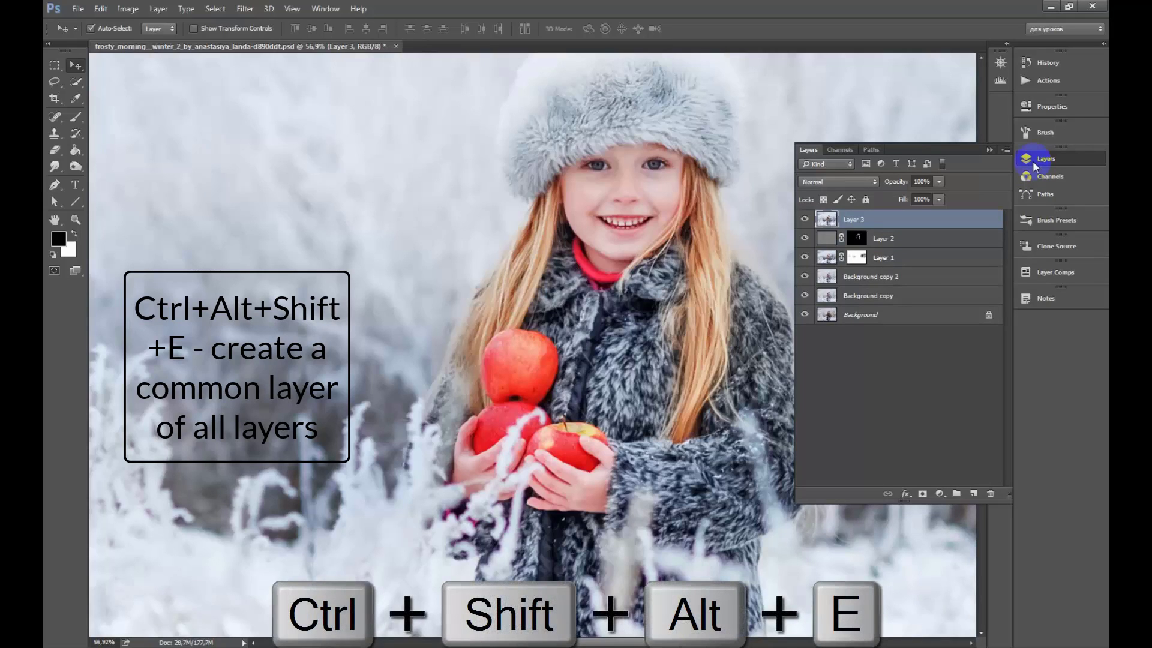
click(245, 8)
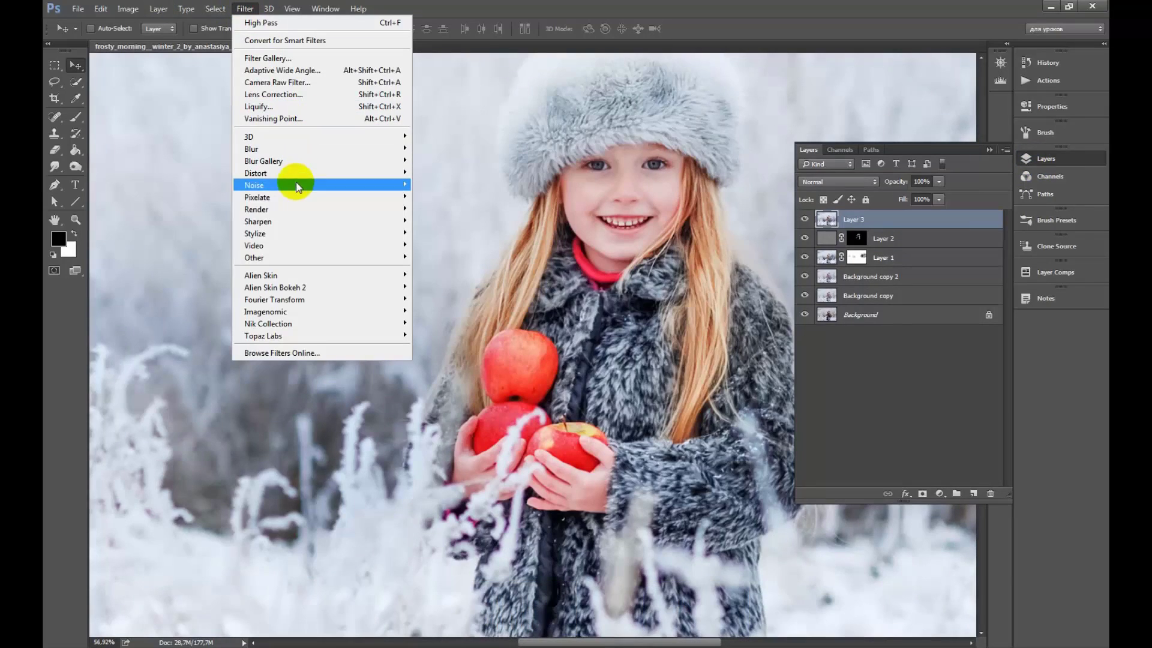
mouse_move(261, 149)
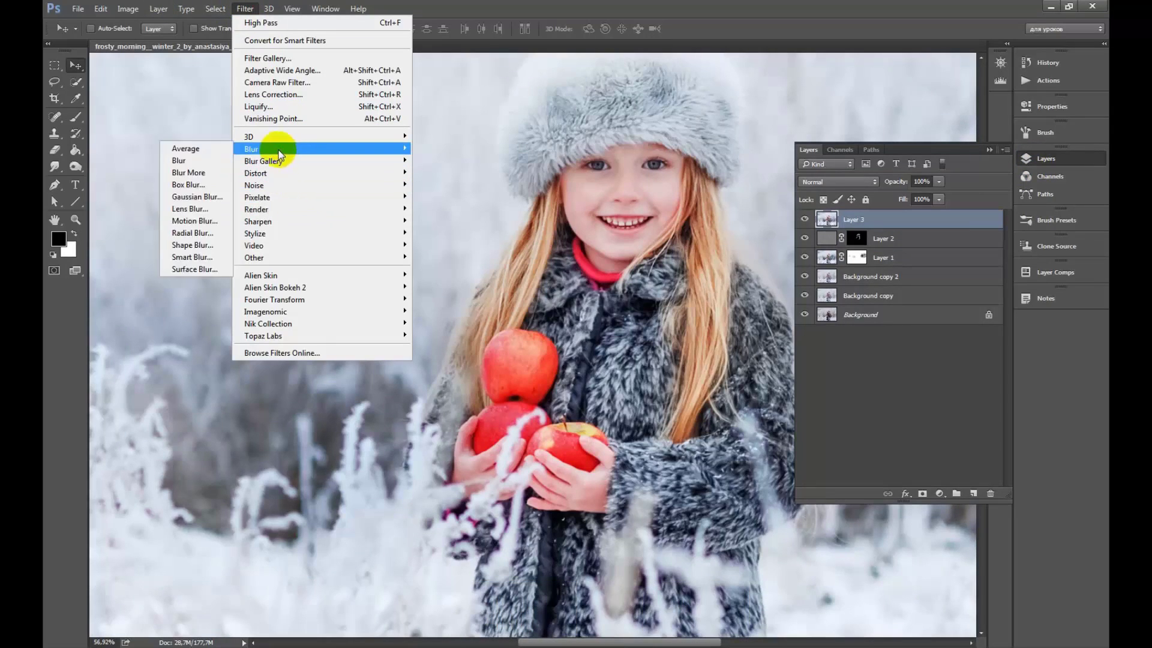
click(186, 196)
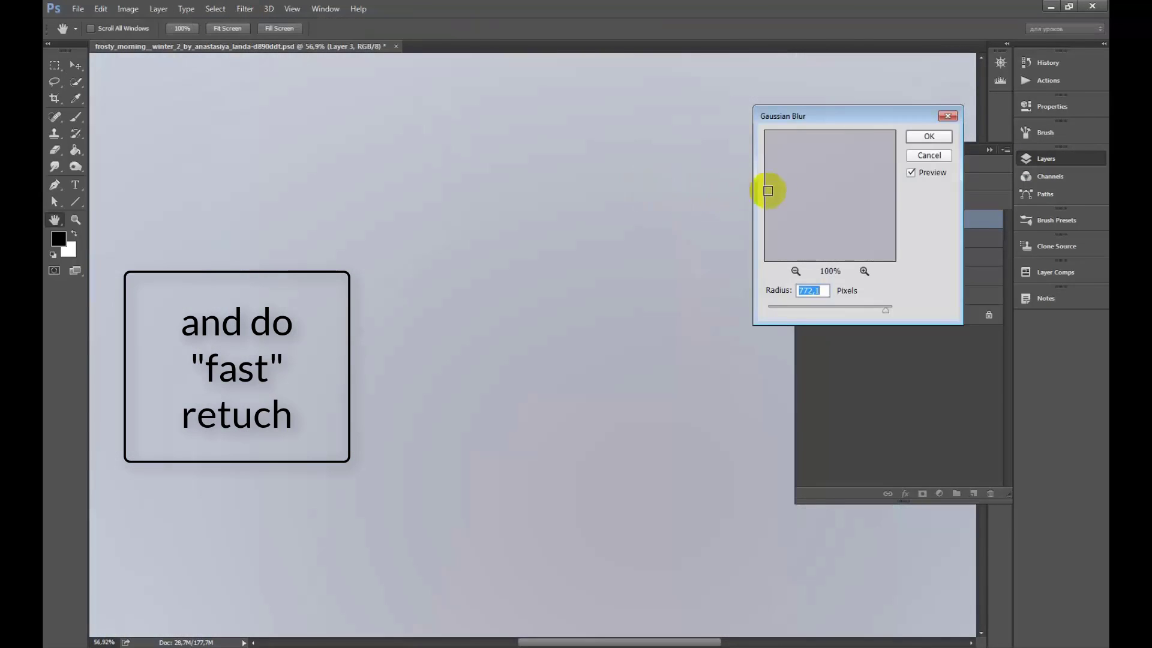
click(929, 155)
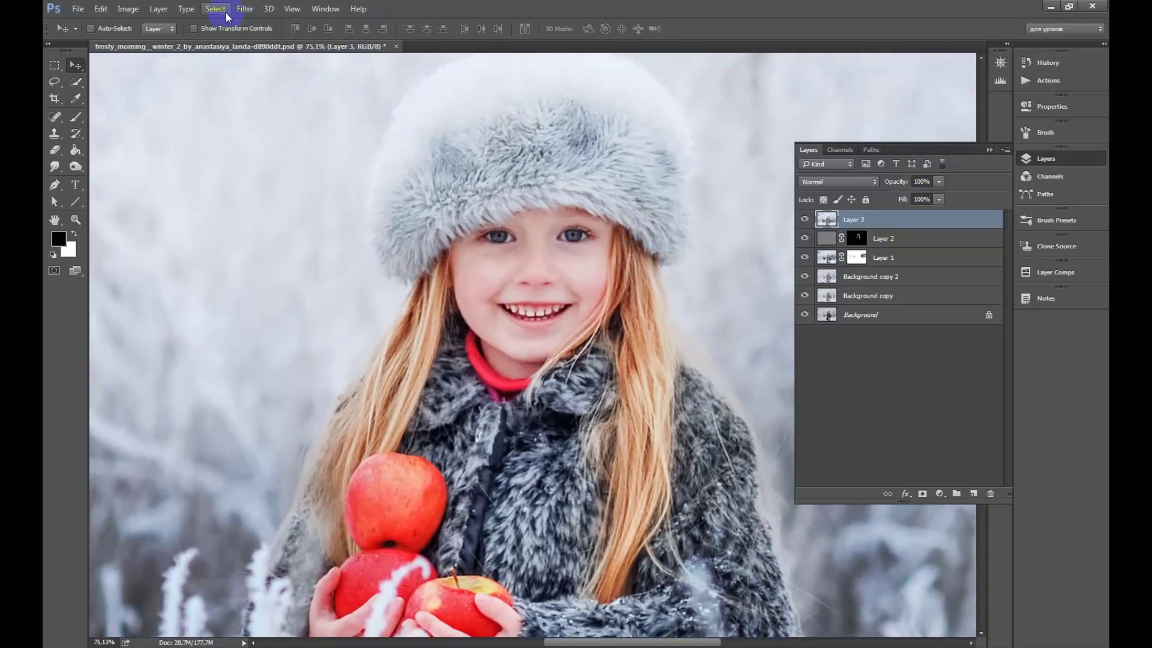
Apply a strong Gaussian Blur of about 7 px radius to Layer 3
click(245, 8)
mouse_move(270, 148)
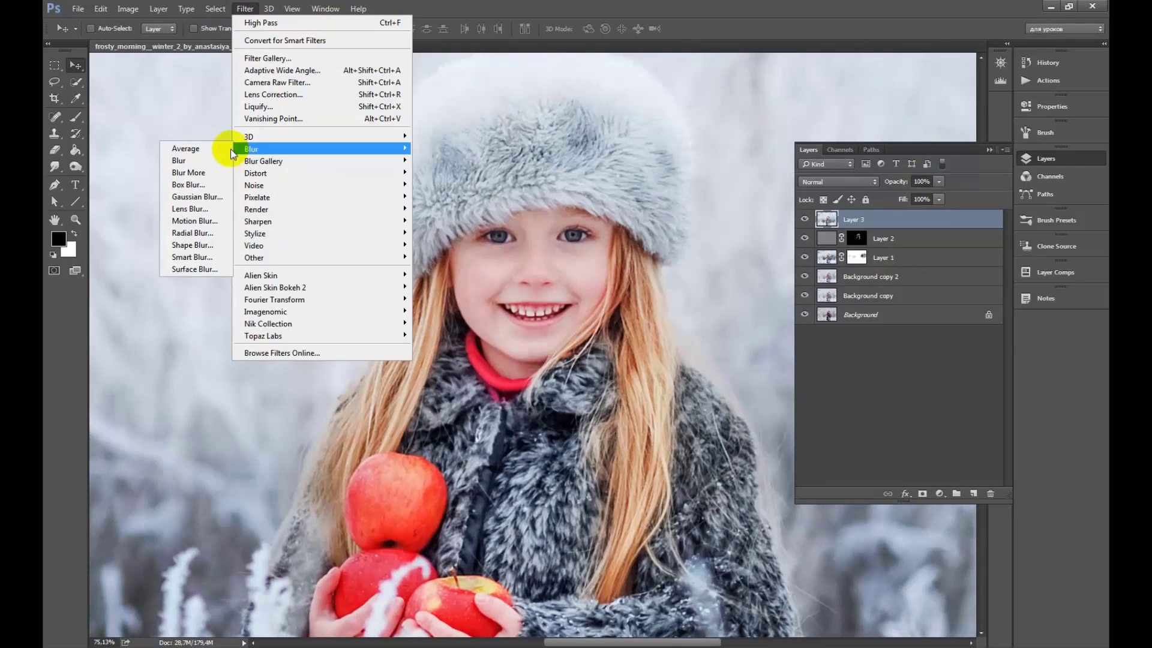
click(180, 198)
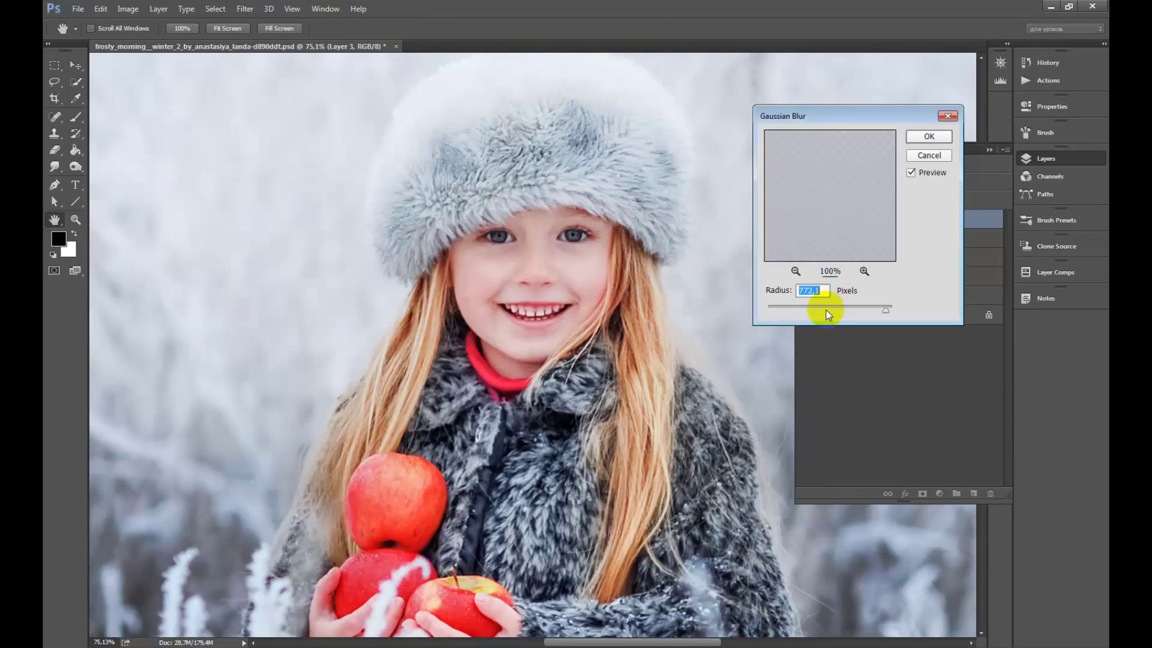
drag(814, 310, 805, 313)
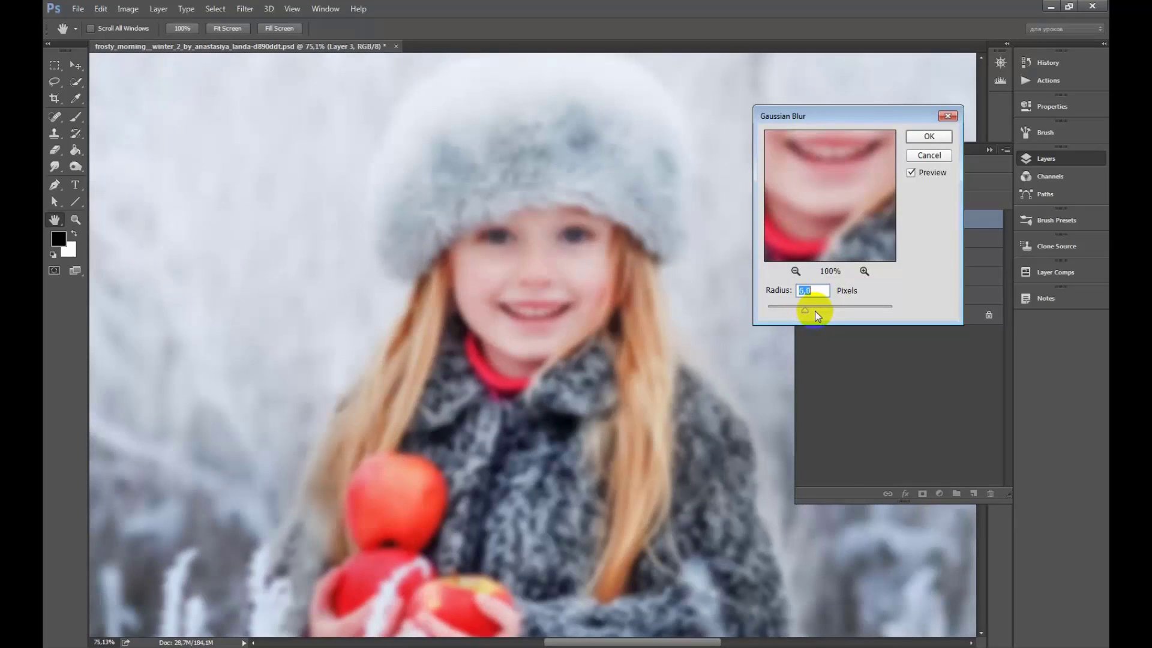
click(815, 311)
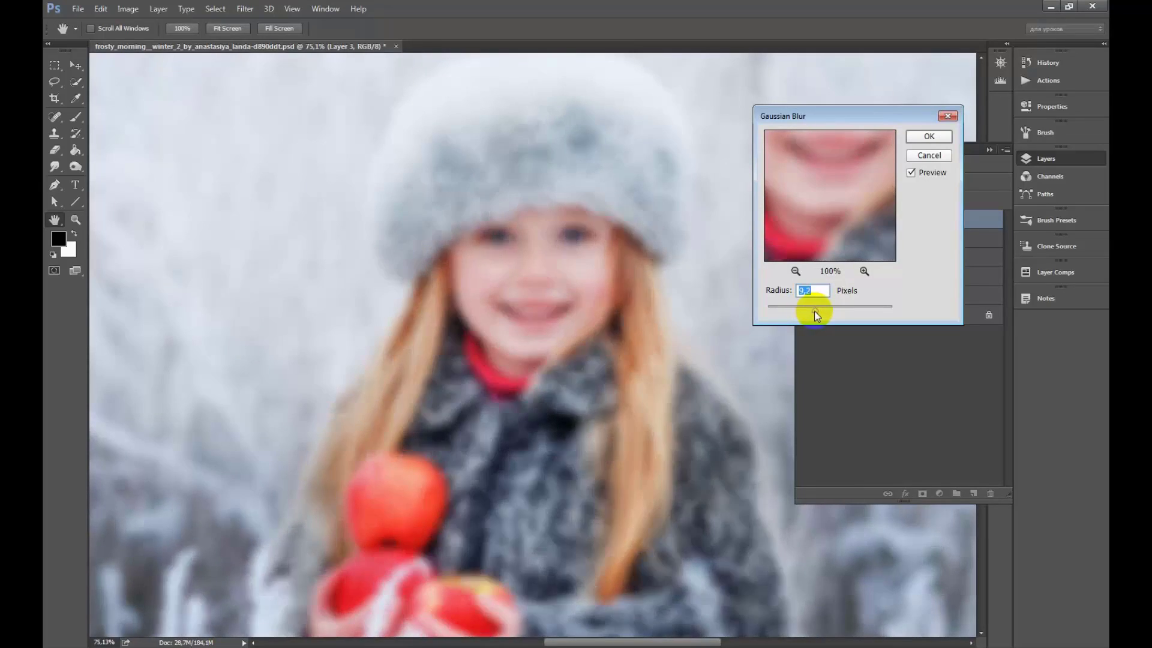
drag(811, 311, 806, 313)
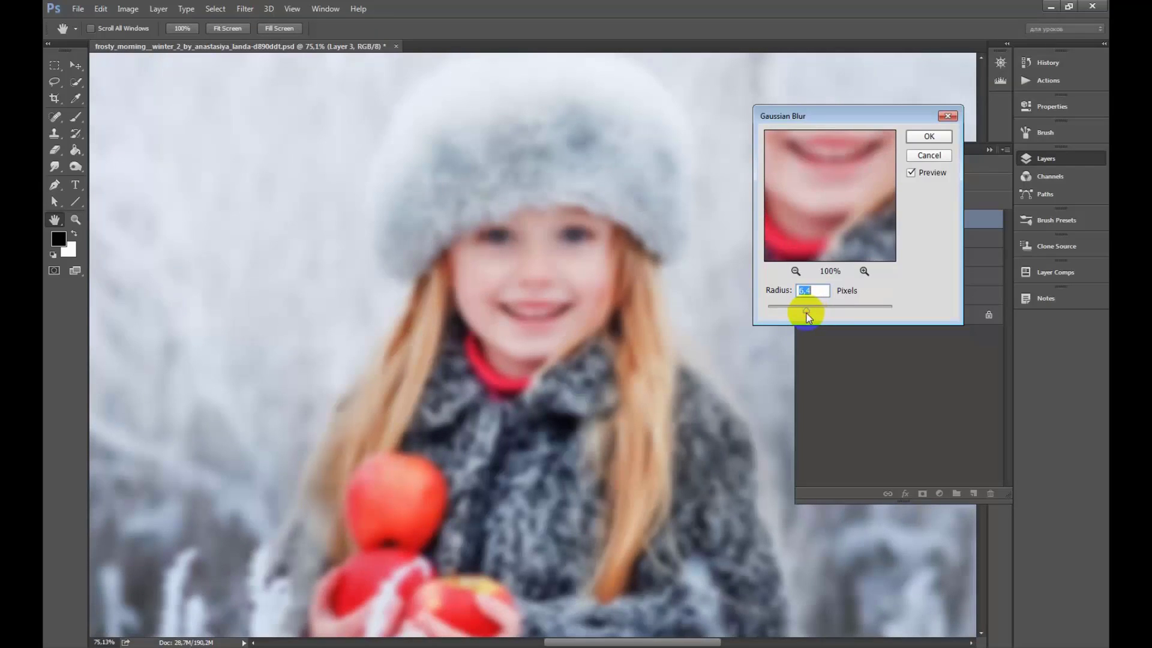
click(929, 136)
key(v)
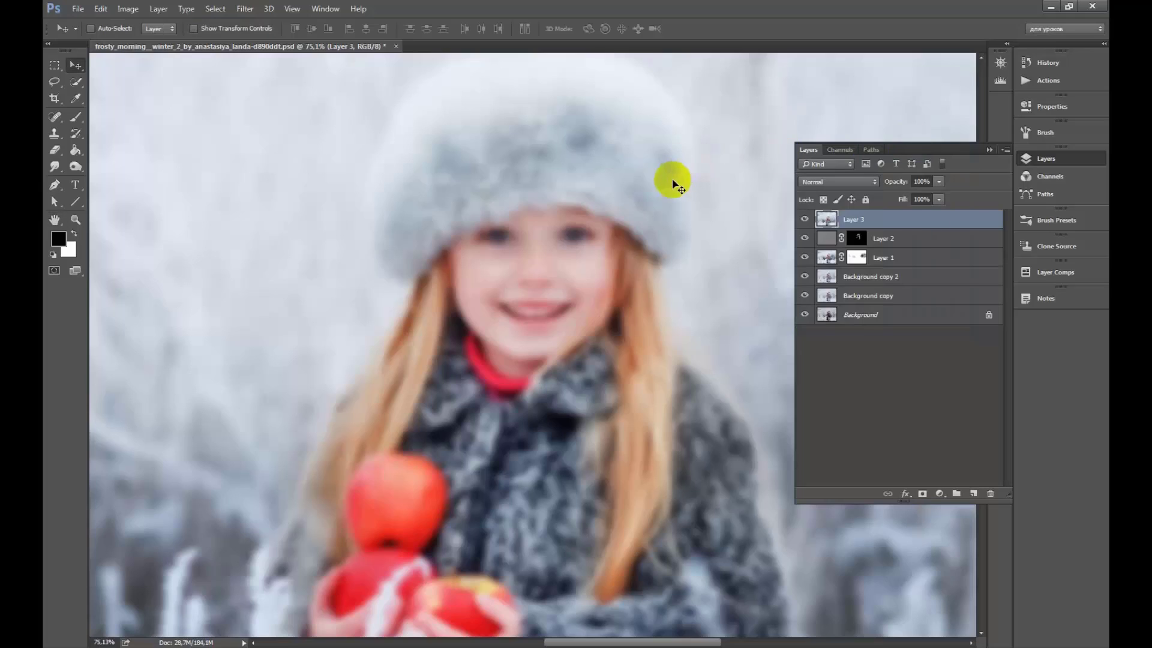
scroll(652, 191, up, 3)
scroll(652, 191, up, 1)
click(245, 9)
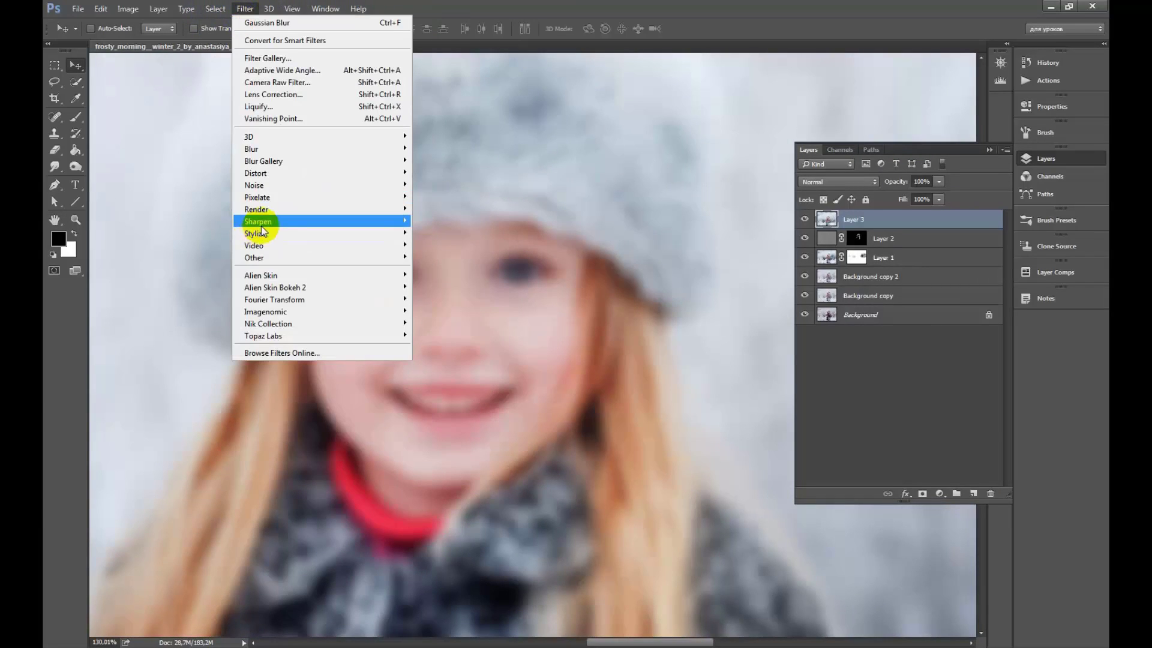
mouse_move(253, 185)
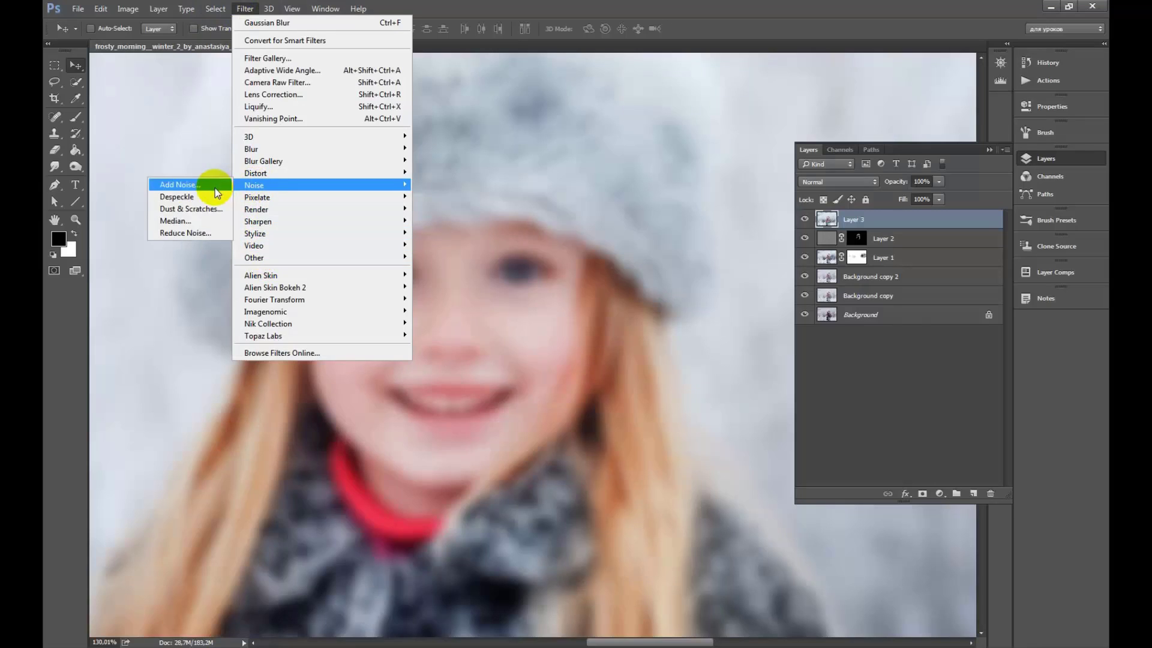
Add about 1.5% monochromatic Gaussian noise to Layer 3
click(174, 186)
click(715, 335)
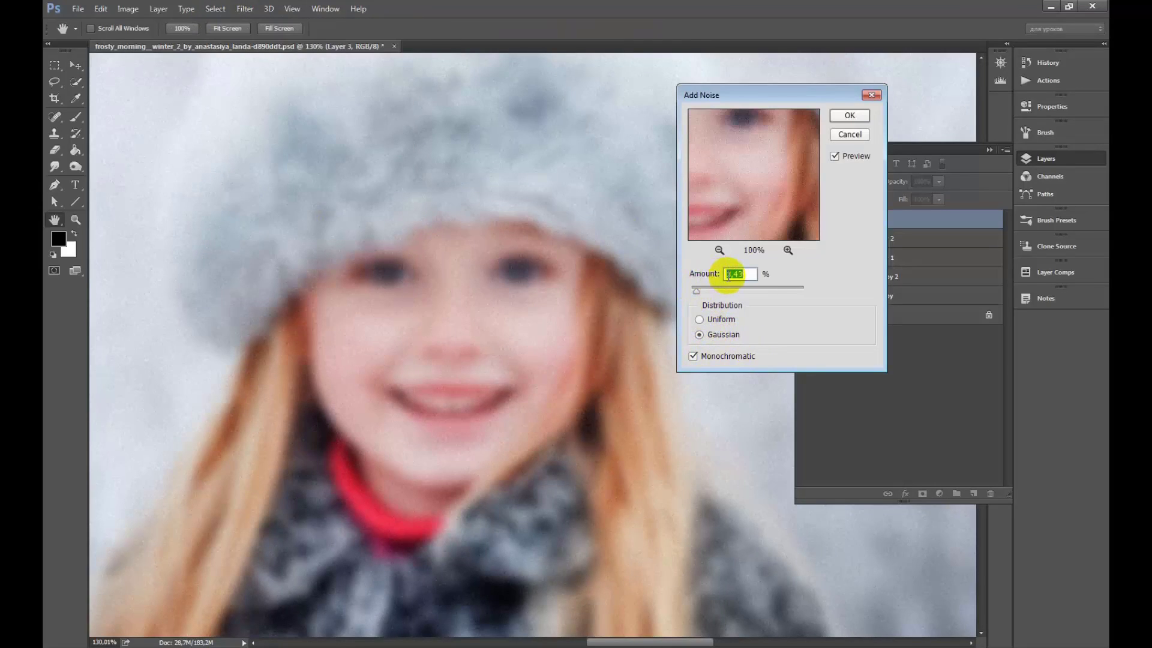
drag(695, 292, 696, 295)
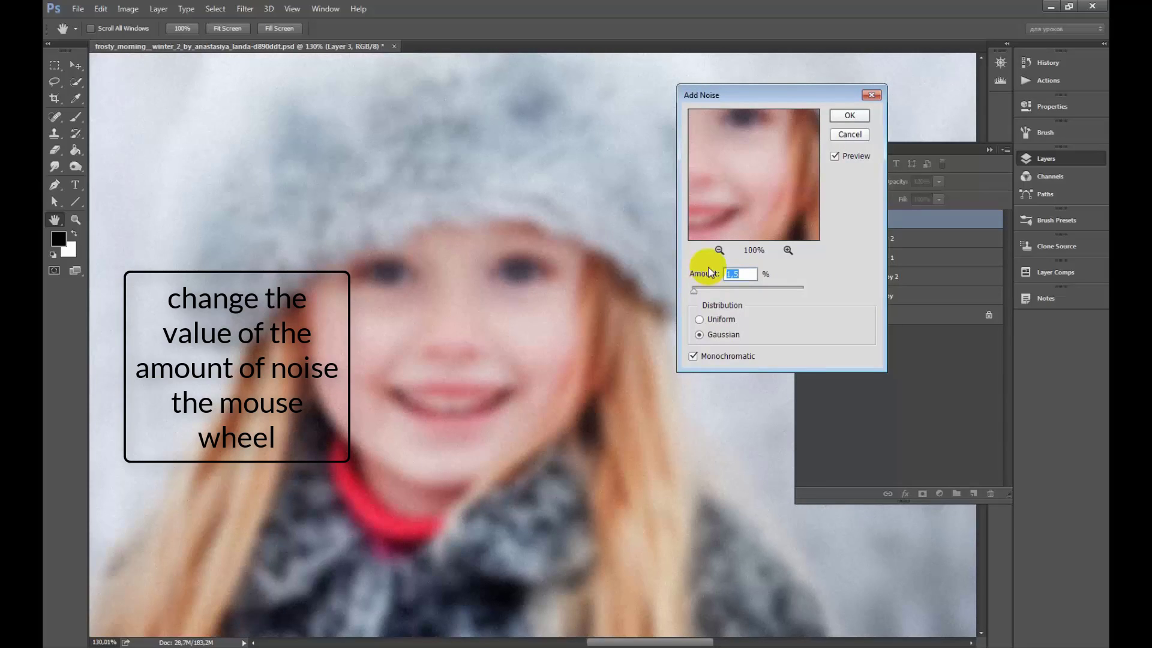
scroll(710, 272, up, 2)
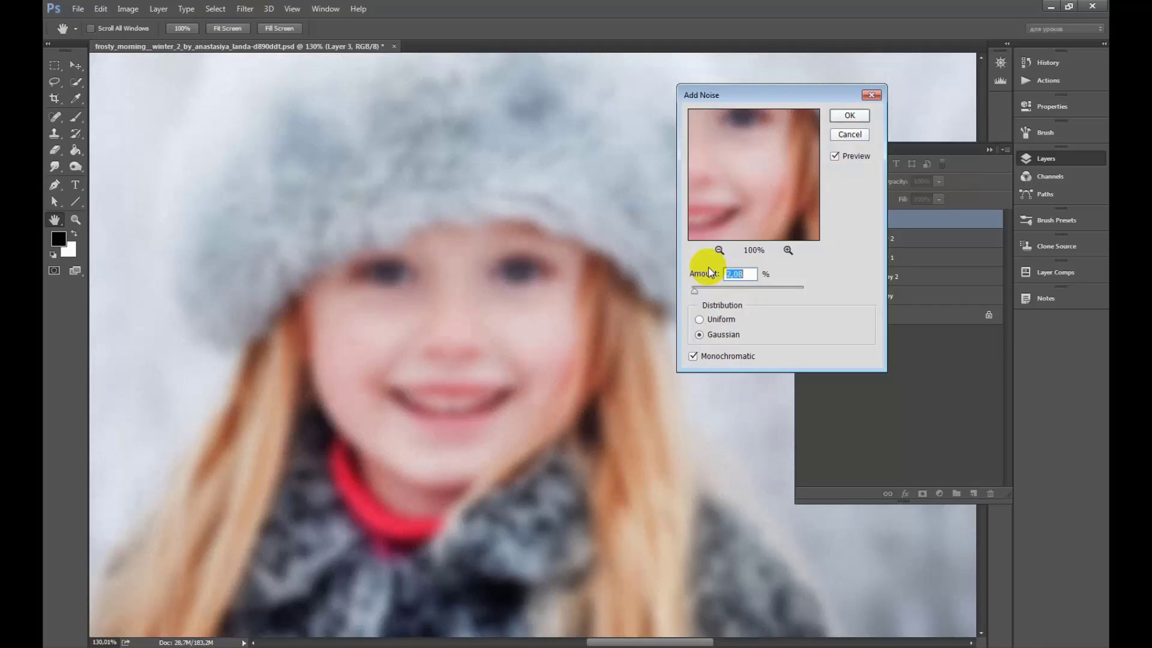
key(Return)
scroll(527, 300, up, 3)
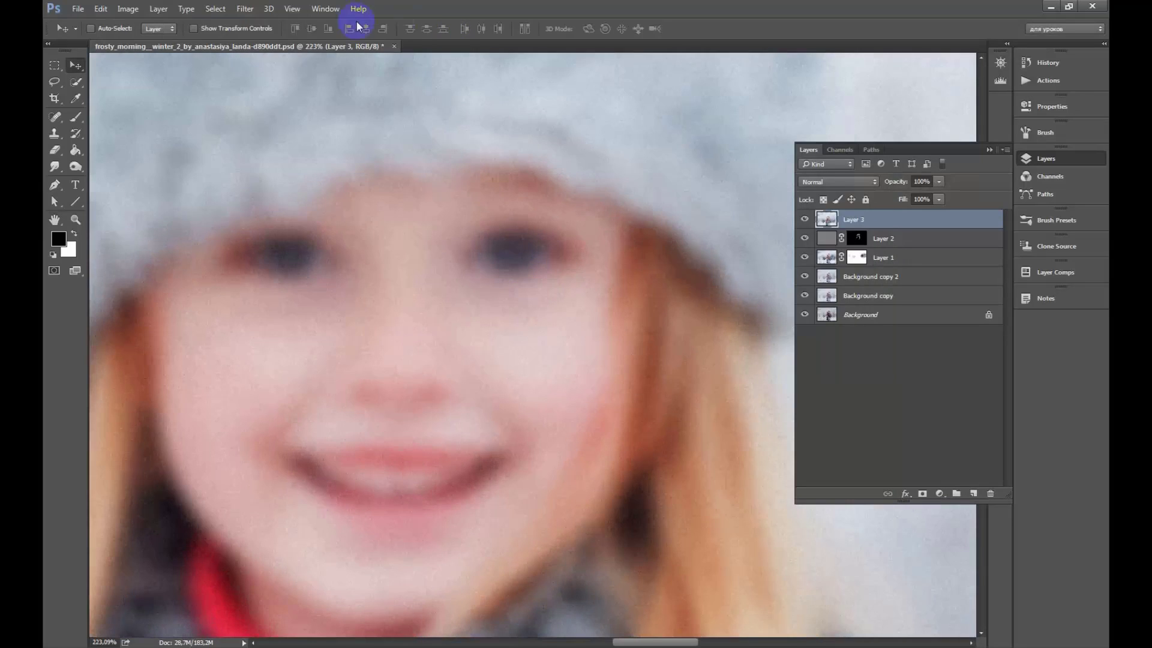
Soften the grain with a 1.4 px Gaussian Blur
click(245, 8)
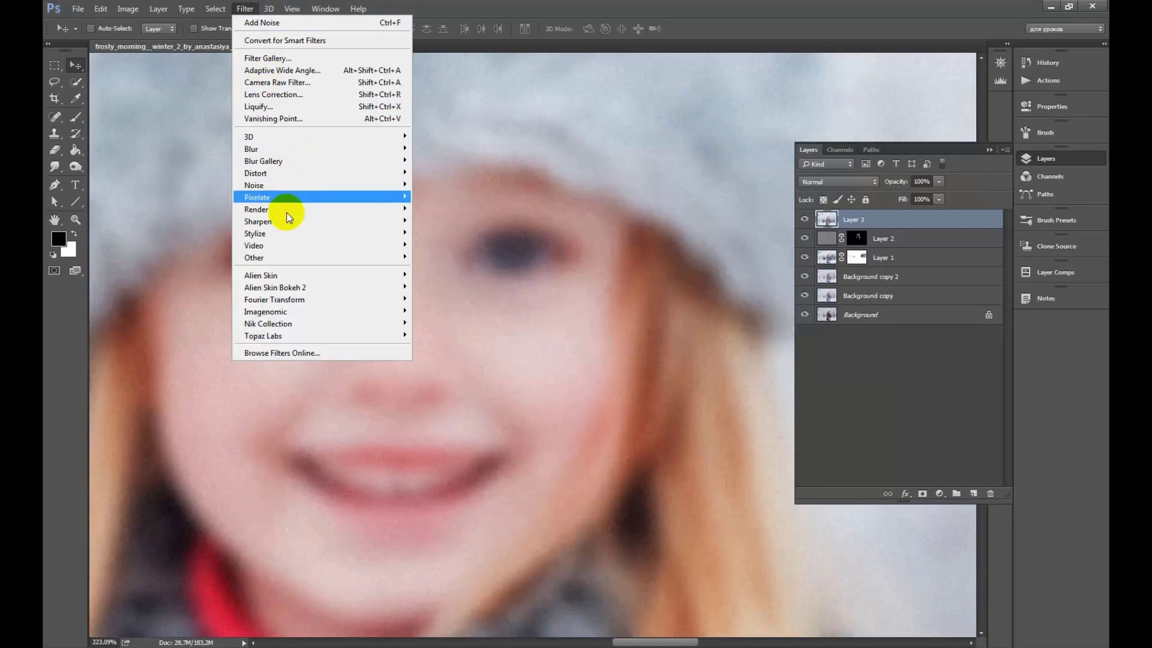
mouse_move(321, 149)
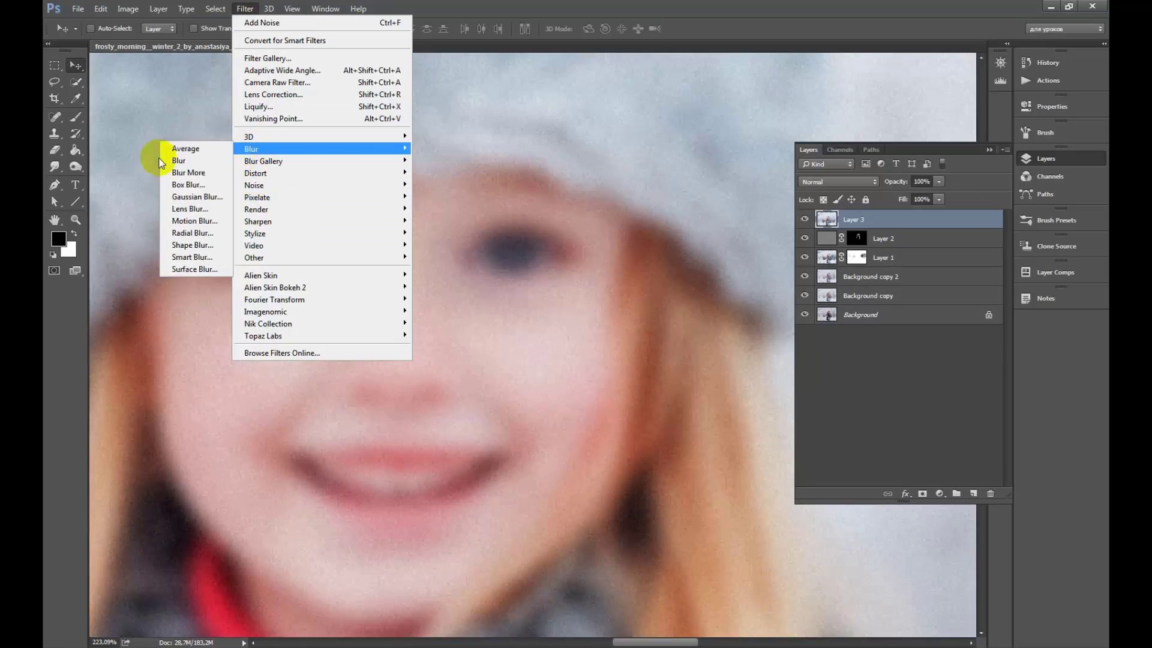
click(180, 199)
drag(806, 310, 779, 310)
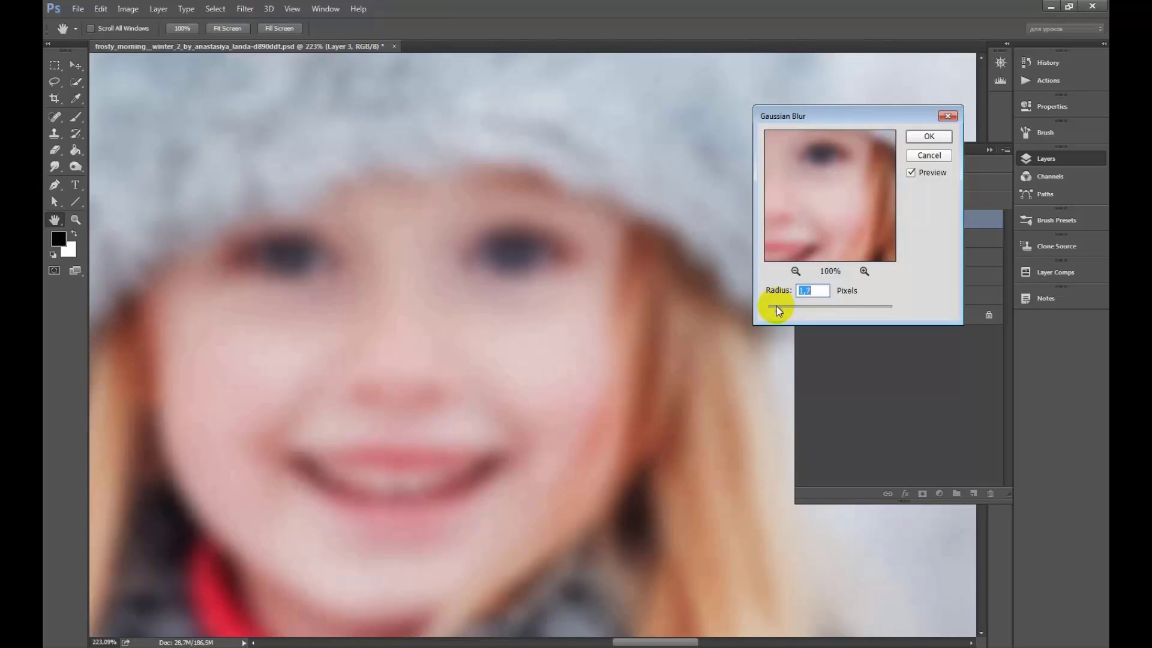
key(Return)
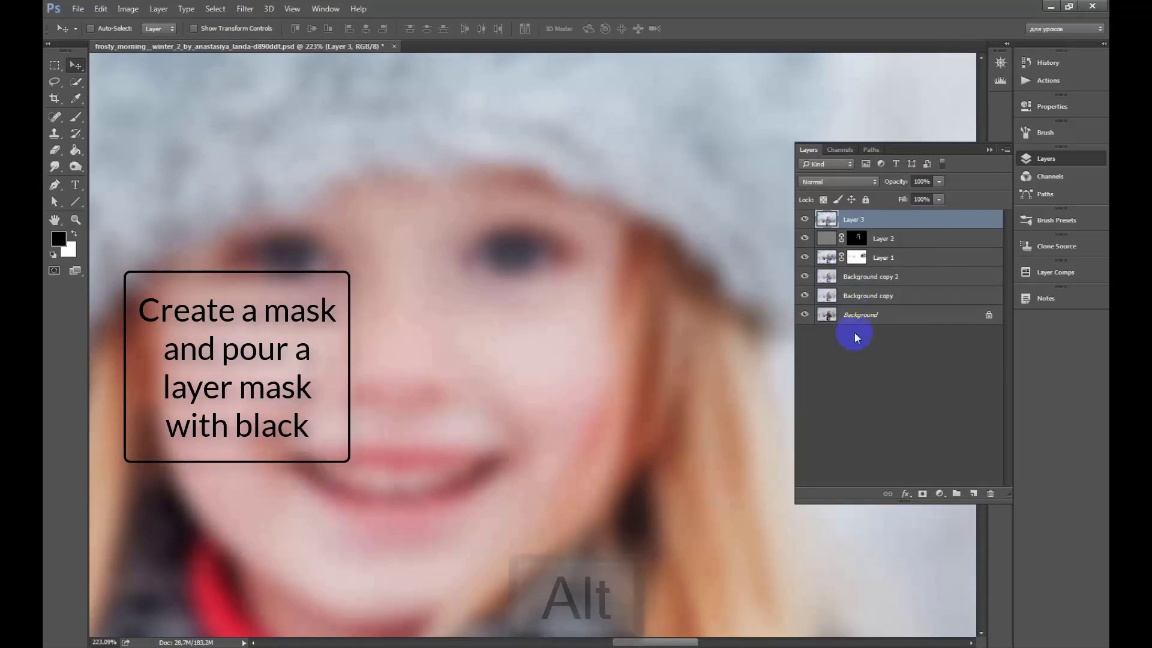
Add a black mask to Layer 3 and paint the softening back onto the cheek
alt+click(923, 493)
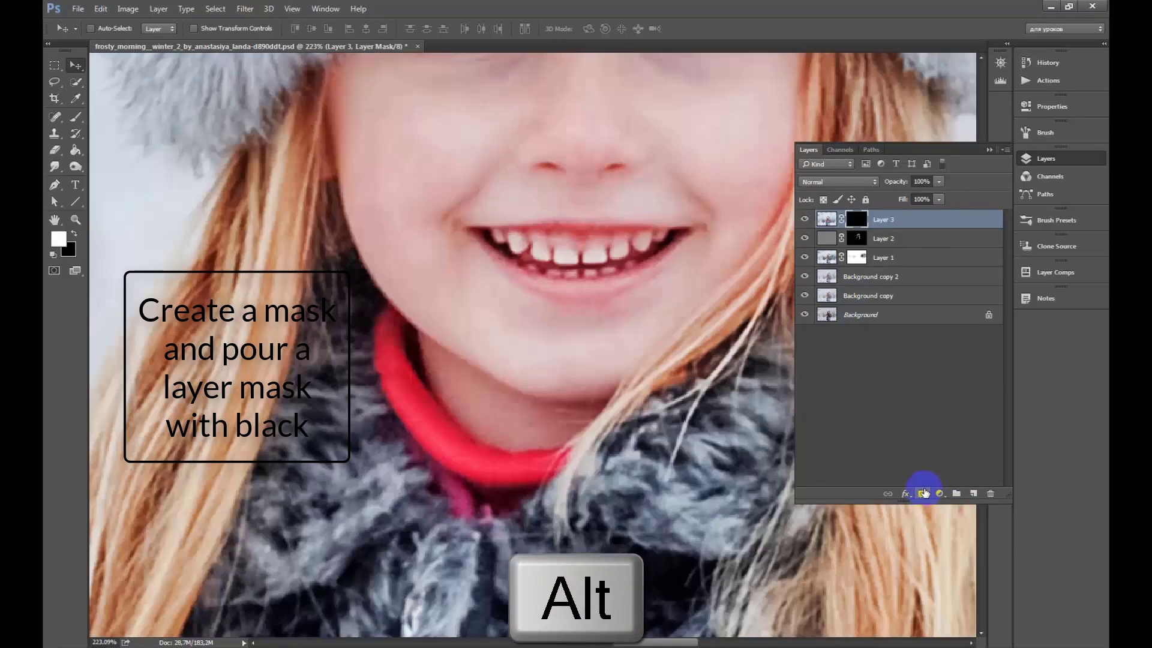
scroll(578, 476, down, 5)
key(b)
key(x)
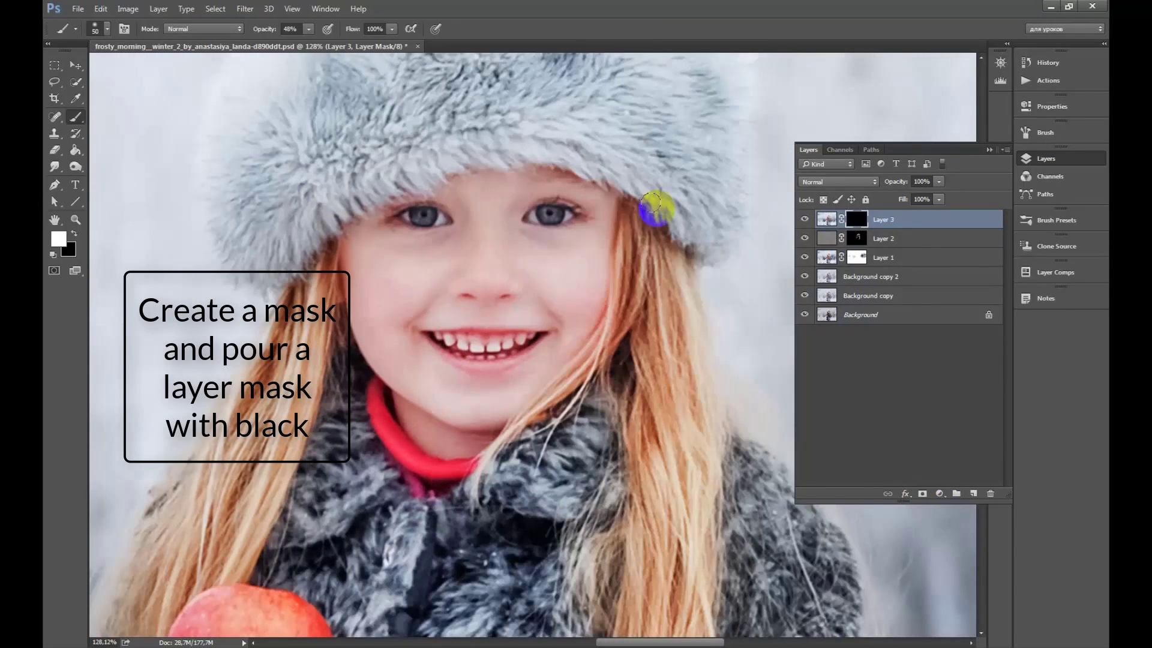
click(864, 221)
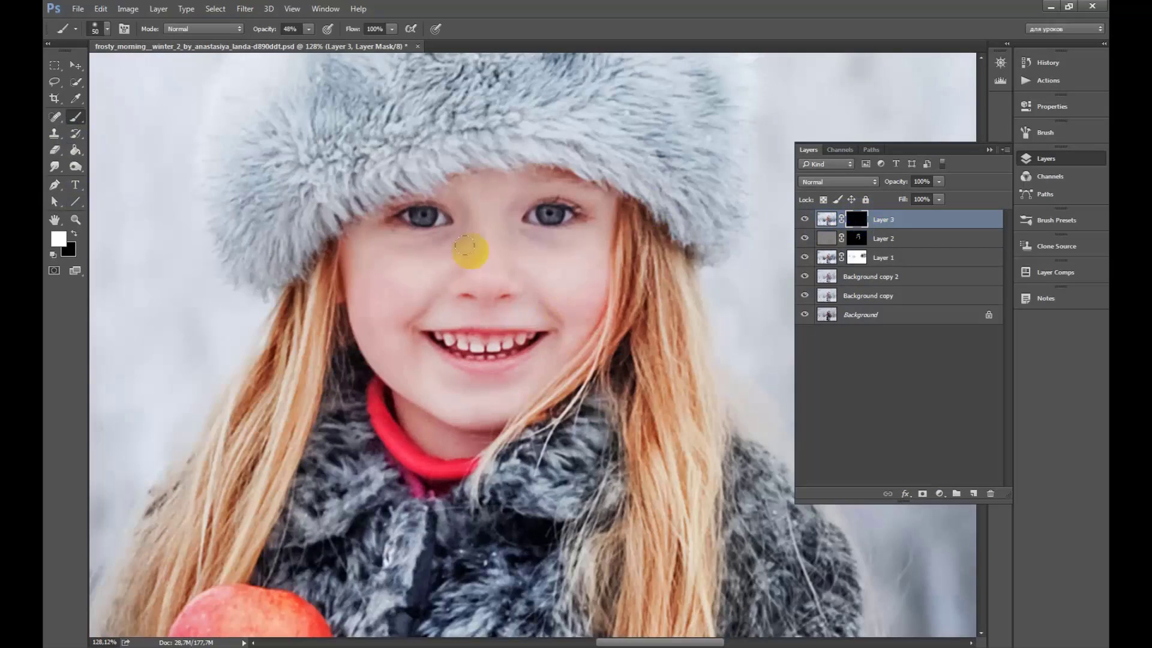
scroll(470, 249, up, 2)
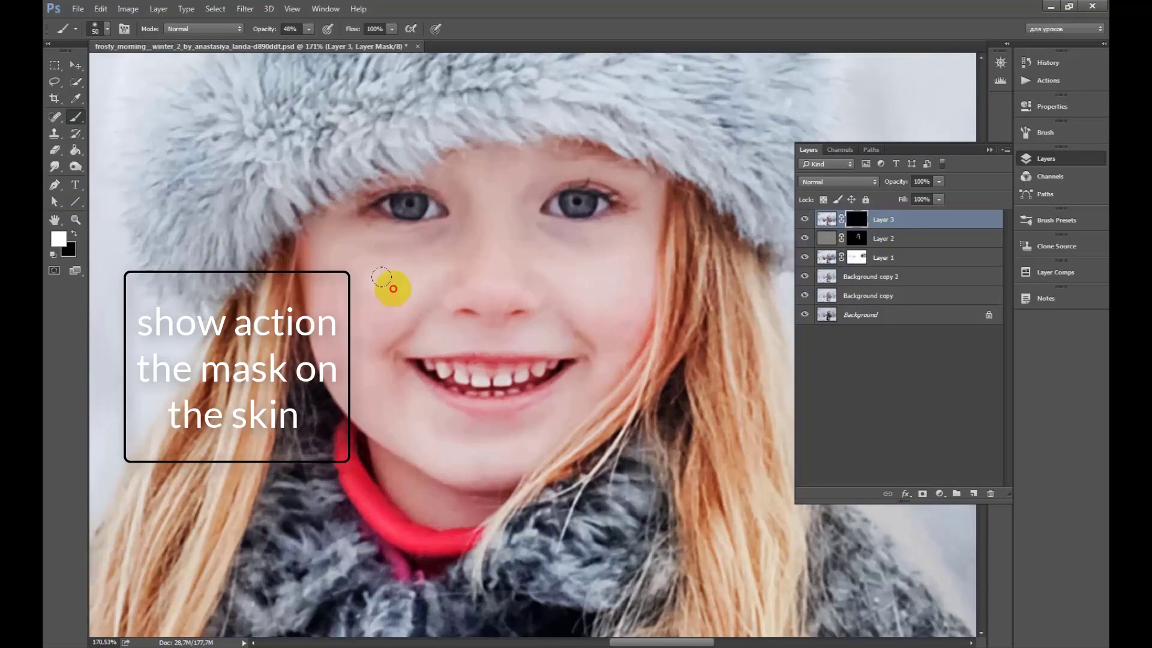
mouse_move(354, 370)
mouse_down()
mouse_move(333, 258)
mouse_move(456, 220)
mouse_move(375, 309)
mouse_move(380, 368)
mouse_move(463, 471)
mouse_move(486, 432)
mouse_move(610, 334)
mouse_move(450, 327)
mouse_move(445, 335)
mouse_move(488, 335)
mouse_move(487, 293)
mouse_move(514, 301)
mouse_move(548, 257)
mouse_move(601, 324)
mouse_move(628, 270)
mouse_move(612, 261)
mouse_up()
Paint the softening onto the skin around the right eye and forehead
key(bracketleft)
key(bracketleft)
key(bracketright)
mouse_move(575, 331)
mouse_down()
mouse_move(507, 331)
mouse_move(538, 320)
mouse_up()
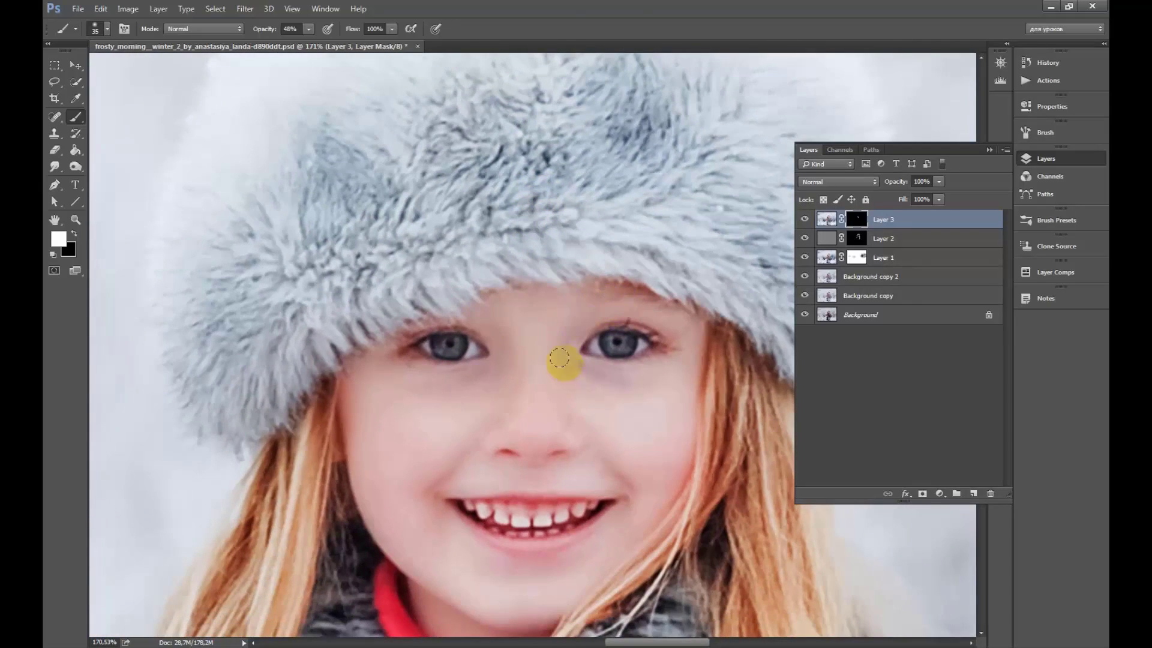
click(654, 339)
drag(651, 320, 648, 329)
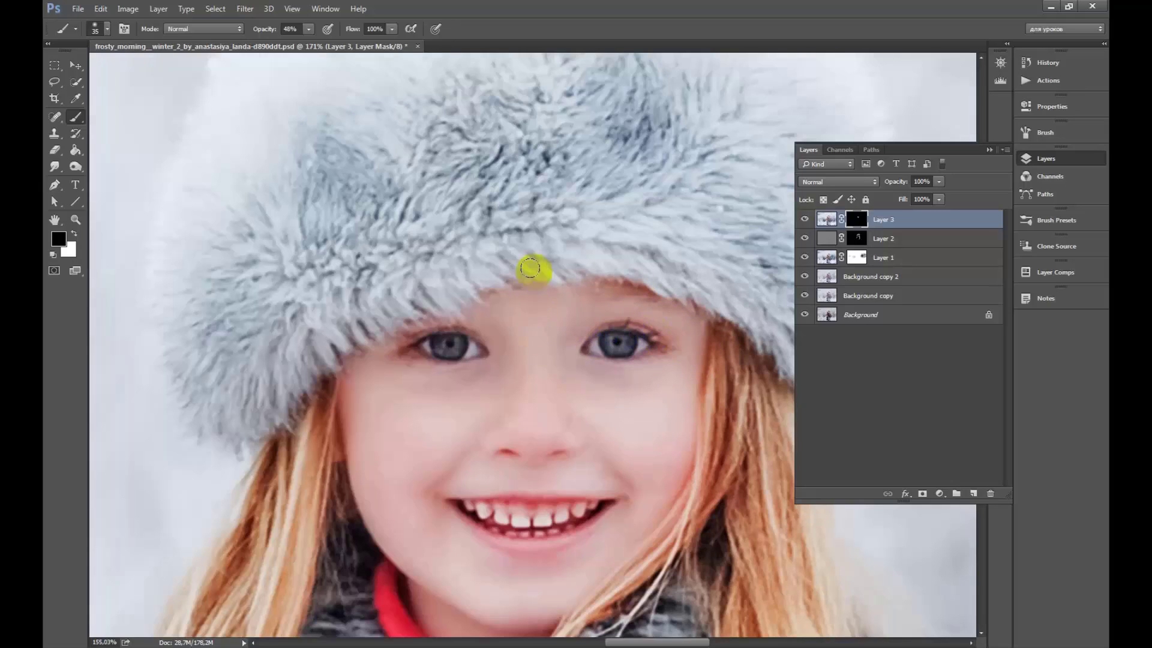
scroll(537, 241, down, 5)
scroll(493, 545, up, 3)
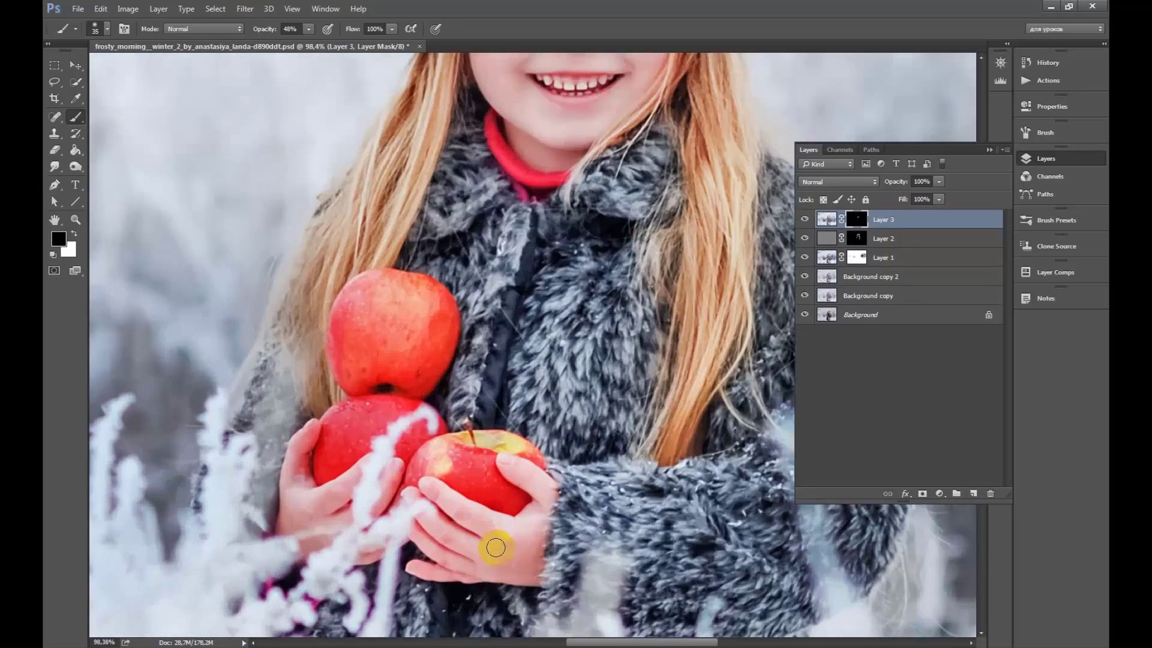
scroll(493, 546, up, 2)
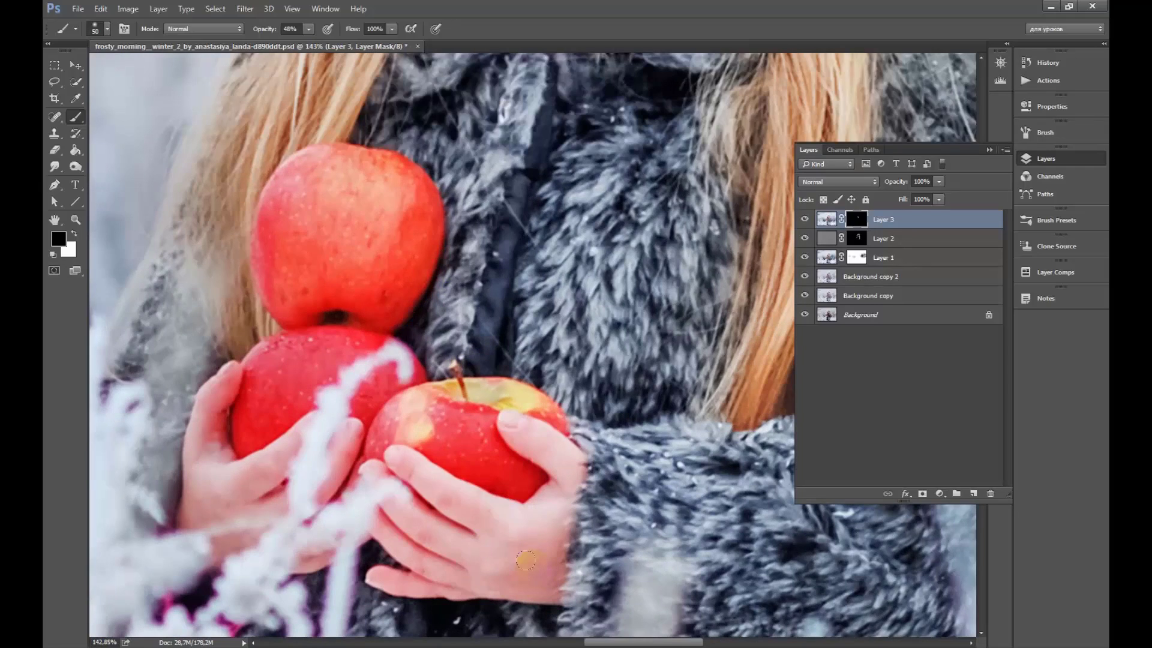
Smooth the skin of both hands, then paint black to pull parts back
mouse_move(526, 560)
mouse_down()
mouse_move(510, 541)
mouse_move(490, 579)
mouse_up()
key(x)
drag(528, 543, 233, 471)
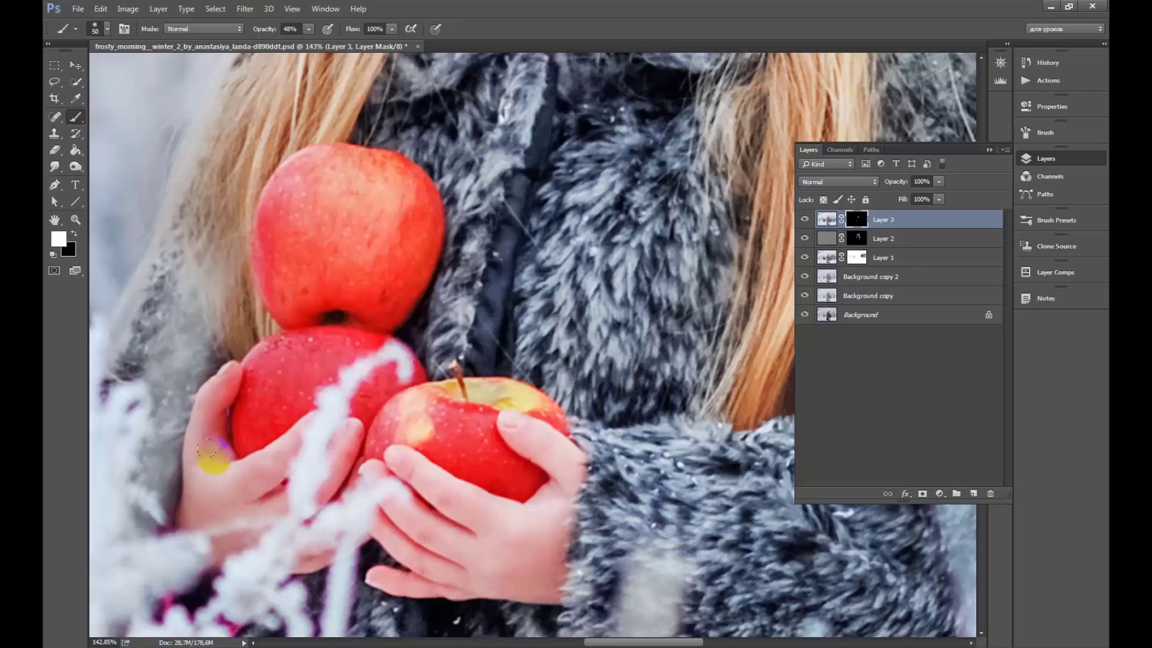
key(x)
drag(206, 474, 200, 458)
drag(403, 573, 436, 548)
scroll(600, 510, down, 5)
scroll(625, 311, up, 1)
scroll(627, 308, up, 3)
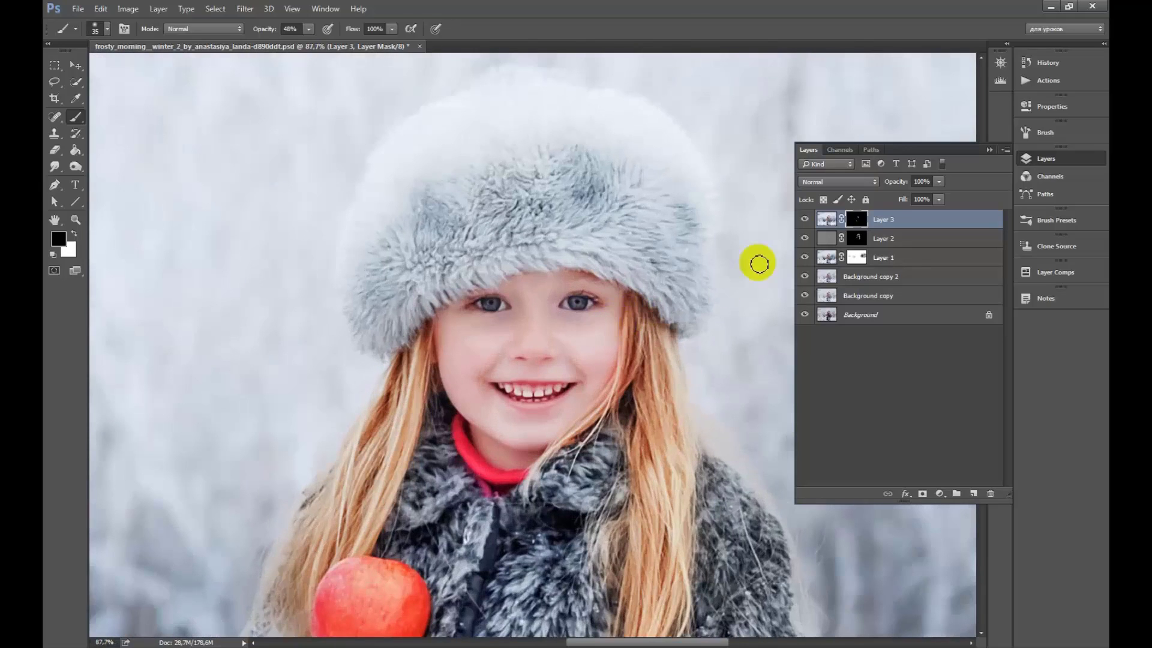
Compare Layer 3 on and off, then paint softening beside the mouth with a smaller brush
click(805, 220)
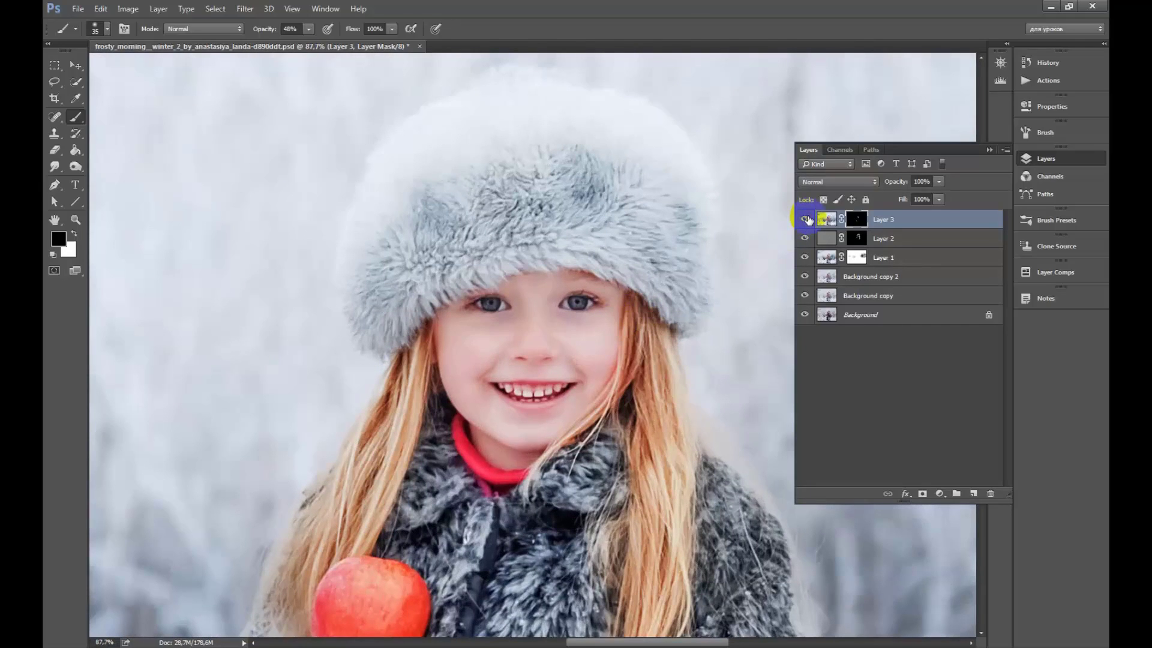
click(806, 219)
scroll(513, 368, up, 3)
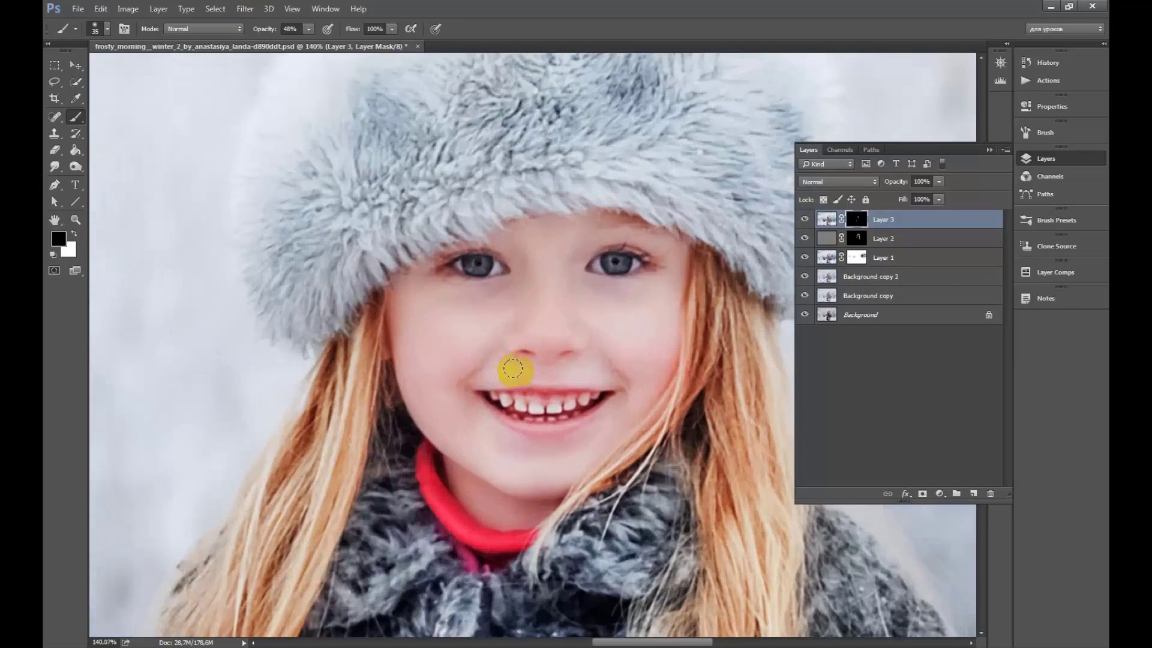
key(x)
key(bracketright)
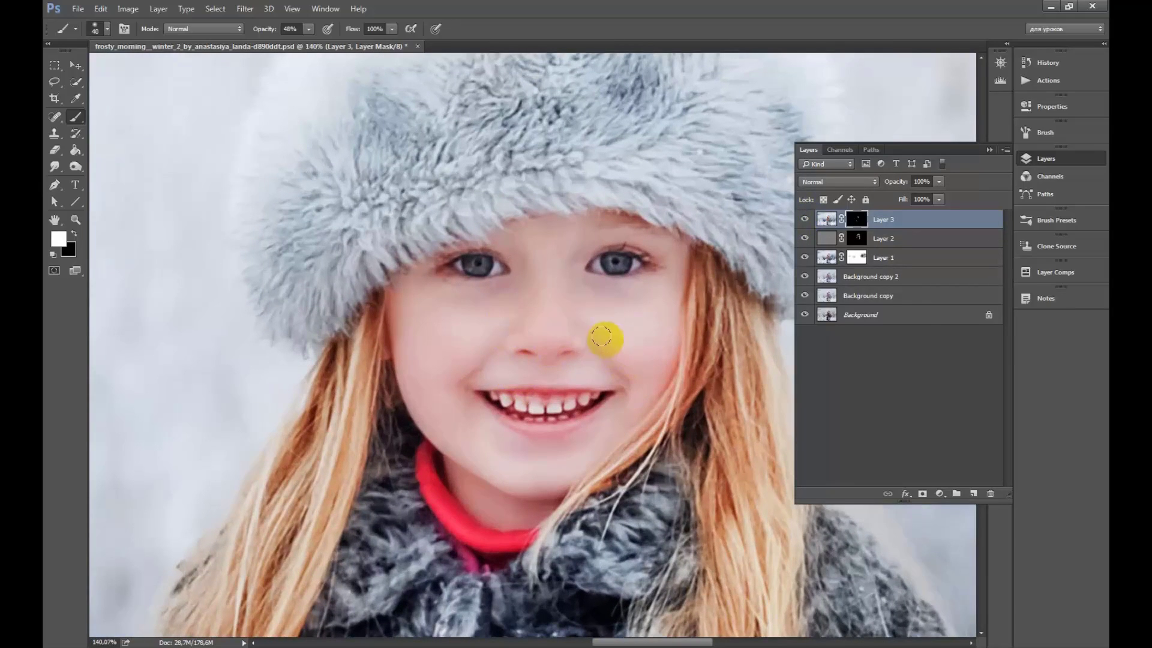
click(590, 371)
key(bracketleft)
drag(588, 392, 571, 391)
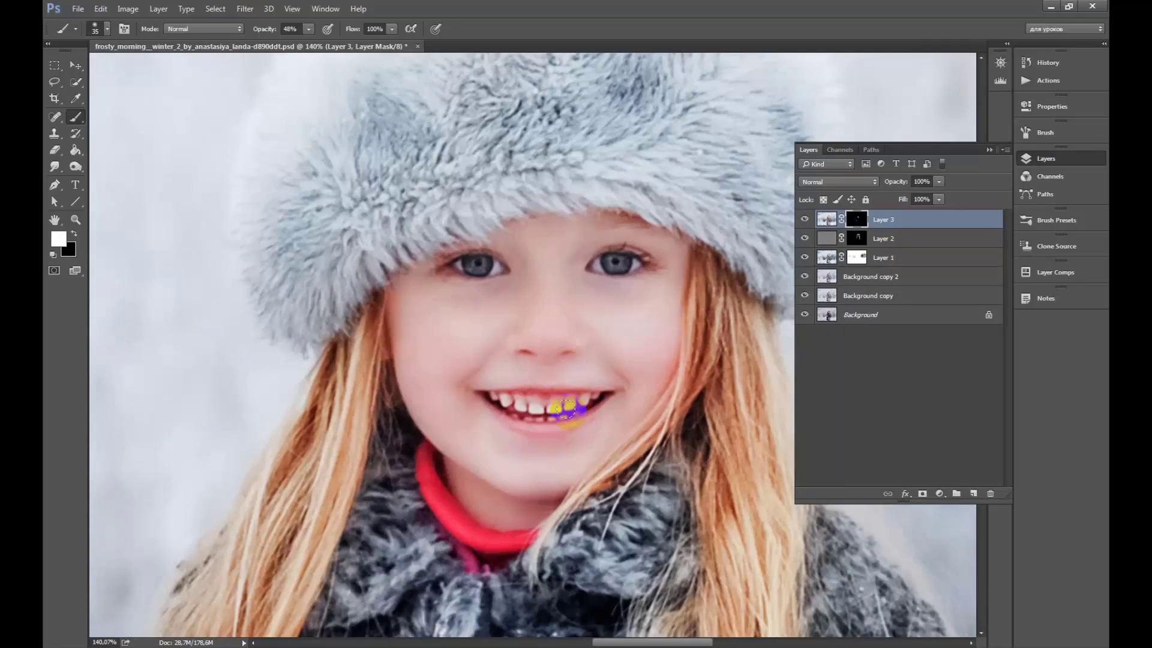
key(z)
key(b)
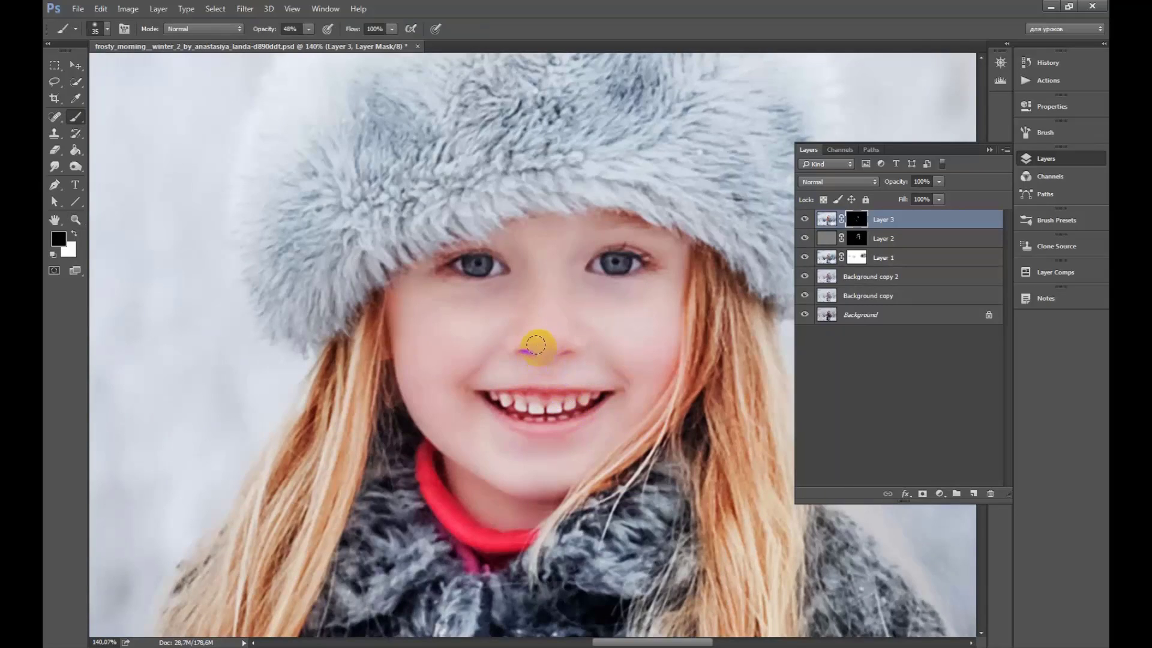
key(bracketleft)
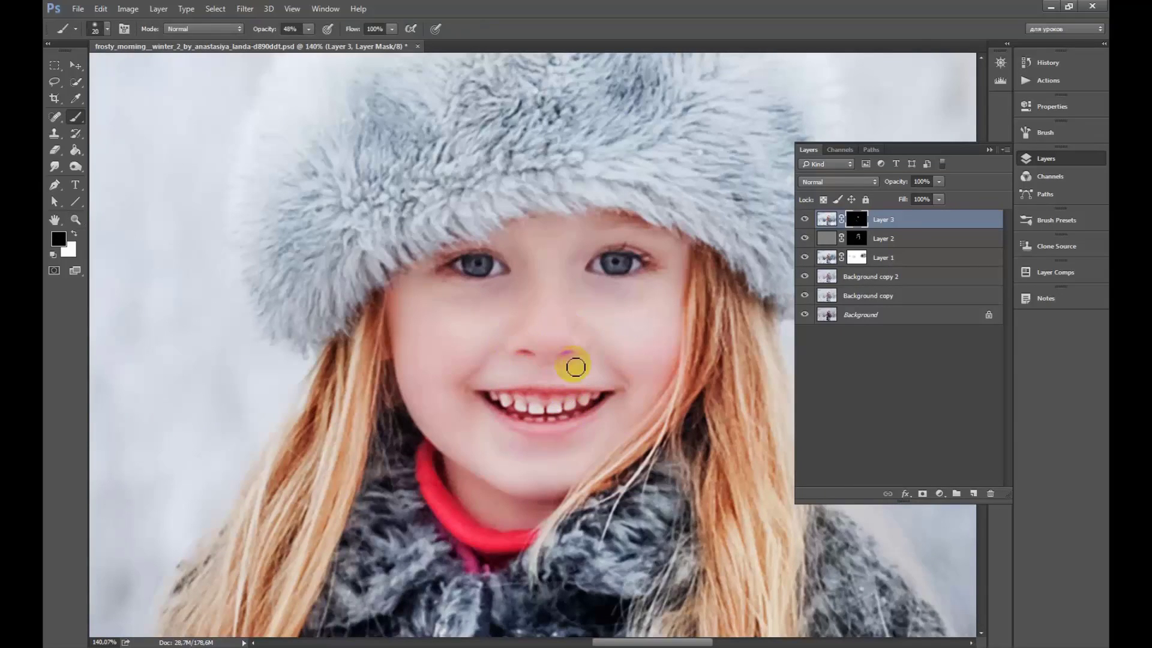
key(x)
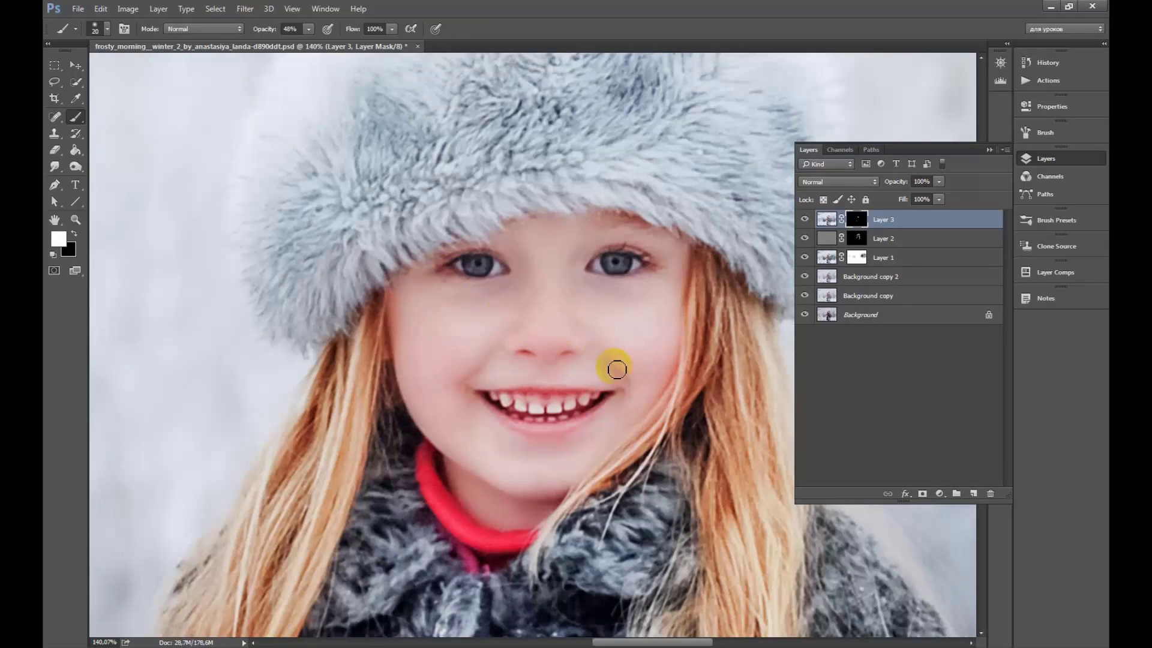
scroll(634, 285, down, 2)
scroll(634, 285, down, 2)
Stamp visible layers into Layer 4, duplicate it, and set the copy to Screen
key(x)
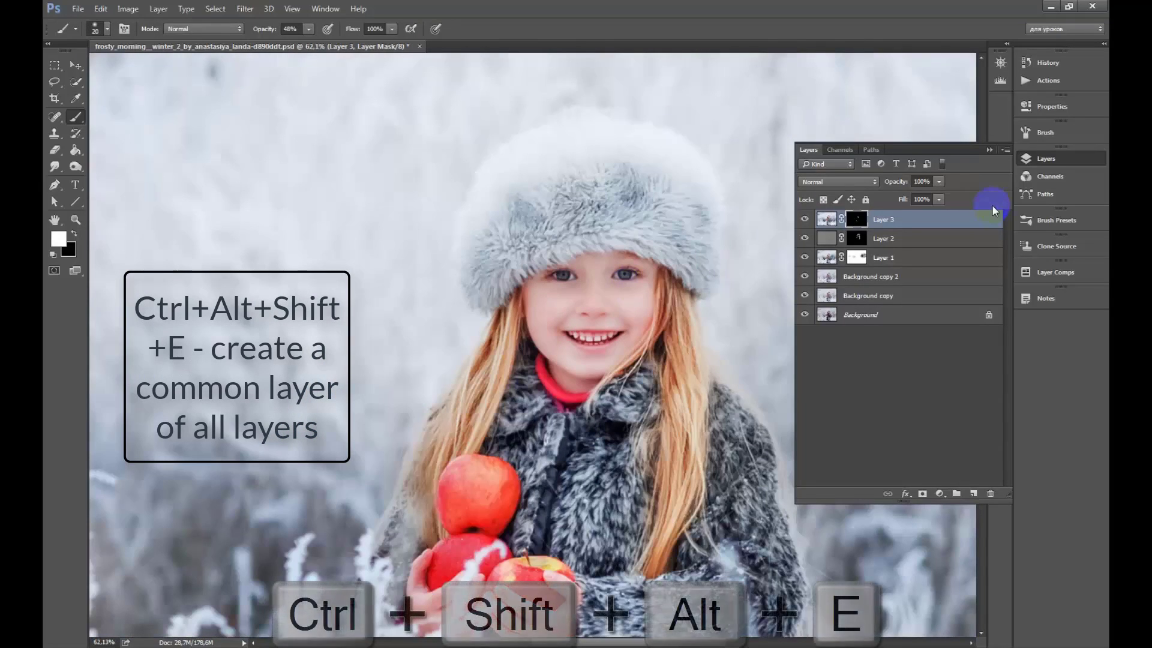
key(ctrl+shift+alt+e)
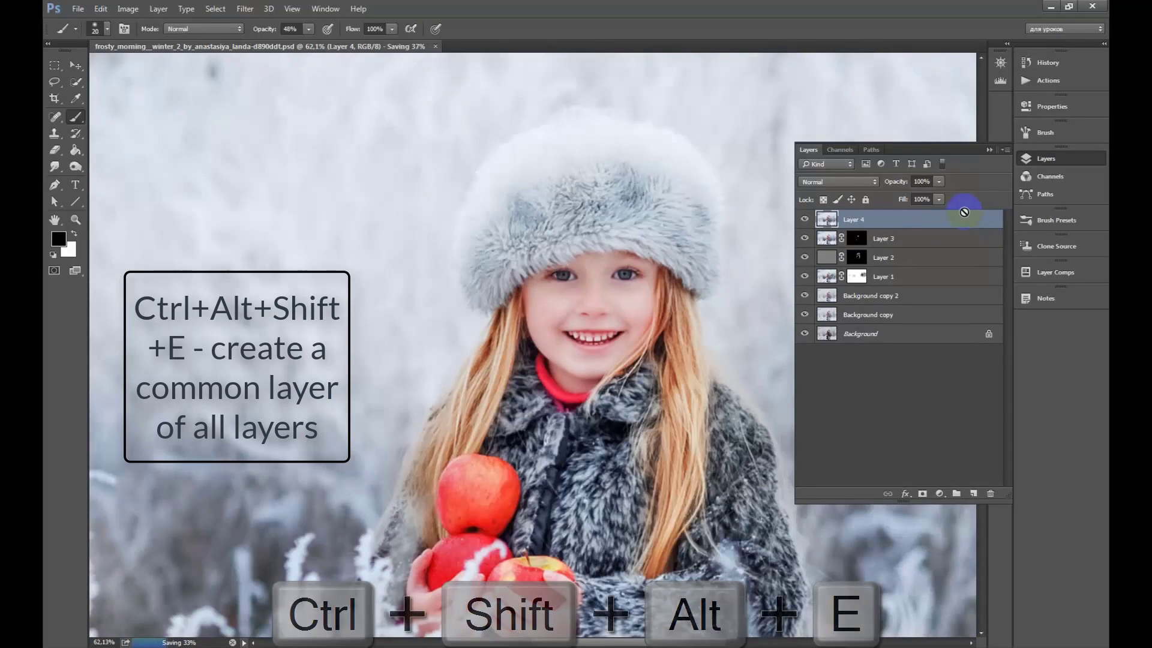
key(ctrl+j)
click(851, 182)
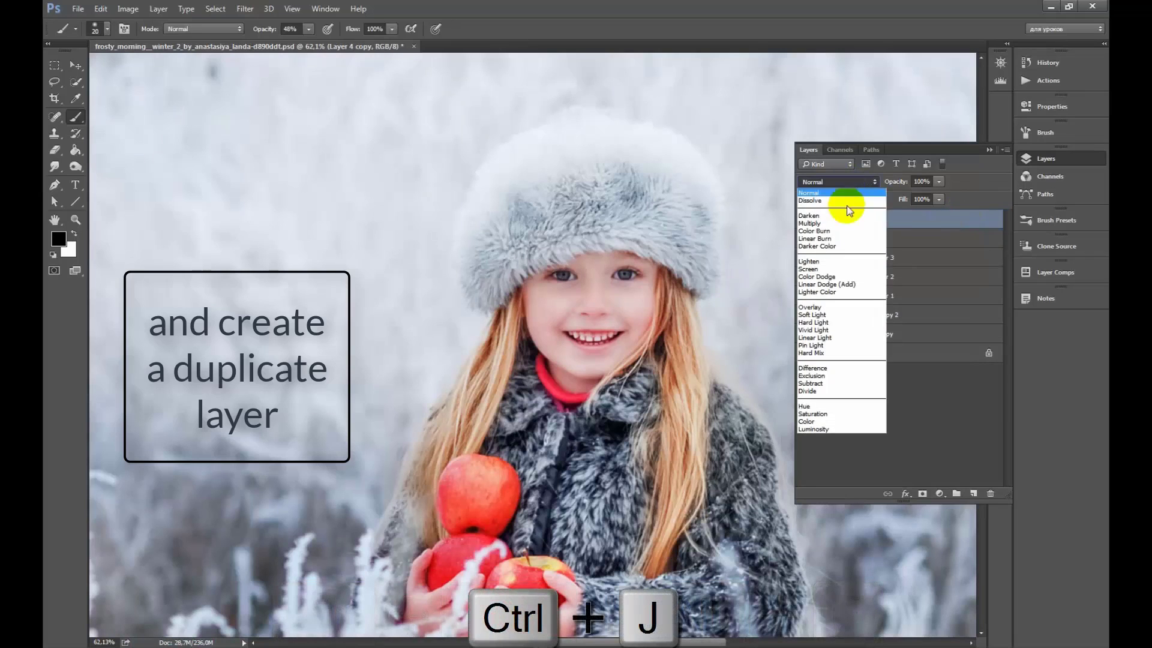
click(834, 269)
Set Layer 4 to Multiply and give both layers black masks
click(877, 237)
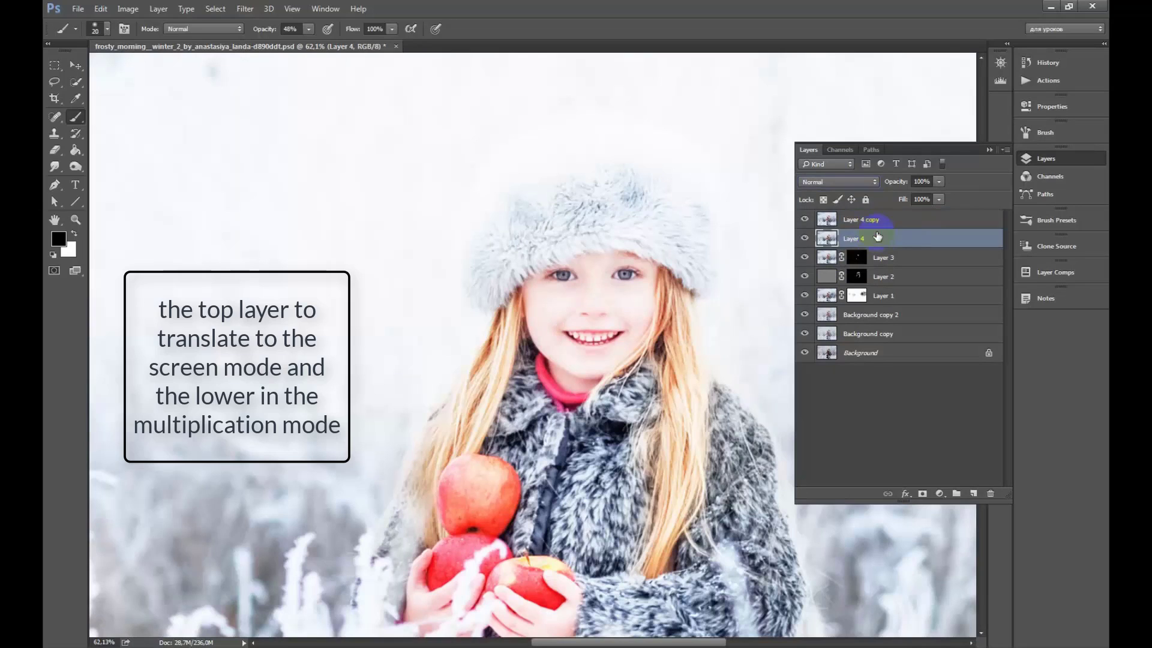
click(845, 182)
click(837, 222)
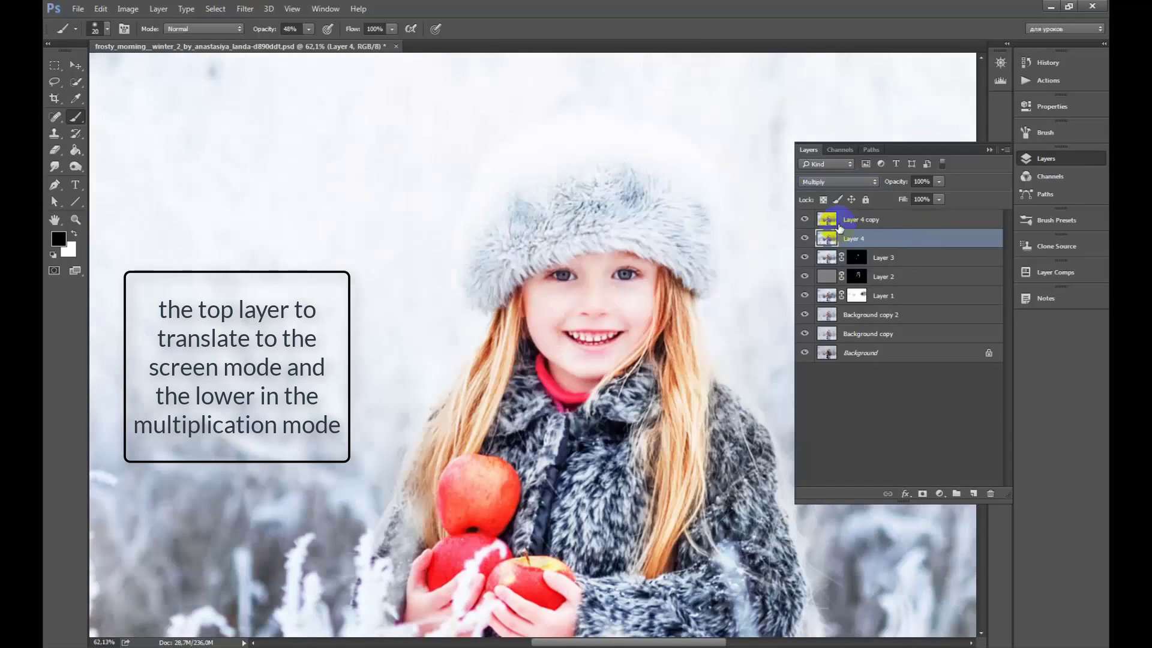
alt+click(923, 493)
click(876, 240)
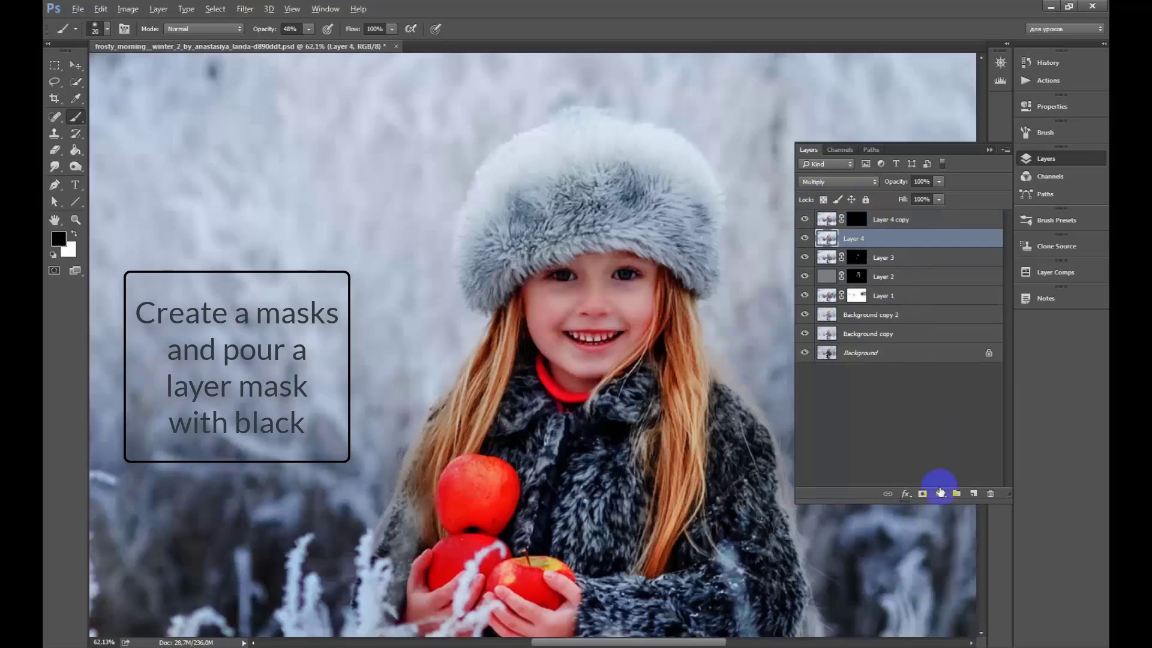
alt+click(923, 493)
Rename the copy 'screen' and Layer 4 'multiply'
click(885, 240)
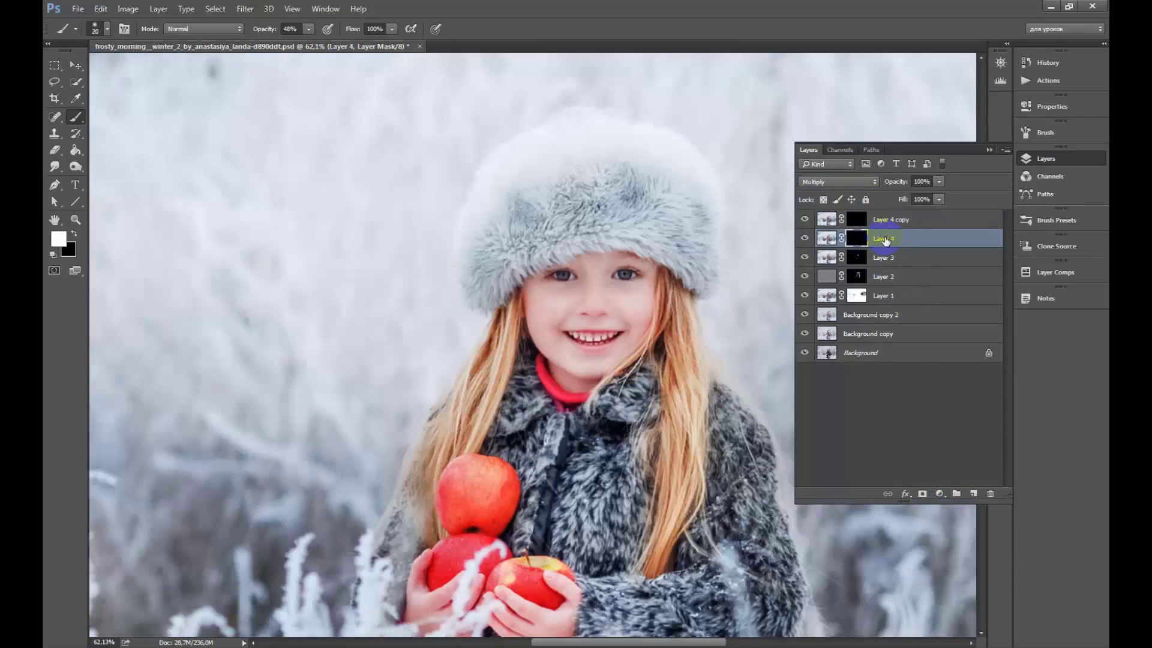
double_click(890, 219)
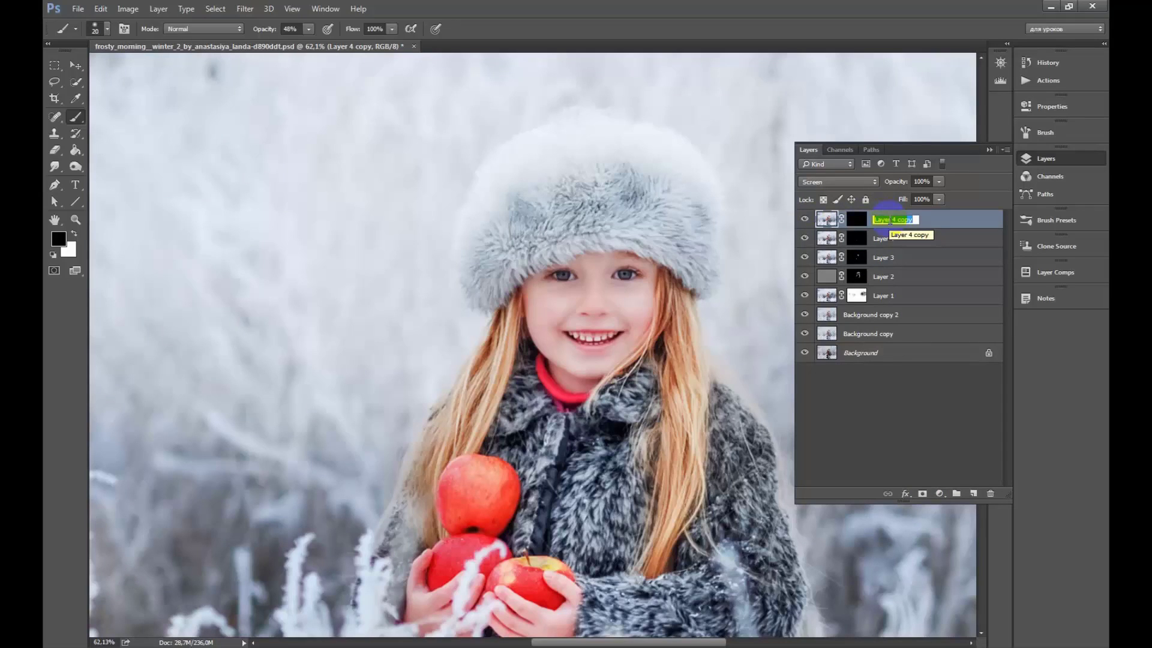
text(screen)
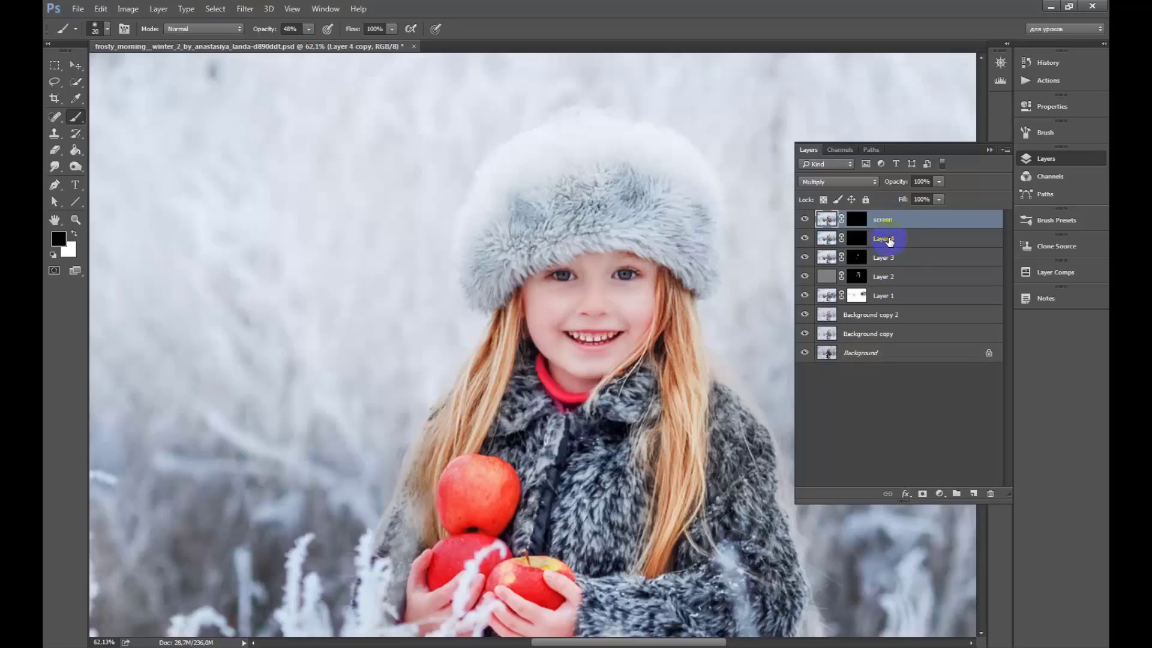
click(890, 242)
text(multiply)
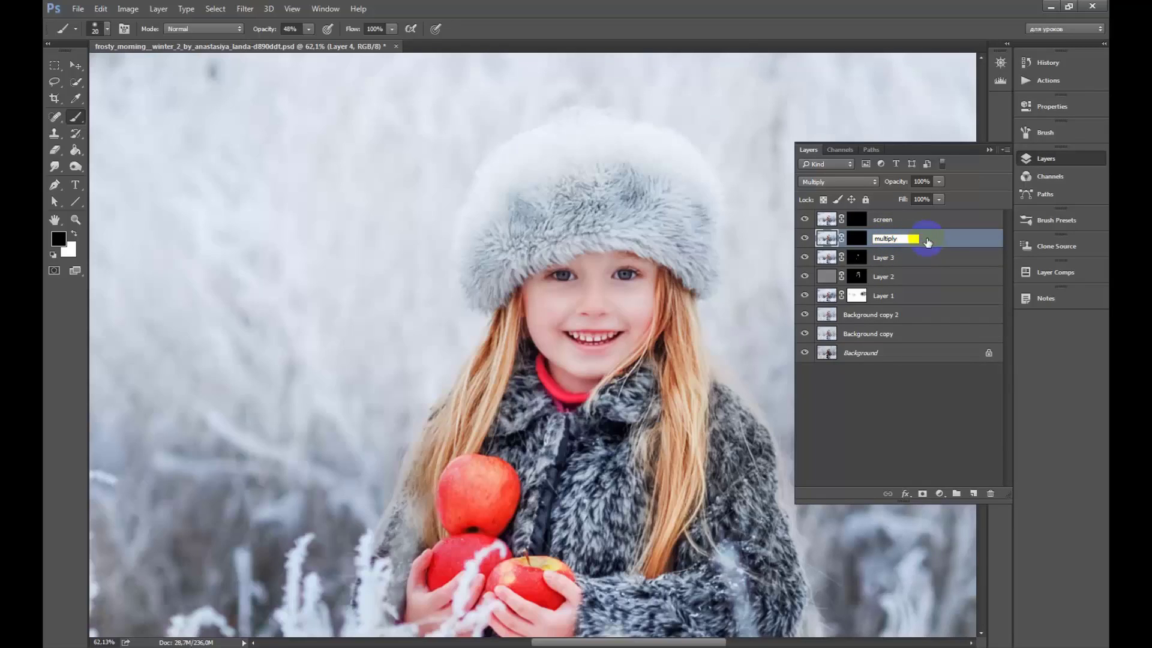
key(Return)
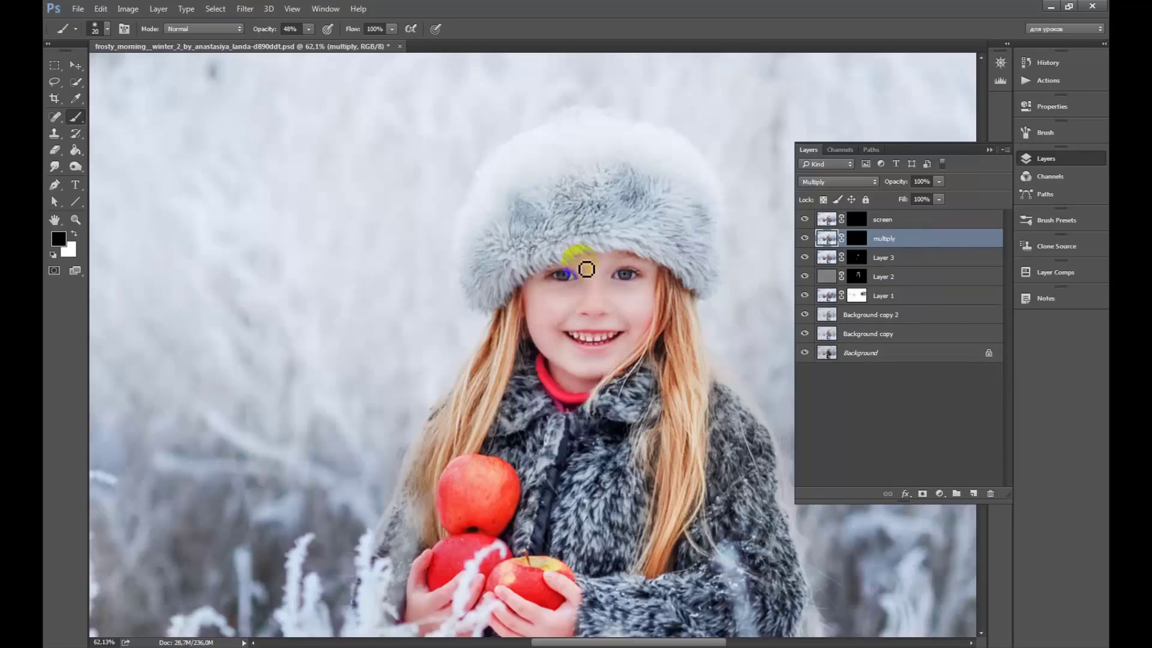
Set white as foreground, brush opacity to 10%, and target the screen layer's mask
scroll(576, 252, down, 3)
scroll(601, 222, up, 2)
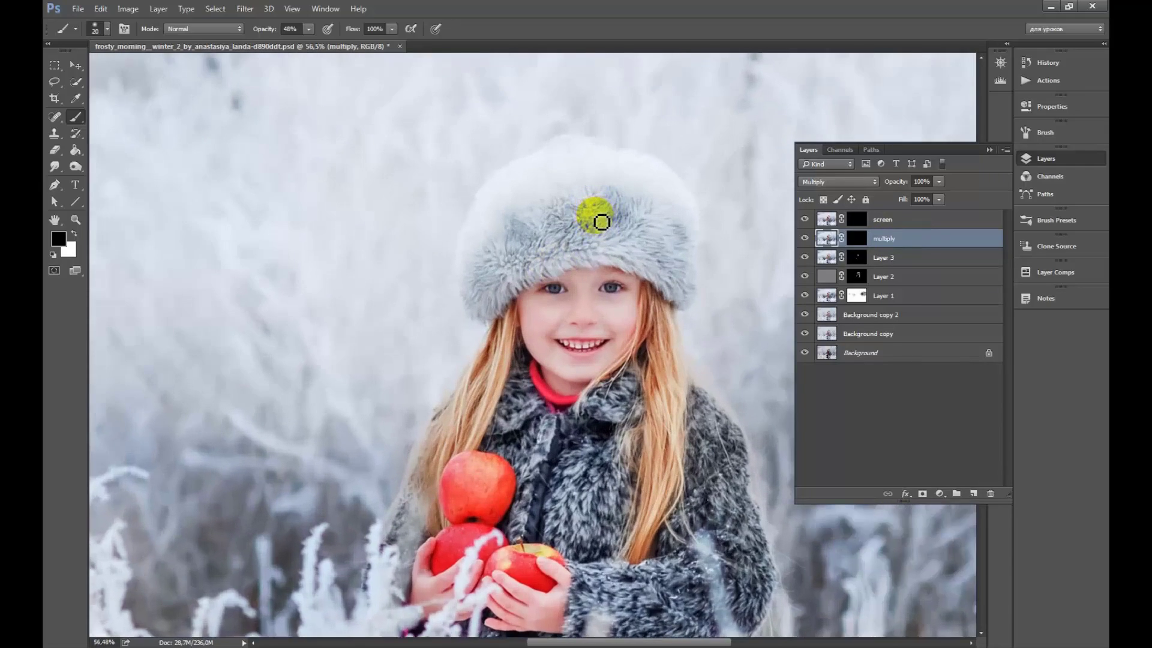
scroll(601, 222, up, 2)
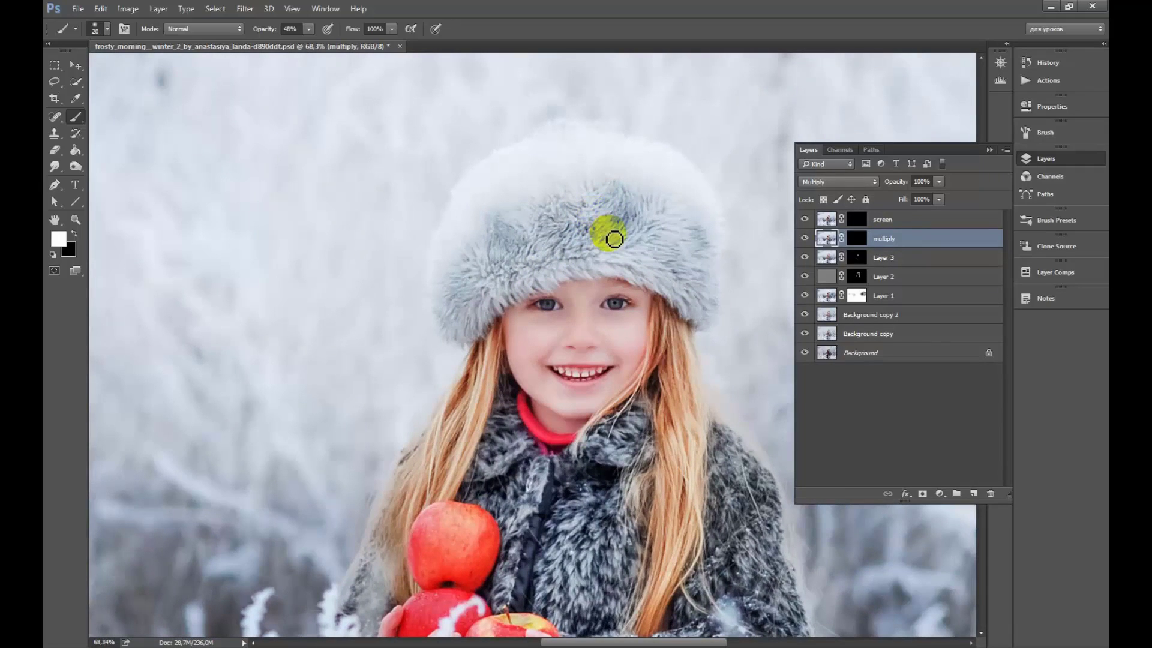
click(66, 247)
click(310, 29)
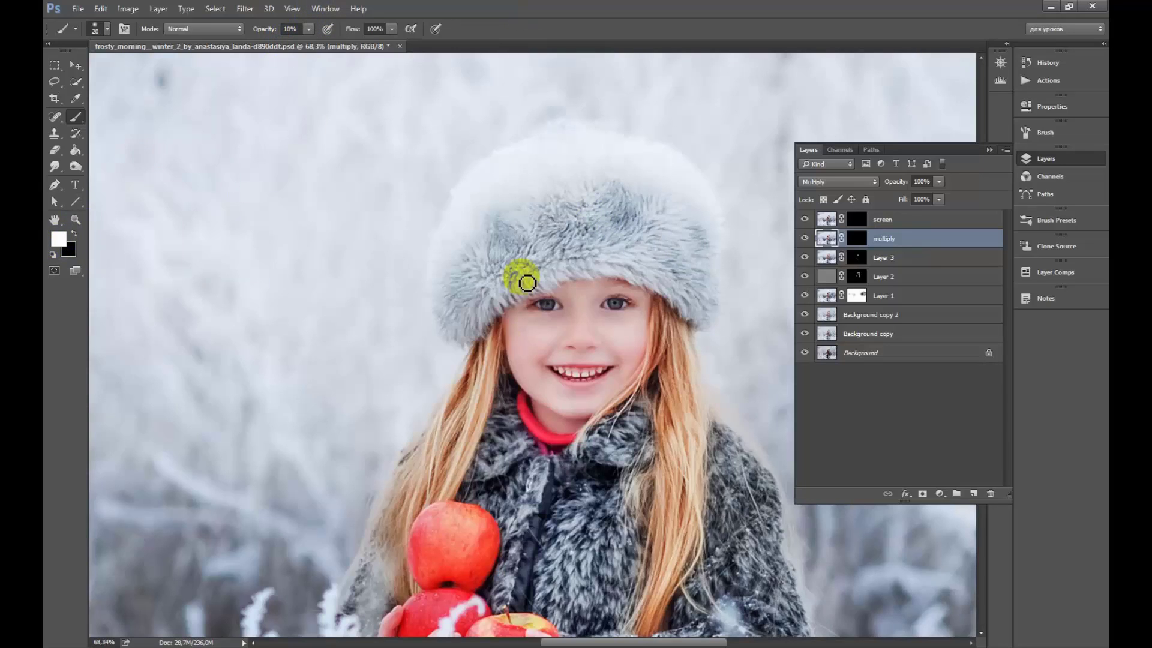
scroll(522, 276, down, 3)
scroll(519, 339, down, 2)
scroll(522, 340, up, 2)
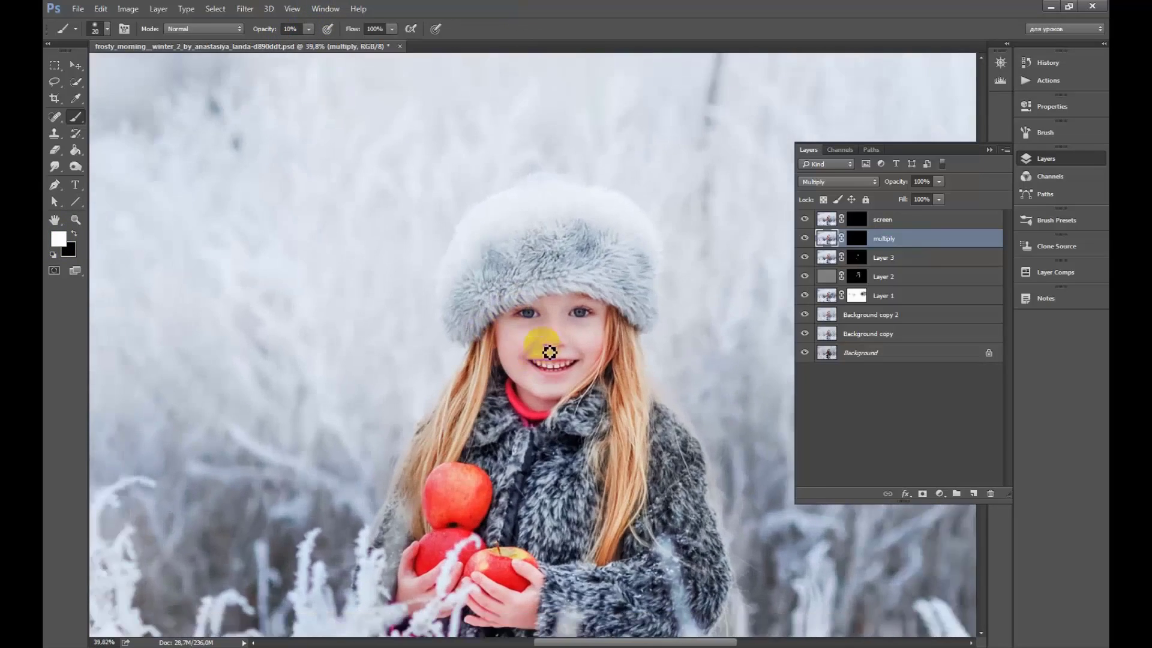
scroll(544, 339, down, 1)
click(858, 220)
Lighten the hair strands framing both sides of the face with a 30–35 px brush
scroll(603, 334, up, 2)
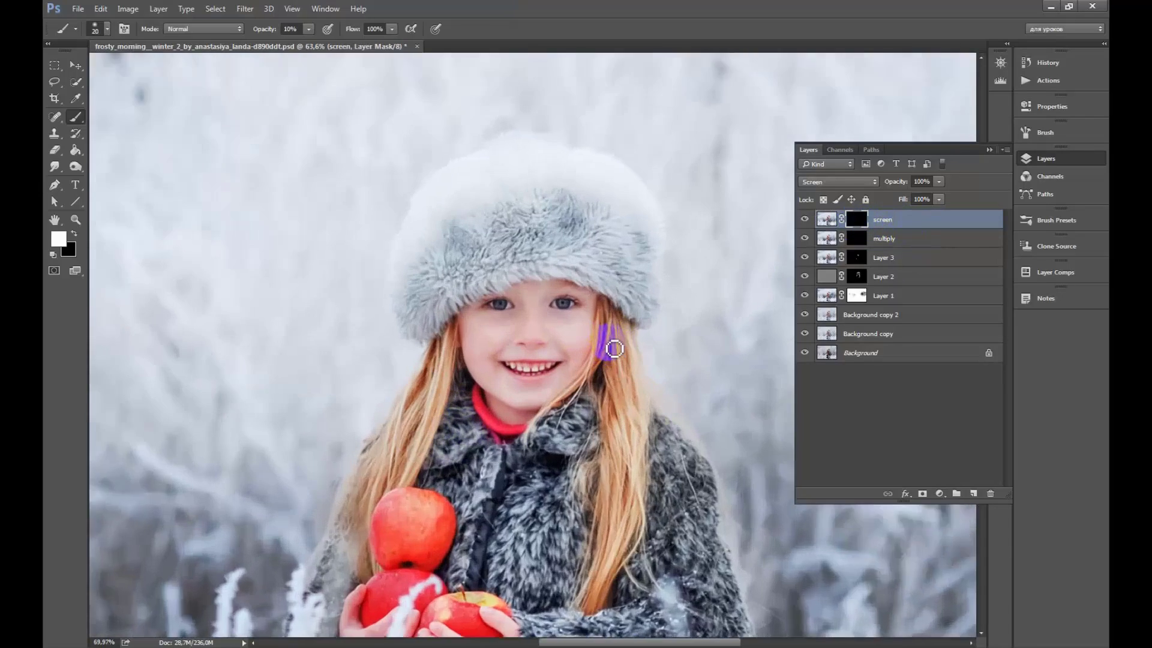
scroll(604, 339, up, 2)
key(bracketright)
key(bracketright)
key(bracketright)
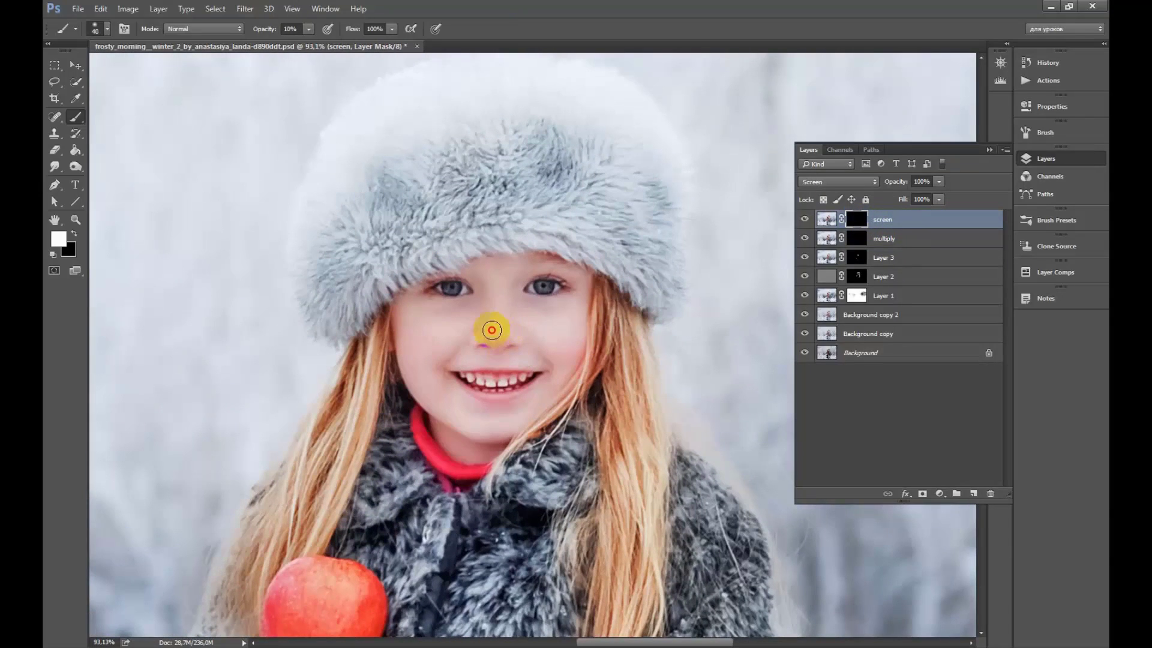
key(bracketleft)
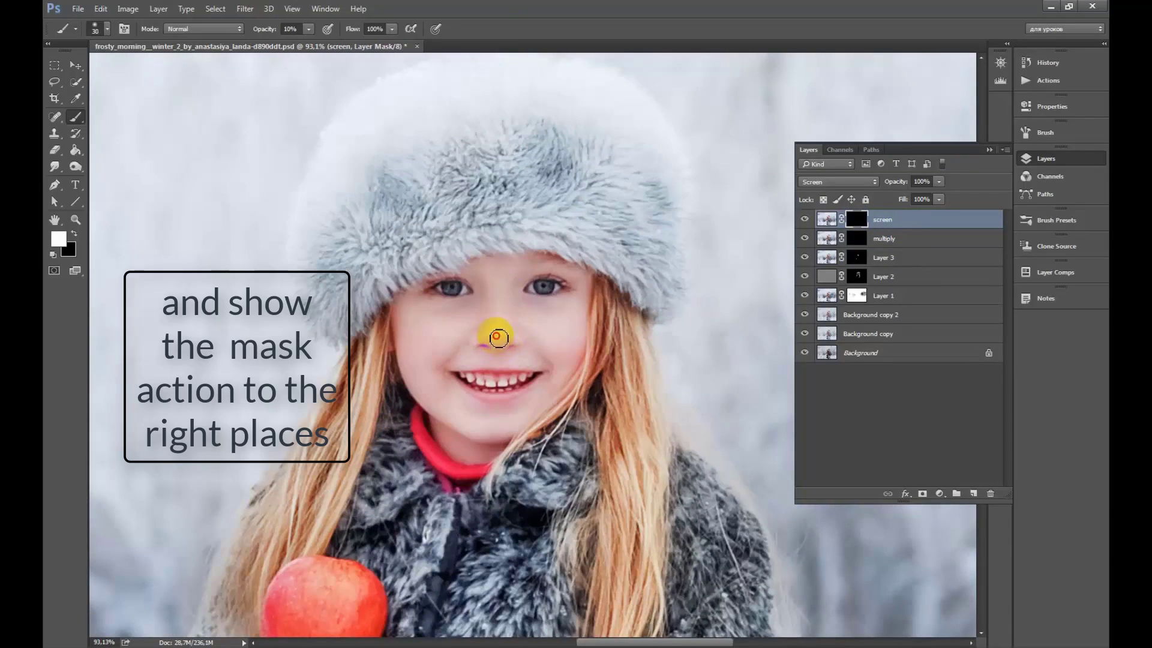
key(bracketleft)
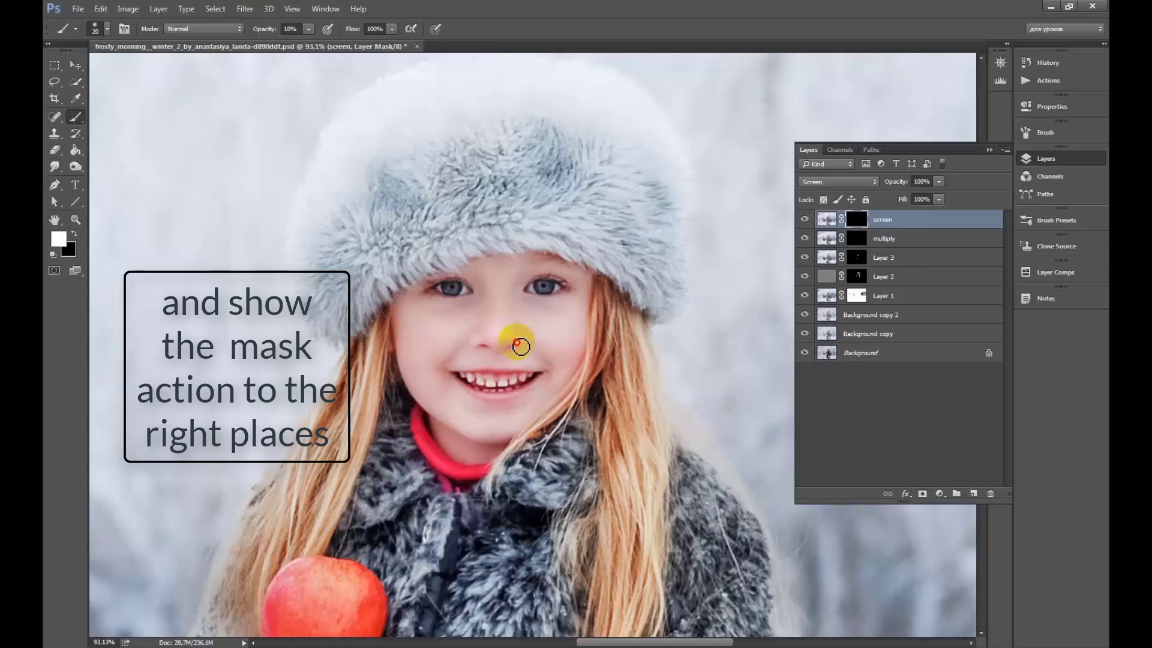
key(bracketright)
key(bracketright)
key(bracketright)
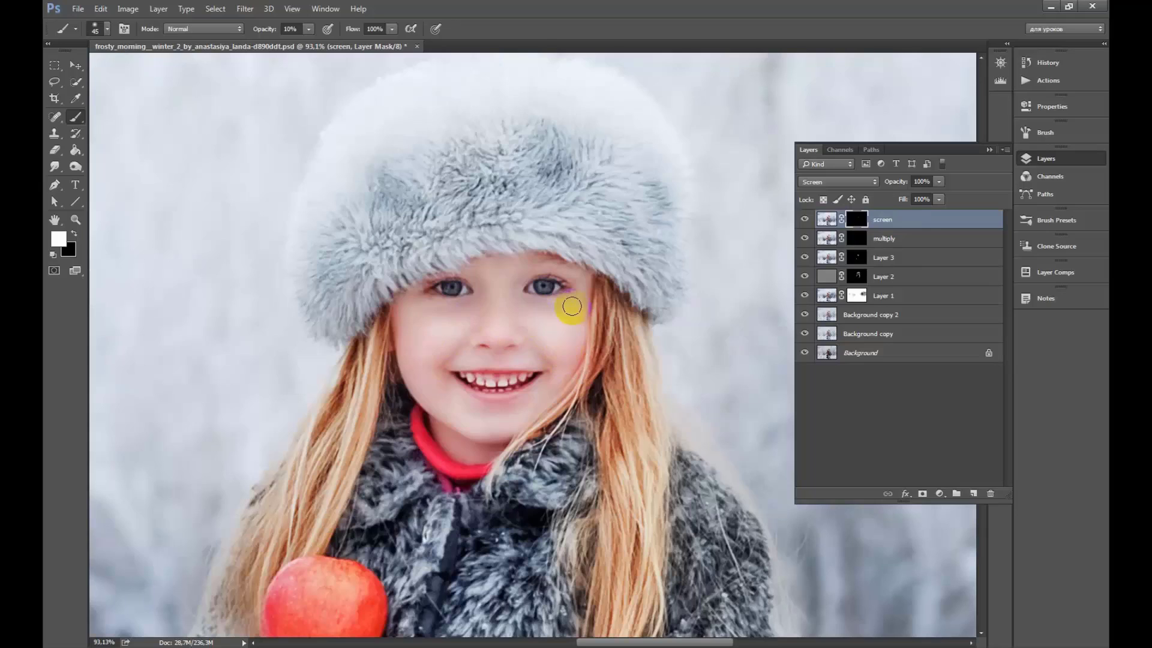
scroll(567, 327, down, 5)
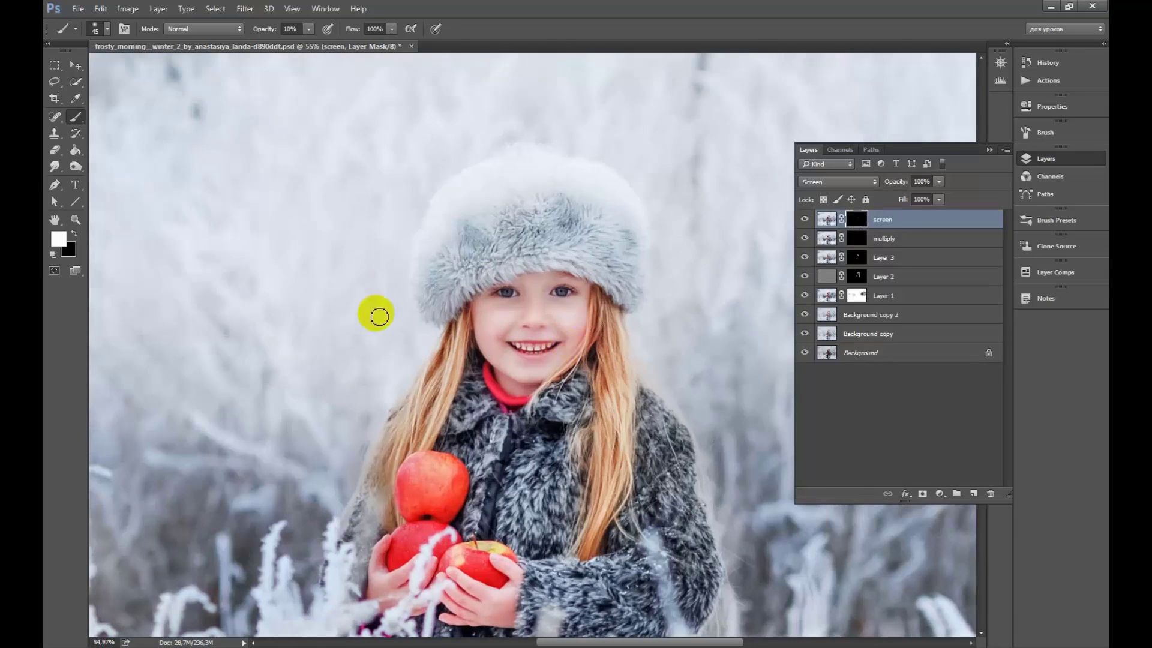
key(bracketleft)
drag(457, 318, 451, 357)
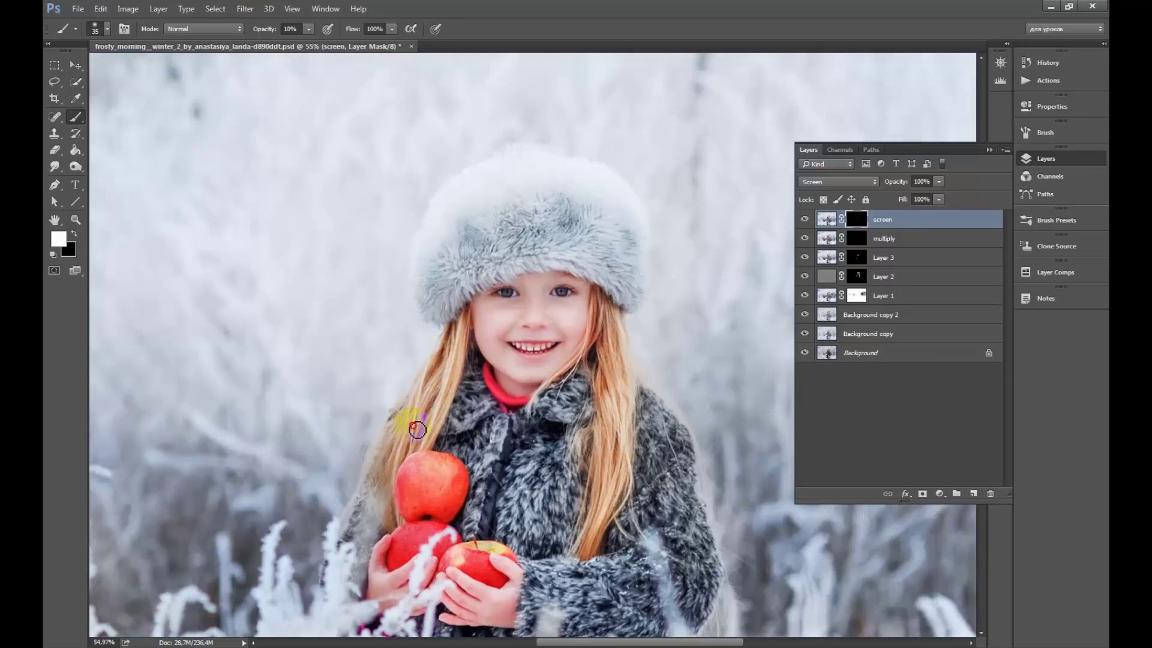
drag(403, 397, 406, 442)
key(bracketleft)
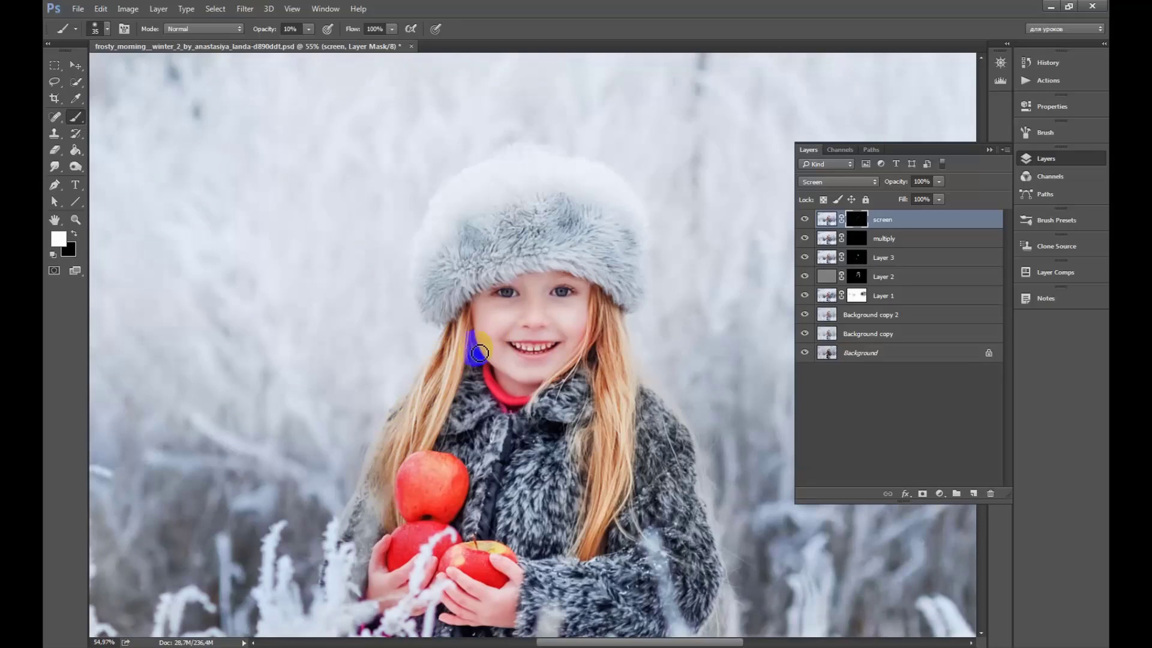
mouse_move(601, 330)
mouse_down()
mouse_move(611, 401)
mouse_move(593, 387)
mouse_move(599, 335)
mouse_move(596, 360)
mouse_move(624, 405)
mouse_up()
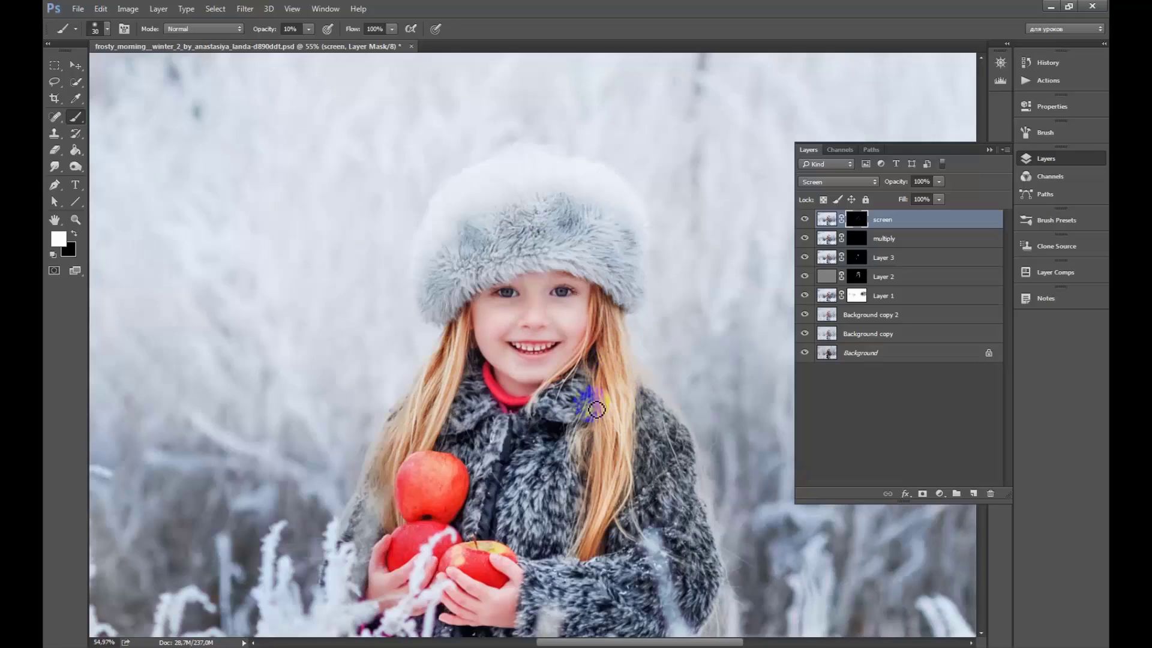
click(458, 316)
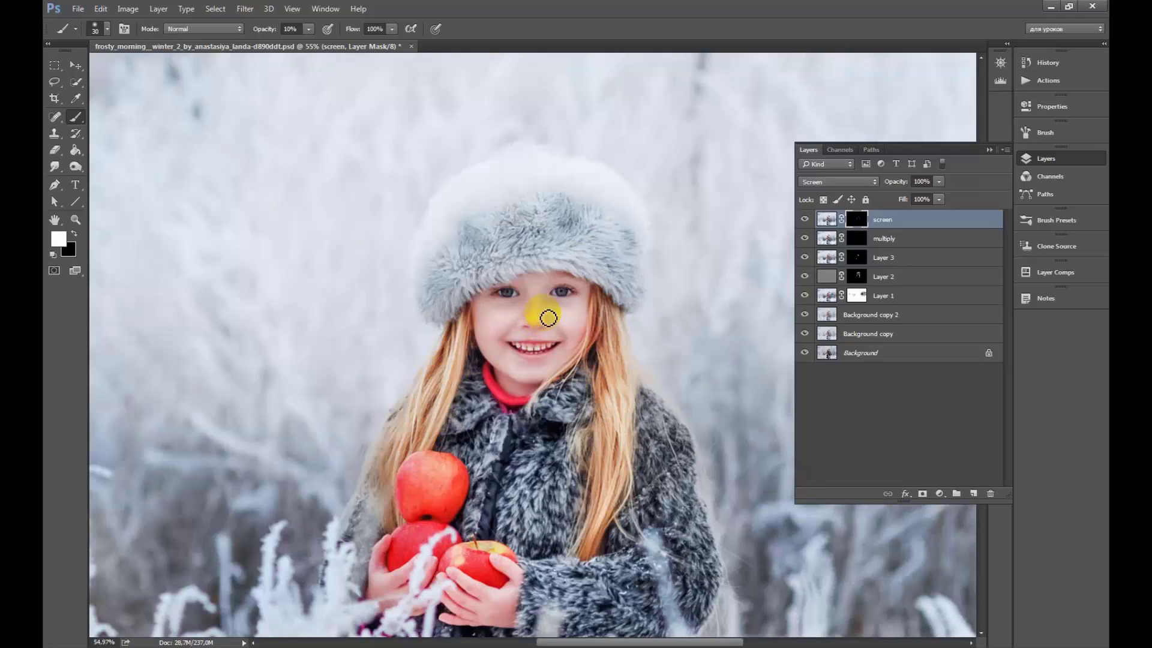
Lighten the forehead, then paint black to tone that lightening back down
key(bracketright)
scroll(528, 270, up, 3)
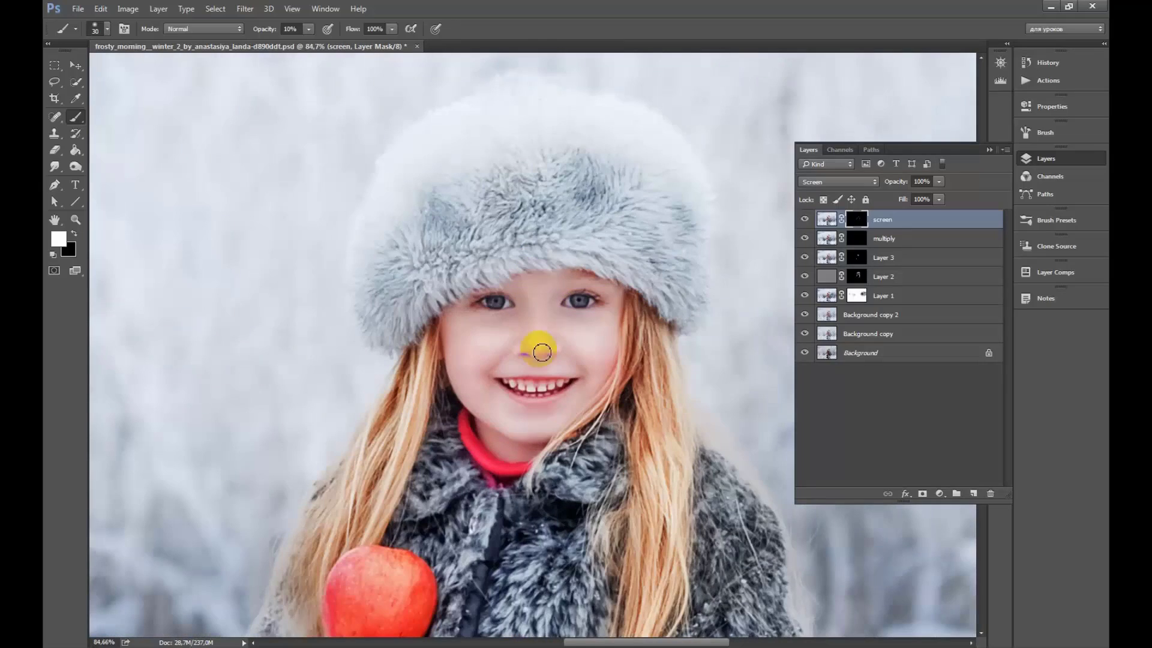
mouse_move(531, 288)
mouse_down()
mouse_move(552, 268)
mouse_move(555, 282)
mouse_move(635, 300)
mouse_up()
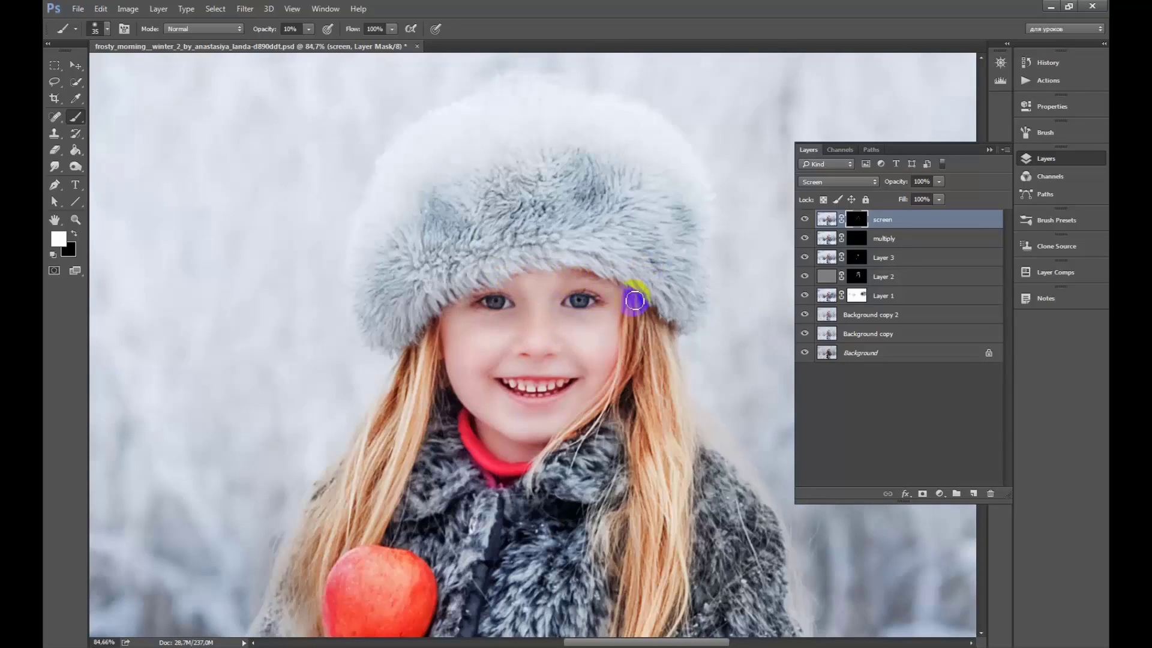
key(x)
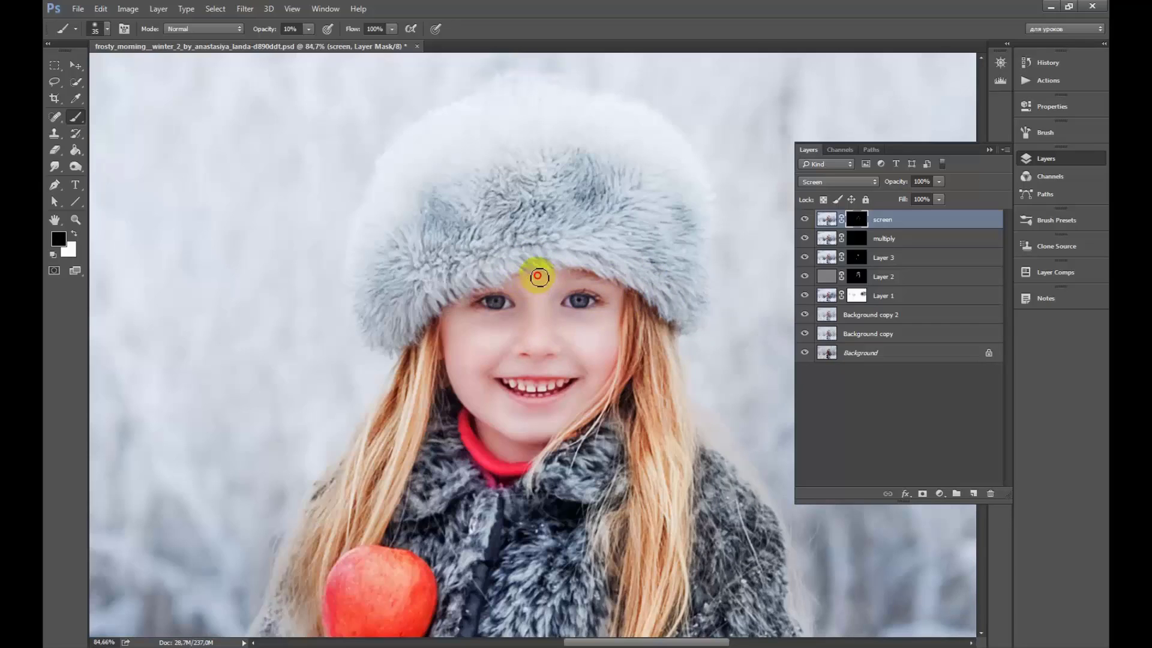
mouse_move(538, 276)
mouse_down()
mouse_move(524, 267)
mouse_move(558, 272)
mouse_move(536, 293)
mouse_move(522, 272)
mouse_move(632, 295)
mouse_move(642, 278)
mouse_up()
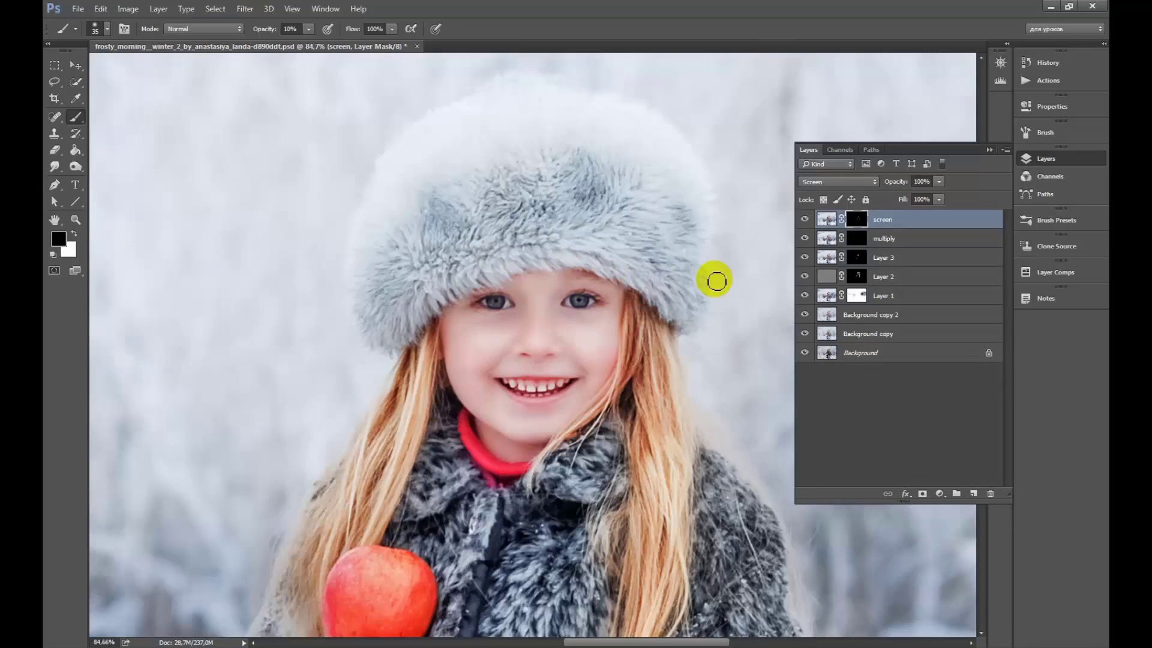
Zoom in and paint white on the Screen mask to lighten the lower lip
key(x)
scroll(544, 409, up, 3)
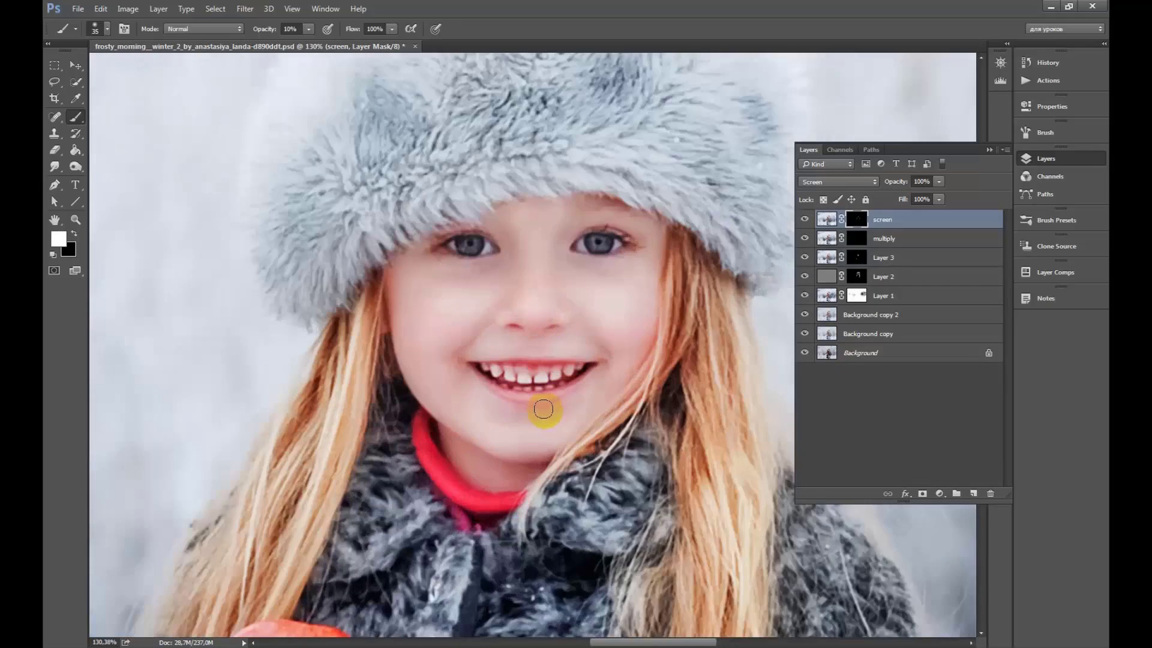
scroll(544, 410, up, 3)
key(bracketleft)
key(bracketleft)
key(bracketleft)
mouse_move(540, 411)
mouse_down()
mouse_move(483, 357)
mouse_move(506, 390)
mouse_move(538, 393)
mouse_move(612, 365)
mouse_move(599, 376)
mouse_move(632, 337)
mouse_move(452, 376)
mouse_move(489, 378)
mouse_move(488, 336)
mouse_up()
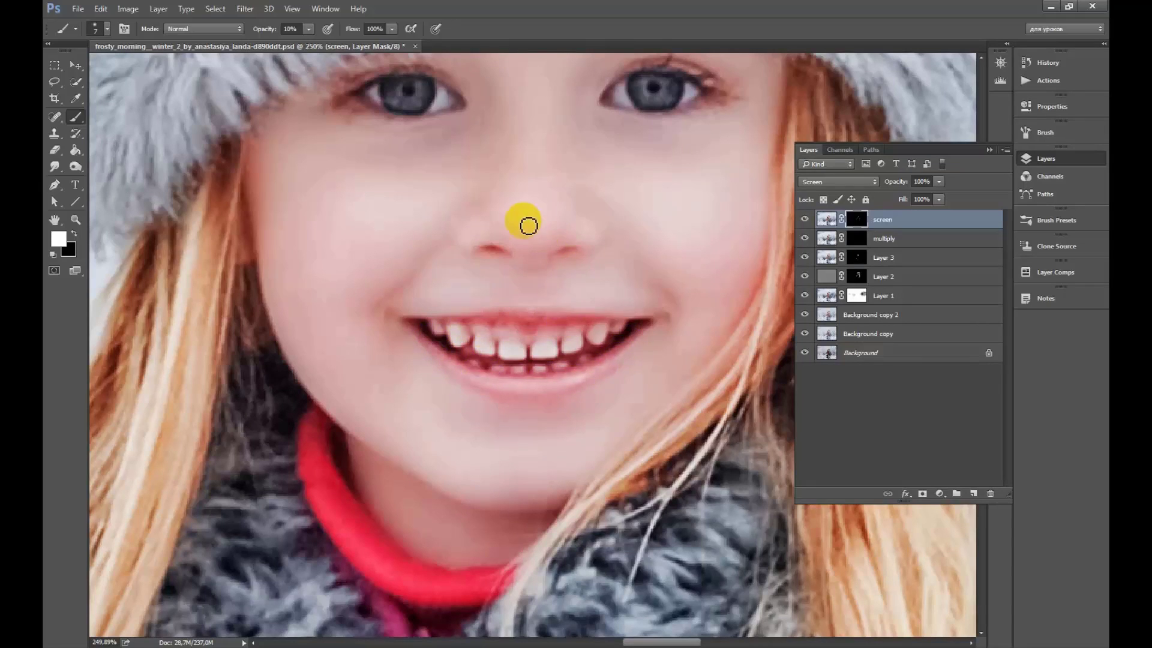
Lighten both upper eyelids and below the right eye with a fine brush, then fit to screen
key(bracketright)
key(bracketright)
key(bracketright)
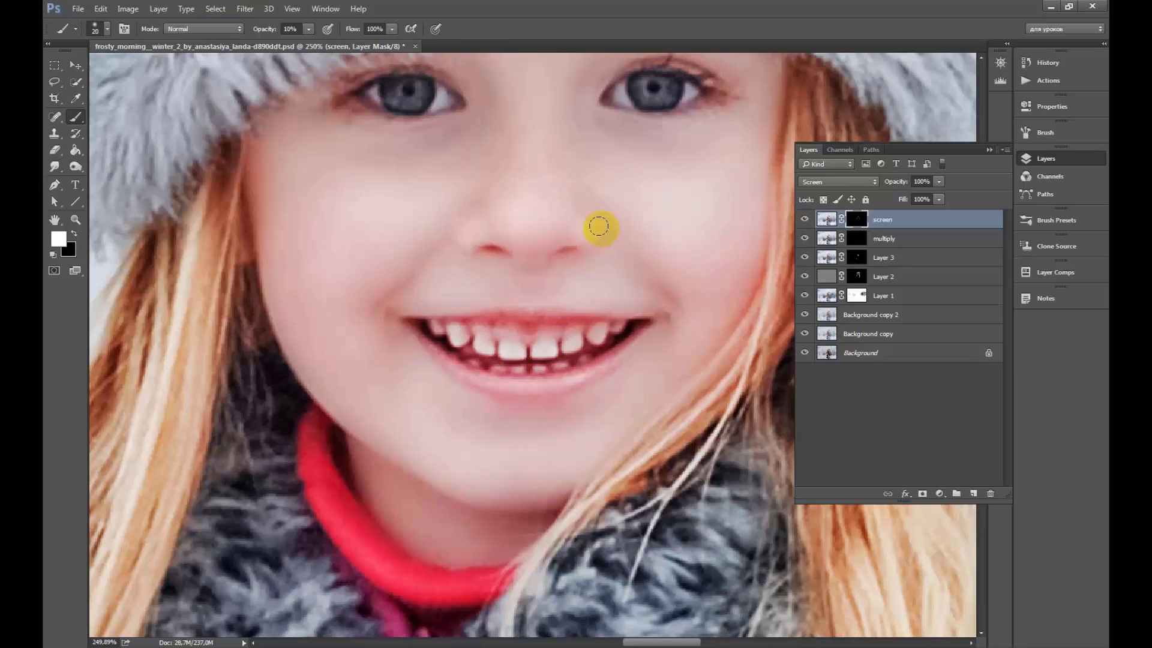
scroll(599, 226, down, 5)
scroll(603, 150, up, 5)
key(bracketleft)
key(bracketleft)
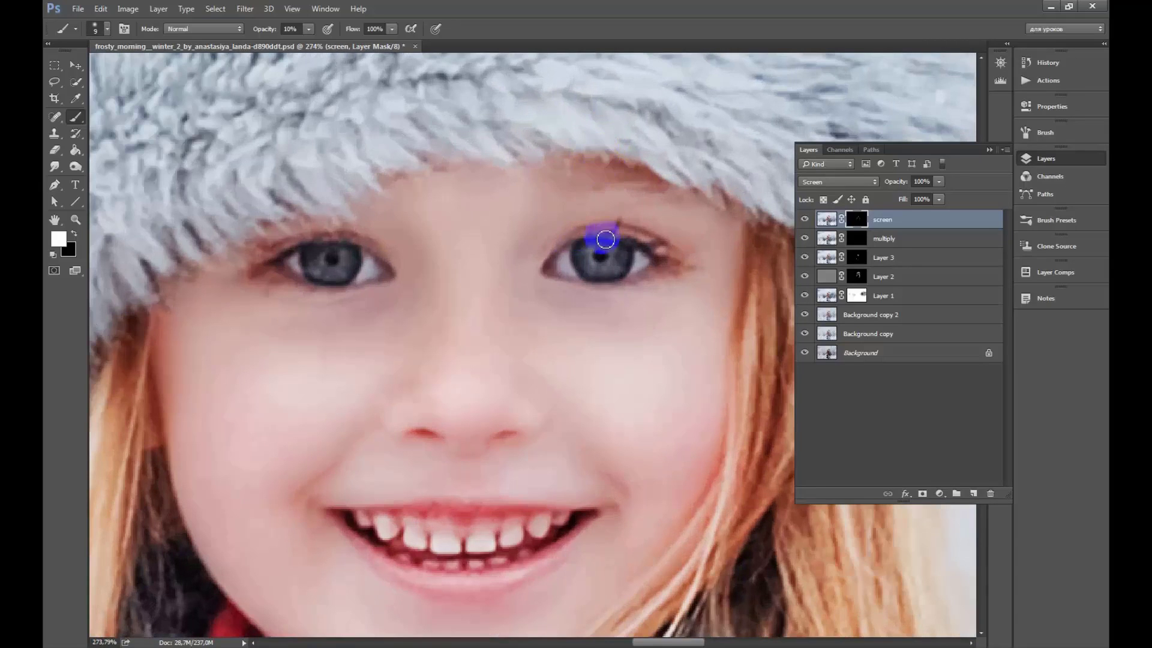
key(bracketleft)
key(bracketleft)
key(bracketleft)
mouse_move(605, 240)
mouse_down()
mouse_move(564, 249)
mouse_move(660, 247)
mouse_move(612, 234)
mouse_move(604, 288)
mouse_move(635, 291)
mouse_move(658, 265)
mouse_move(592, 256)
mouse_move(624, 258)
mouse_move(604, 278)
mouse_up()
key(bracketright)
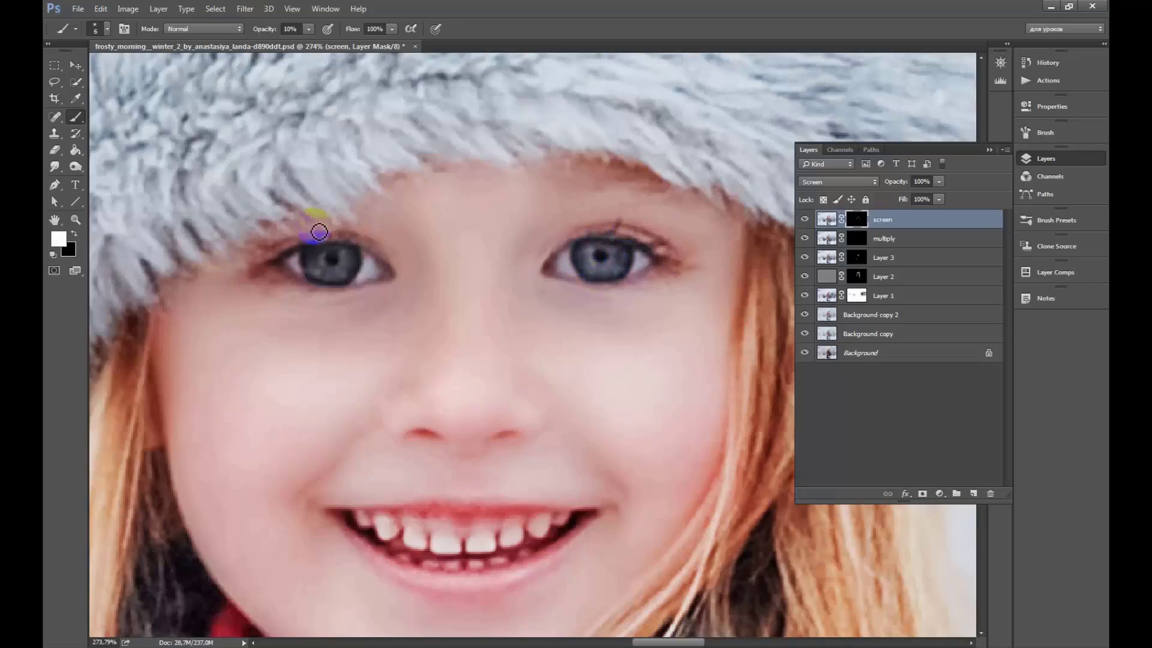
mouse_move(319, 232)
mouse_down()
mouse_move(304, 248)
mouse_move(378, 254)
mouse_move(292, 292)
mouse_move(334, 278)
mouse_up()
click(607, 309)
key(ctrl+0)
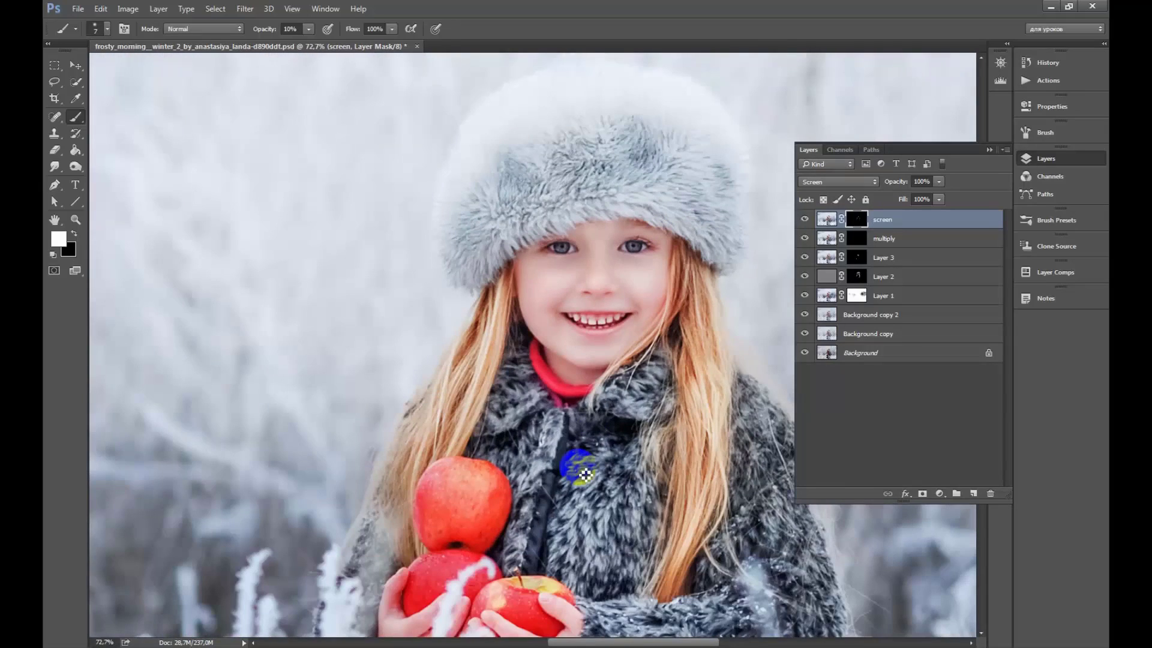
Brighten the hat edge through the Screen mask with a resized soft brush
key(ctrl+minus)
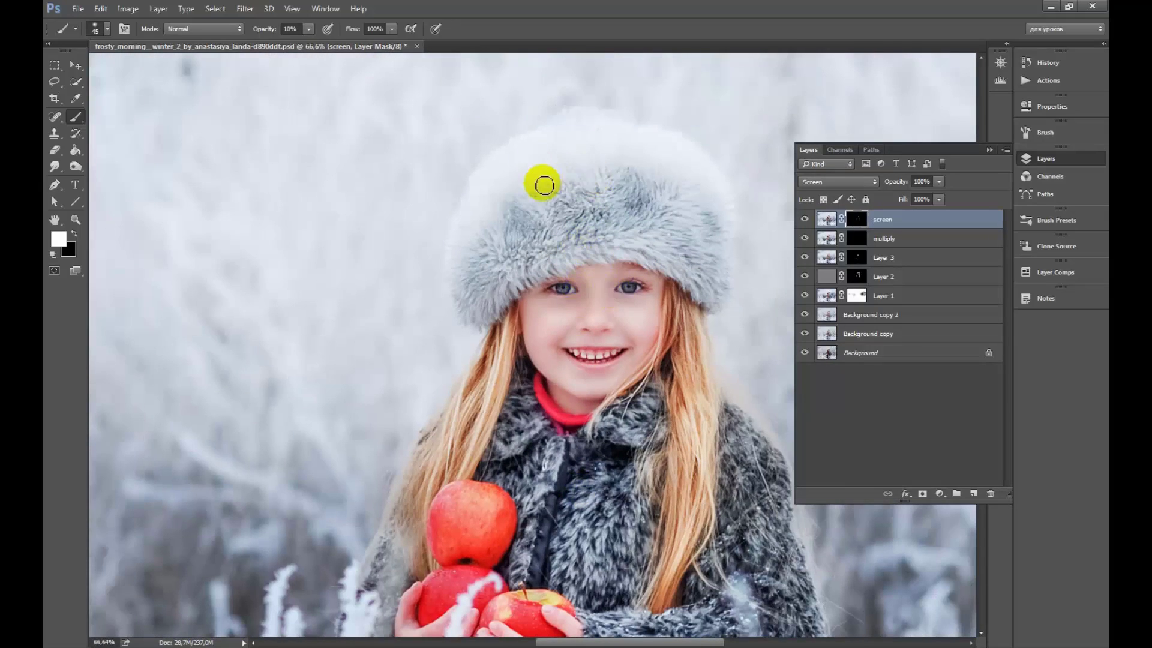
key(bracketright)
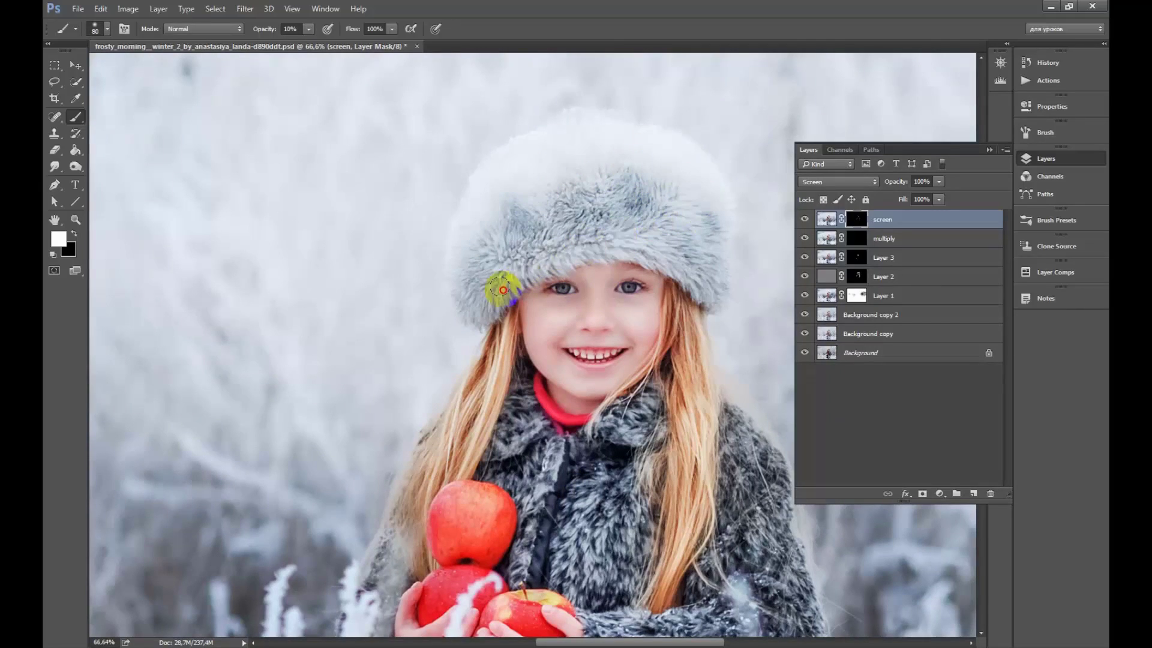
key(bracketleft)
key(bracketleft)
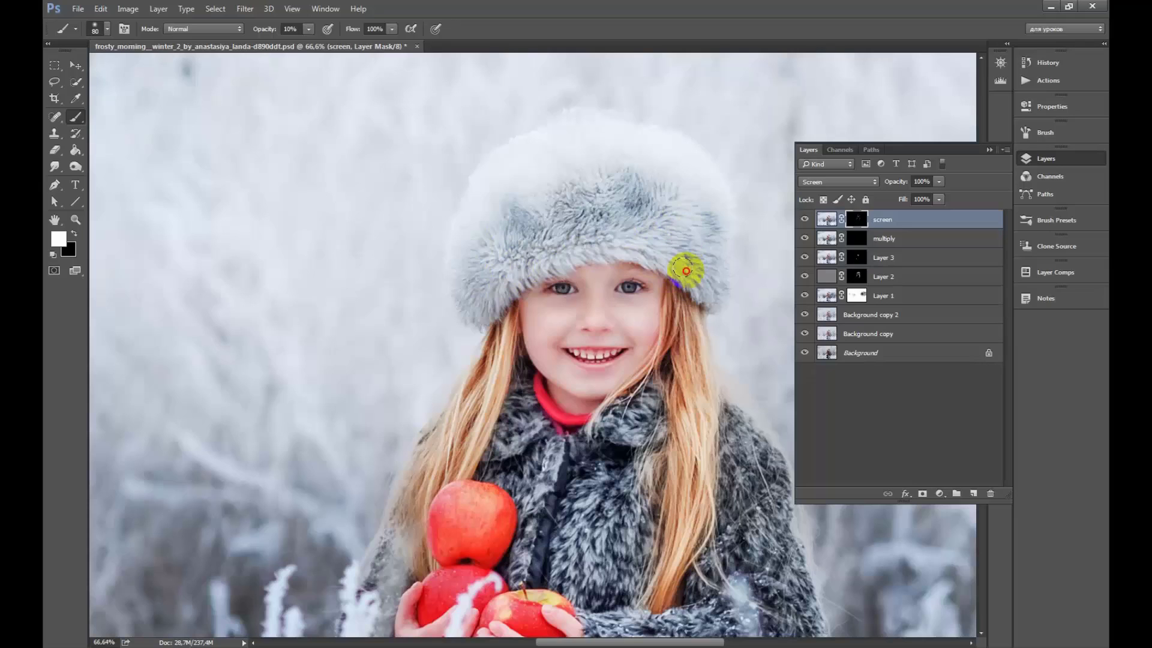
drag(535, 301, 543, 291)
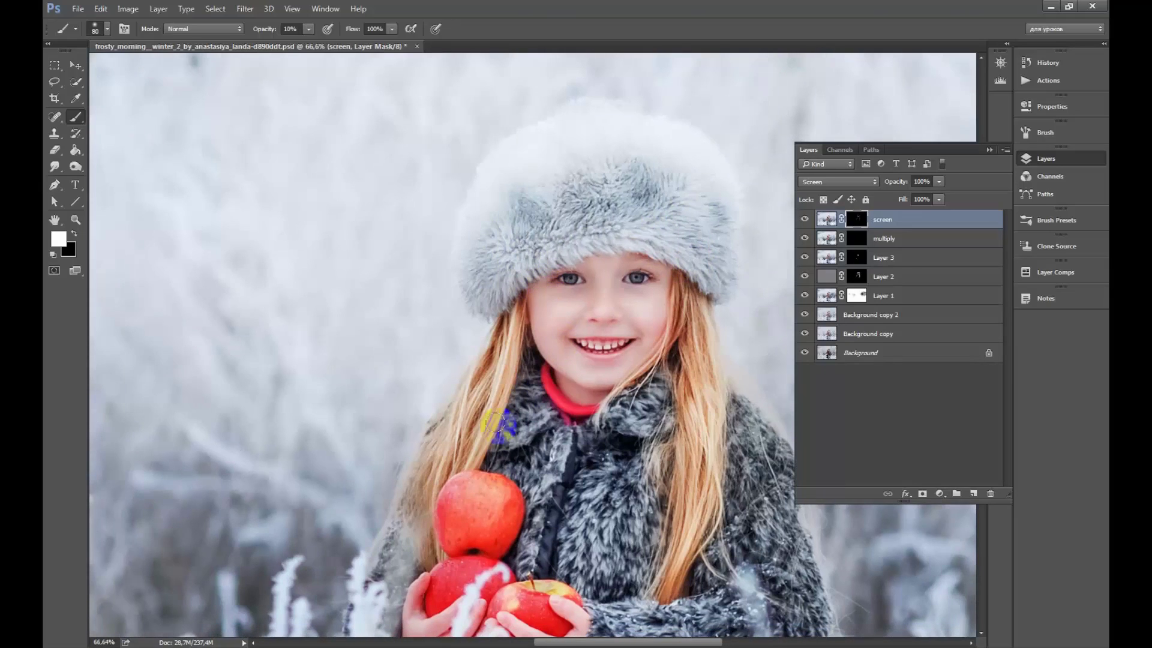
scroll(495, 424, down, 4)
scroll(495, 419, down, 2)
scroll(496, 408, up, 1)
key(bracketleft)
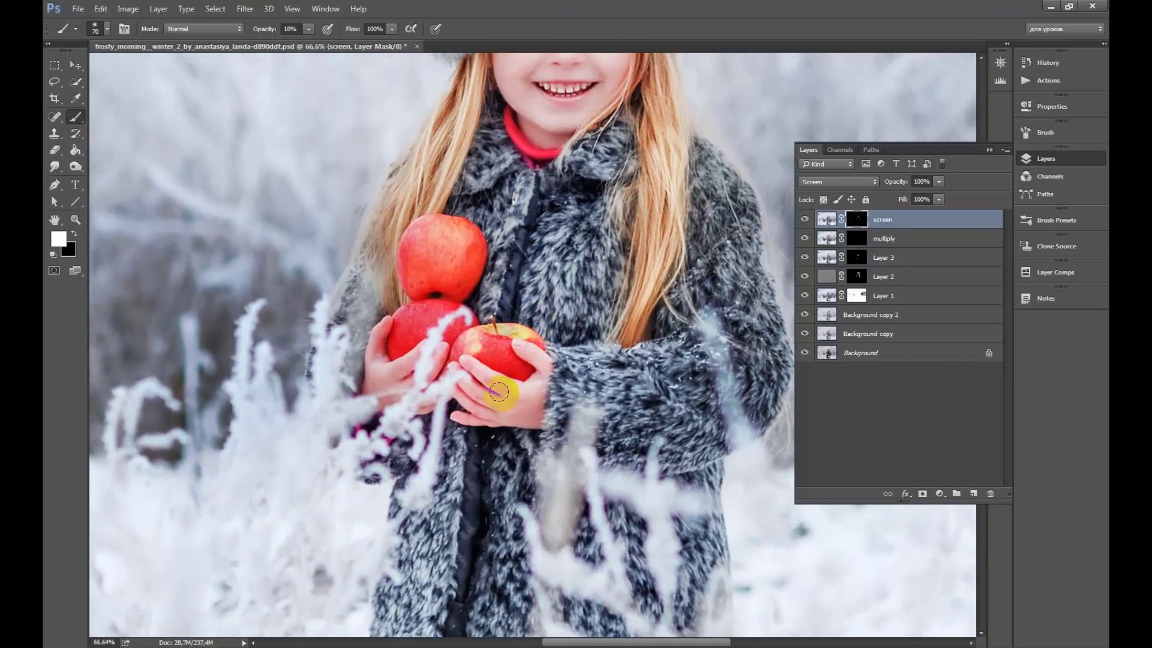
mouse_move(498, 392)
mouse_down()
mouse_move(475, 392)
mouse_move(520, 402)
mouse_up()
Brighten the left hand, the top apple and the lower-left apple on the Screen mask
key(bracketright)
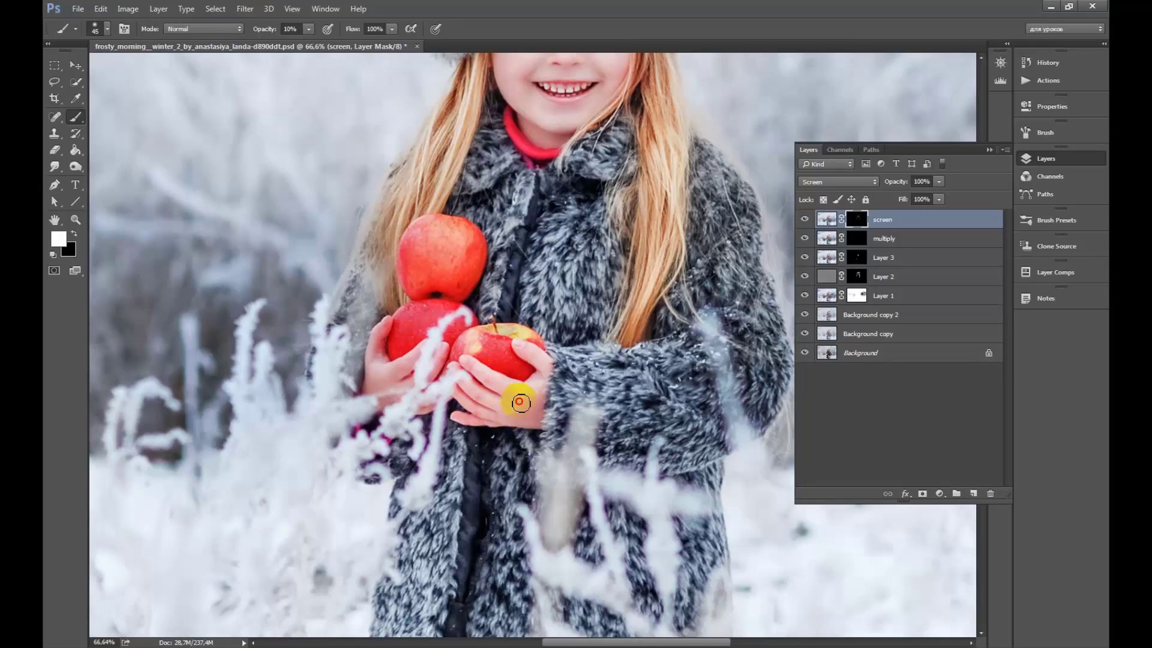
key(bracketleft)
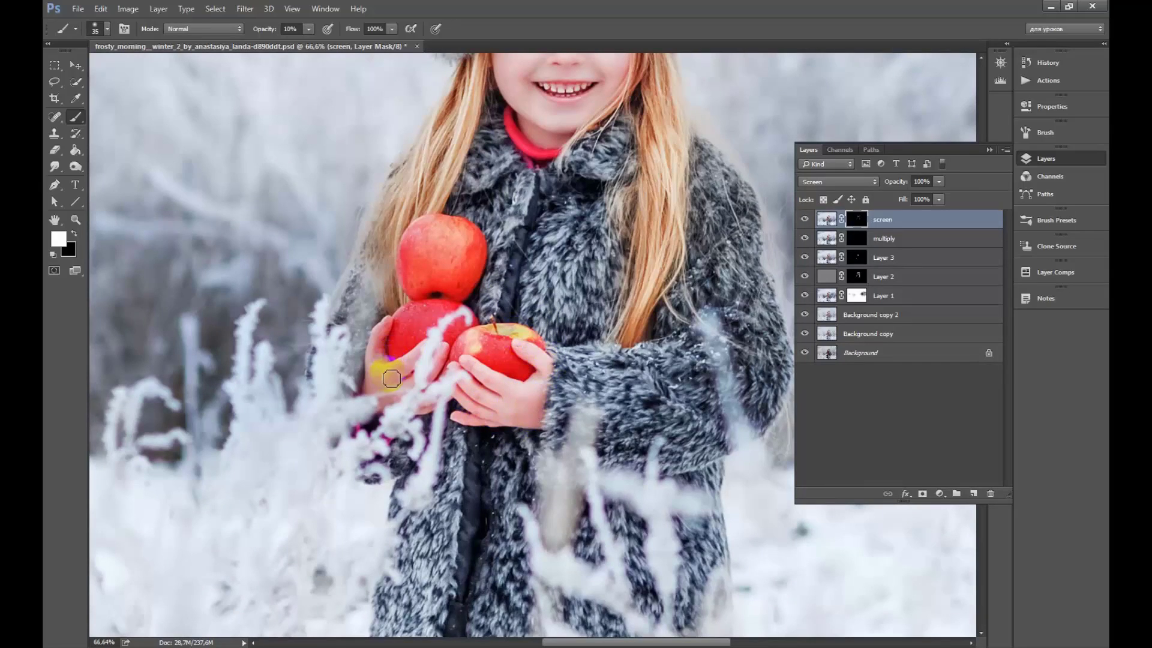
drag(386, 360, 396, 387)
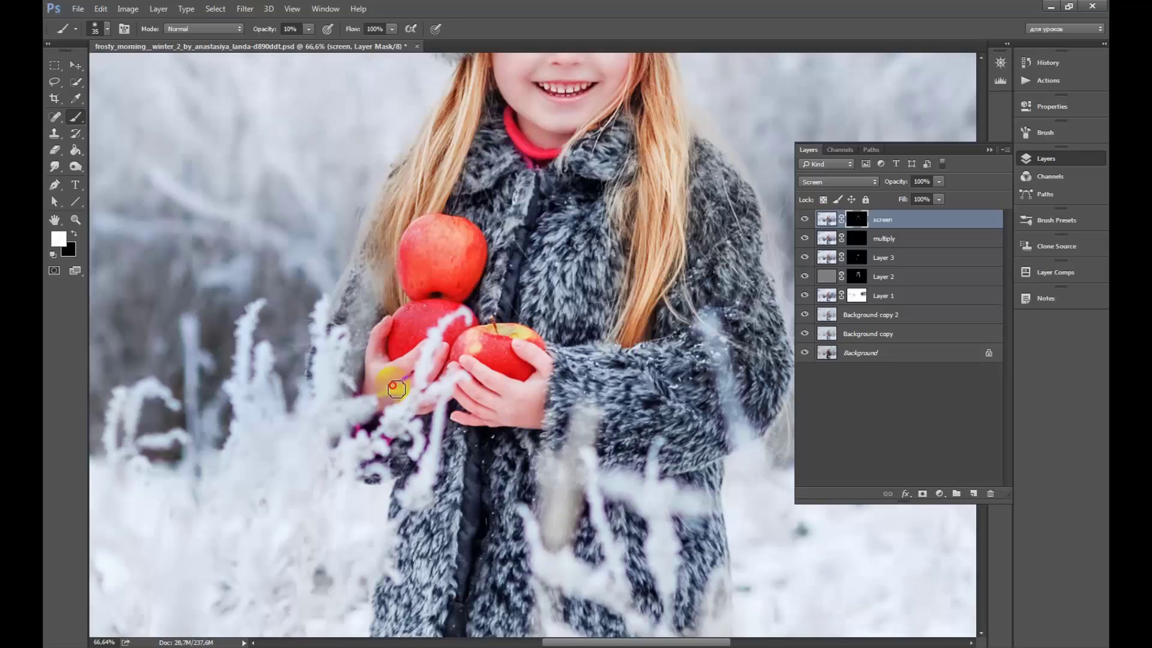
key(bracketright)
key(bracketright)
key(bracketright)
key(bracketright)
drag(423, 257, 418, 265)
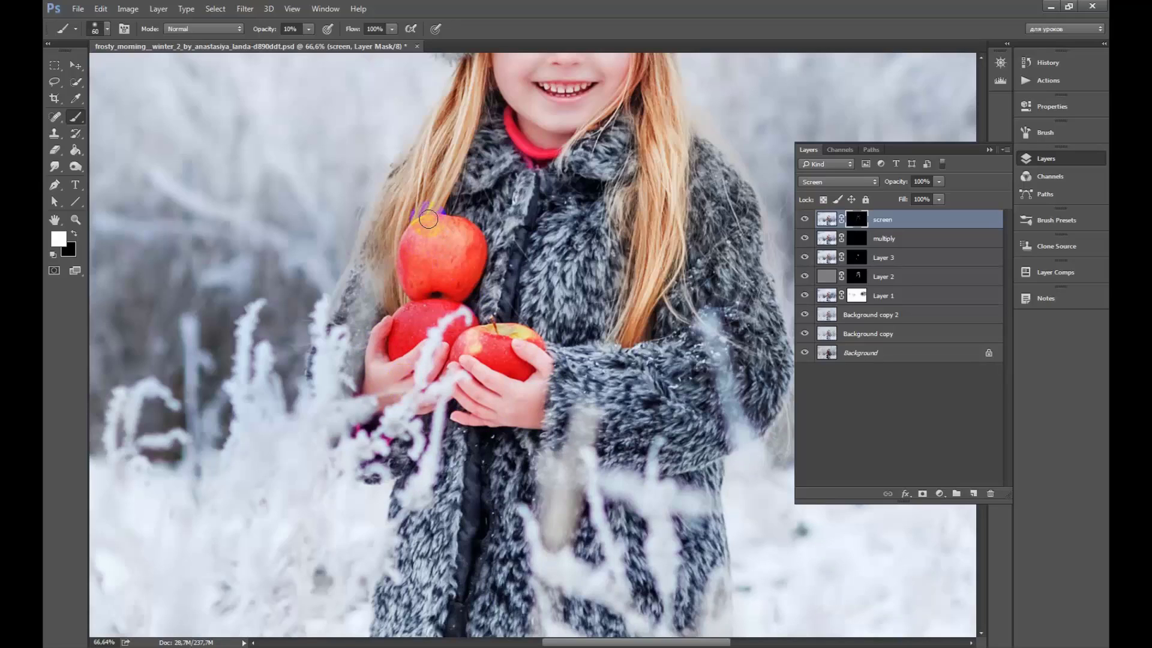
mouse_move(418, 249)
mouse_down()
mouse_move(414, 205)
mouse_move(413, 255)
mouse_up()
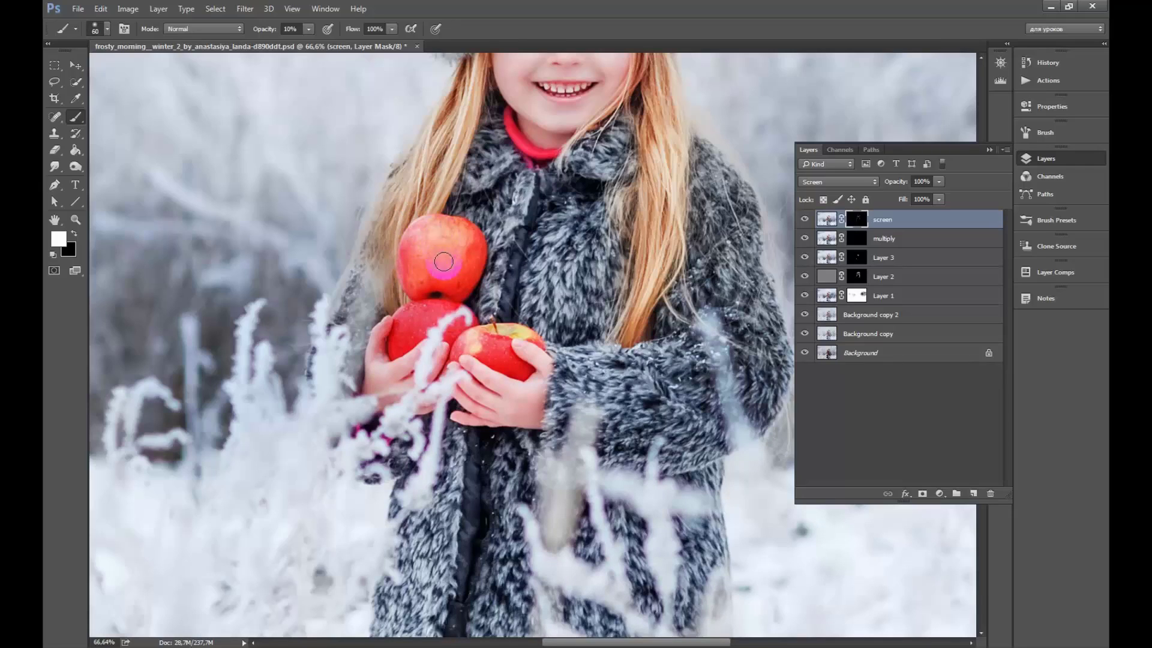
mouse_move(443, 262)
mouse_down()
mouse_move(409, 330)
mouse_move(429, 313)
mouse_move(501, 347)
mouse_move(486, 343)
mouse_up()
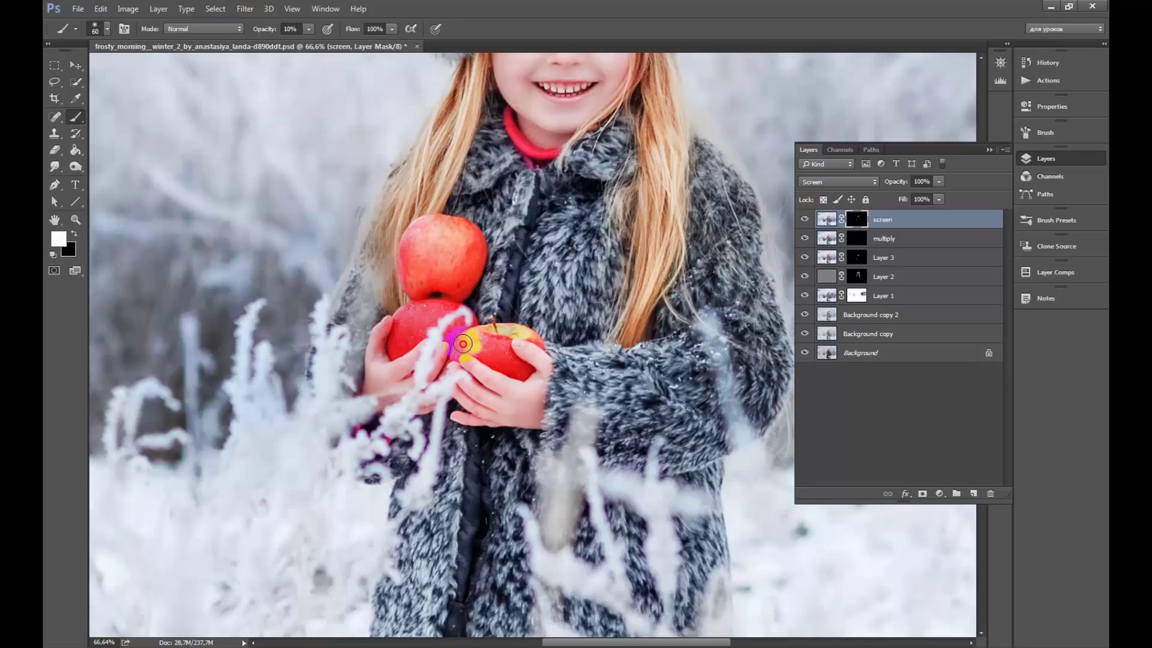
scroll(502, 303, down, 3)
Lighten the coat collar and front down to the apple at 18% brush opacity
scroll(514, 304, up, 1)
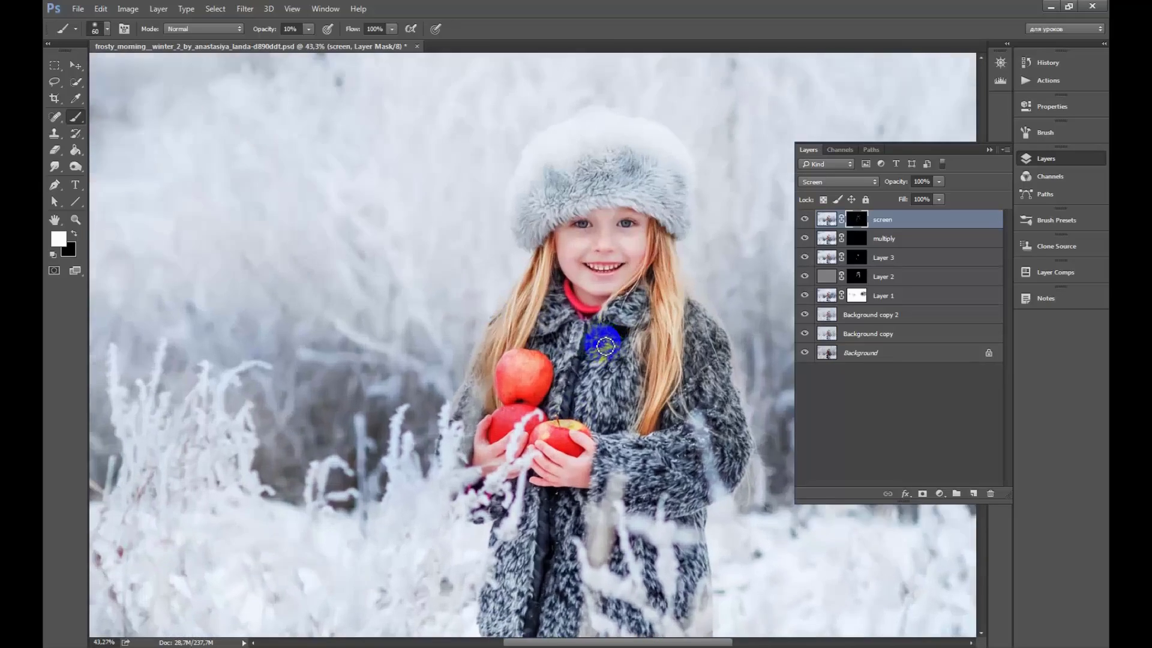
mouse_move(618, 356)
mouse_down()
mouse_move(551, 314)
mouse_move(620, 308)
mouse_move(586, 382)
mouse_up()
key(bracketright)
key(bracketright)
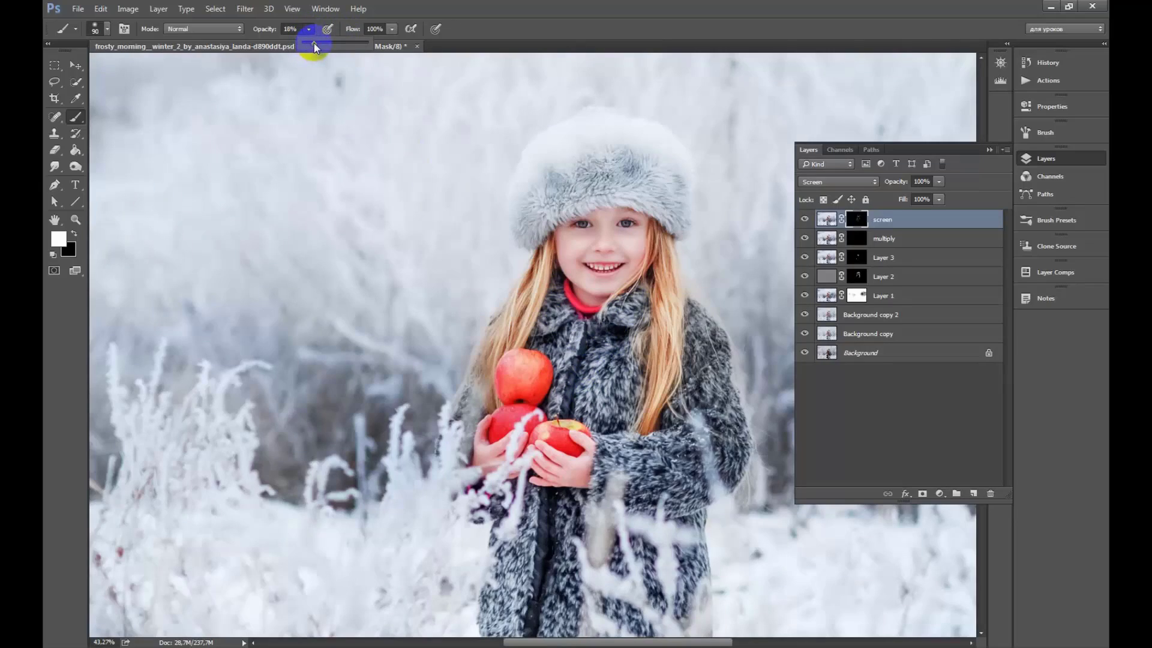
click(536, 396)
mouse_move(540, 385)
mouse_down()
mouse_move(613, 339)
mouse_move(637, 305)
mouse_up()
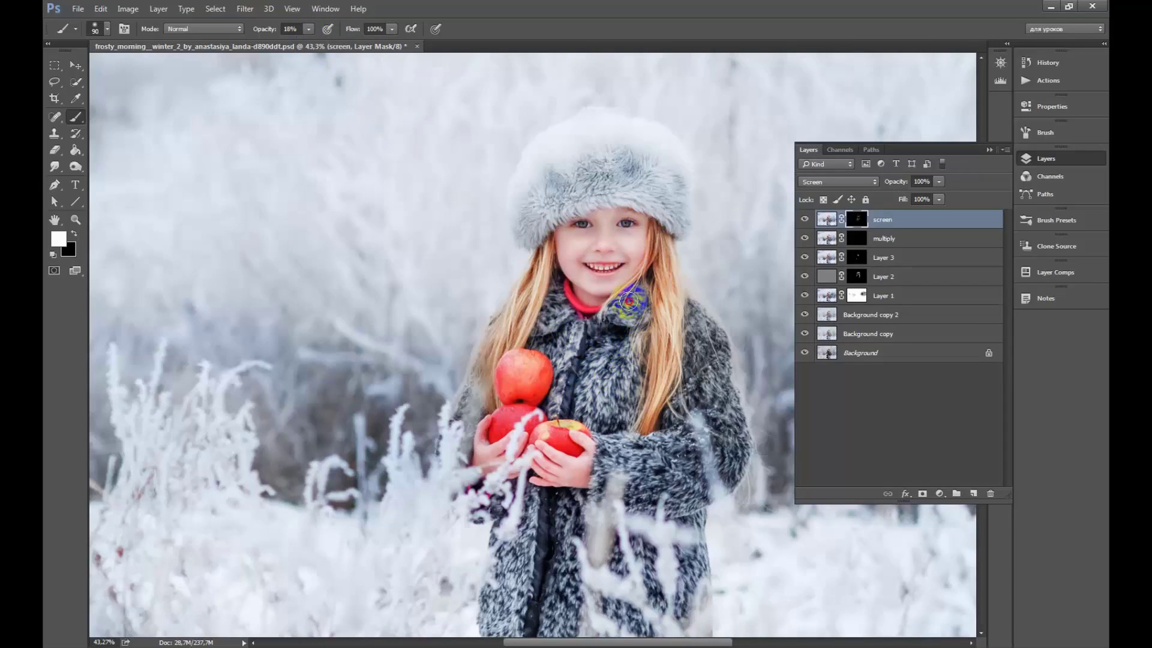
mouse_move(560, 313)
mouse_down()
mouse_move(542, 378)
mouse_move(506, 387)
mouse_move(492, 429)
mouse_up()
Pan across the whole portrait and toggle the Screen layer to compare before and after
drag(544, 266, 566, 209)
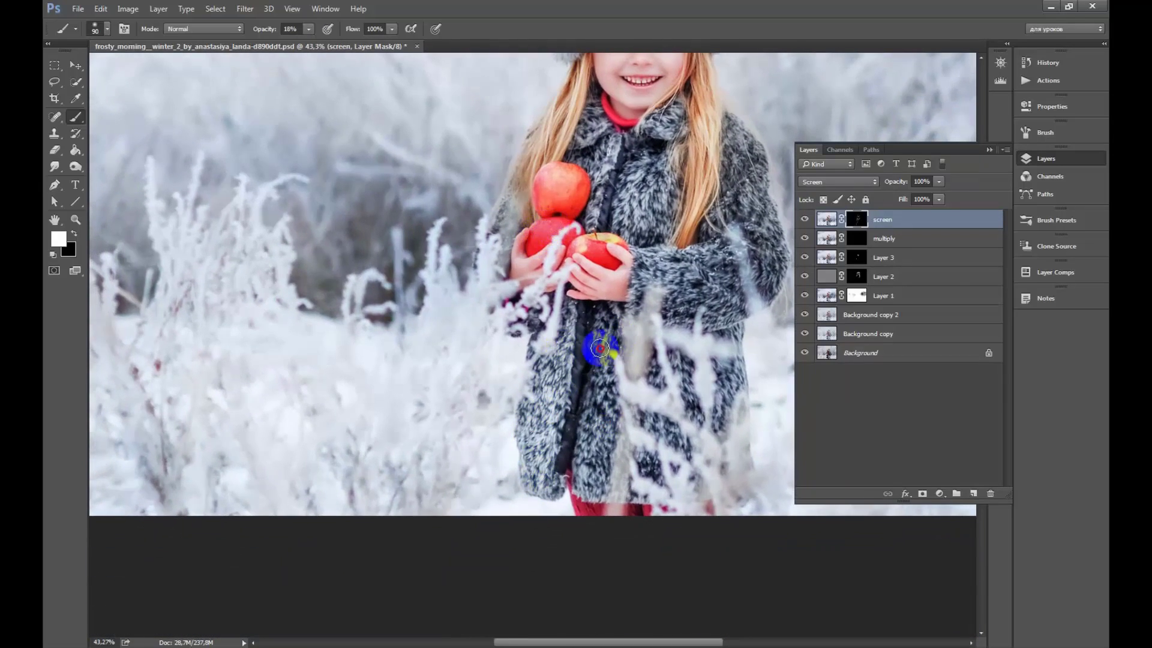
drag(692, 284, 629, 356)
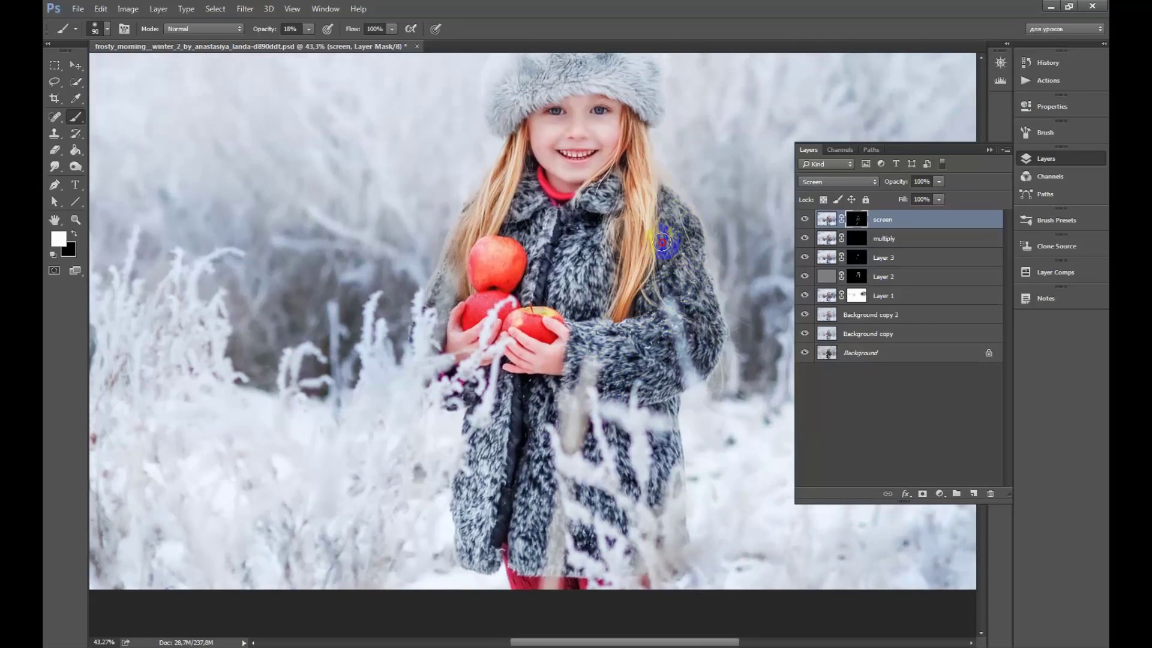
drag(548, 320, 660, 327)
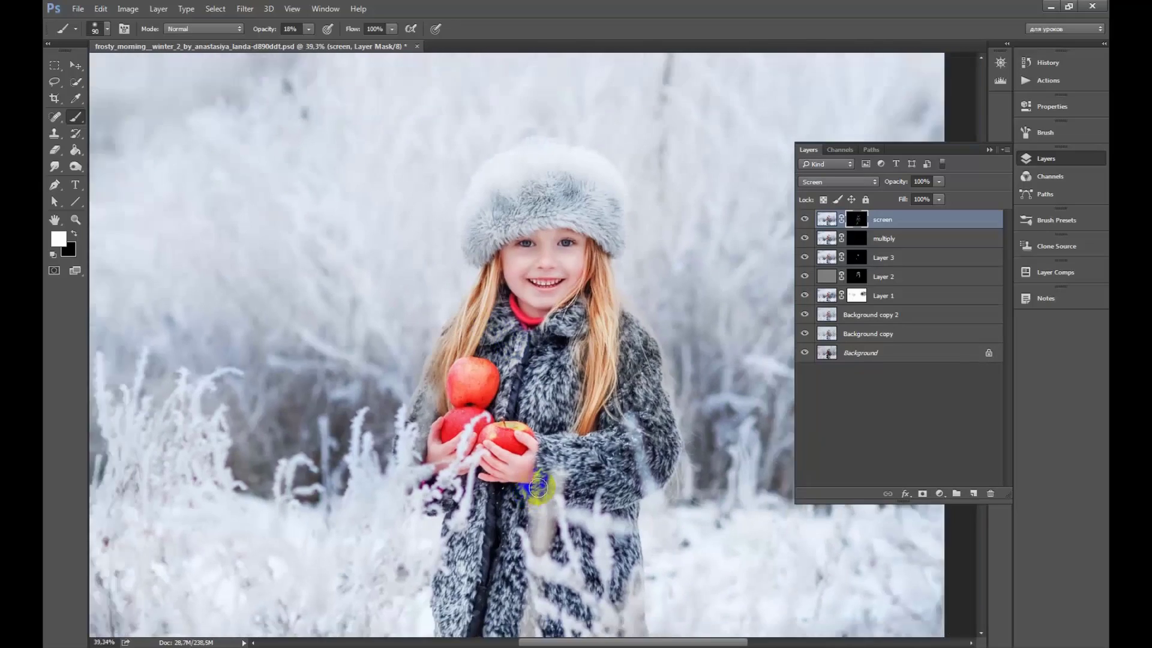
scroll(755, 329, down, 3)
click(805, 220)
click(805, 220)
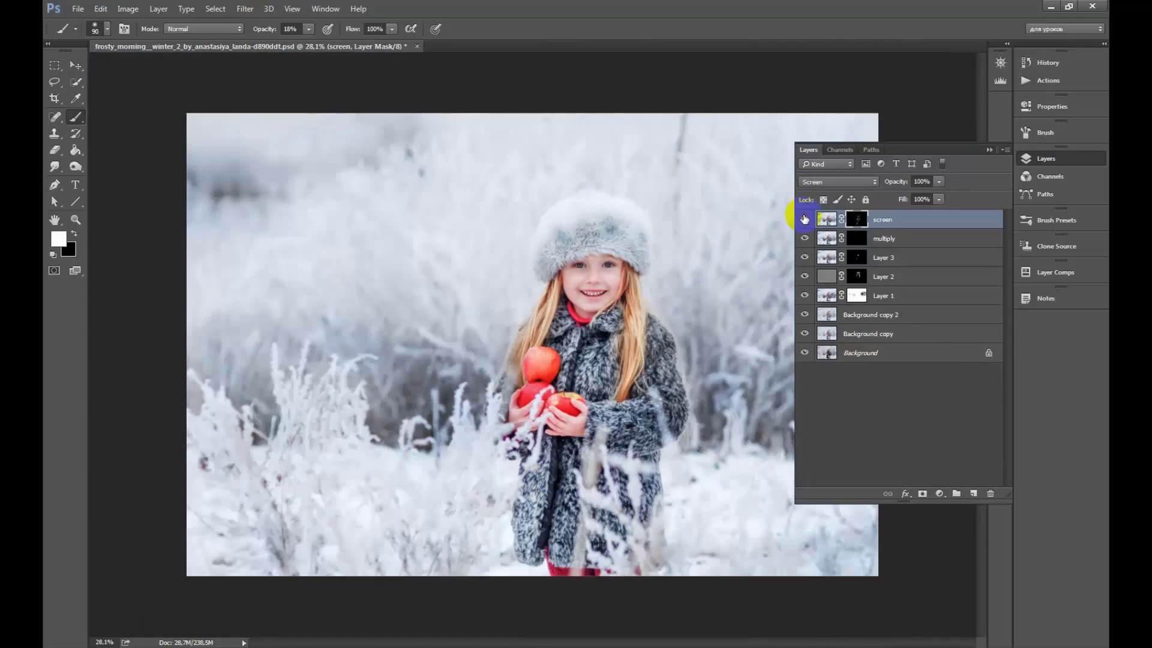
Brighten the area from the mouth corner down to the chin on the Screen mask
scroll(597, 303, up, 3)
scroll(607, 291, up, 1)
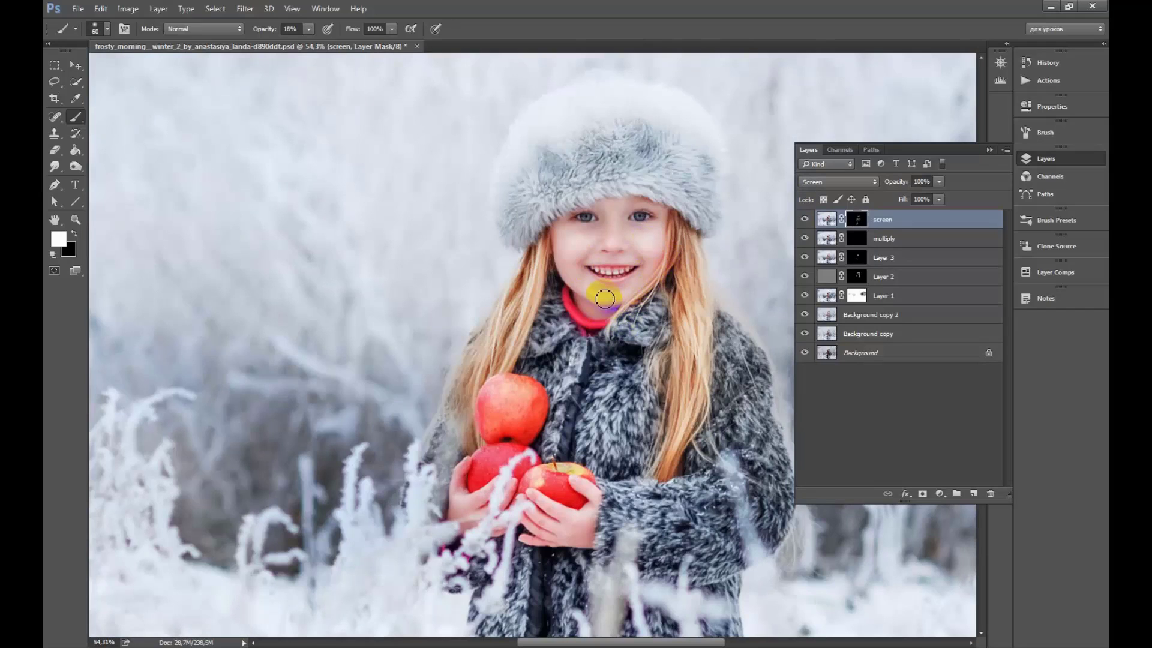
drag(595, 282, 623, 301)
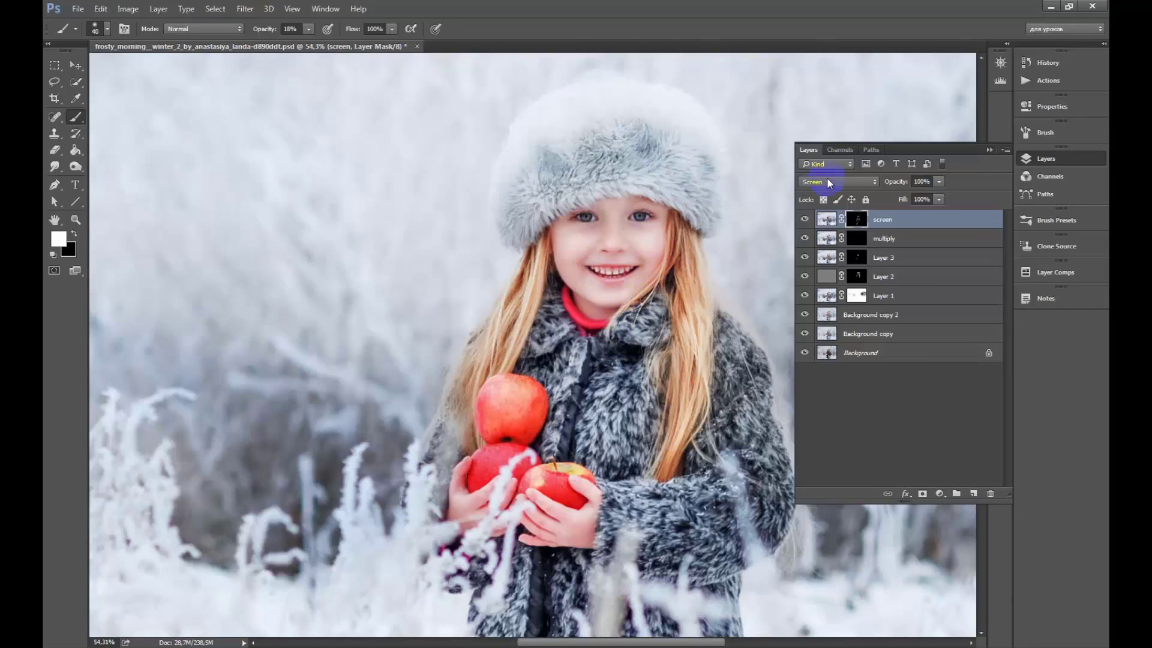
Feather the Screen layer mask's edges to 3.7 px in the Properties panel
double_click(857, 220)
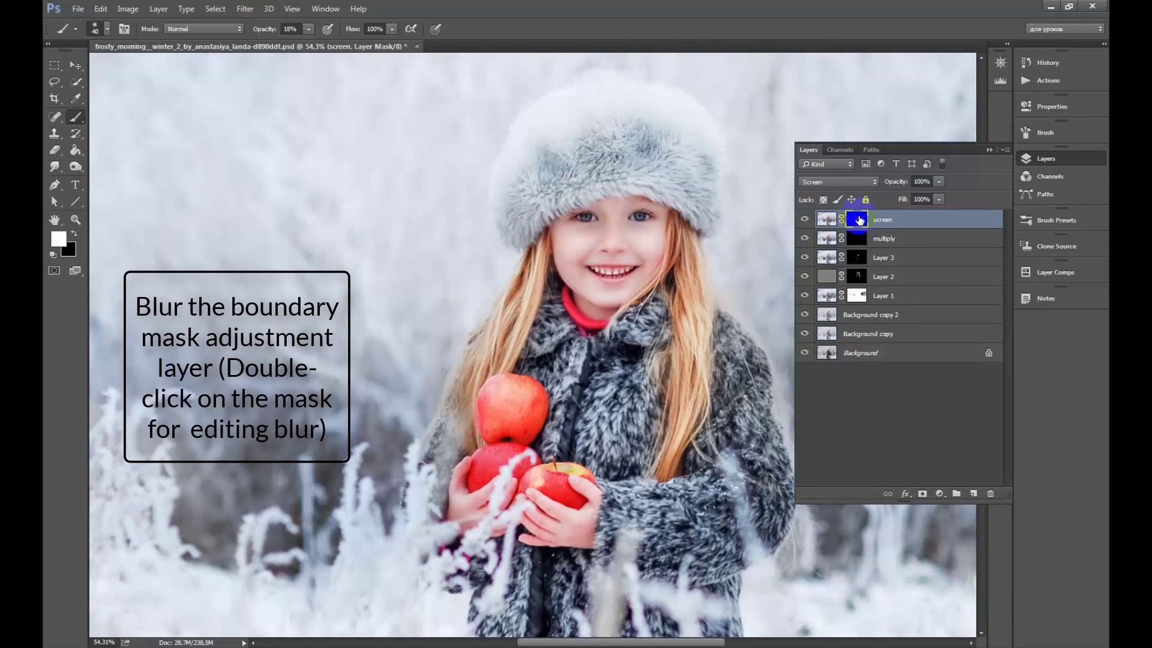
drag(867, 221, 888, 220)
click(1046, 158)
scroll(724, 321, down, 2)
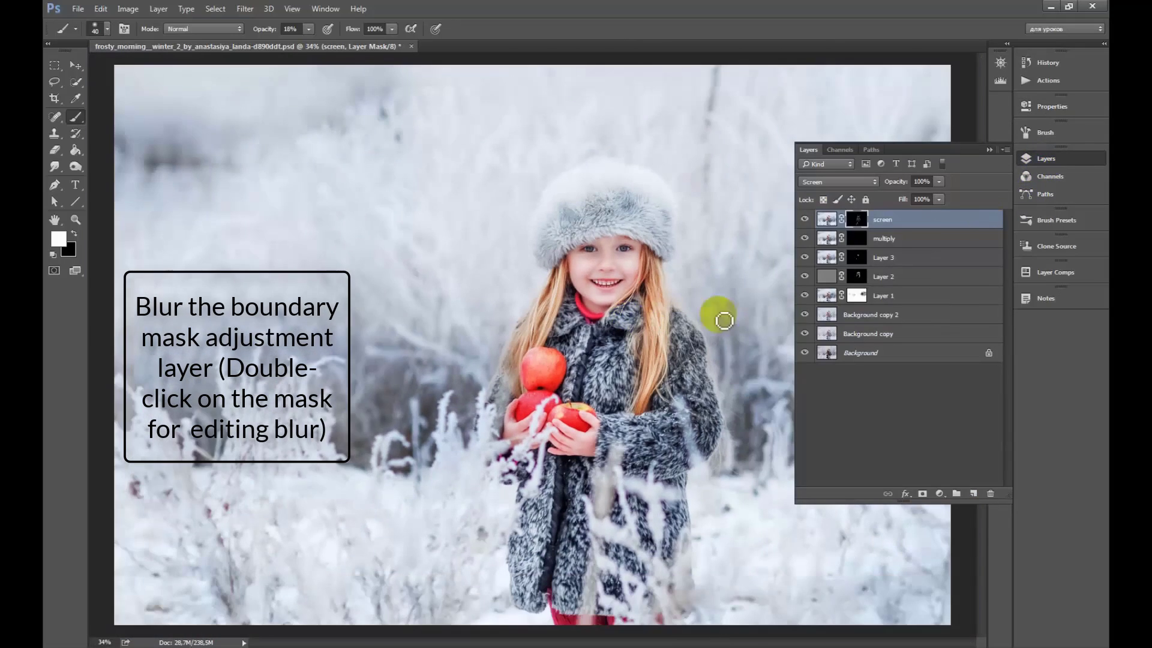
click(823, 273)
Paint soft strokes on the cheeks in Layer 3's mask and save the document
click(857, 258)
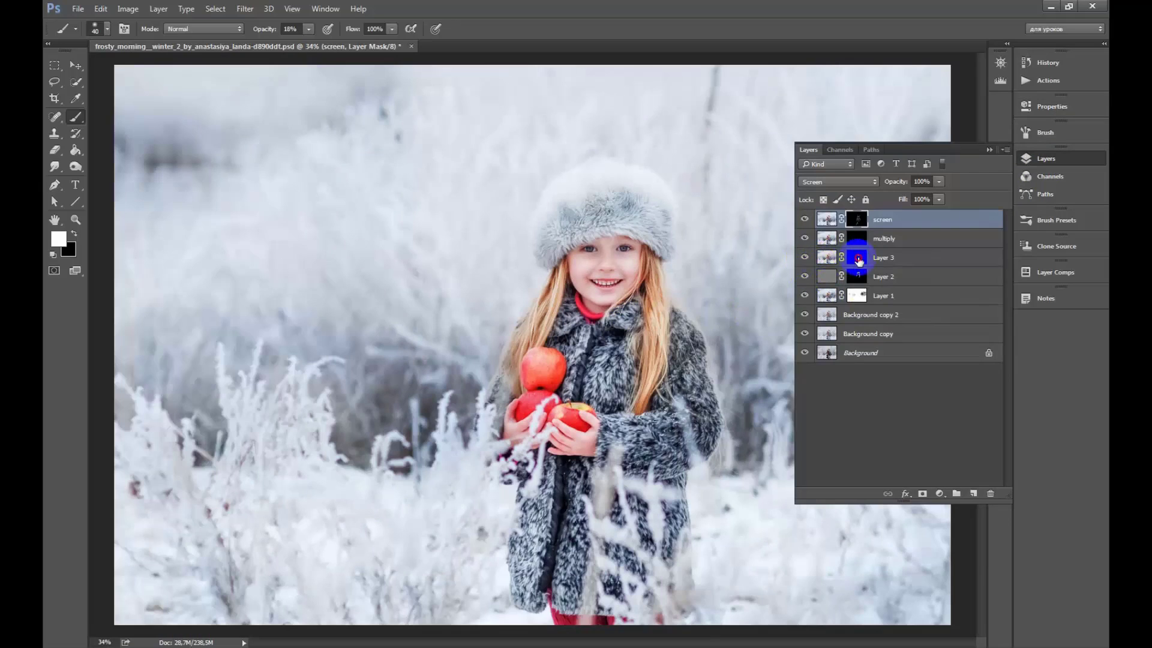
scroll(600, 273, up, 2)
scroll(579, 275, up, 2)
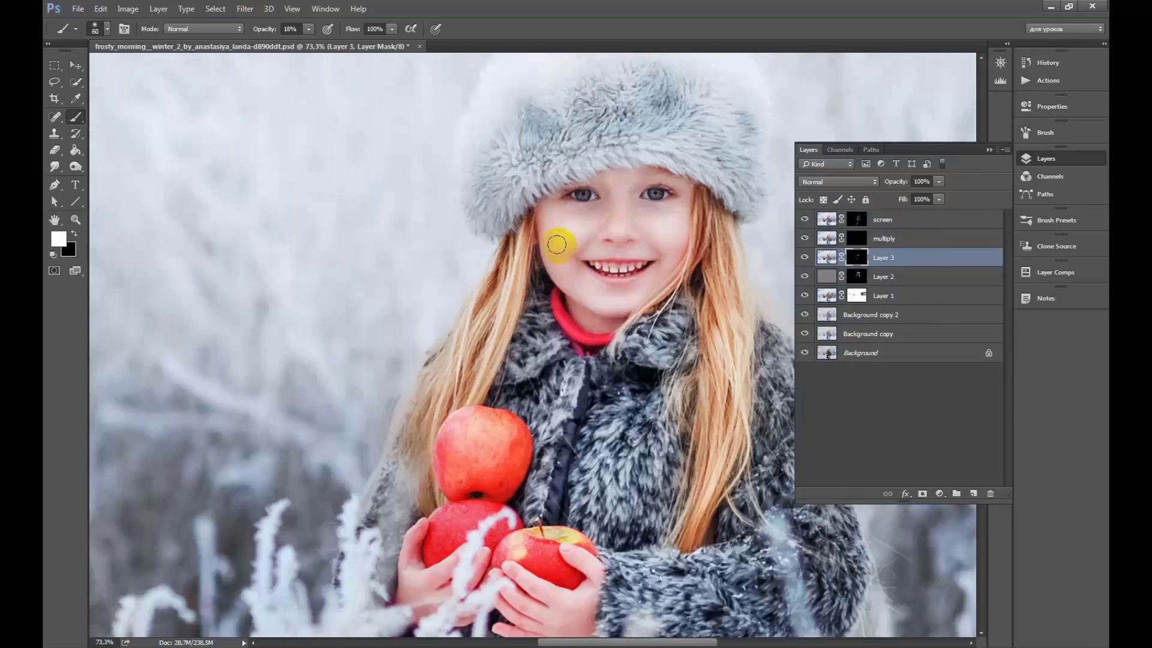
mouse_move(682, 240)
mouse_down()
mouse_move(660, 223)
mouse_move(680, 215)
mouse_move(717, 230)
mouse_up()
scroll(708, 227, down, 2)
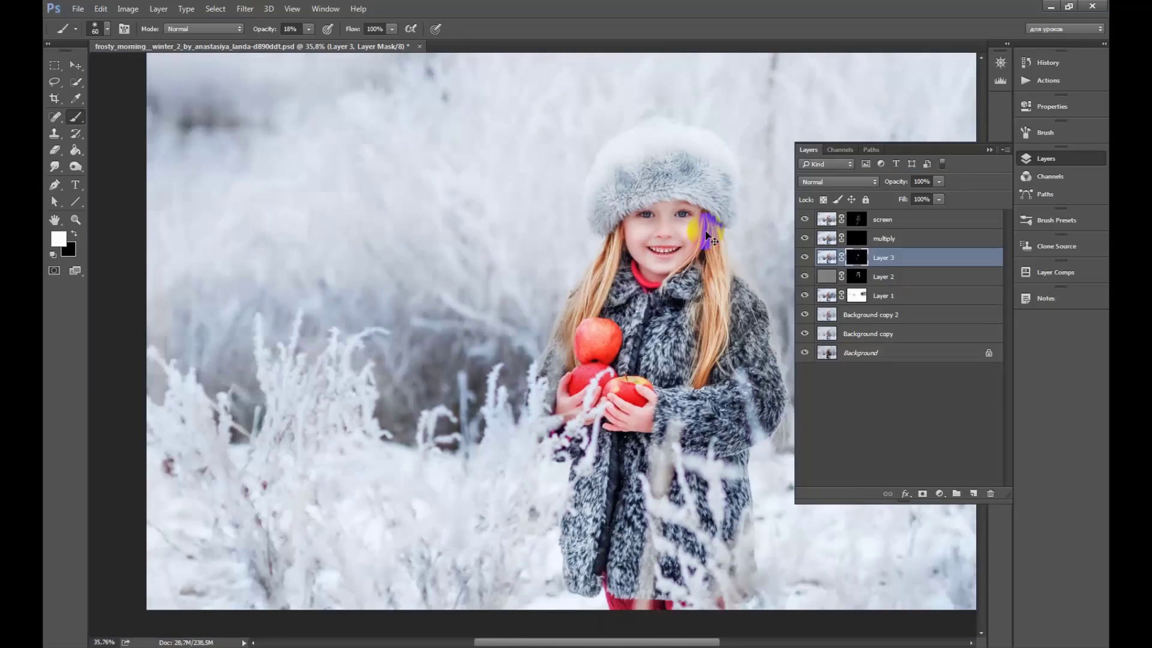
key(ctrl+s)
Faintly brighten the face and chin on the Screen mask at 8% opacity, then compare
click(839, 219)
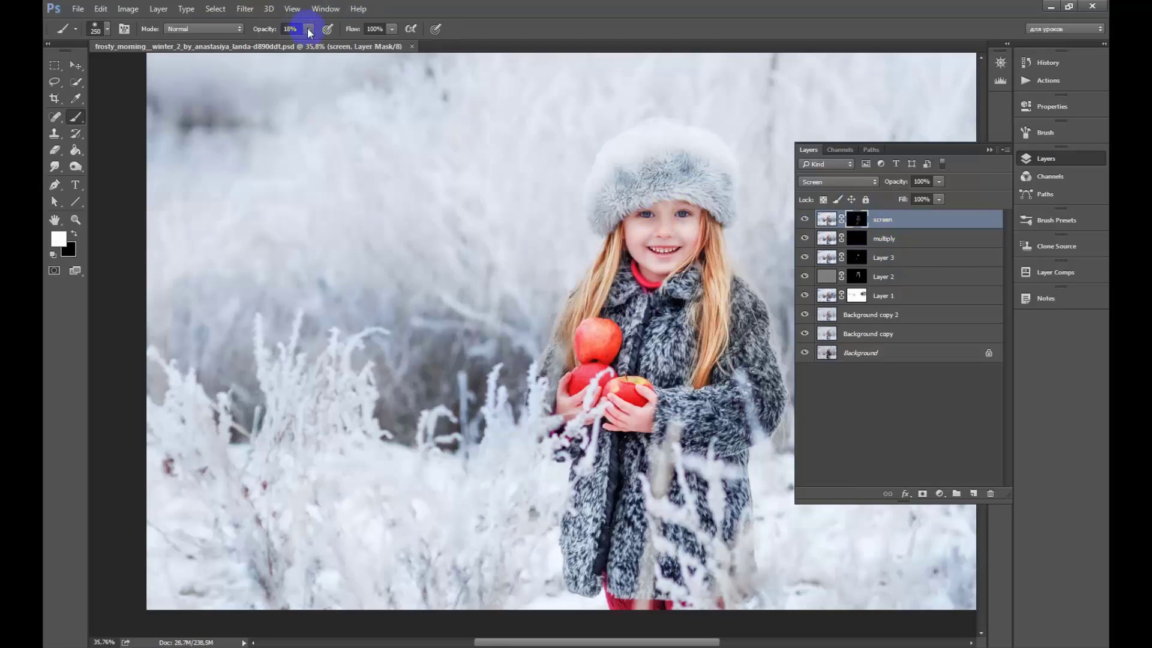
drag(309, 30, 303, 54)
drag(652, 185, 638, 258)
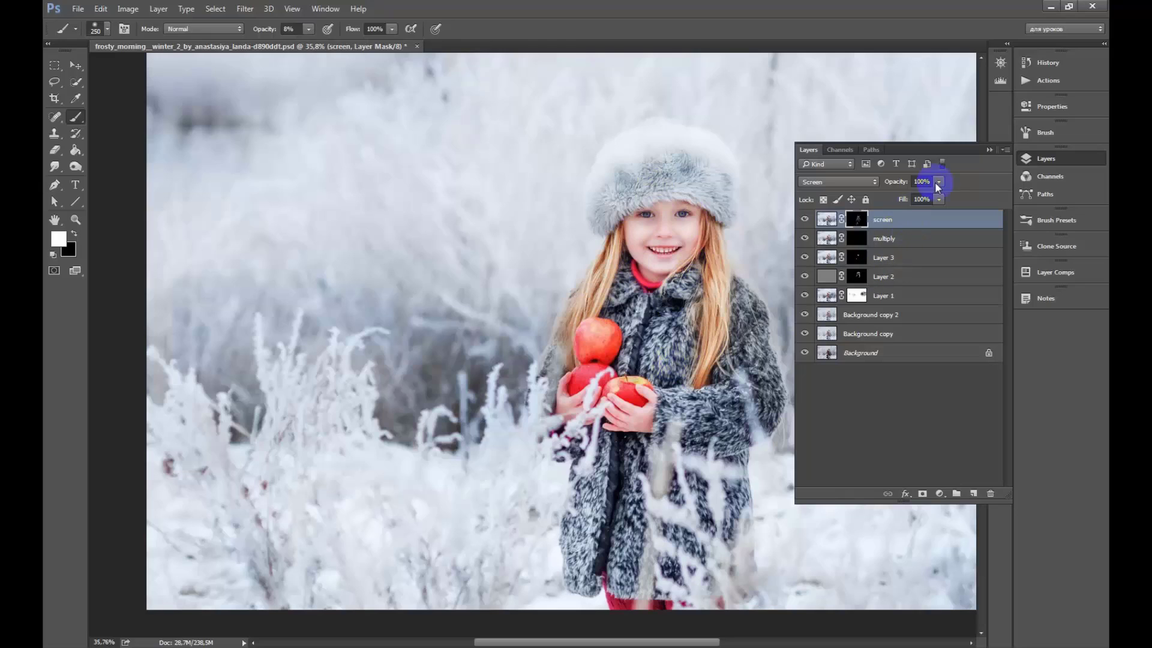
click(804, 220)
click(804, 219)
Darken along the right eyelid and around both eyes on the Multiply layer's mask
click(830, 239)
scroll(678, 243, up, 3)
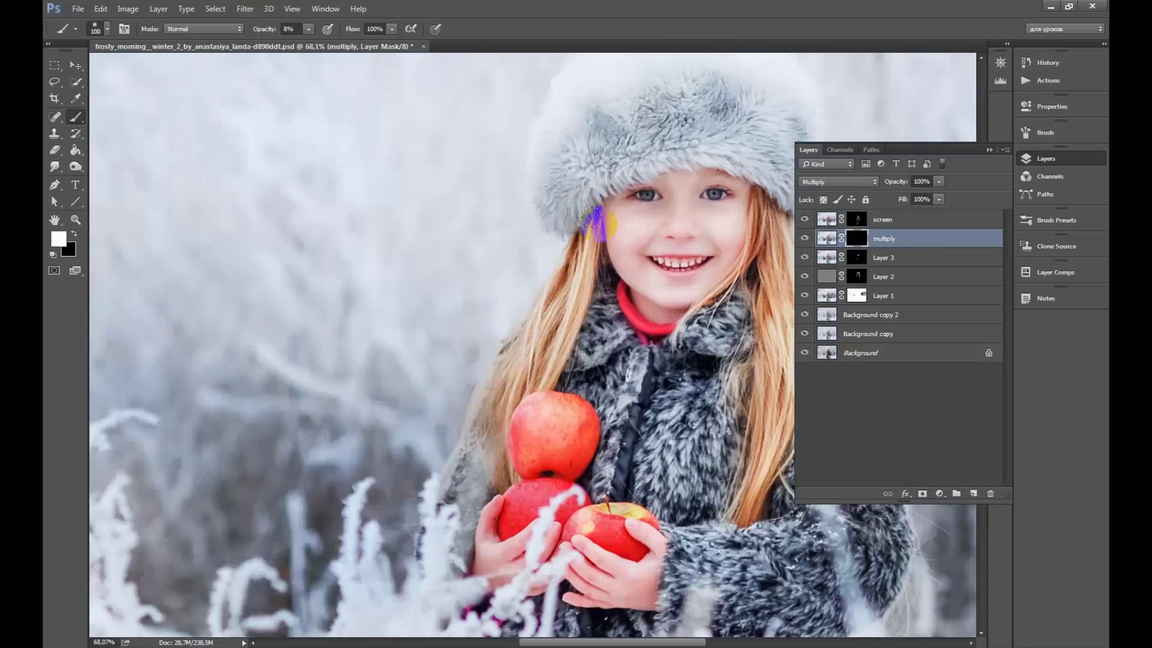
key(bracketleft)
key(bracketleft)
key(bracketleft)
scroll(747, 162, up, 5)
key(bracketleft)
key(bracketleft)
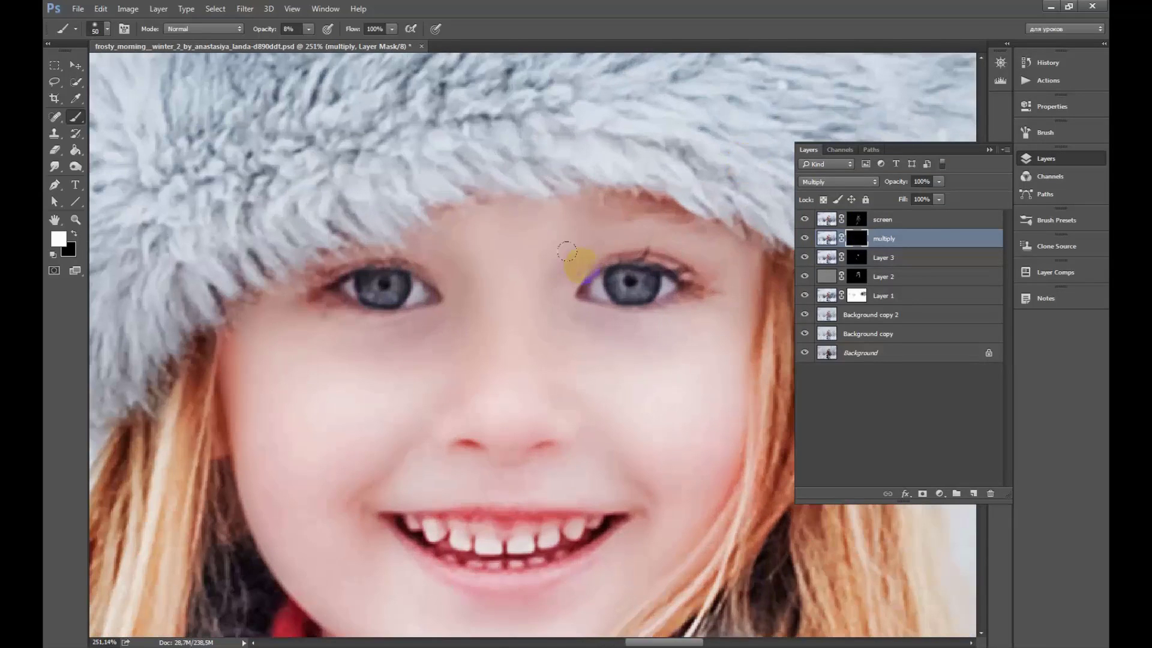
mouse_move(617, 306)
mouse_down()
mouse_move(641, 311)
mouse_move(617, 275)
mouse_up()
click(382, 277)
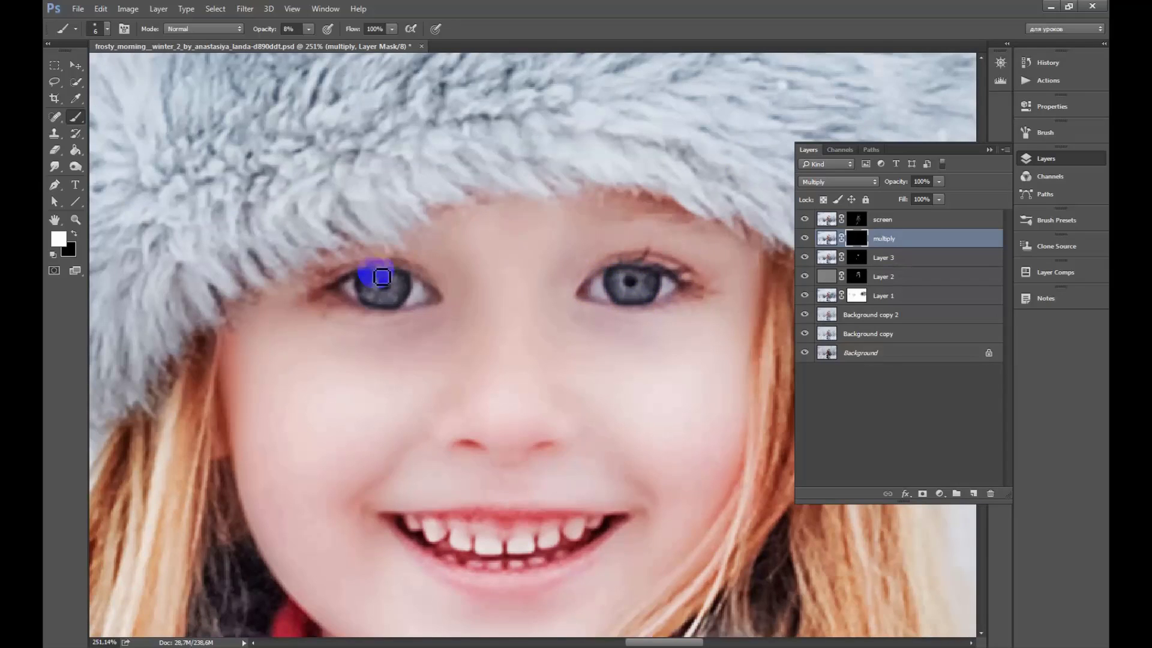
mouse_move(383, 277)
mouse_down()
mouse_move(368, 277)
mouse_move(409, 281)
mouse_move(360, 298)
mouse_move(419, 311)
mouse_move(364, 284)
mouse_move(412, 288)
mouse_move(354, 273)
mouse_move(362, 289)
mouse_move(386, 278)
mouse_move(394, 294)
mouse_up()
Brighten the right eye on the Screen mask at 30% brush opacity
click(857, 218)
key(3)
mouse_move(654, 297)
mouse_down()
mouse_move(628, 282)
mouse_move(632, 306)
mouse_up()
Darken the hairline under the hat on the Multiply mask and lower brush opacity to 7%
click(855, 247)
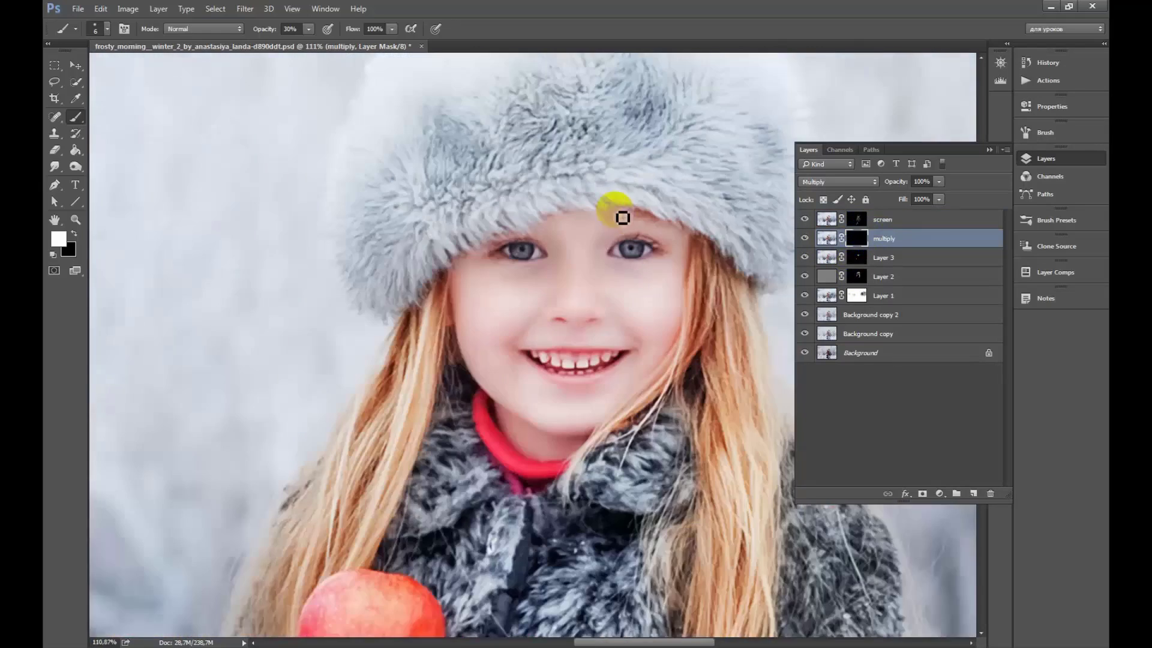
drag(622, 216, 544, 339)
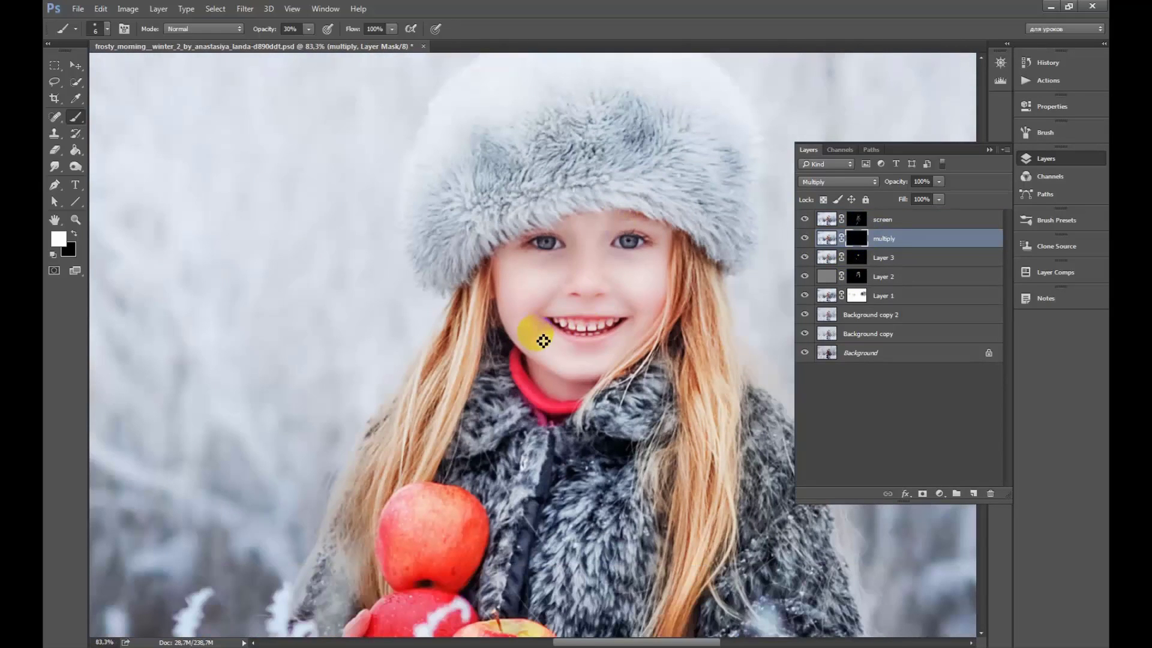
click(310, 27)
drag(294, 47, 292, 45)
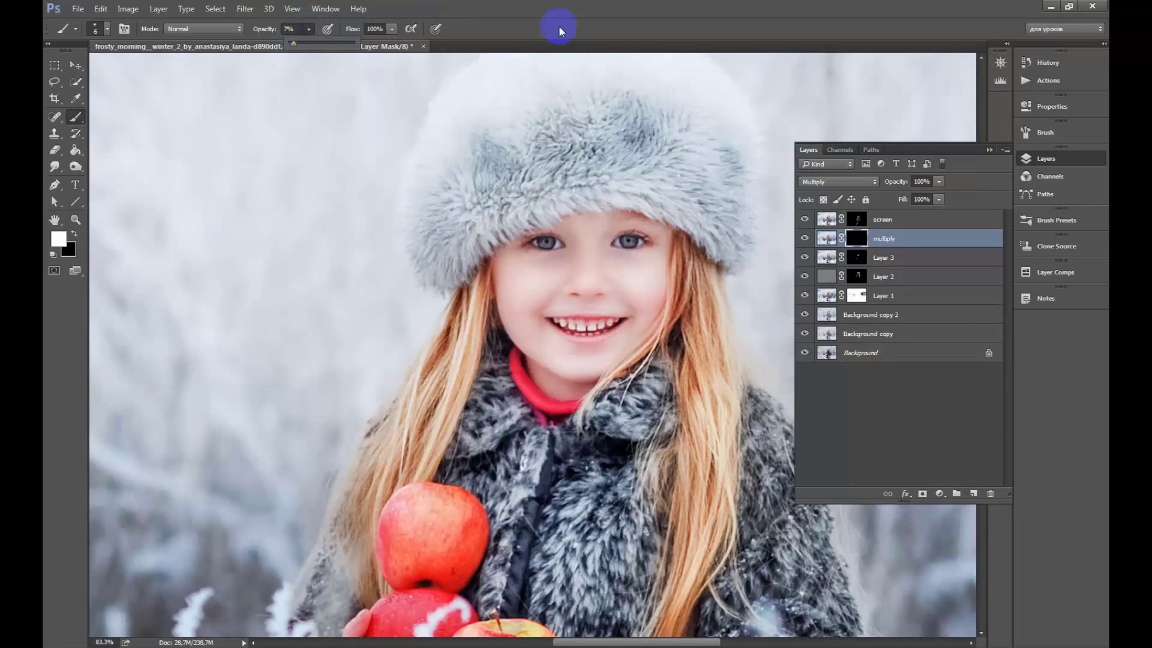
drag(630, 348, 642, 359)
key(bracketright)
key(bracketright)
key(bracketright)
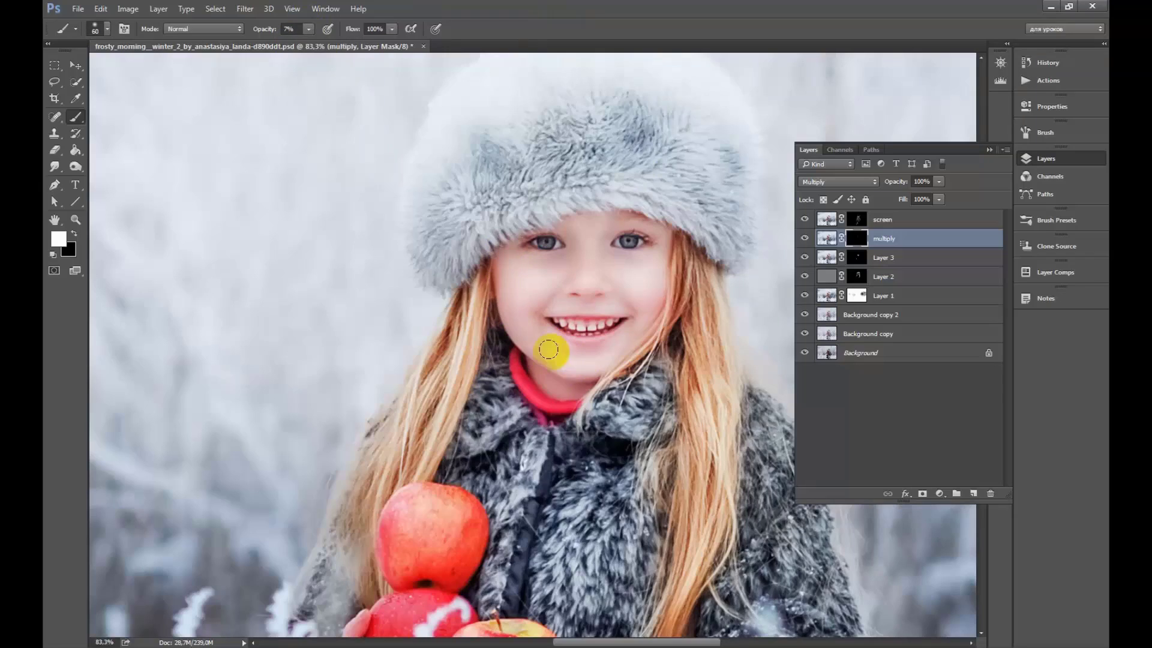
key(bracketleft)
At 7% opacity, darken the right cheek up to the hairline, the hat edge and across the face
click(673, 306)
key(bracketleft)
drag(673, 306, 674, 251)
drag(631, 346, 670, 229)
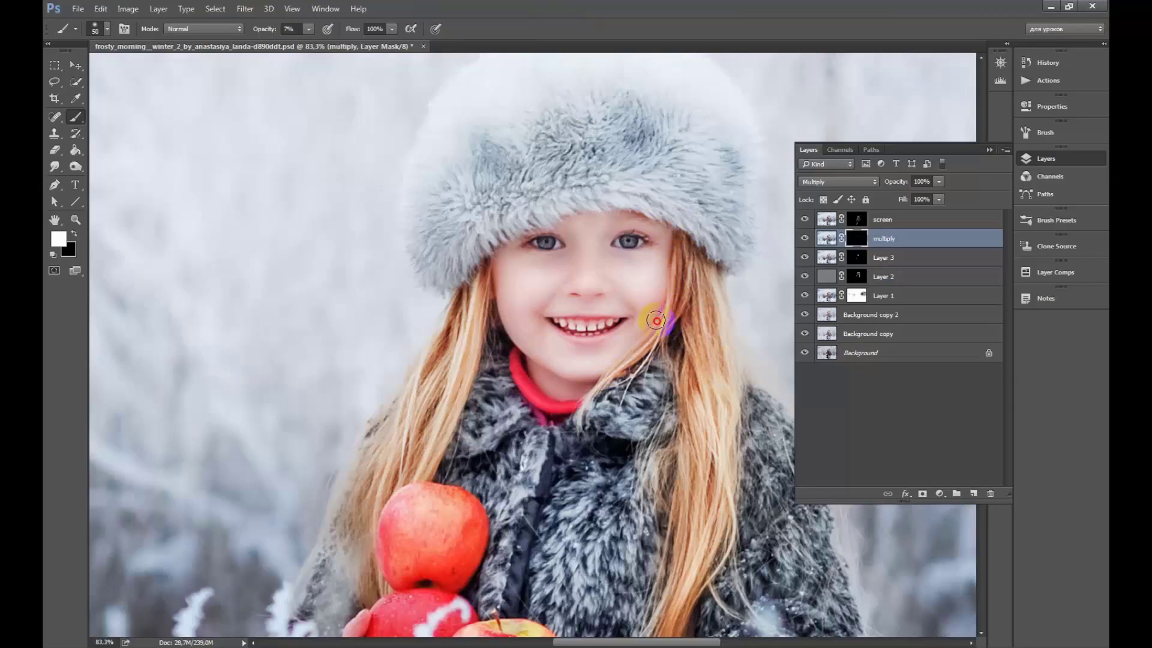
mouse_move(657, 321)
mouse_down()
mouse_move(522, 250)
mouse_move(612, 236)
mouse_move(598, 326)
mouse_move(581, 300)
mouse_move(598, 296)
mouse_move(589, 382)
mouse_move(596, 355)
mouse_move(563, 352)
mouse_up()
key(bracketright)
key(bracketright)
scroll(540, 359, down, 5)
scroll(490, 384, down, 3)
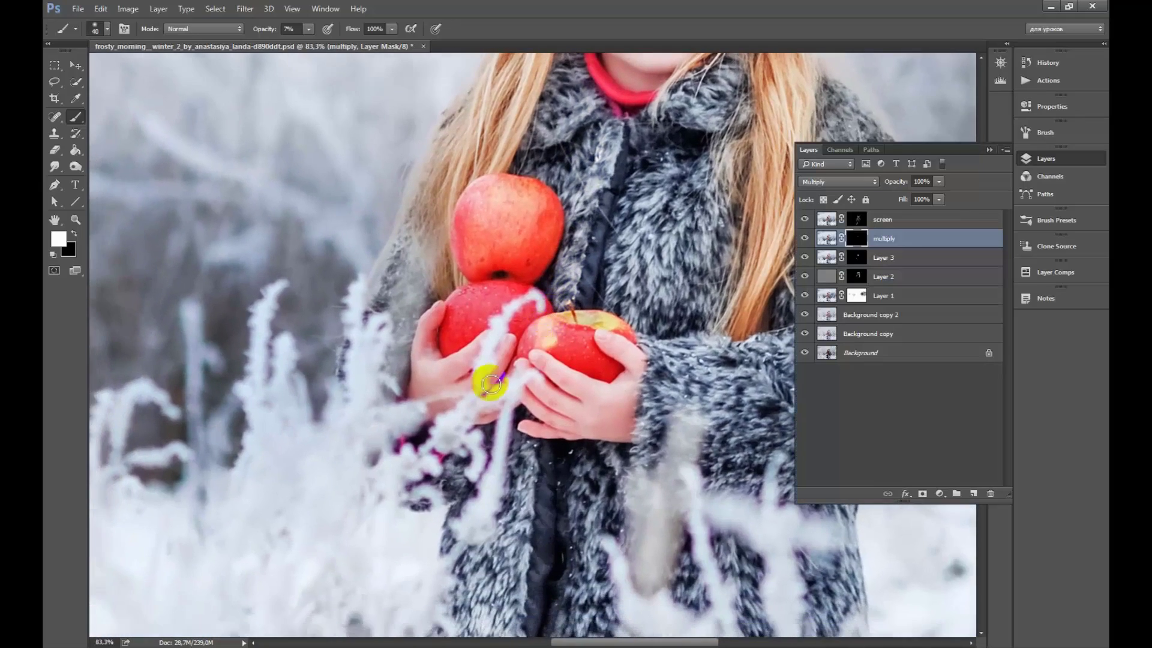
scroll(490, 384, down, 3)
scroll(653, 84, up, 1)
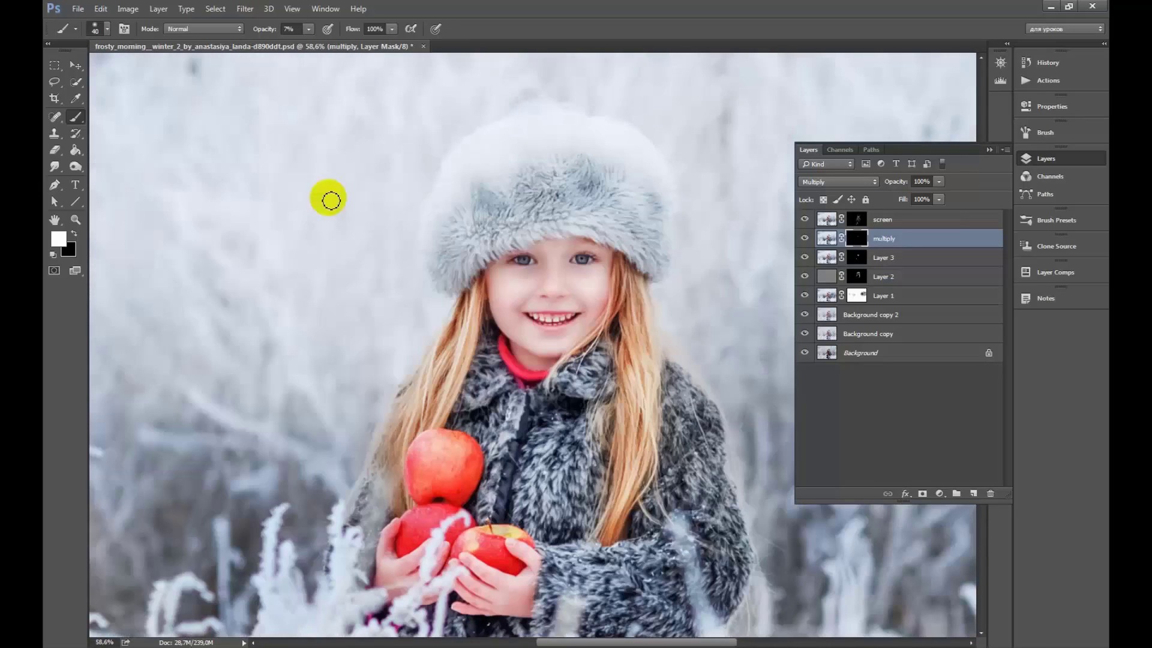
Darken the left-side hair and the area from the coat collar to the top apple
key(bracketright)
key(bracketright)
key(bracketright)
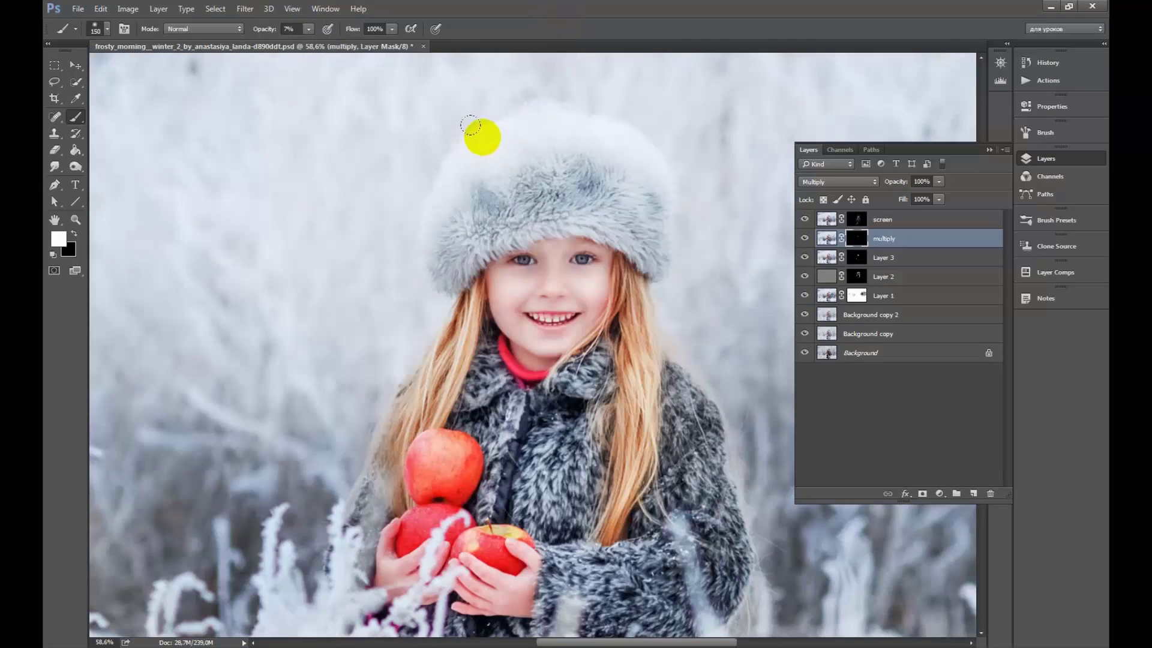
key(bracketright)
key(bracketright)
key(bracketright)
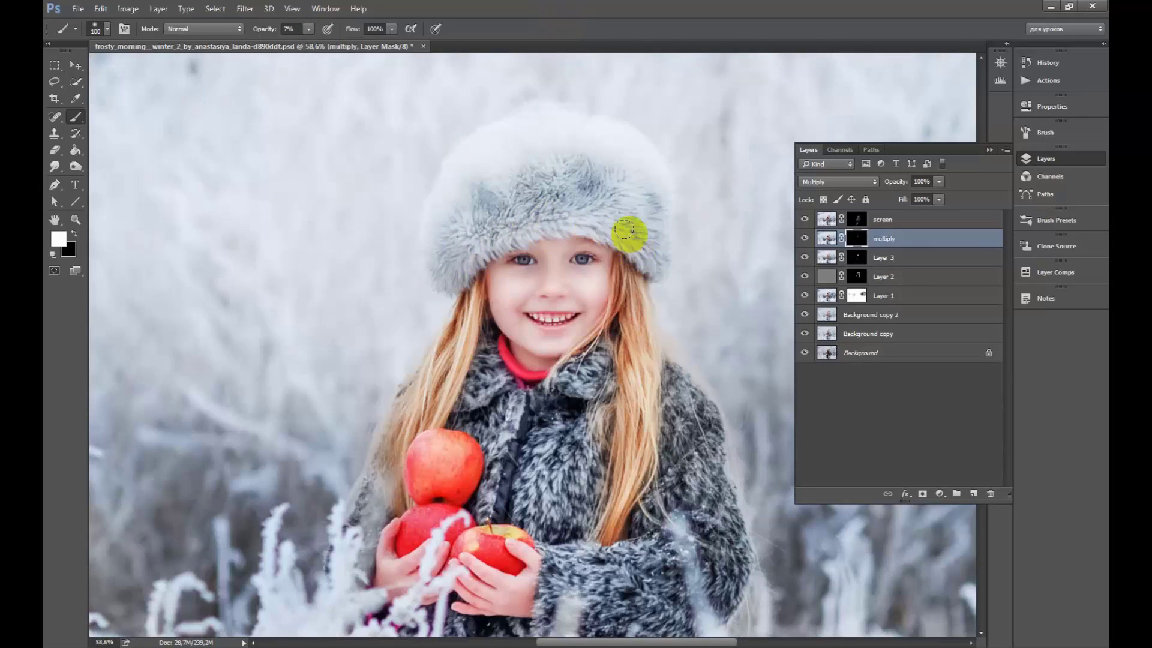
key(bracketleft)
key(bracketleft)
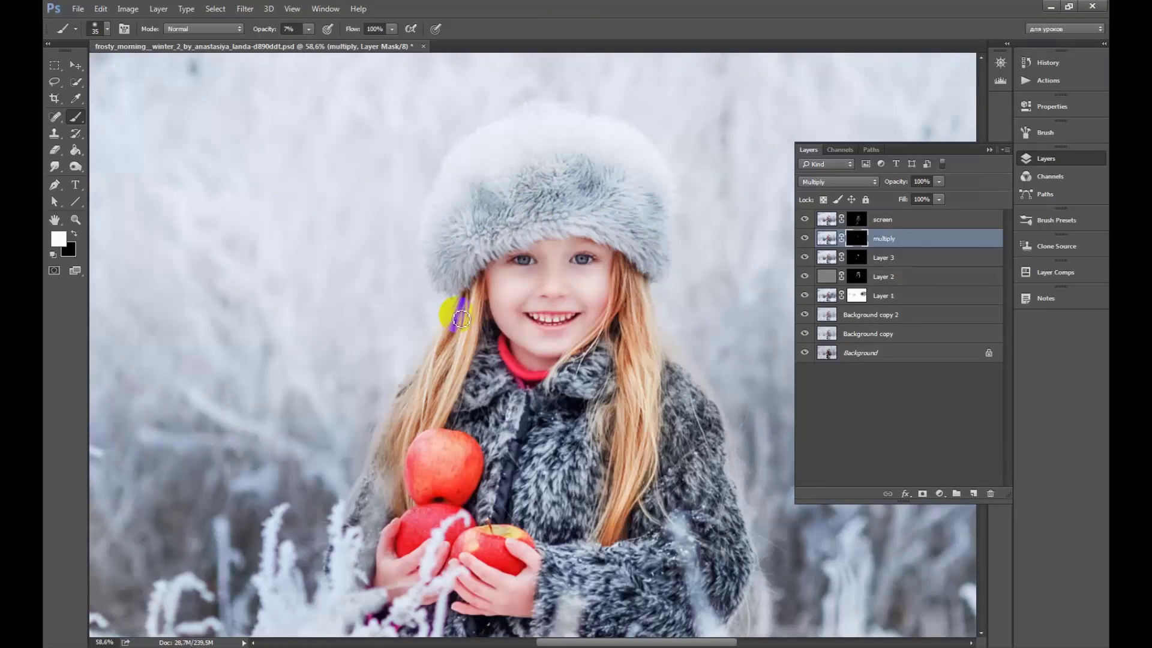
drag(461, 319, 438, 401)
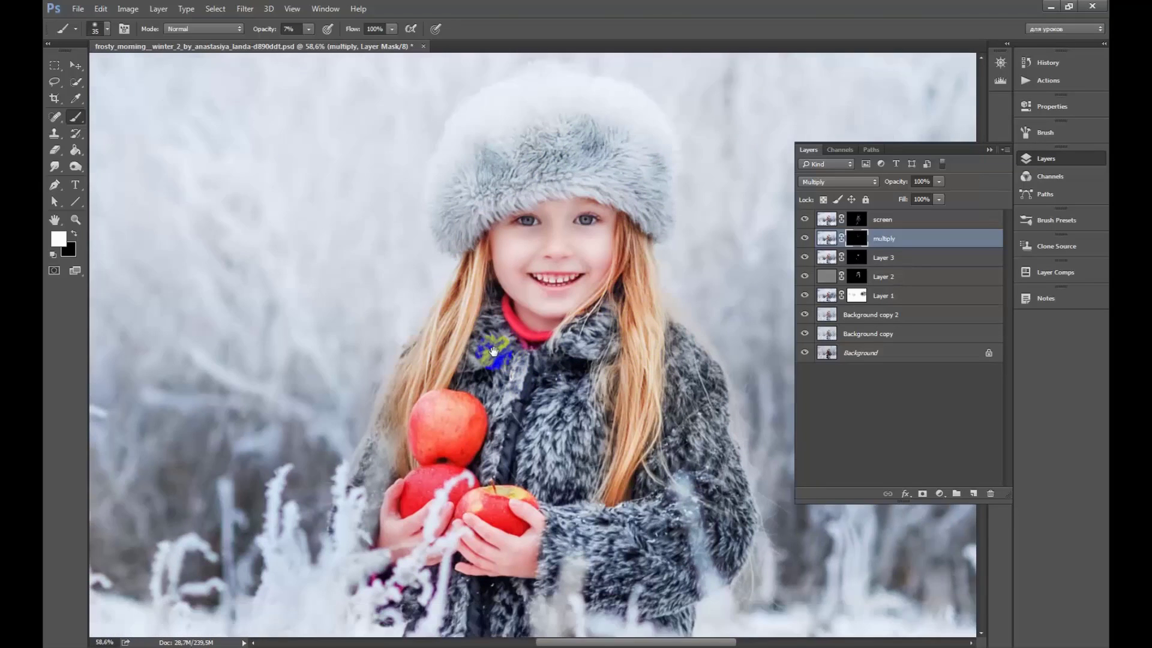
drag(516, 372, 542, 216)
key(bracketright)
key(bracketright)
key(bracketright)
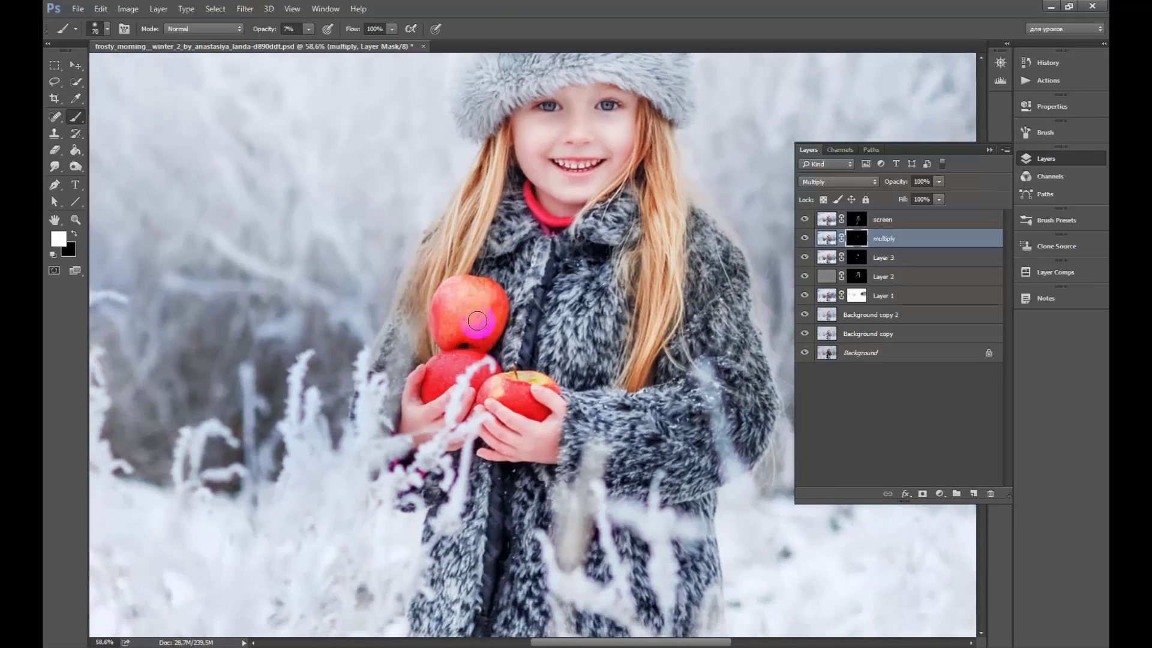
key(bracketleft)
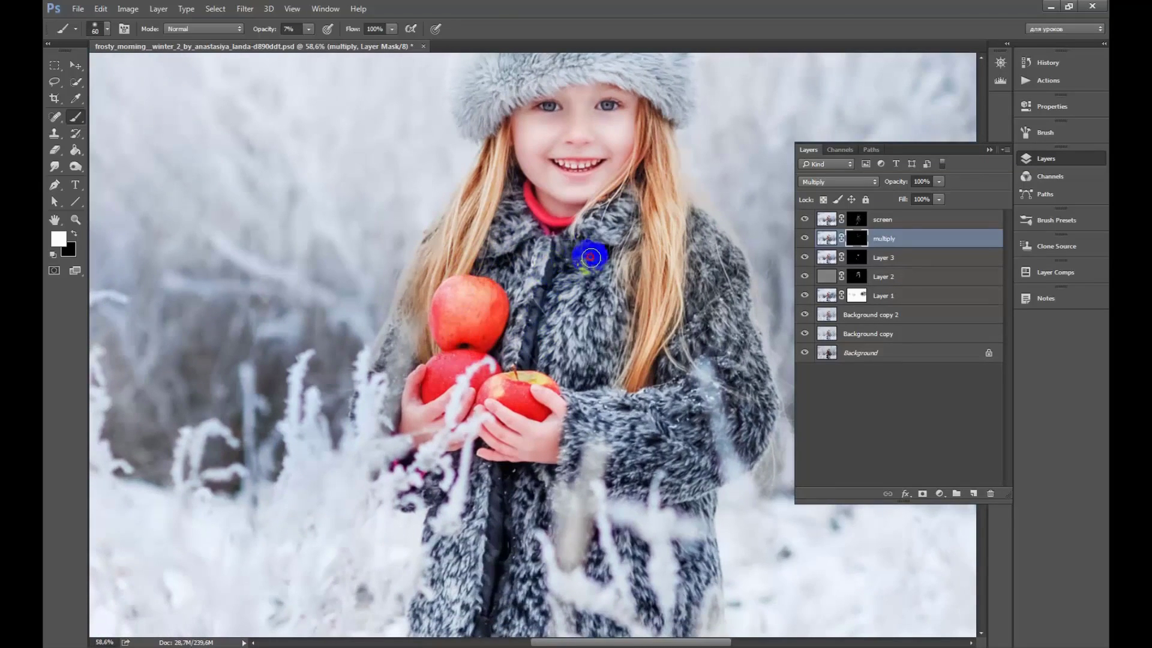
drag(590, 257, 507, 290)
Darken along the coat sleeve on the Multiply mask
scroll(592, 212, down, 3)
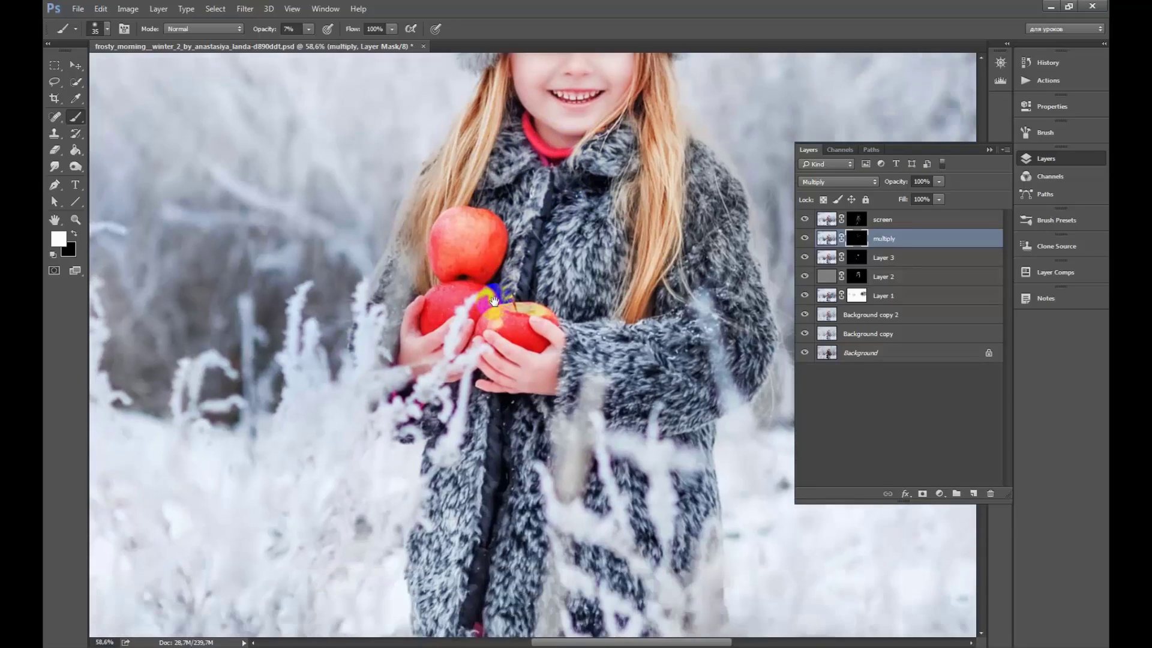
scroll(489, 360, down, 3)
key(bracketright)
key(bracketright)
key(bracketright)
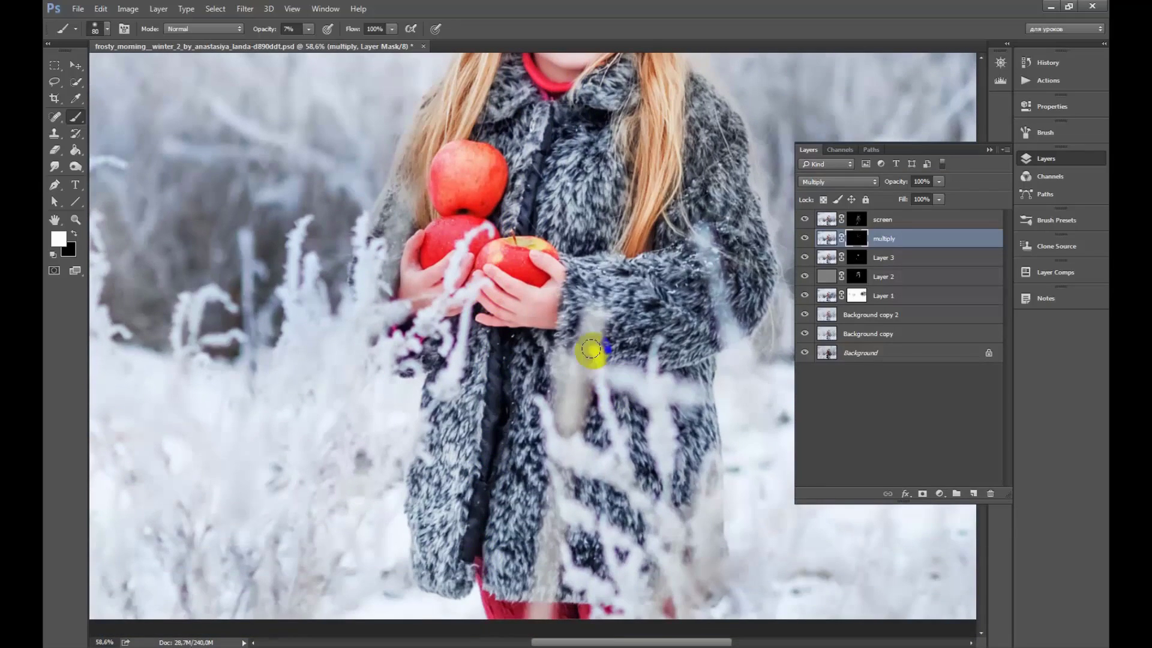
key(bracketleft)
drag(743, 274, 774, 258)
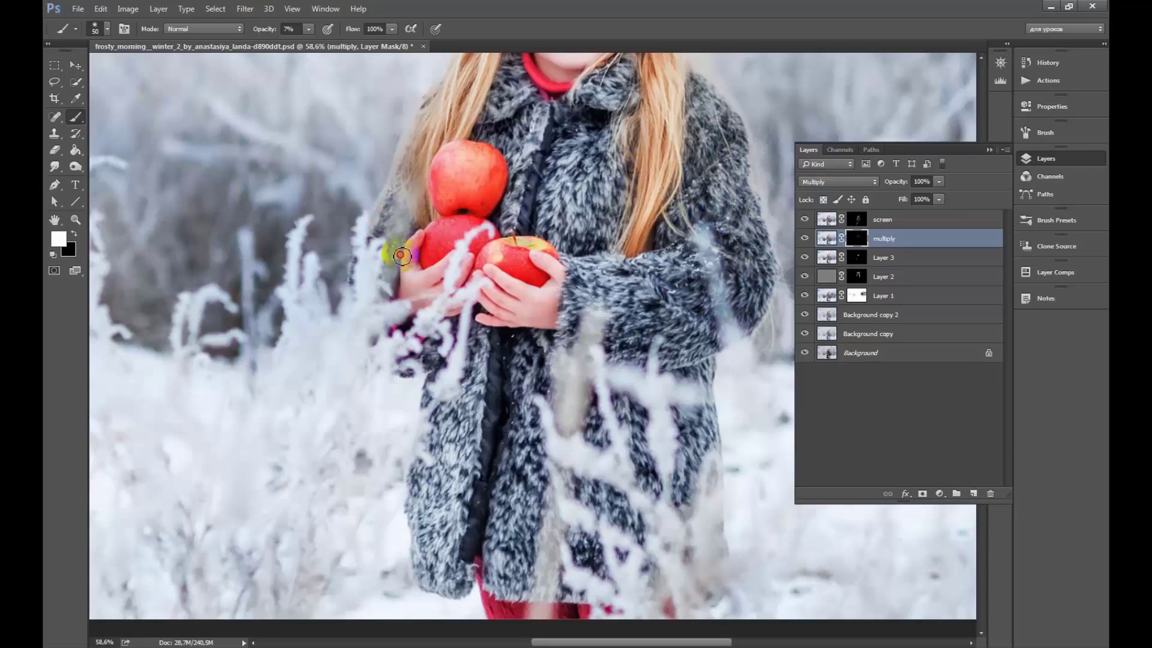
Fit the whole image on screen and hide the Multiply layer to compare
scroll(436, 423, down, 2)
key(ctrl+minus)
key(ctrl+0)
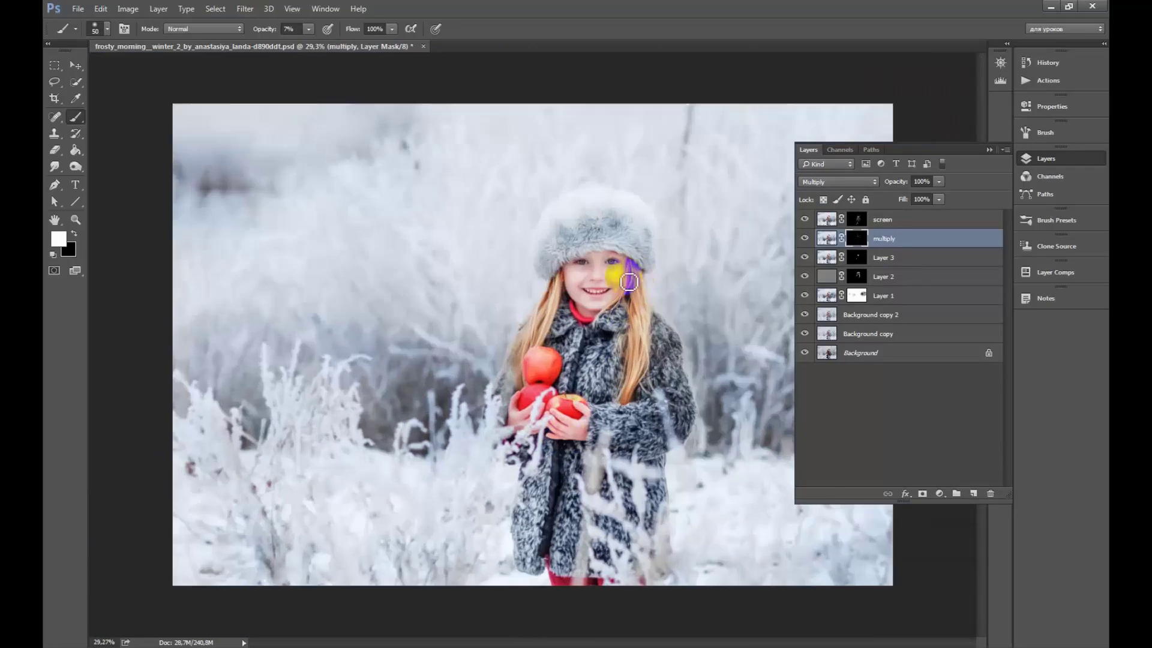
click(804, 238)
Stamp all visible layers into a new top Layer 4 set to Soft Light blending
click(804, 239)
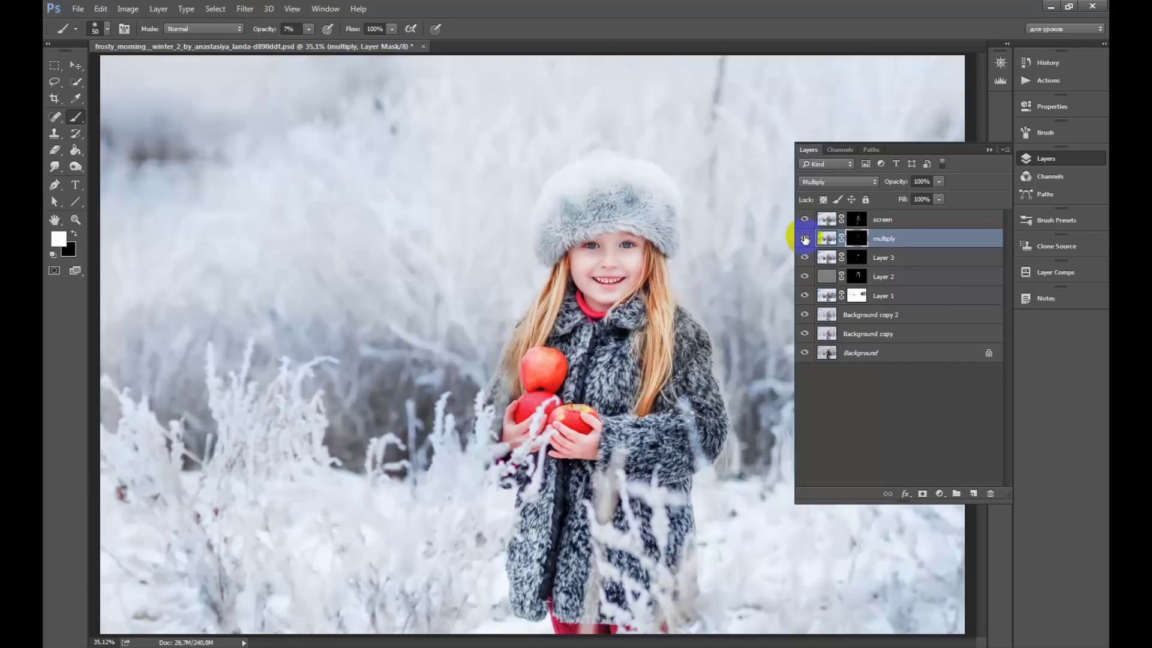
click(939, 218)
key(ctrl+alt+shift+e)
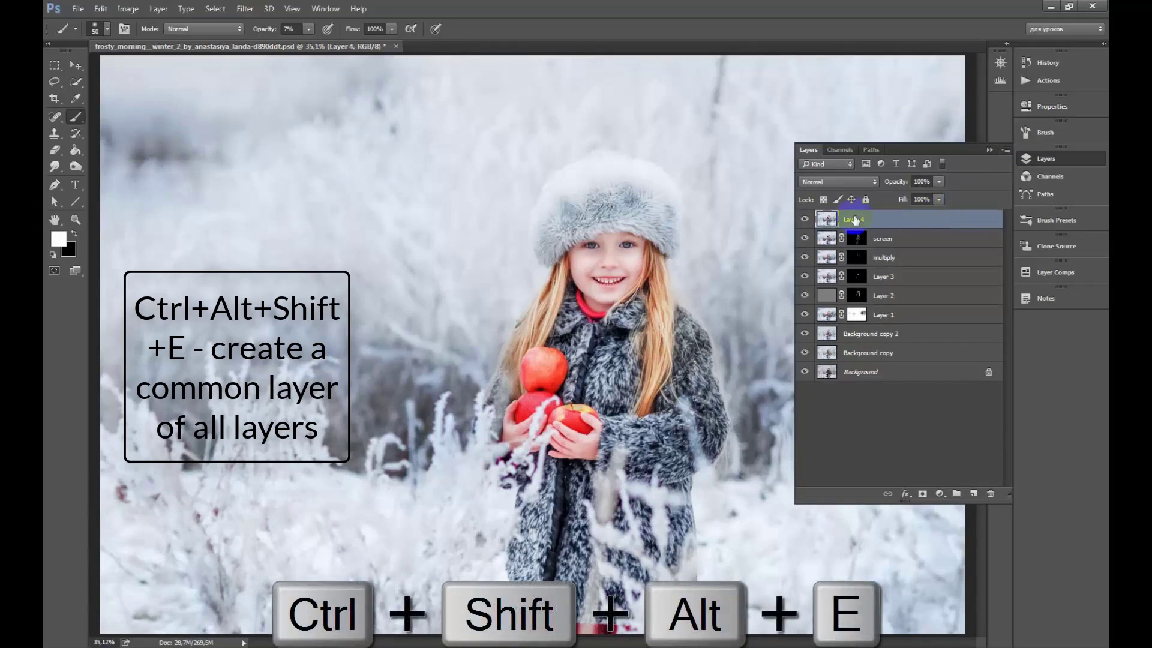
click(837, 181)
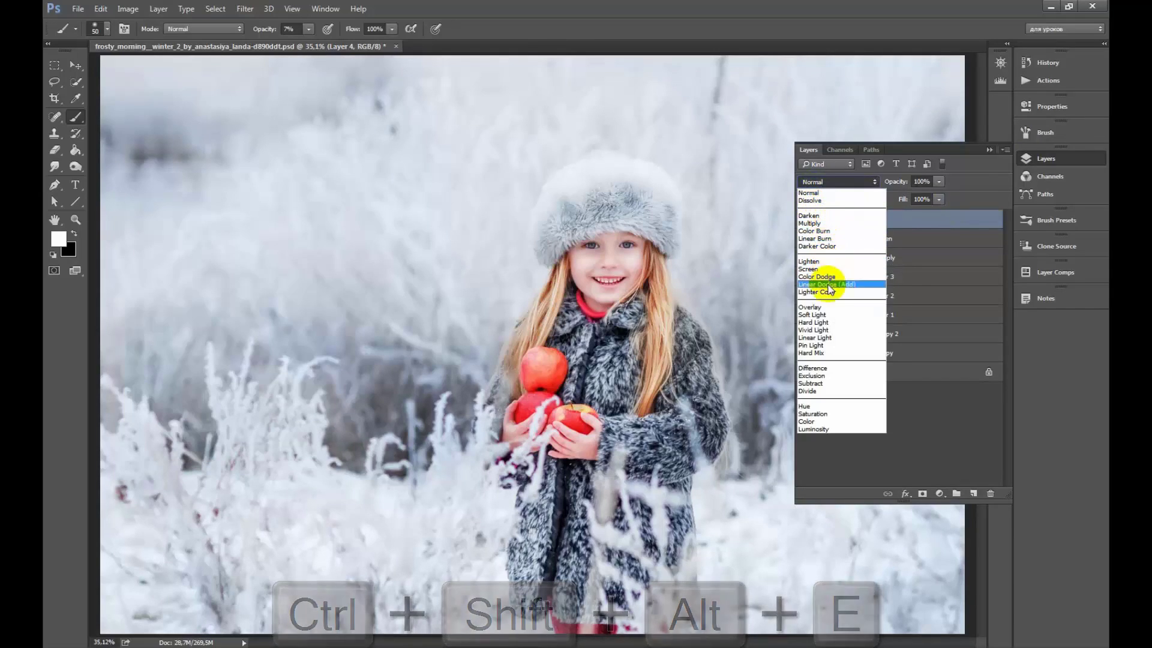
click(828, 315)
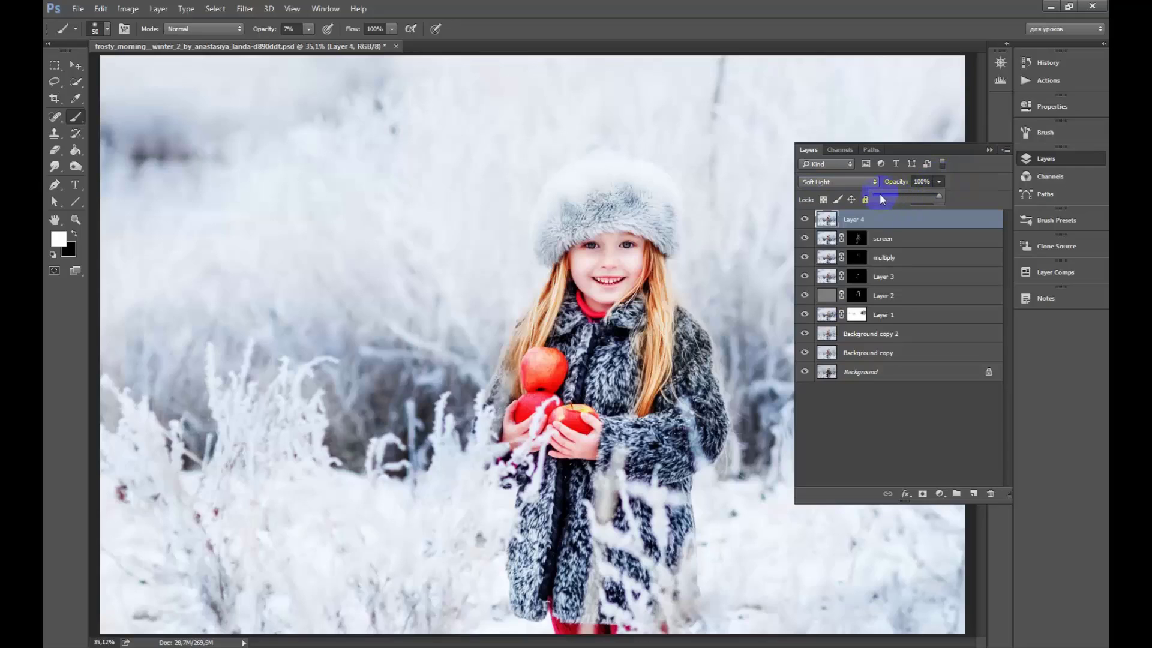
Set Layer 4 to 18% opacity, compare it on and off, save, and add empty Layer 5
click(880, 198)
click(805, 220)
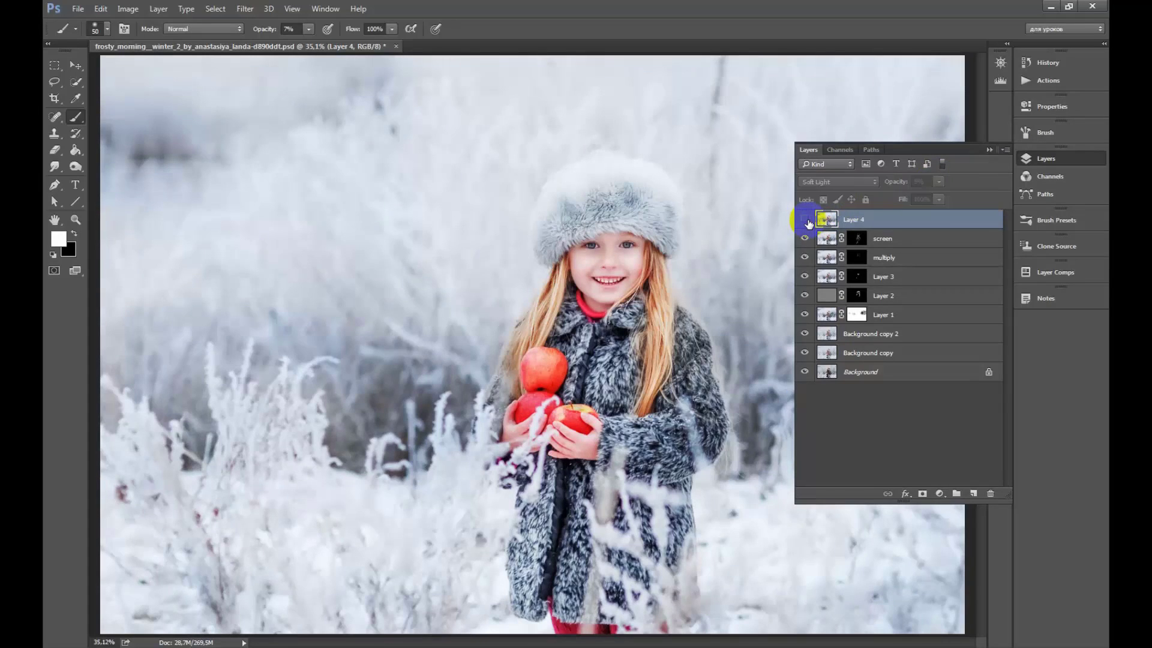
text(5)
click(939, 199)
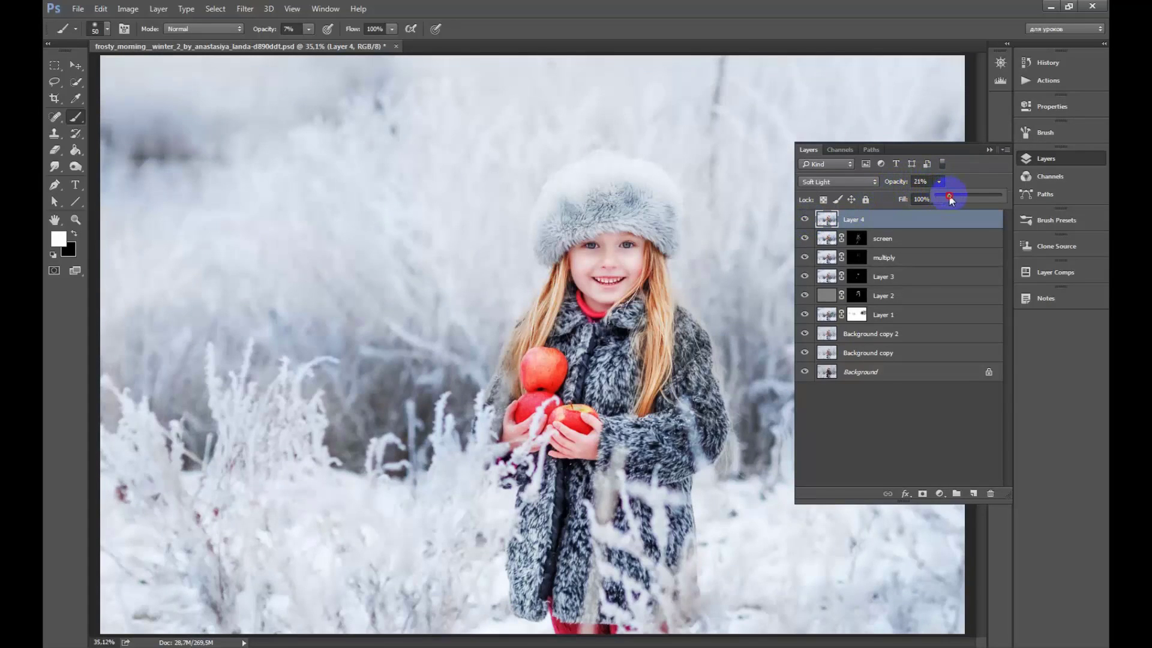
click(805, 220)
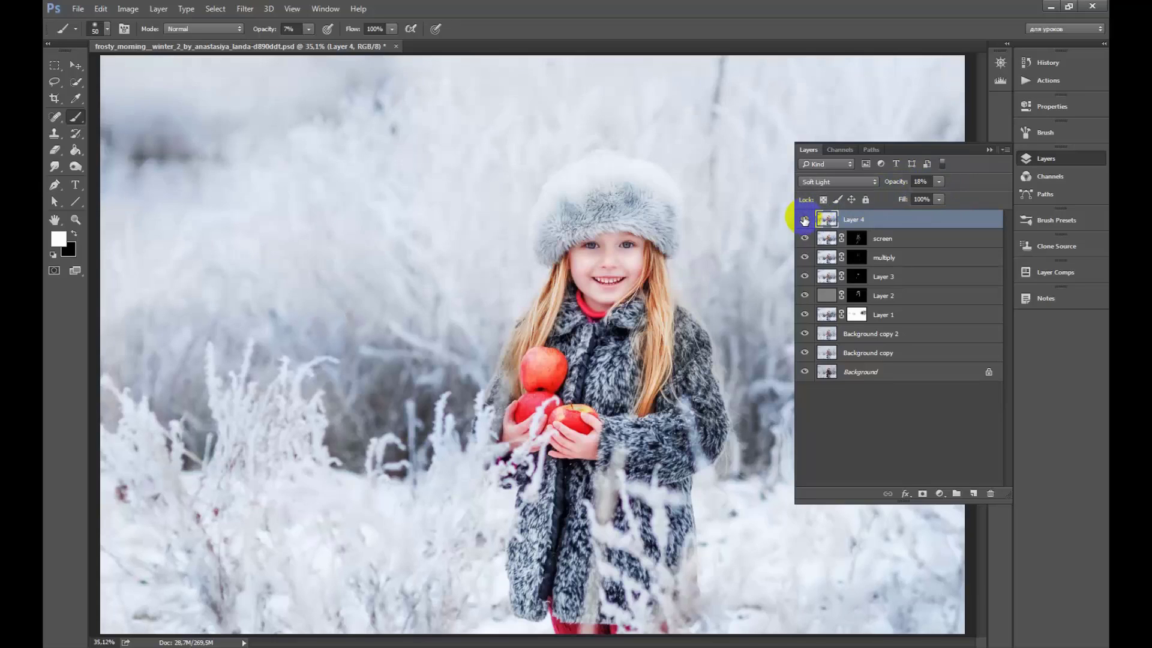
scroll(515, 257, down, 2)
scroll(514, 257, down, 1)
click(804, 220)
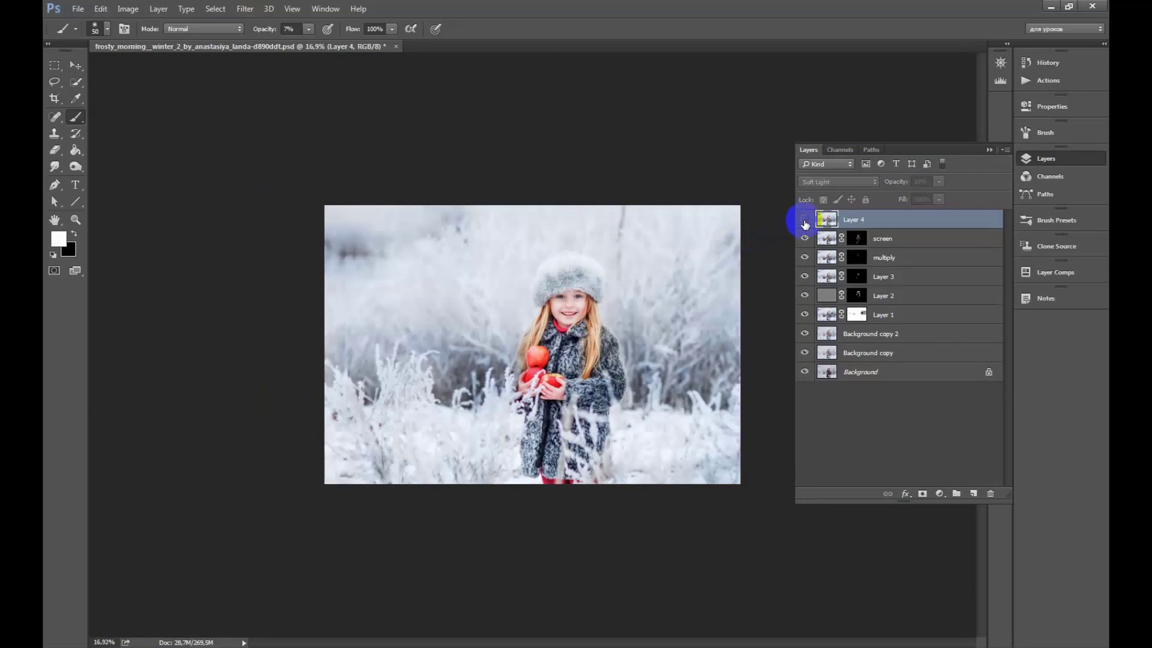
click(805, 220)
click(804, 220)
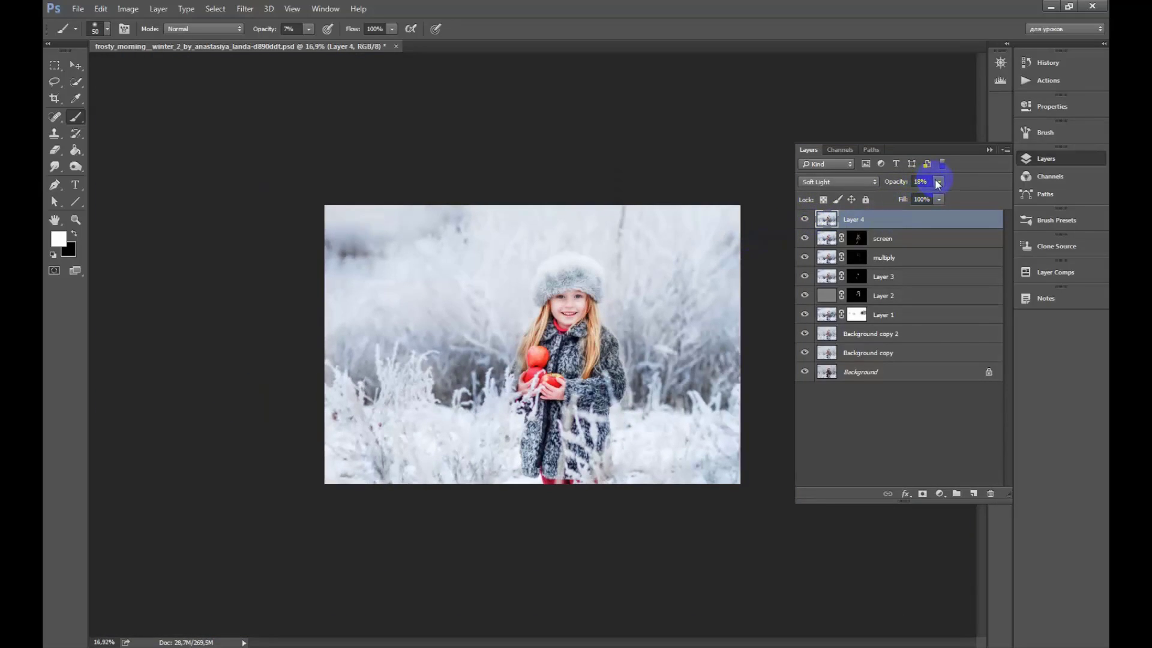
key(ctrl+s)
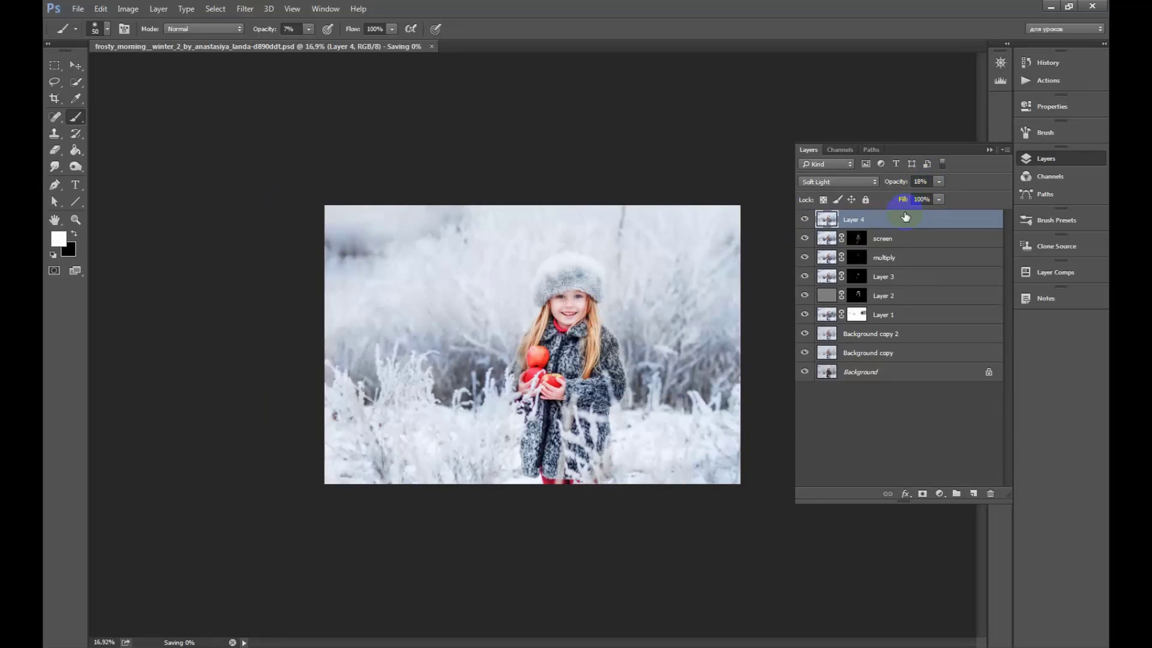
click(973, 493)
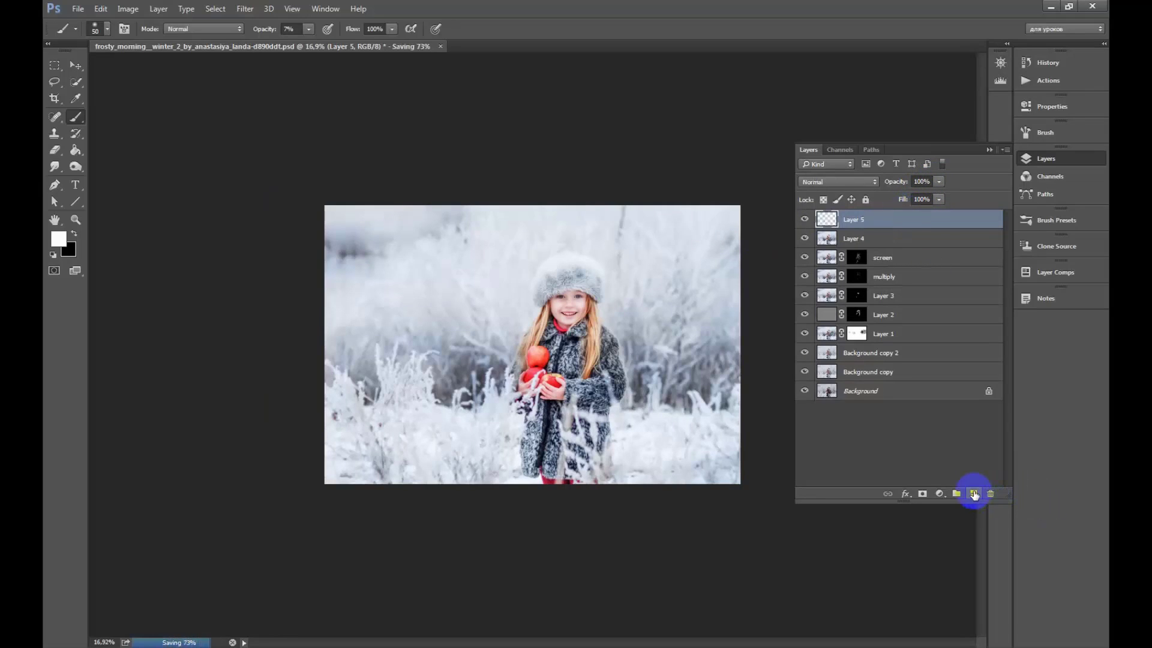
Set empty Layer 5's blend mode to Soft Light and zoom in on the portrait
click(858, 182)
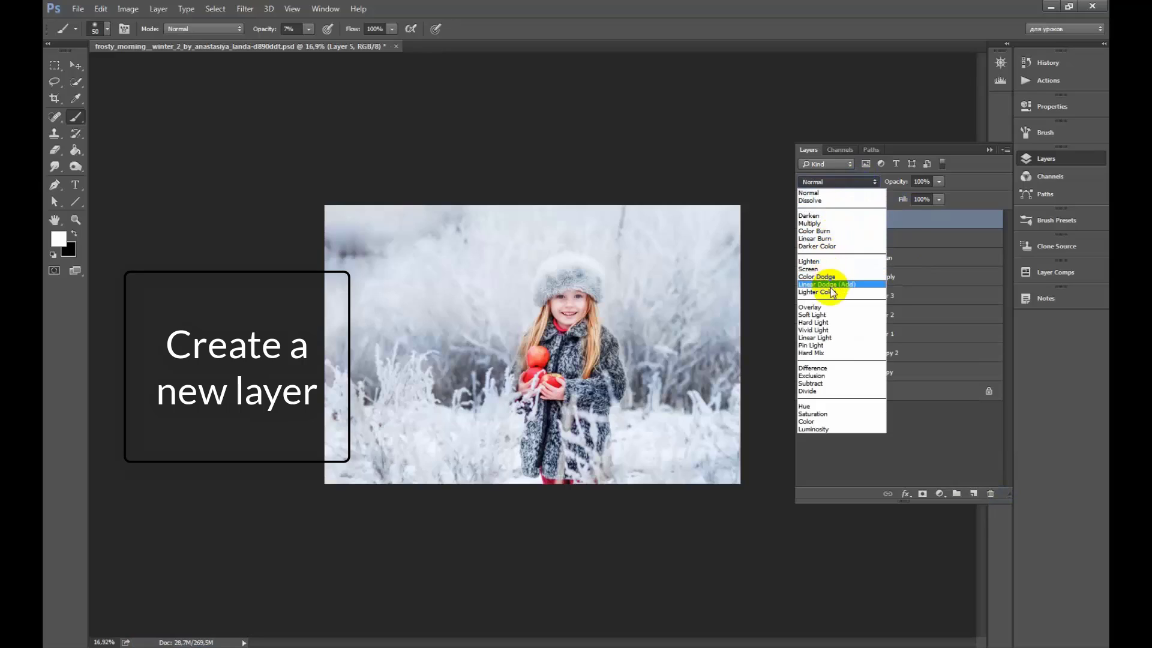
click(813, 314)
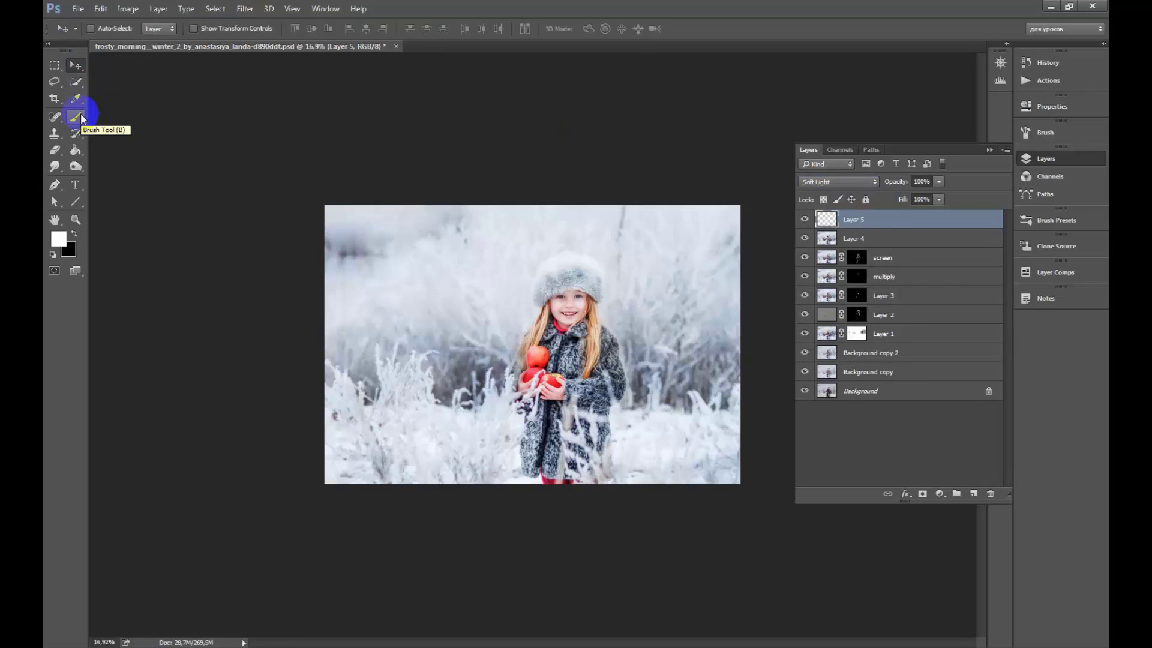
scroll(652, 328, up, 1)
scroll(651, 328, up, 1)
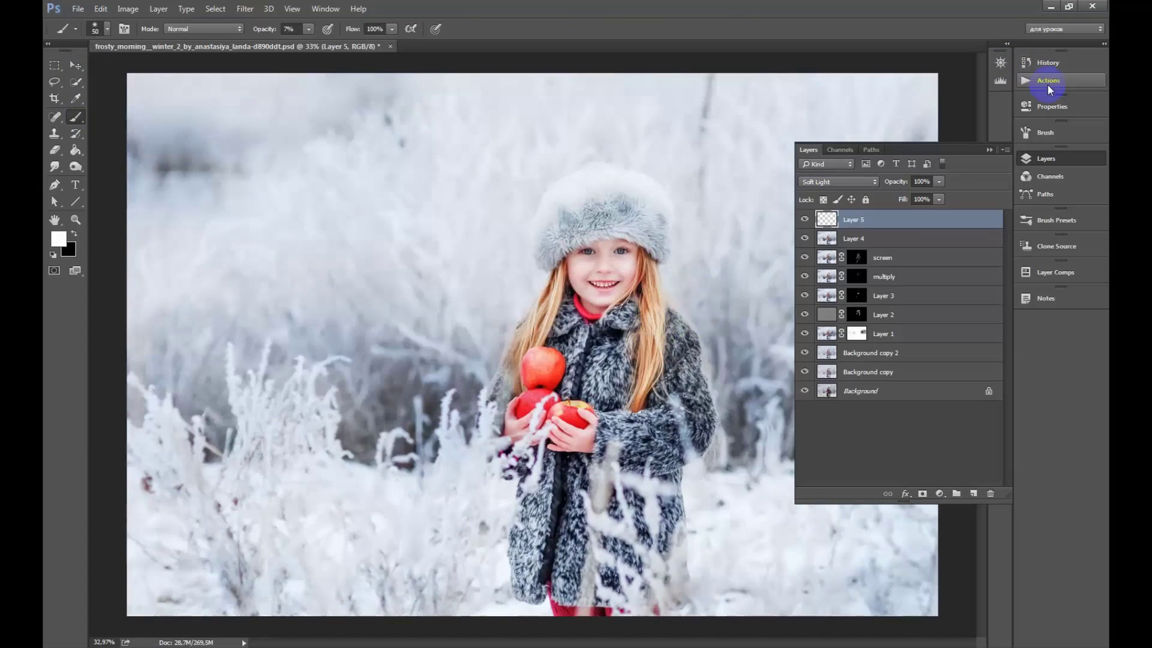
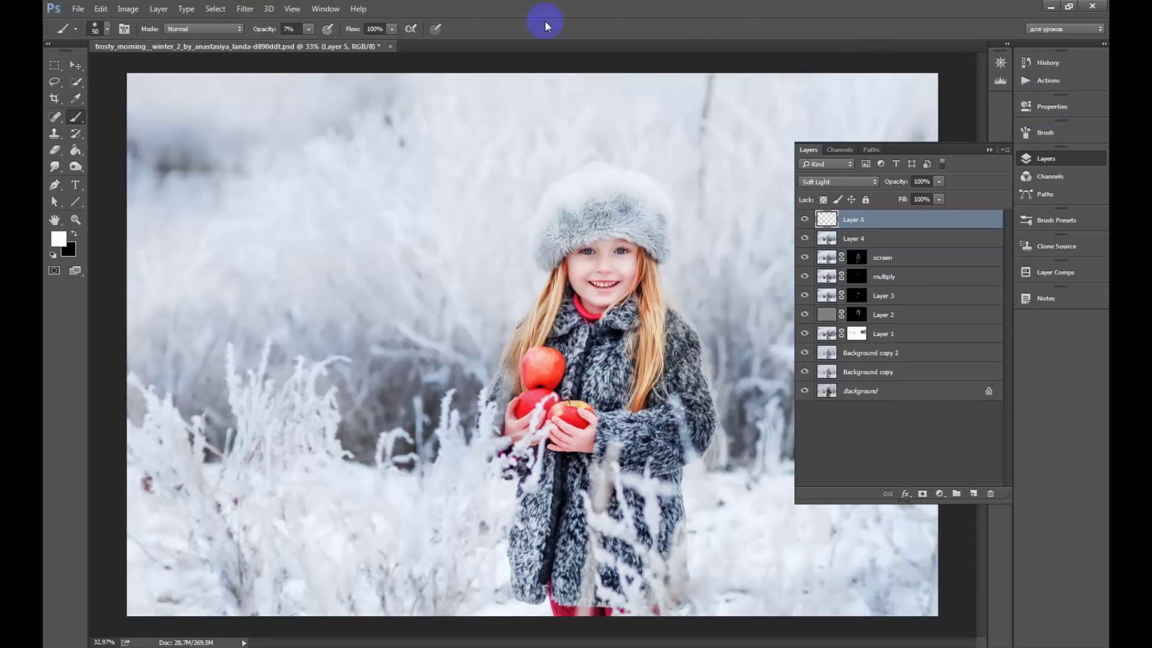
Choose yellow from the Swatches panel as the painting colour
key(F7)
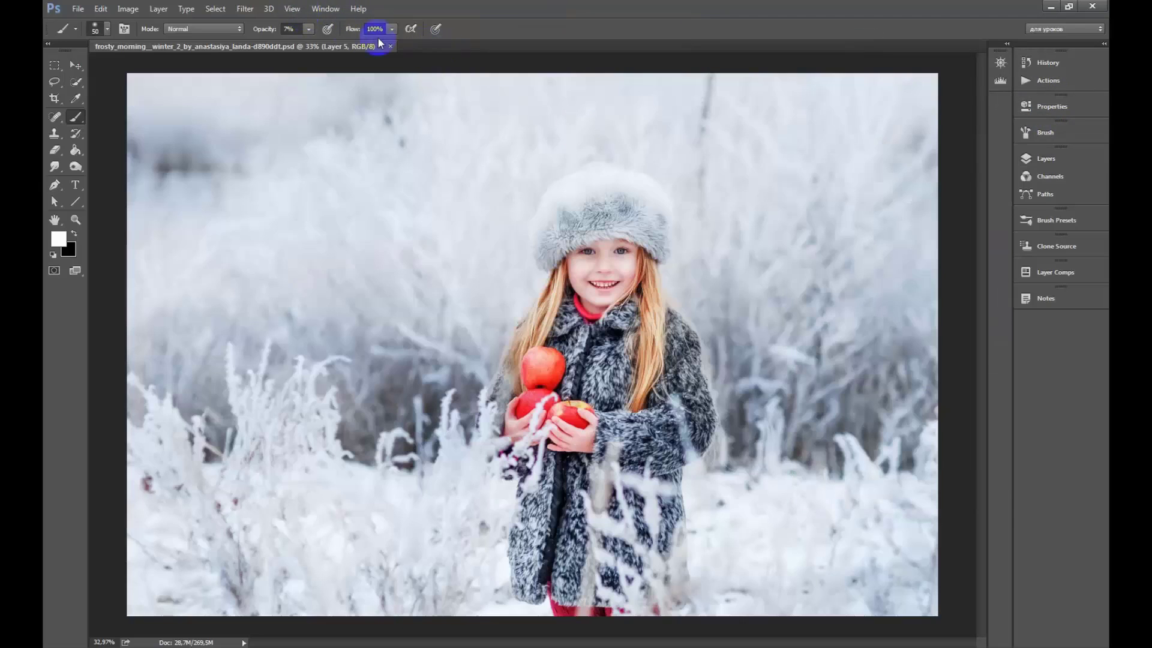
click(324, 11)
click(352, 356)
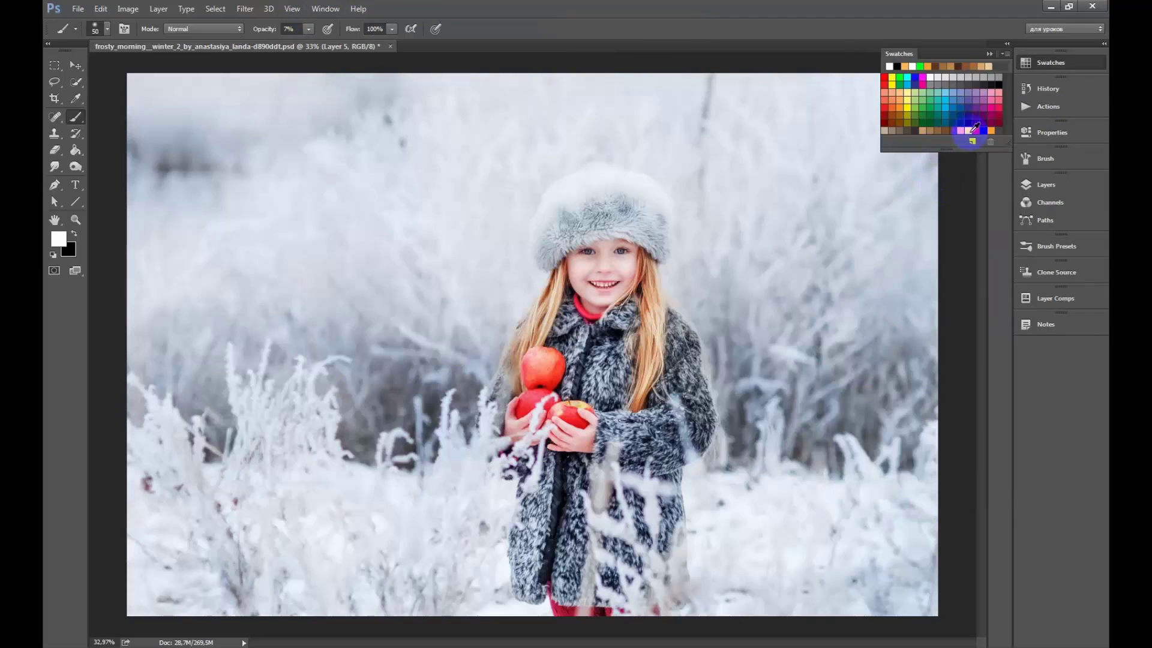
drag(965, 148, 965, 175)
click(991, 130)
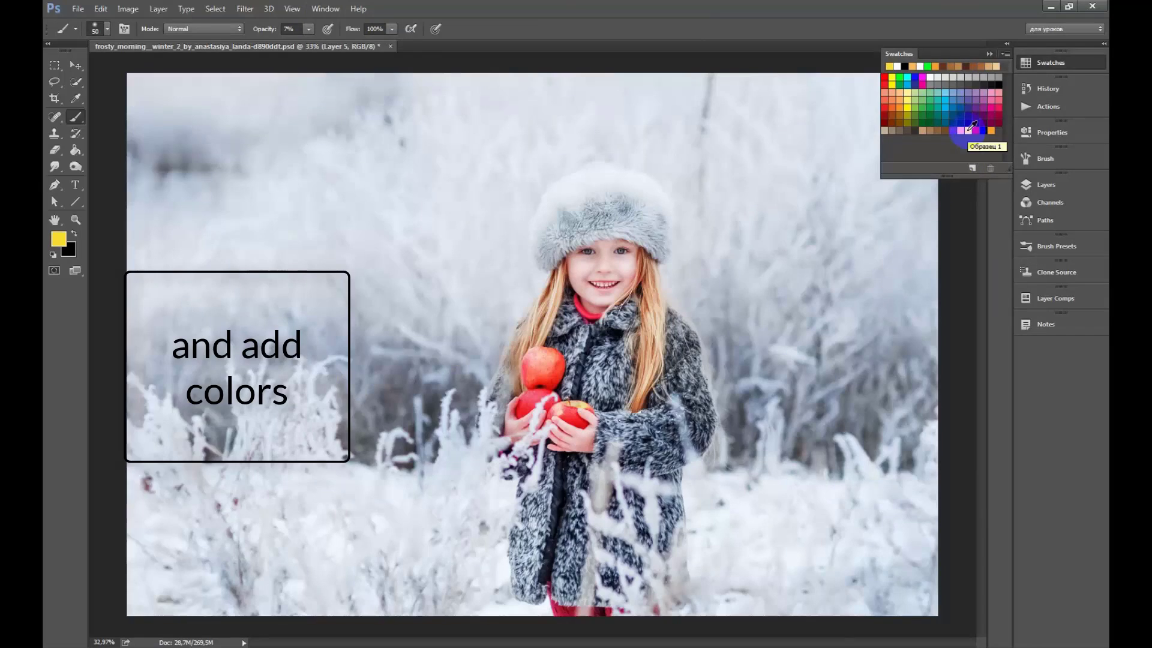
click(1050, 57)
Dab faint yellow at 7% with a 400 px brush over the left, top and right background
drag(600, 327, 618, 348)
scroll(605, 345, down, 1)
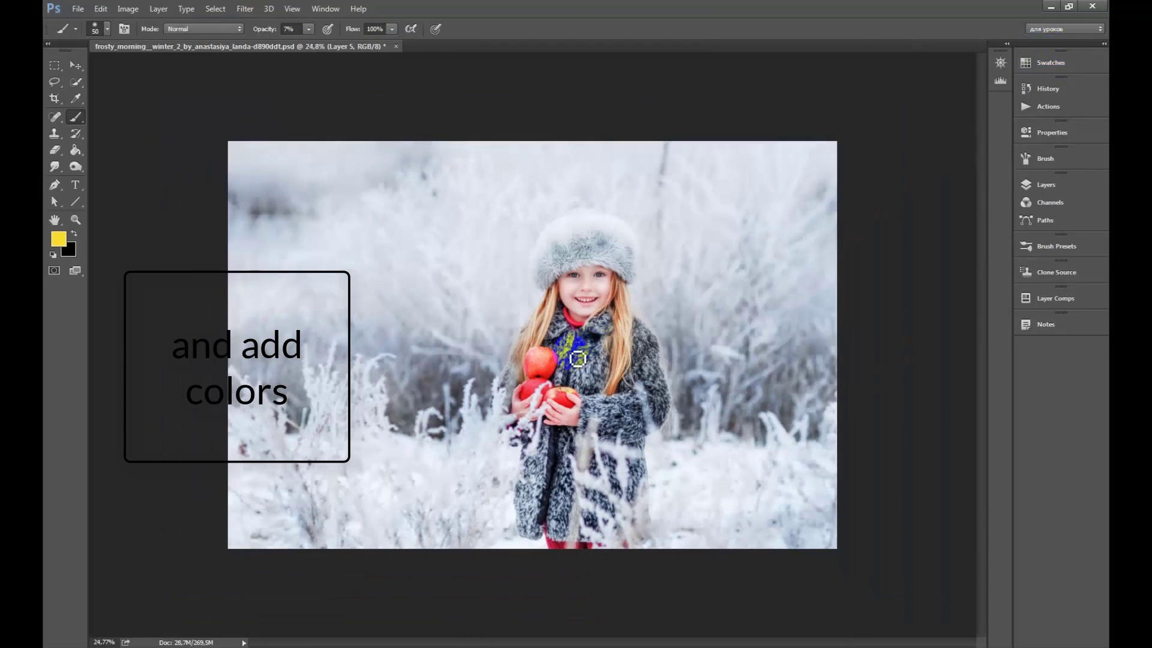
scroll(600, 346, up, 1)
click(352, 286)
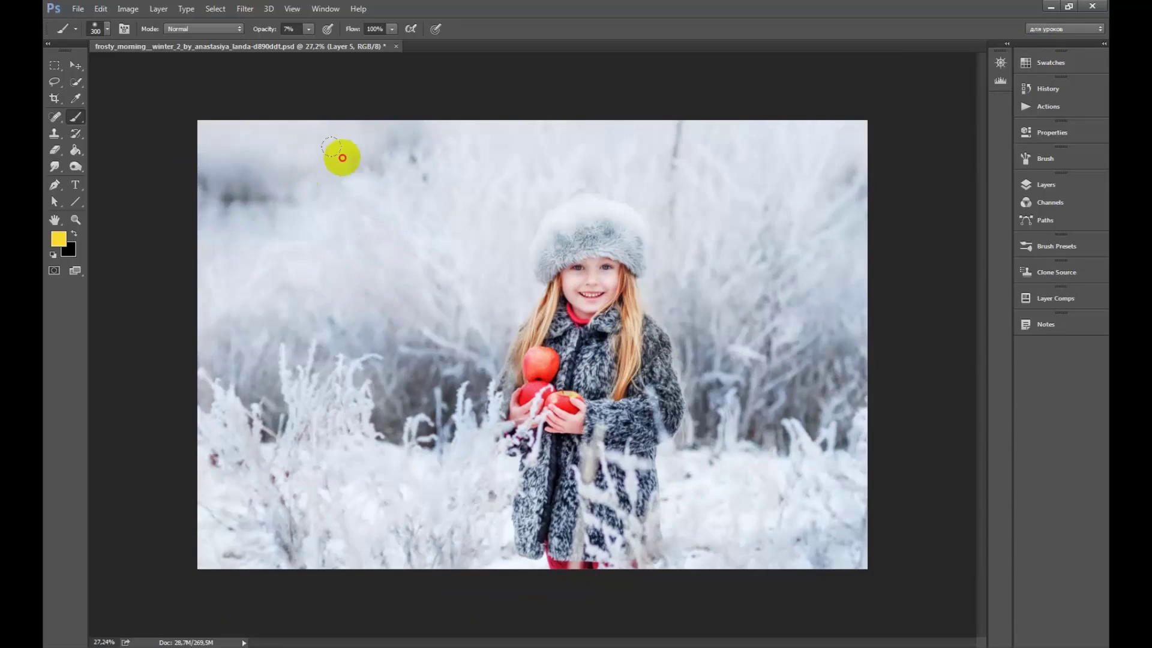
key(bracketright)
key(bracketright)
key(bracketright)
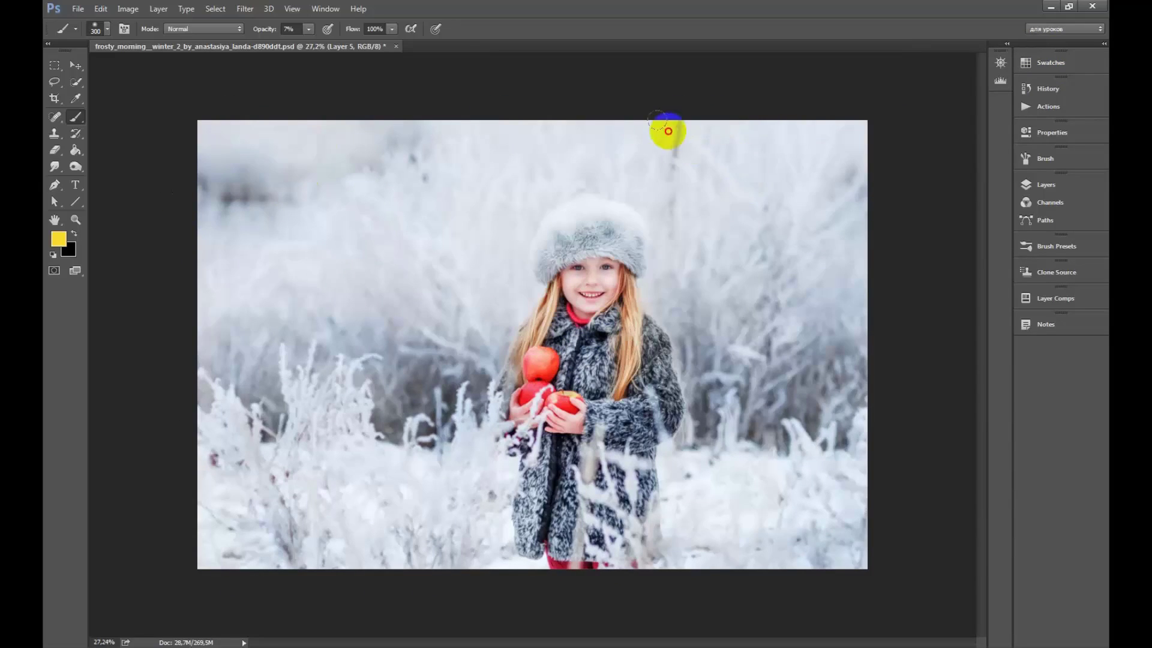
key(bracketright)
click(403, 396)
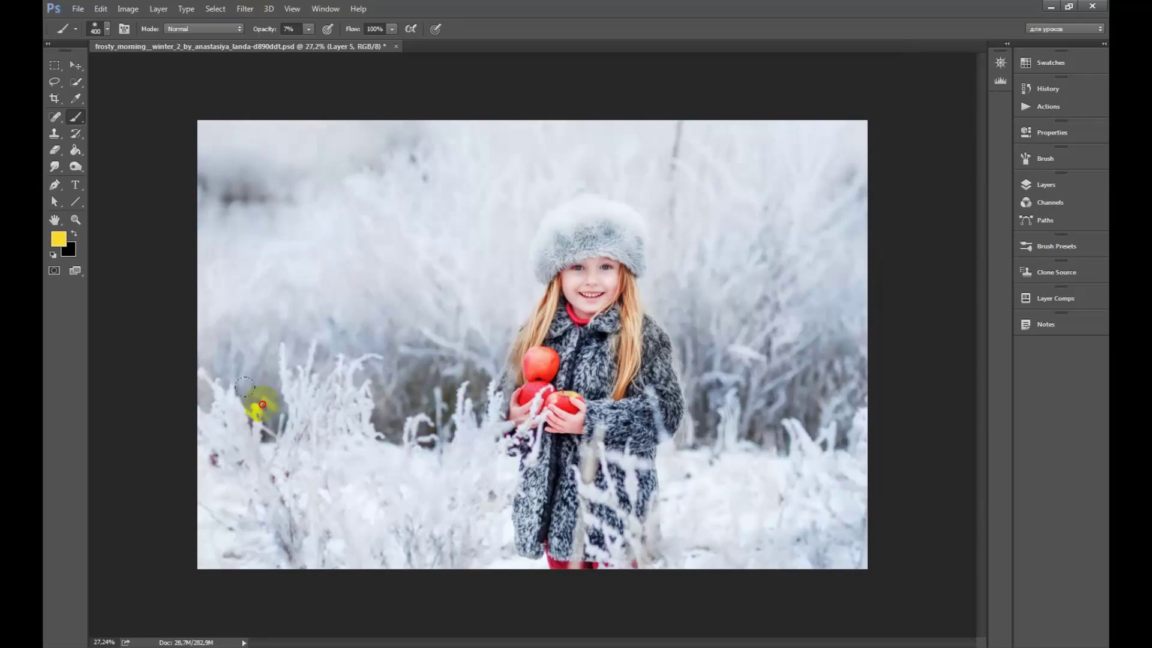
click(736, 401)
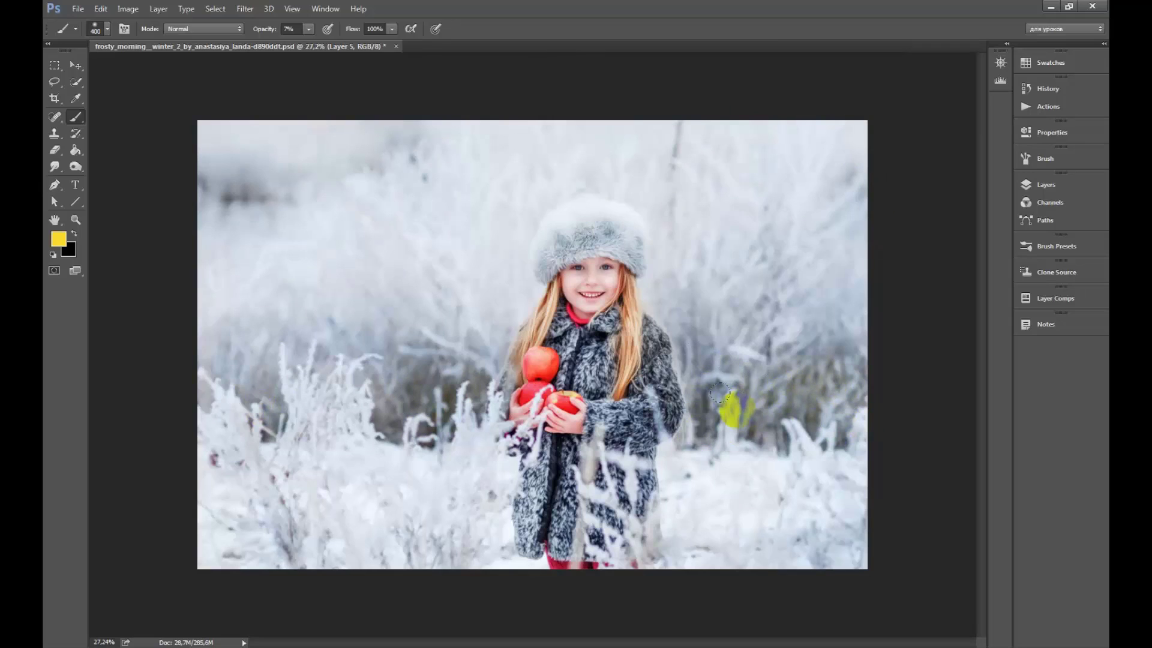
click(142, 6)
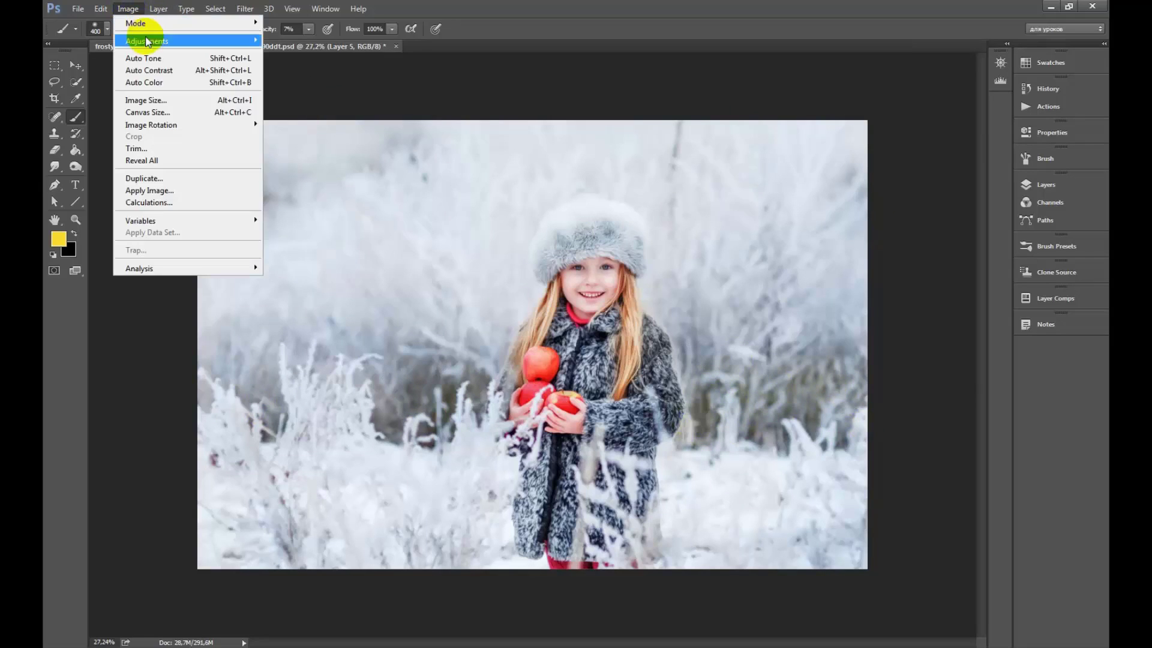
mouse_move(146, 40)
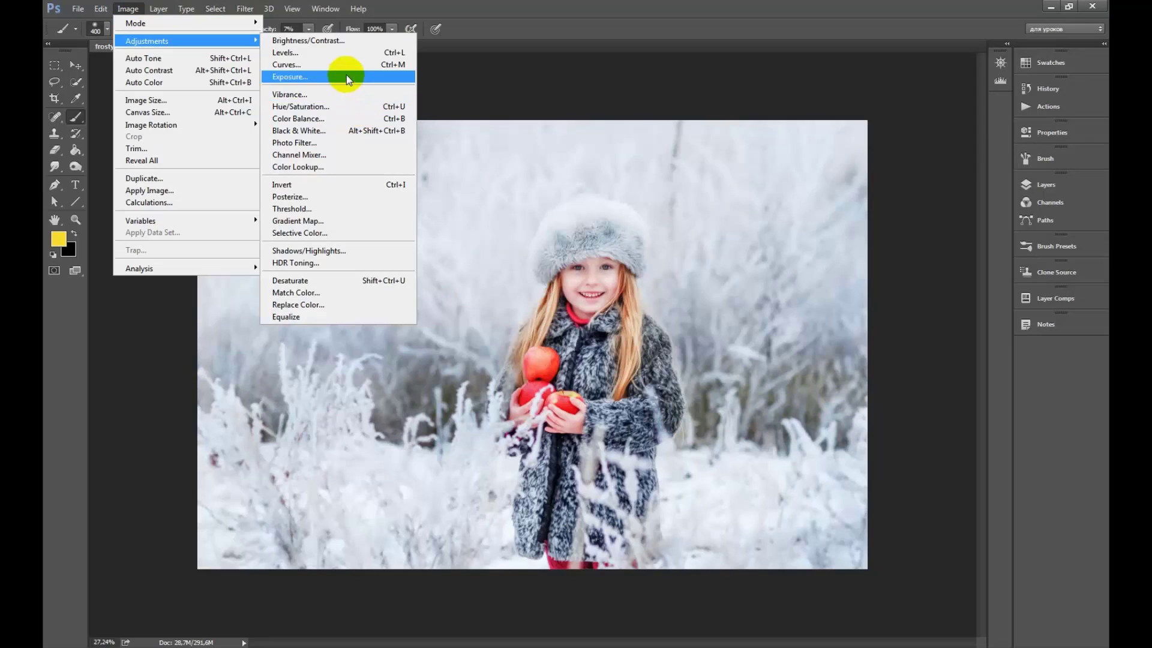
Shift Layer 5's painted tints to Hue -10 using Hue/Saturation
click(300, 106)
mouse_move(786, 119)
mouse_down()
mouse_move(797, 122)
mouse_move(776, 132)
mouse_up()
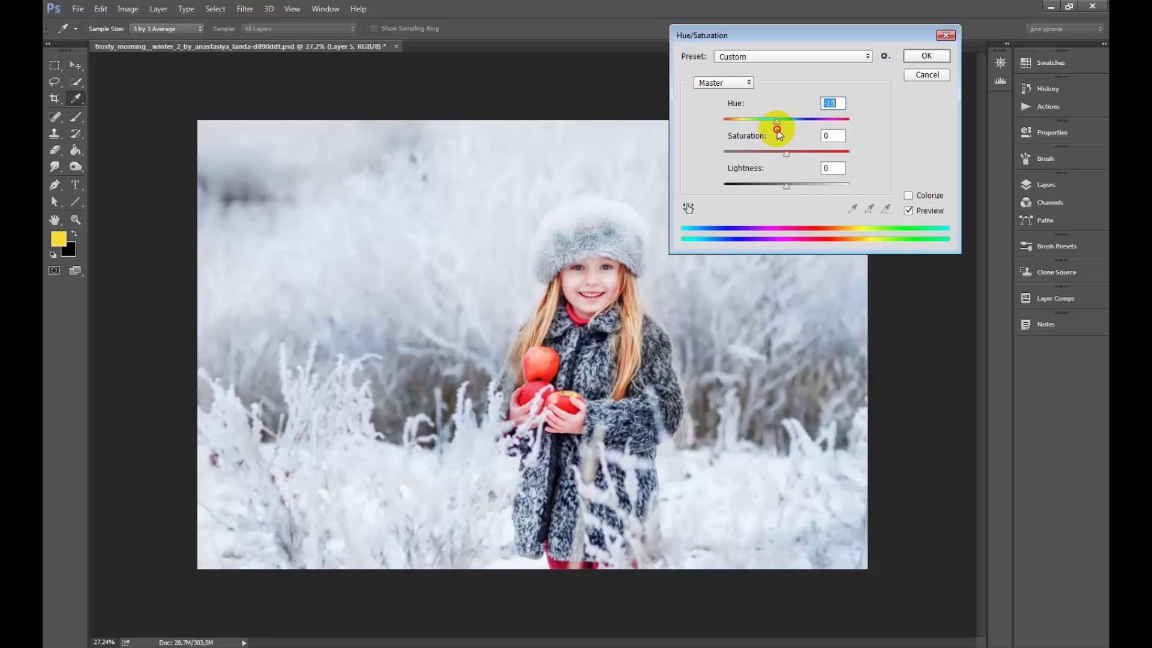
drag(779, 130, 781, 131)
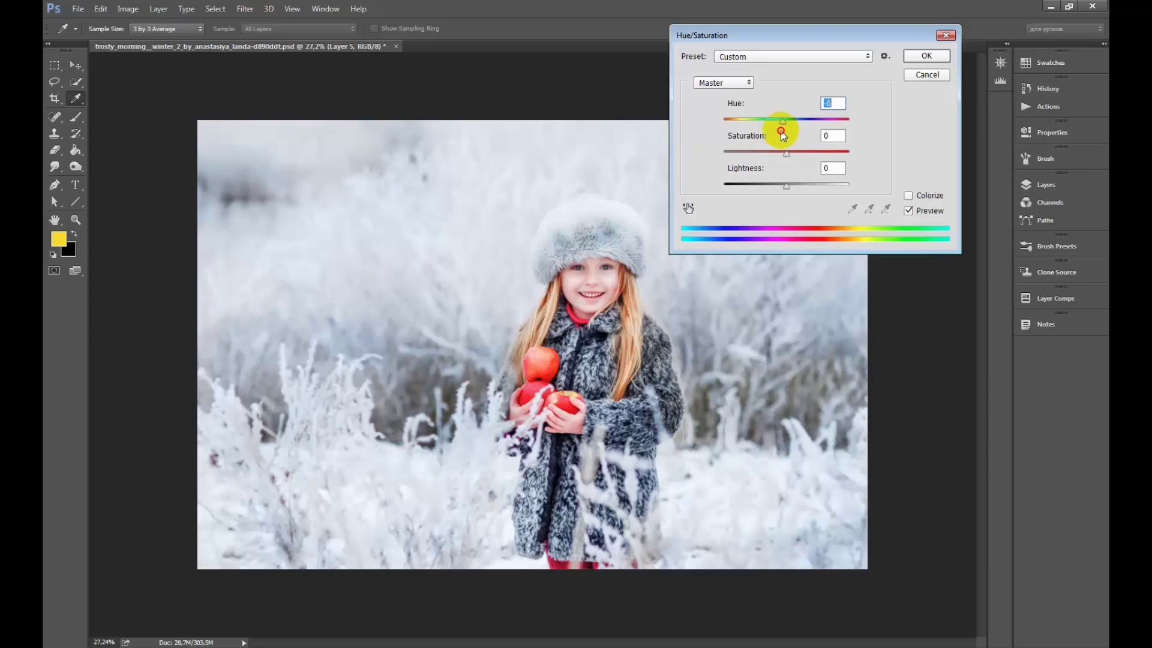
click(902, 60)
key(b)
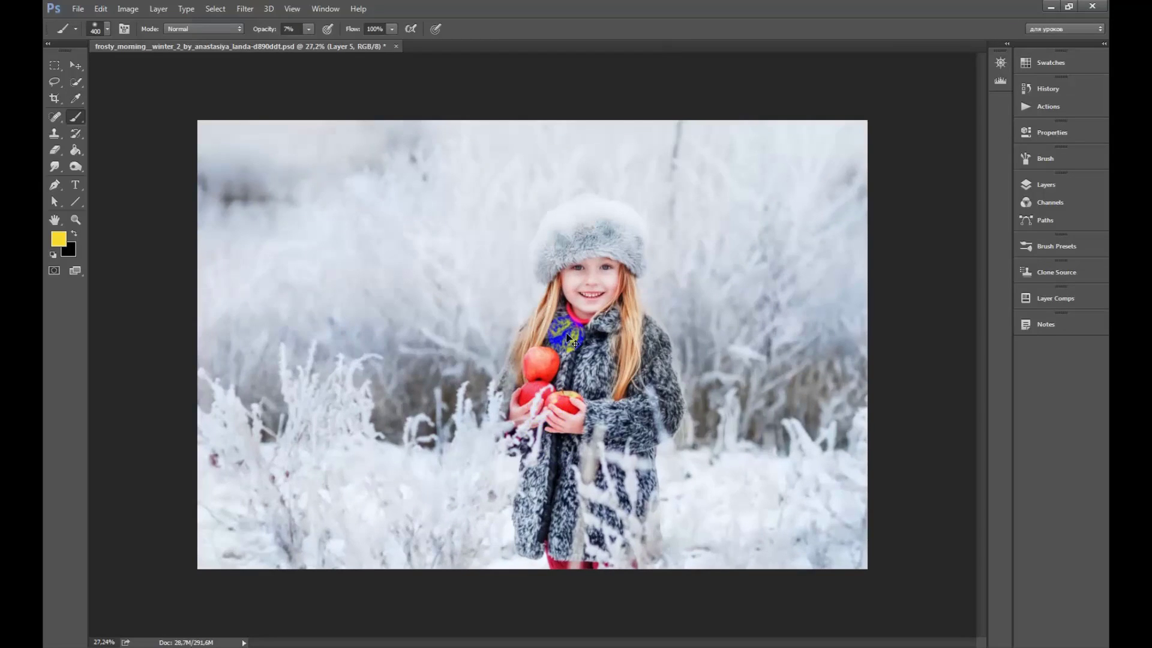
Add a new Layer 6 with Soft Light blend mode
click(1045, 185)
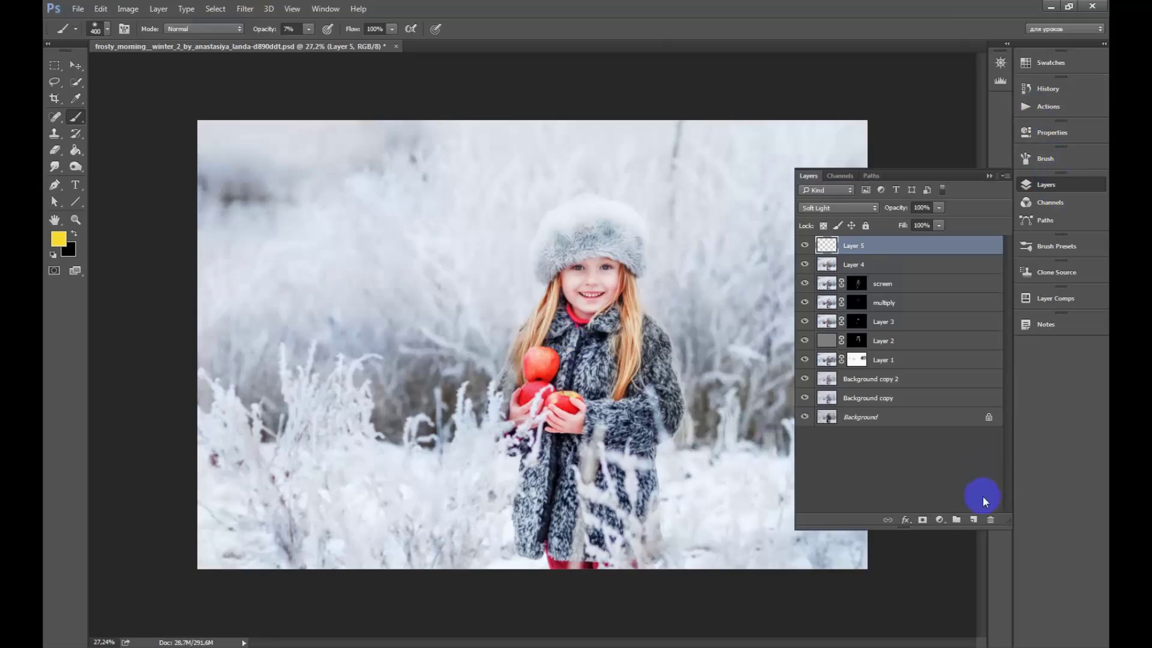
scroll(979, 497, up, 1)
click(821, 209)
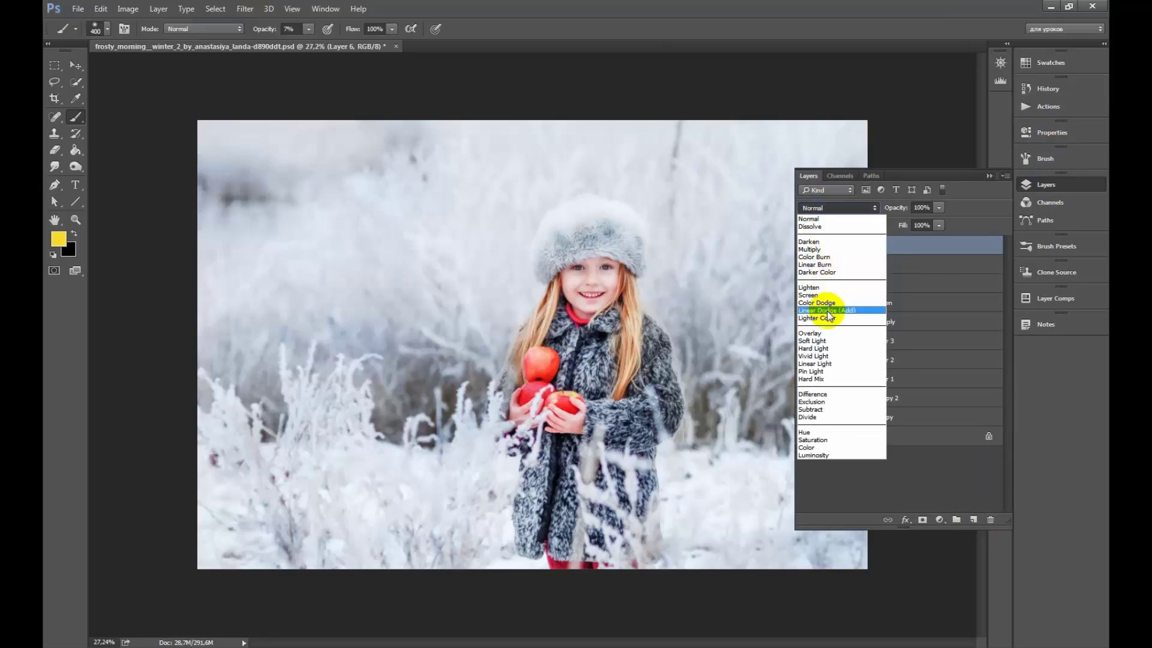
click(817, 334)
click(1065, 184)
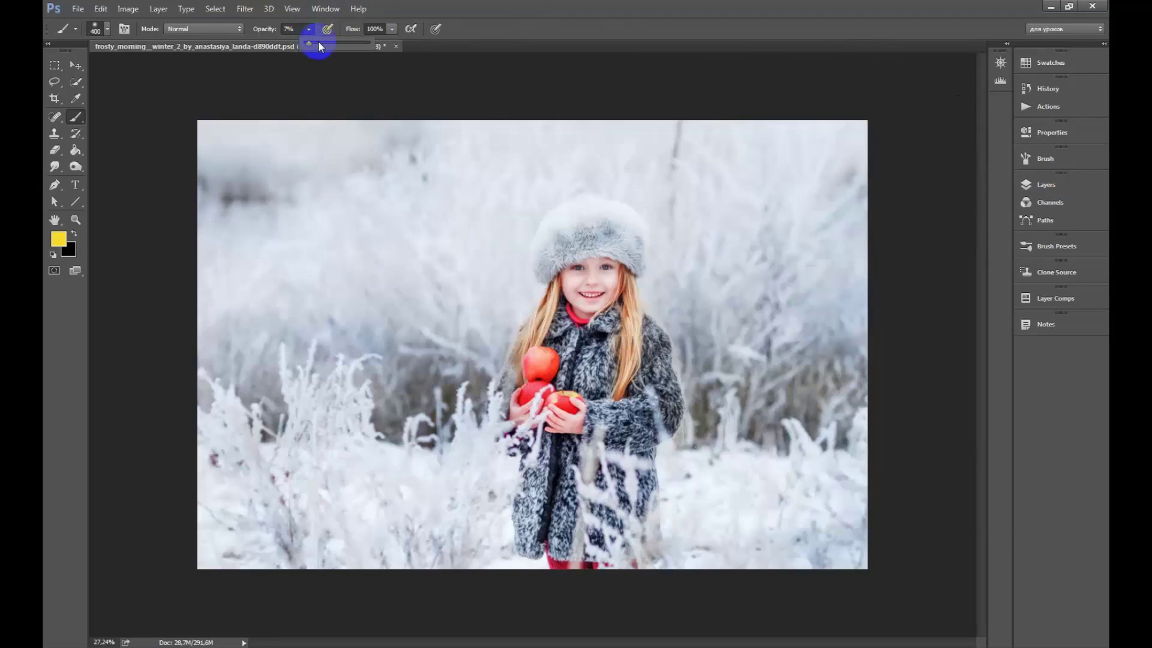
Paint yellow at 23% brush opacity across the left and lower background and beside the hat
click(487, 36)
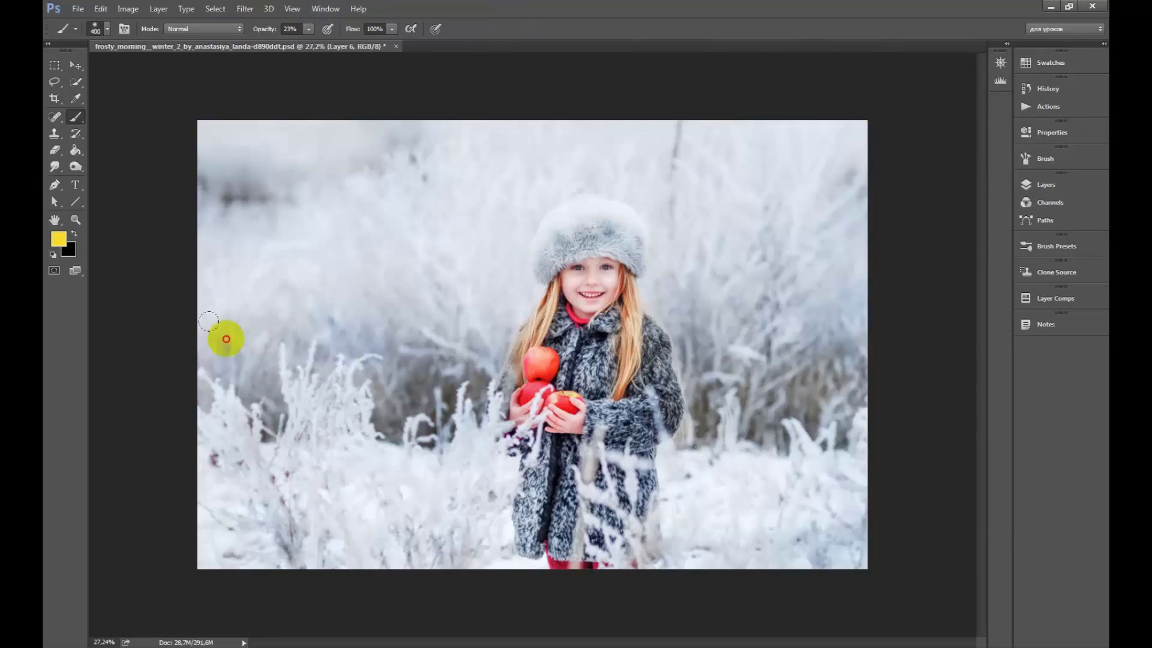
click(348, 320)
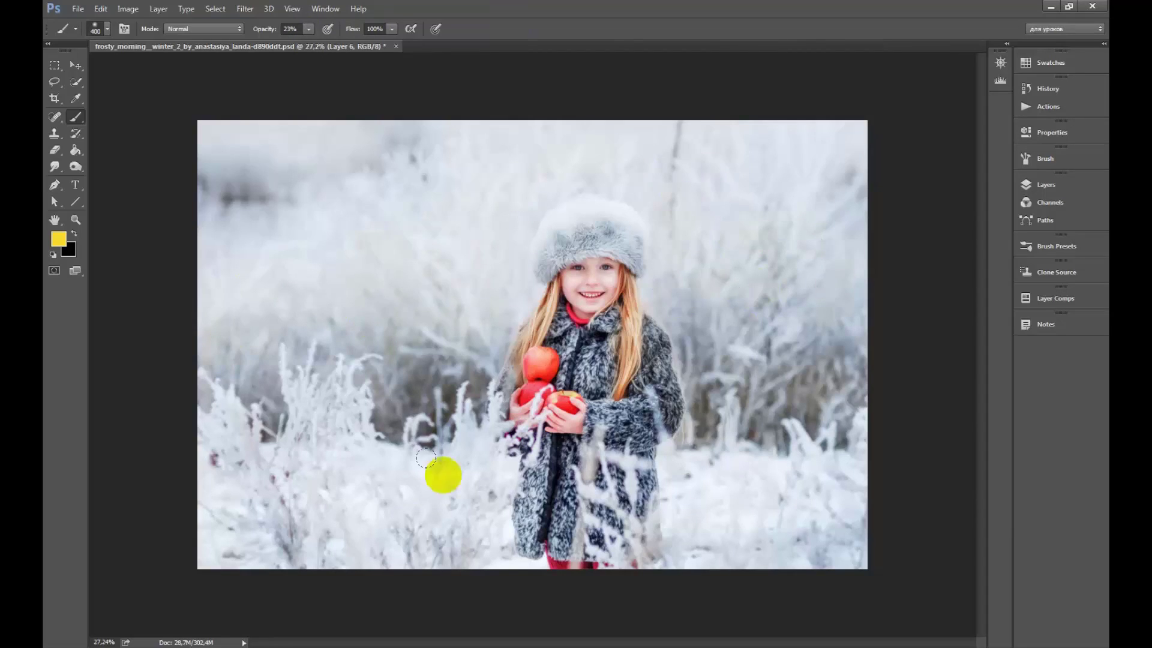
click(433, 484)
drag(433, 484, 840, 489)
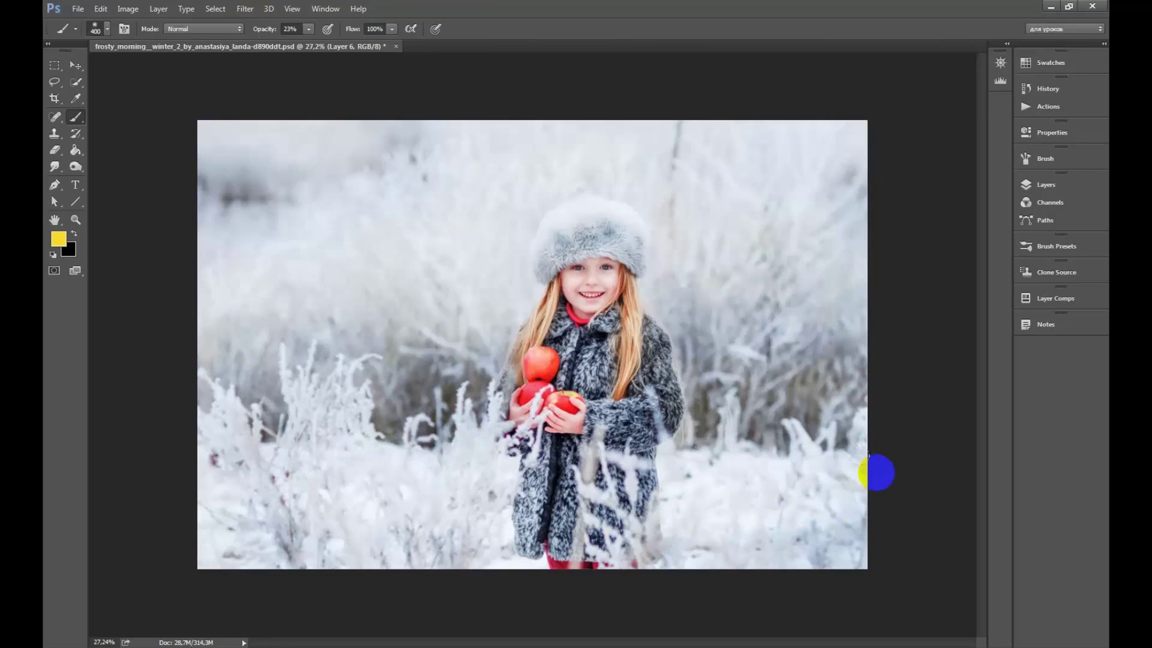
click(644, 214)
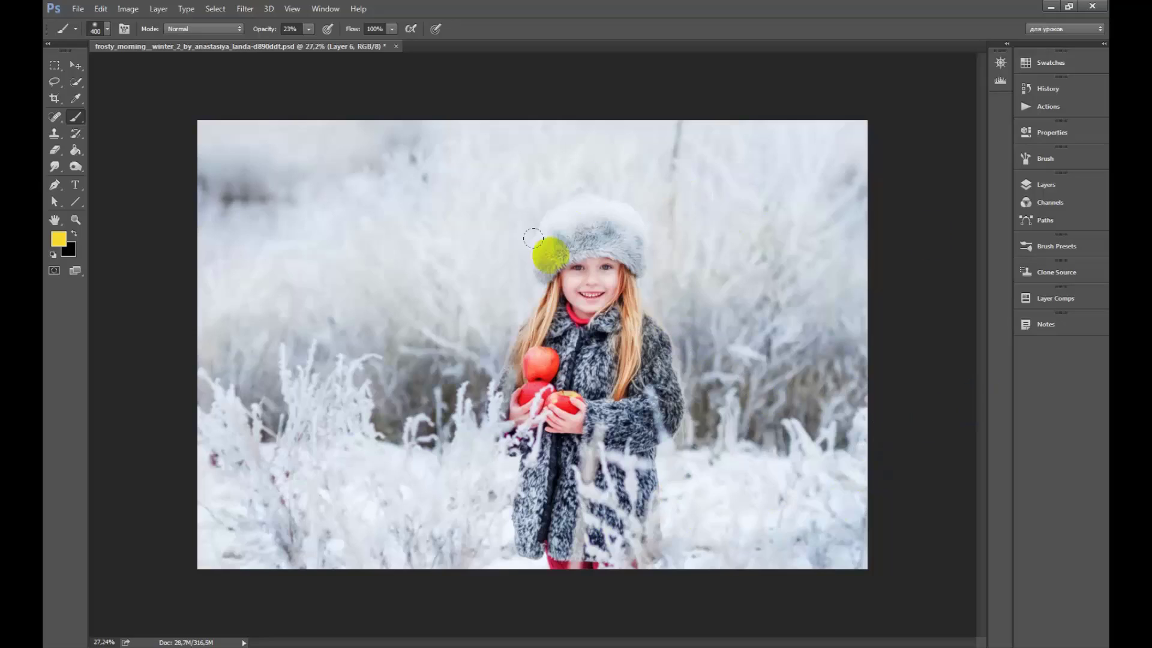
click(1057, 235)
click(1047, 186)
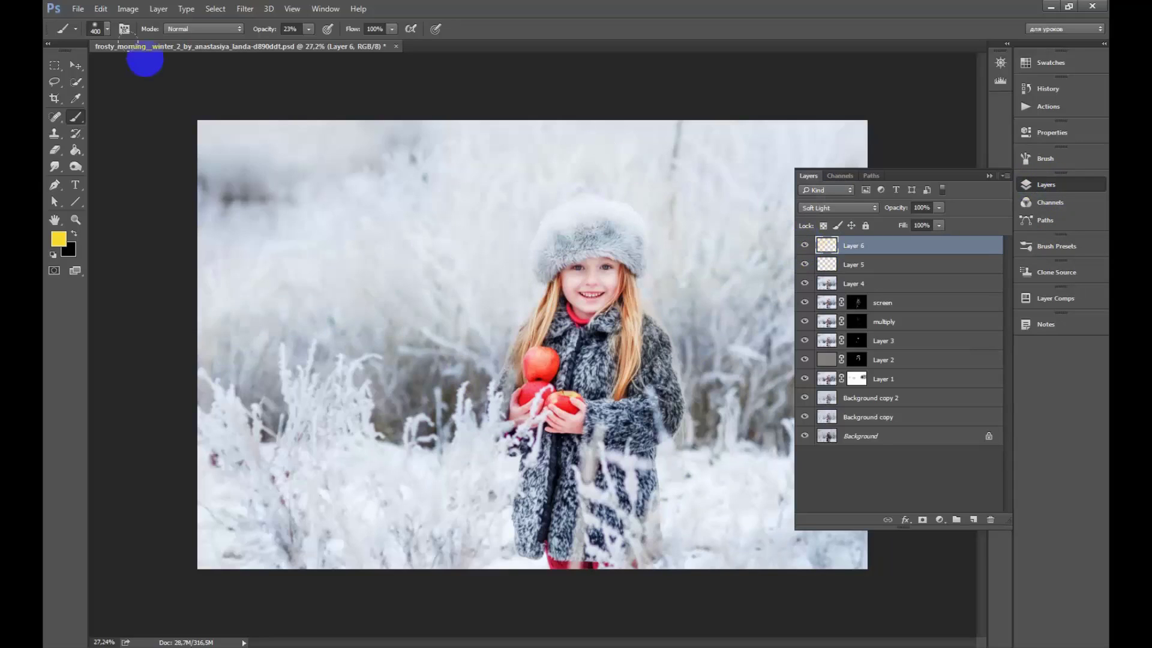
Set Layer 6's glow to Hue -18 in Hue/Saturation, then toggle the layer to compare
click(128, 9)
mouse_move(146, 41)
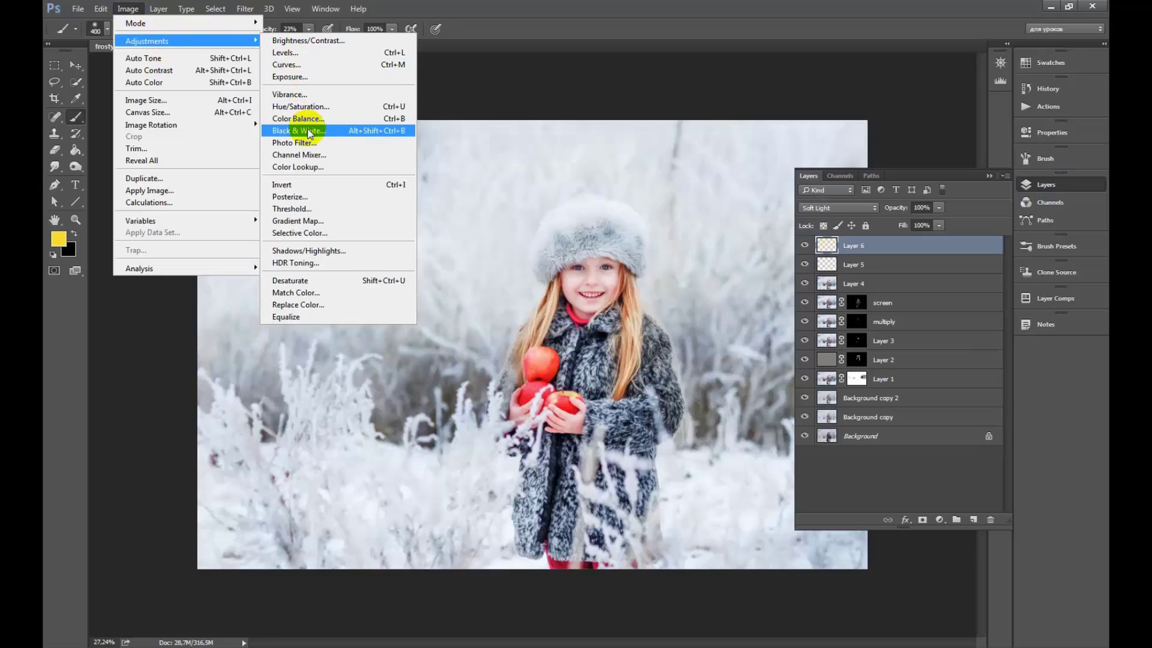
click(303, 106)
drag(772, 122, 782, 124)
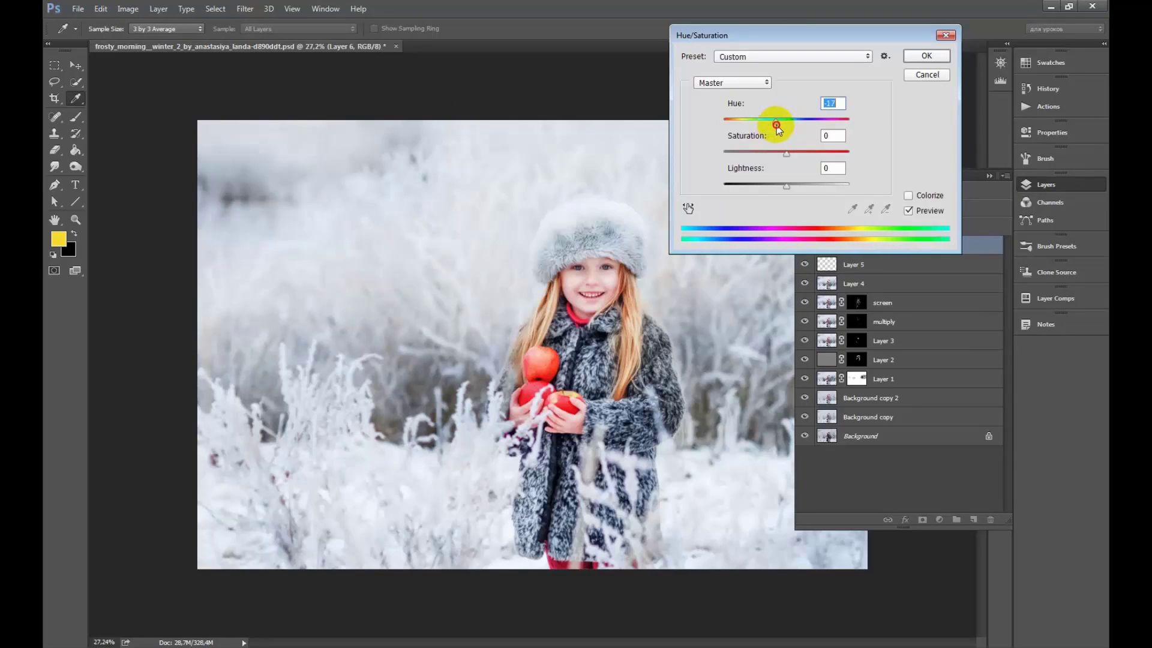
mouse_move(778, 130)
mouse_down()
mouse_move(788, 130)
mouse_move(774, 134)
mouse_up()
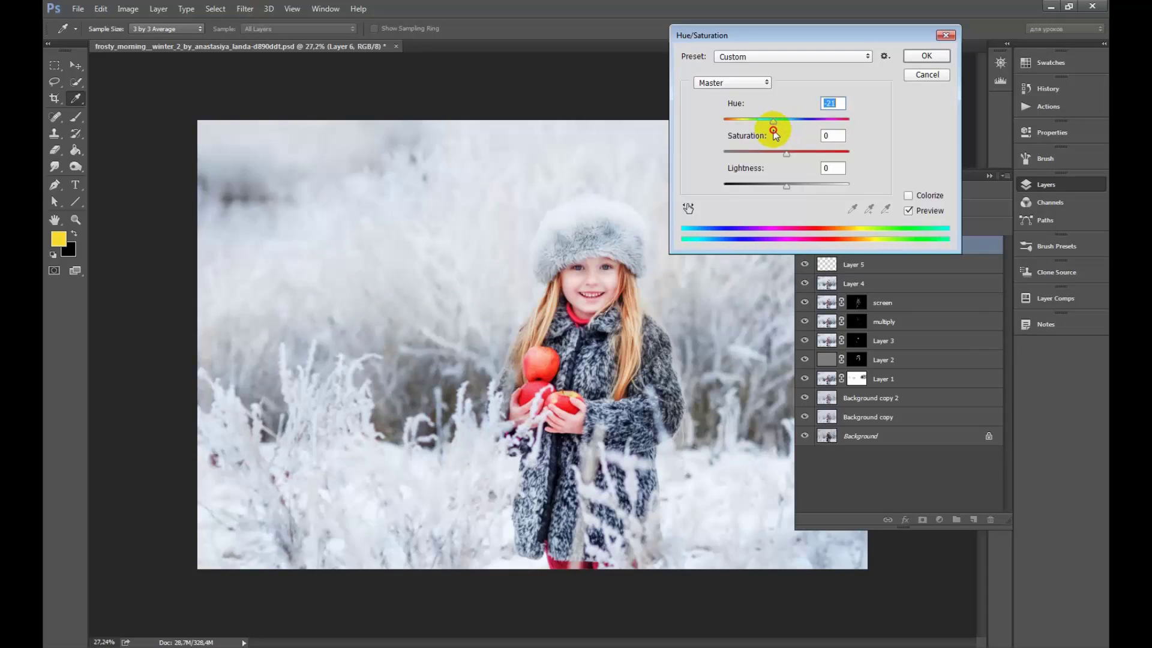
click(926, 55)
scroll(592, 212, down, 3)
key(b)
scroll(663, 234, up, 1)
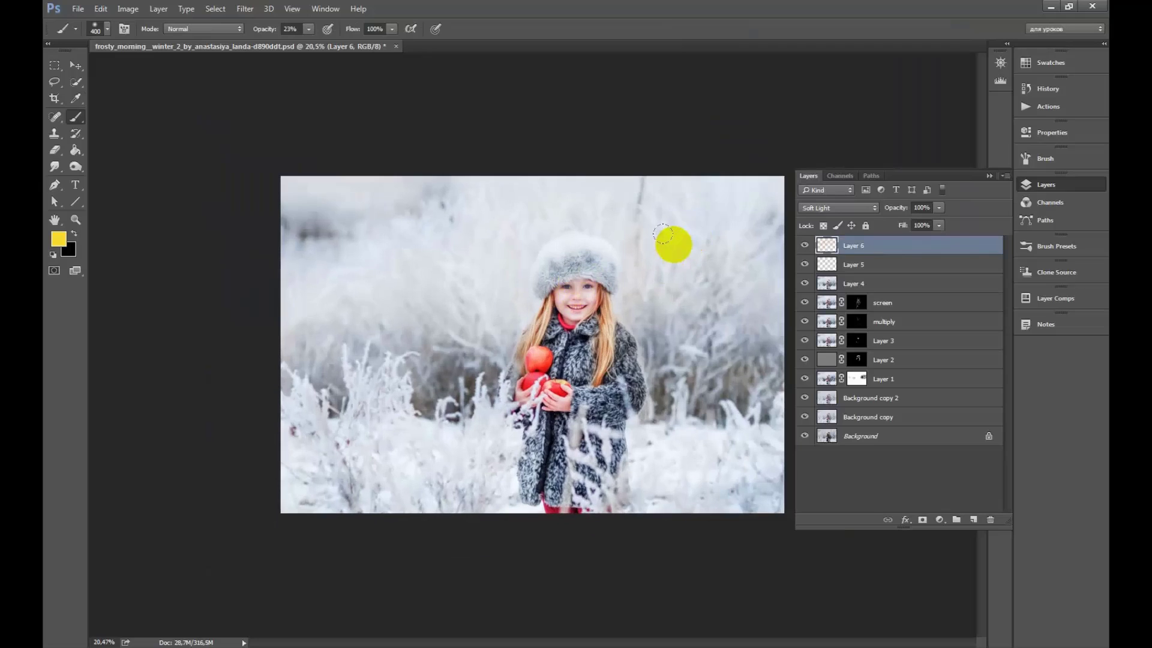
click(804, 245)
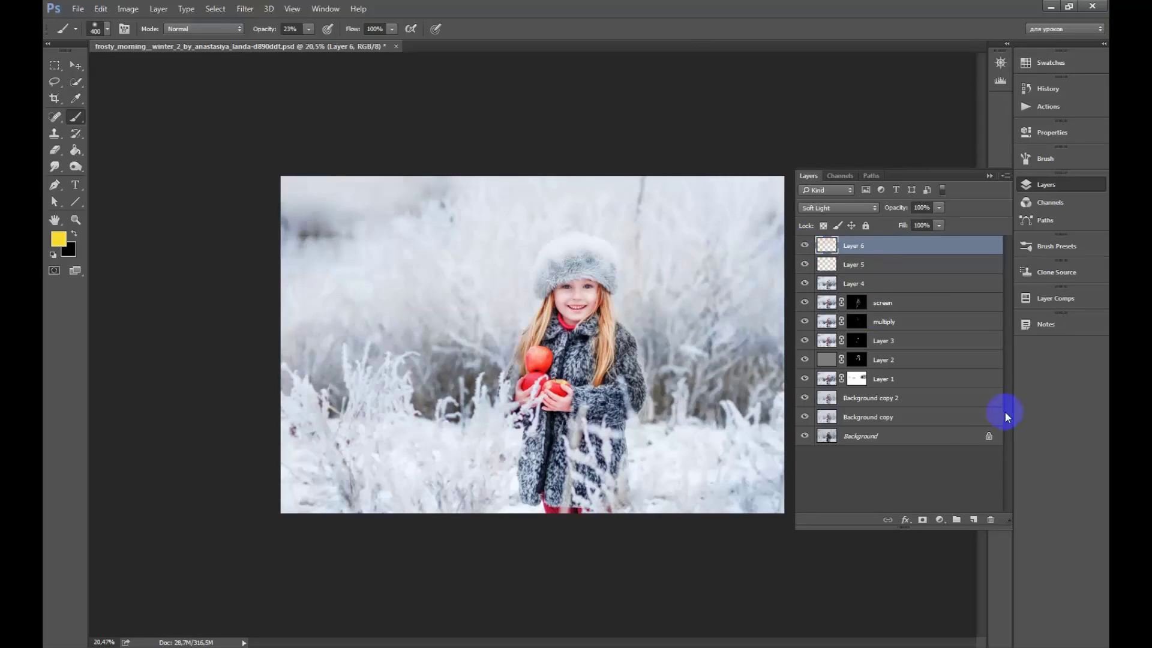
Add a new Layer 7 set to Soft Light
click(975, 520)
click(839, 208)
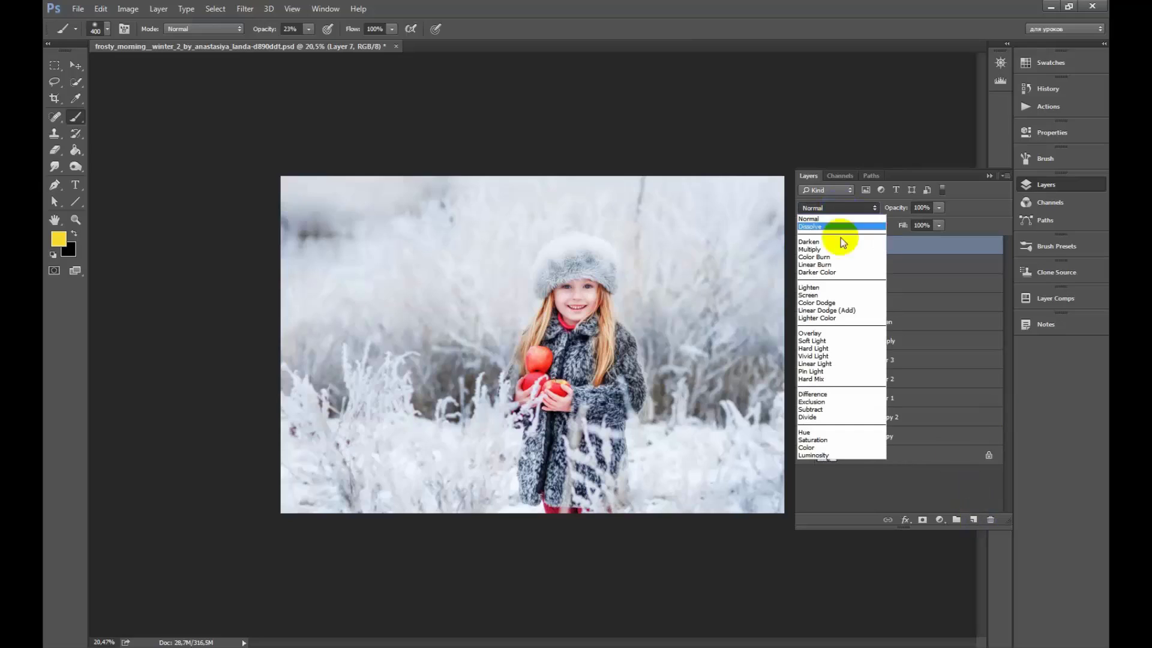
click(840, 328)
Pick blue from Swatches and brush it over the right and left background
click(1047, 62)
click(945, 93)
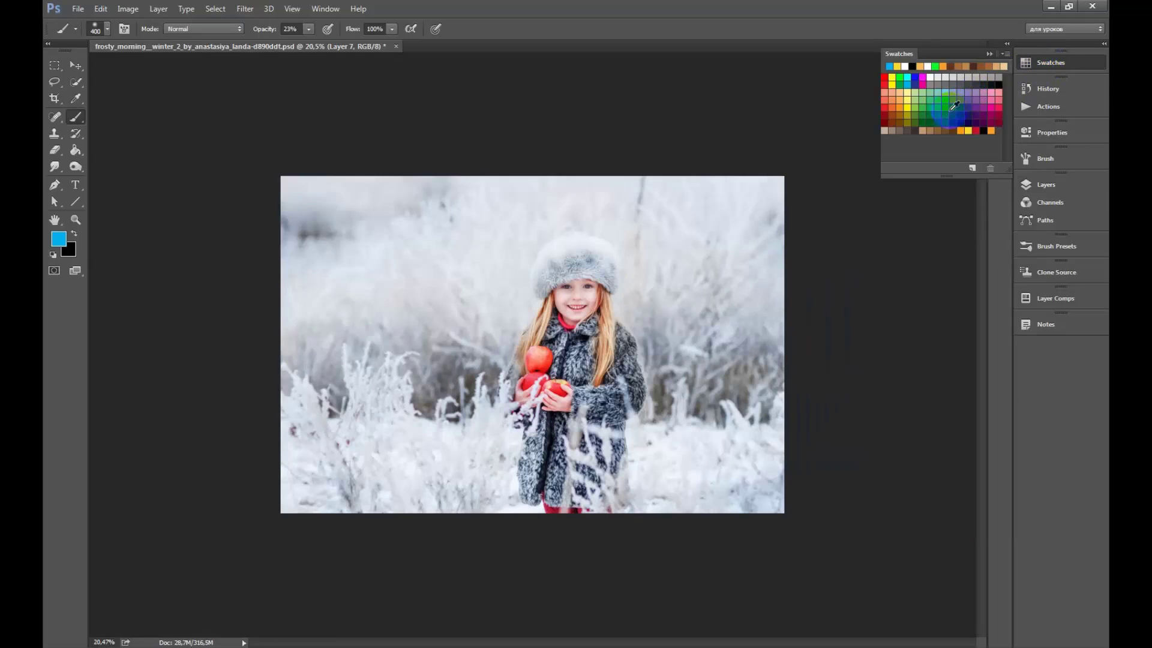
click(1046, 185)
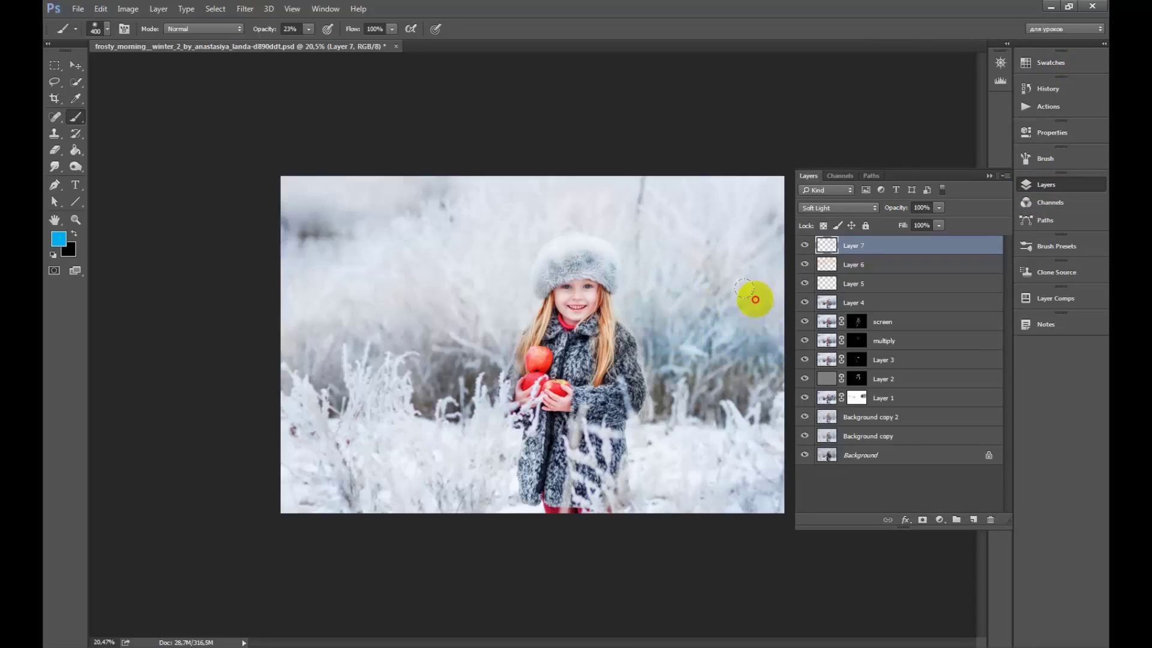
drag(627, 268, 750, 330)
mouse_move(295, 437)
mouse_down()
mouse_move(394, 313)
mouse_move(379, 241)
mouse_move(372, 449)
mouse_move(653, 463)
mouse_move(744, 325)
mouse_move(684, 249)
mouse_up()
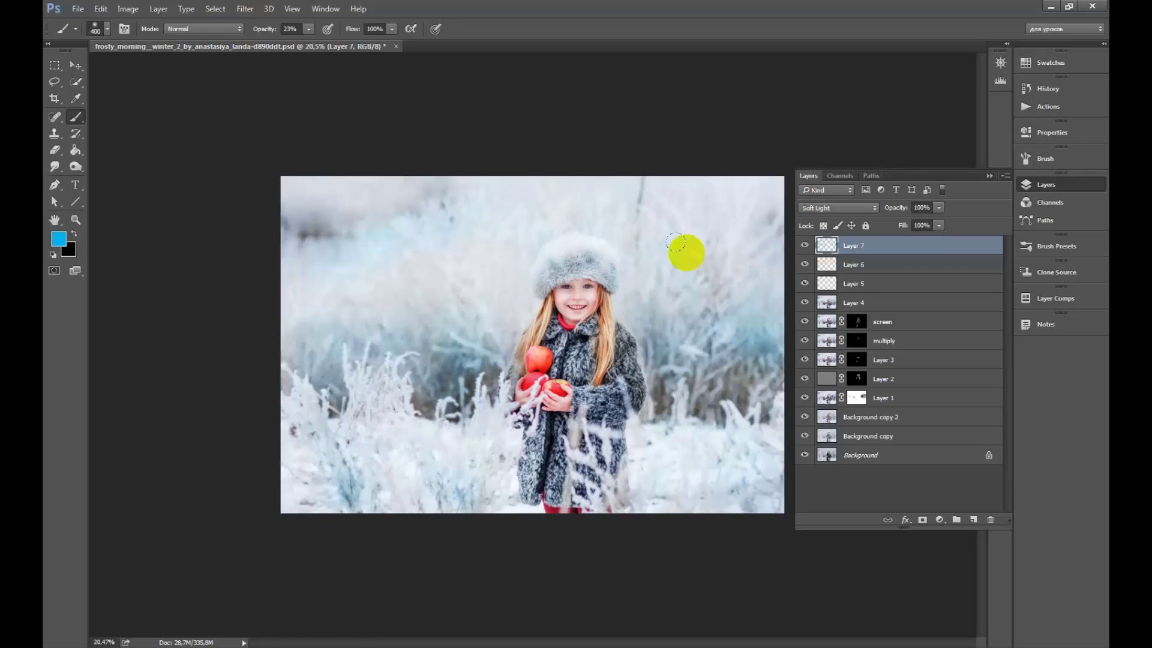
Shift Layer 7's blue tint to Hue +26 with Hue/Saturation
click(128, 9)
click(373, 95)
mouse_move(786, 119)
mouse_down()
mouse_move(768, 124)
mouse_move(797, 124)
mouse_up()
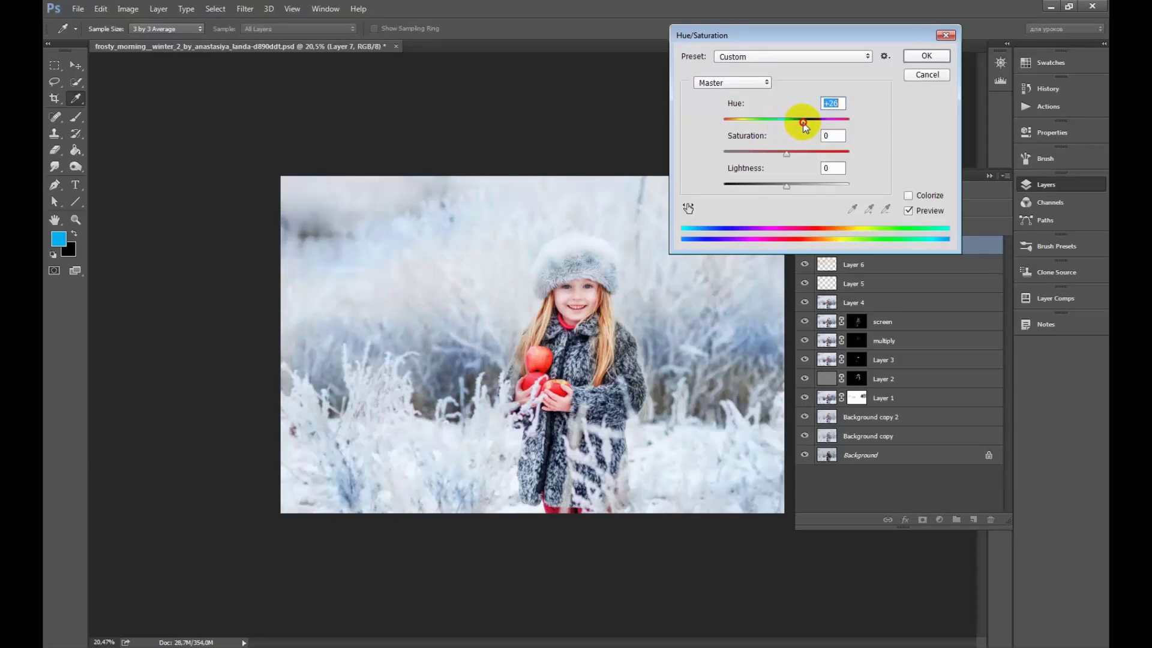
click(913, 60)
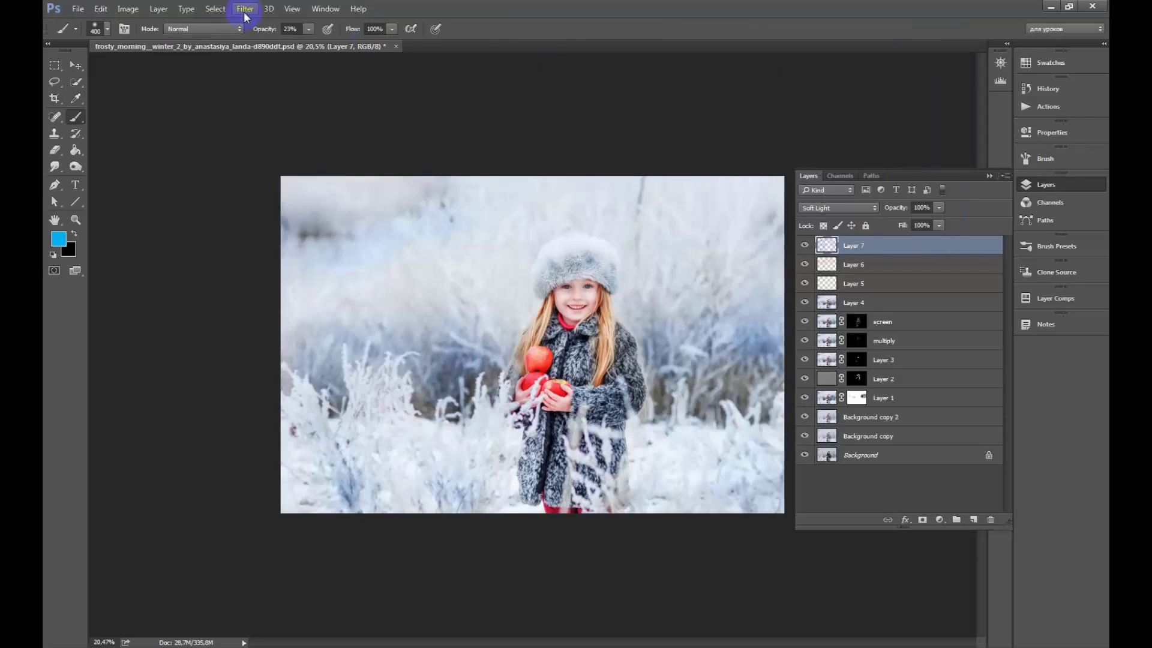
Apply a roughly 191.7 px Gaussian Blur to Layer 7 and toggle it to compare
click(245, 8)
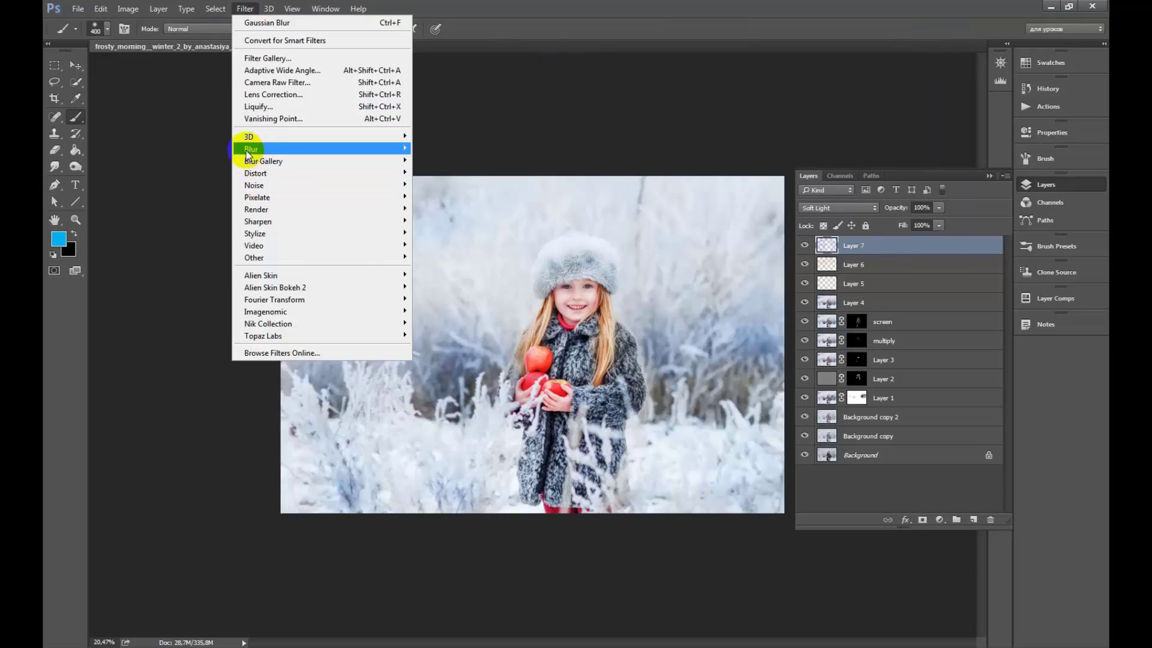
click(348, 190)
drag(817, 307, 865, 308)
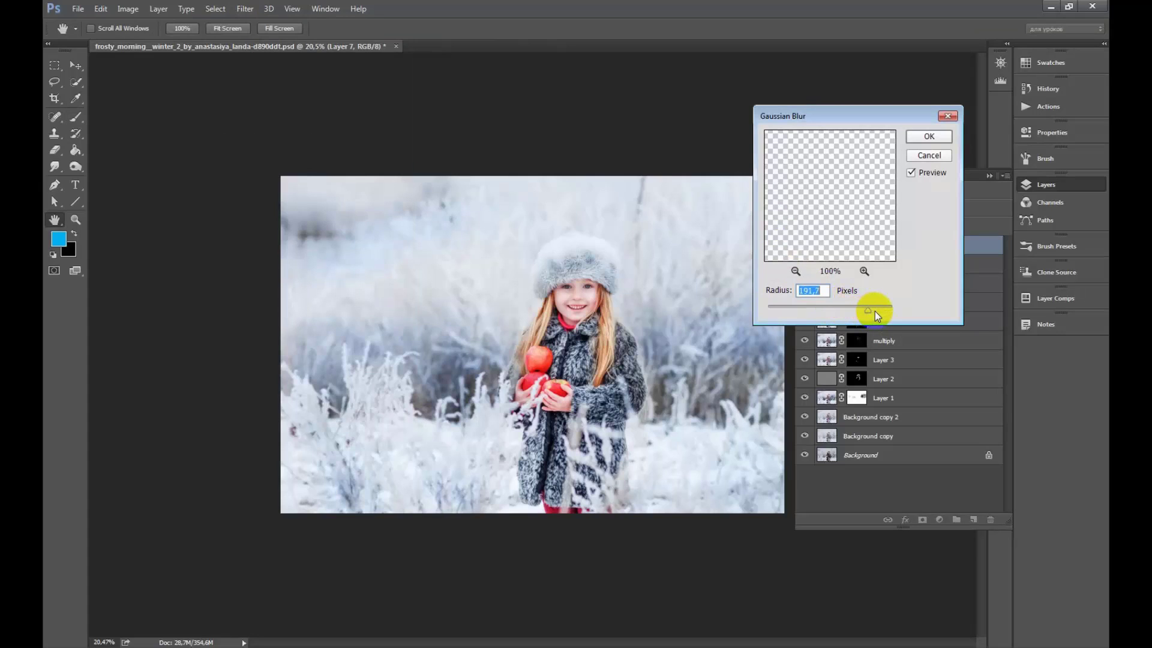
click(929, 136)
click(805, 246)
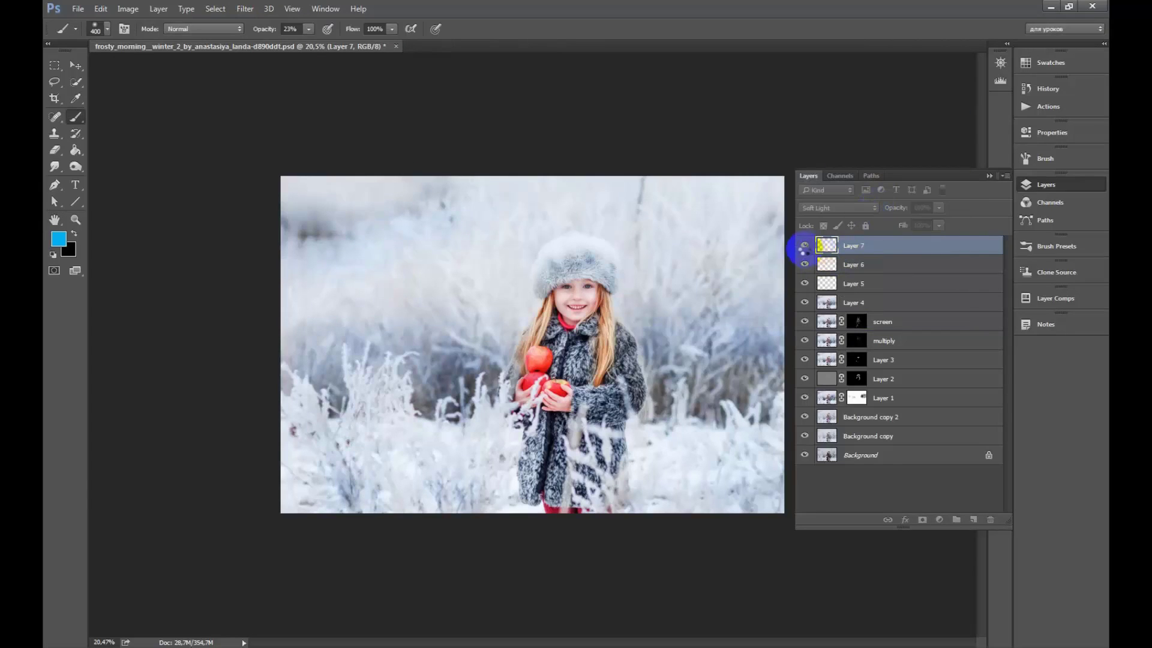
click(805, 245)
key(ctrl+minus)
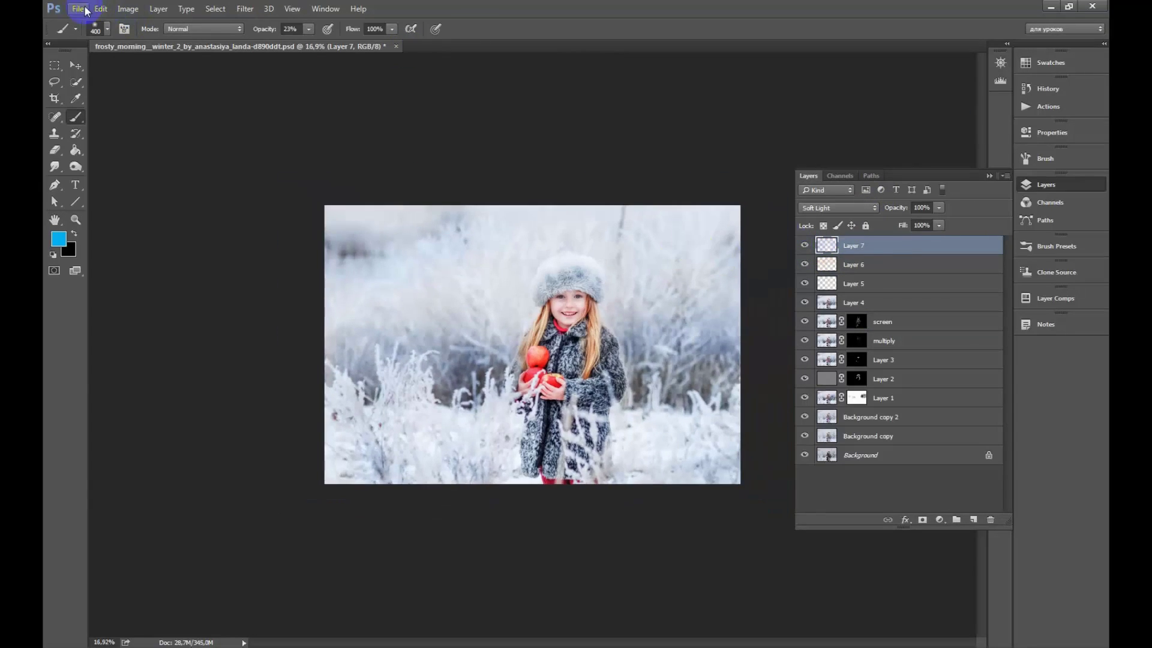
Save the document and add a new Soft Light Layer 8
click(78, 9)
click(88, 137)
key(ctrl+plus)
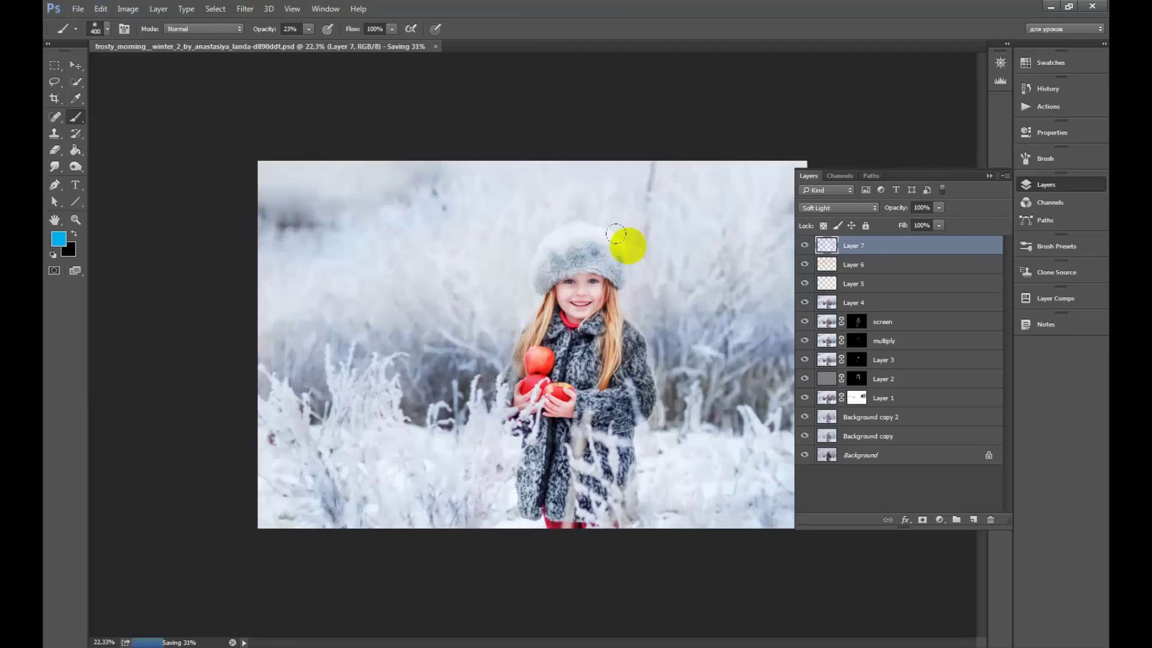
click(973, 521)
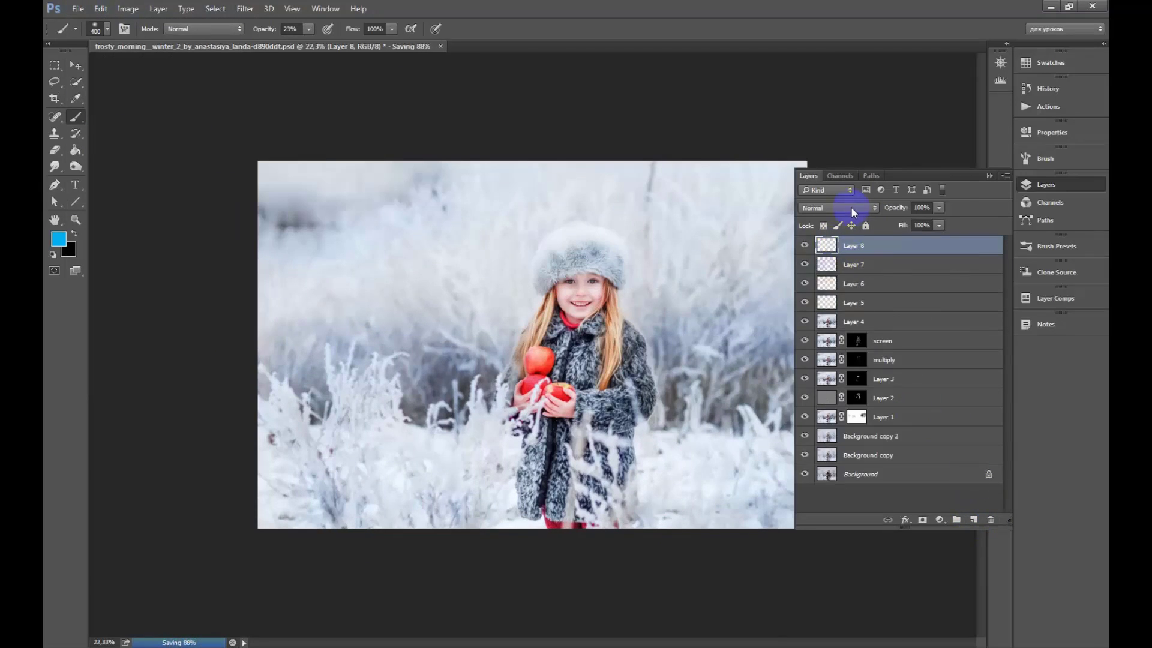
click(851, 207)
click(839, 340)
Pick light blue from Swatches and paint it at 23% onto Layer 8's background
click(1044, 61)
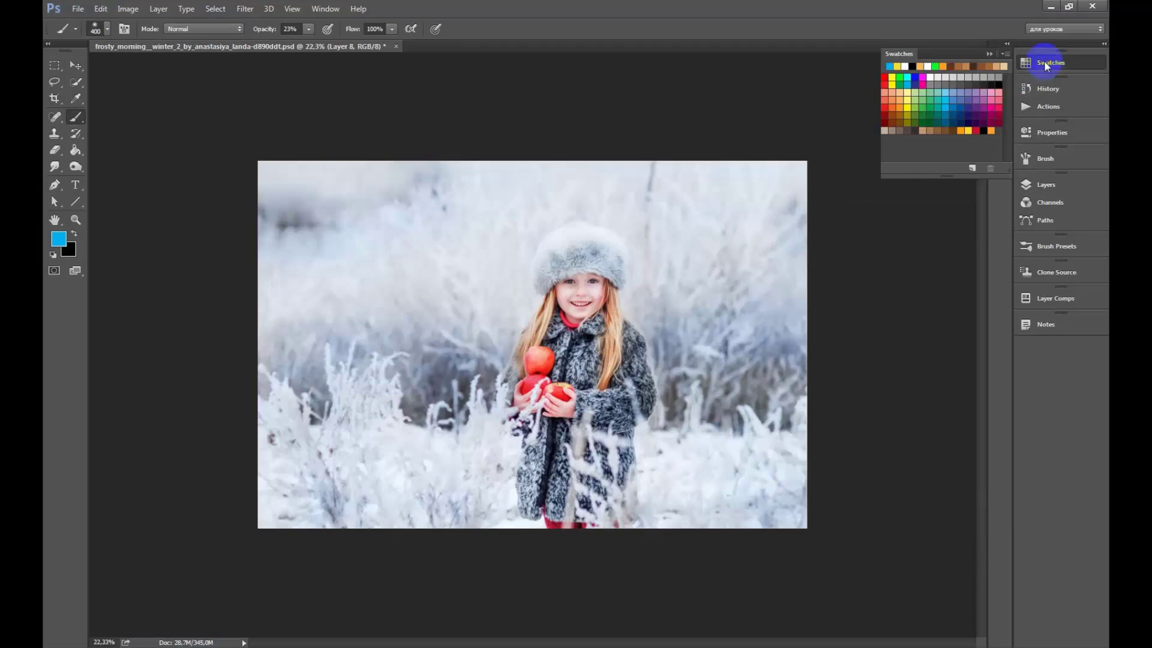
click(951, 87)
click(1046, 184)
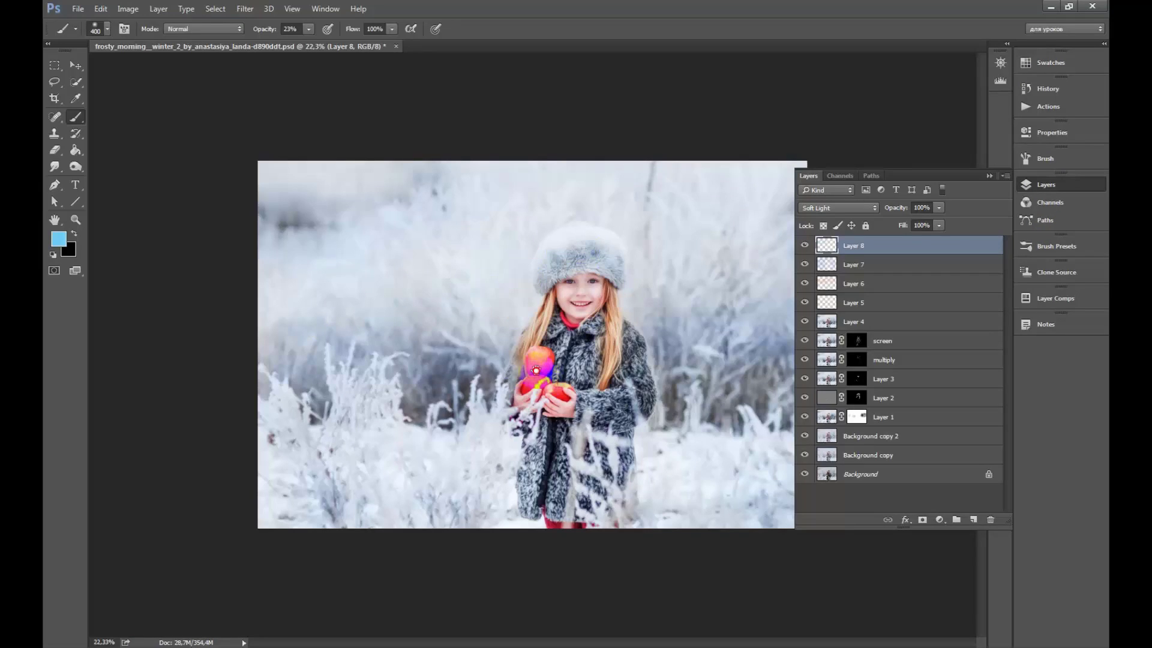
click(1045, 184)
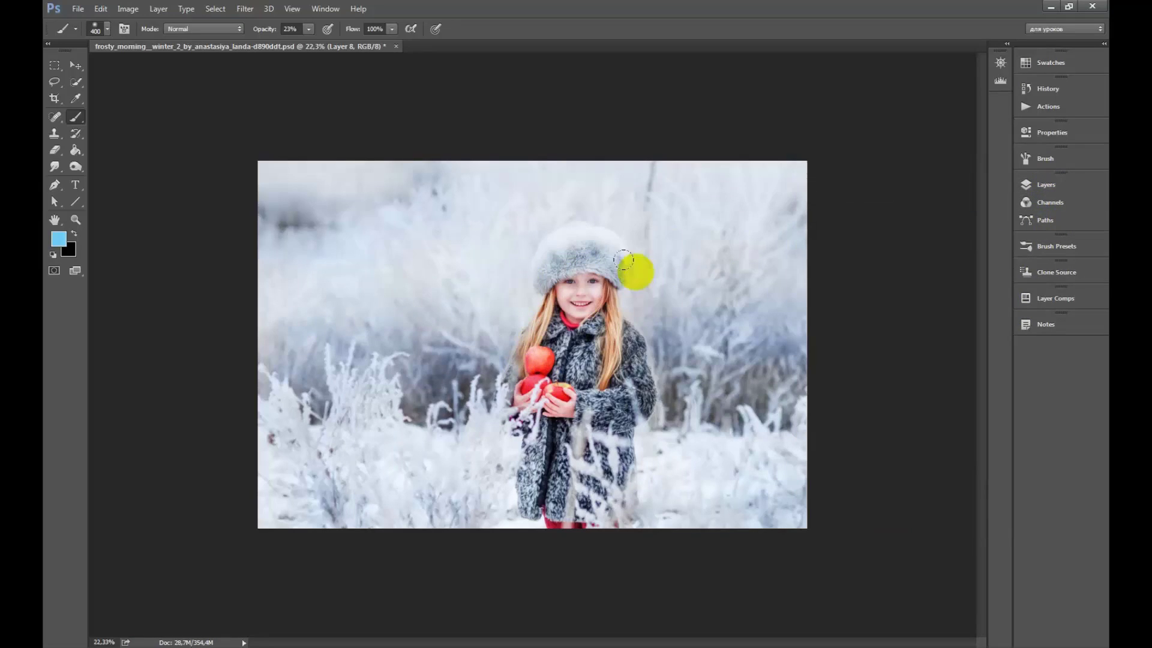
click(532, 535)
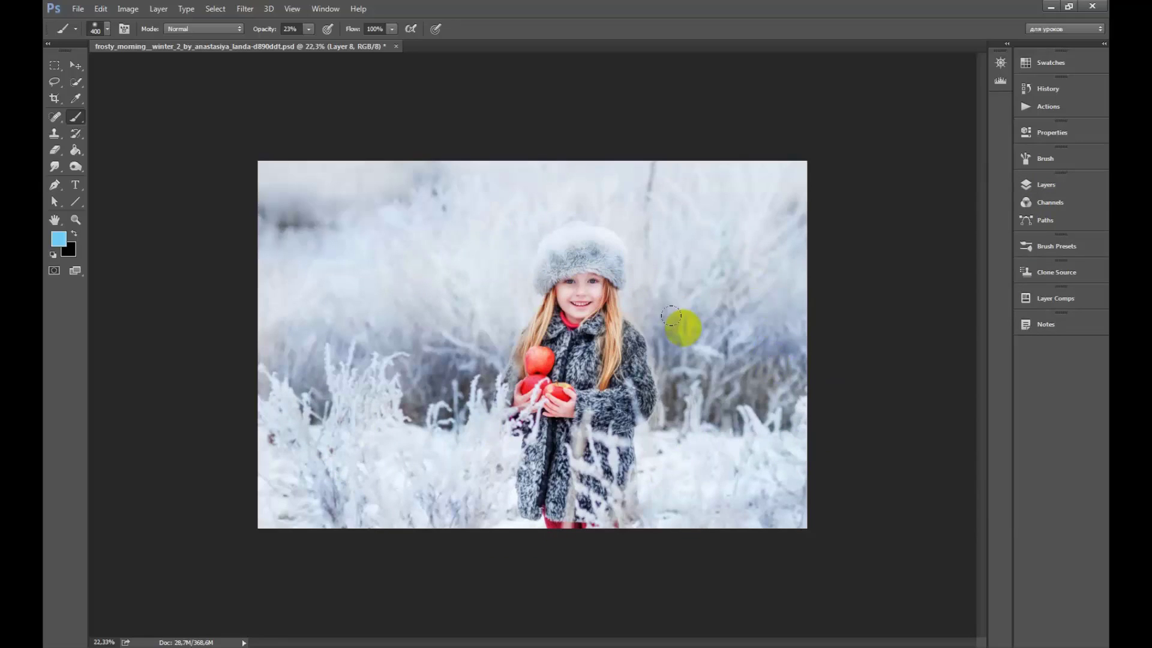
key(ctrl+minus)
click(1046, 298)
click(1039, 183)
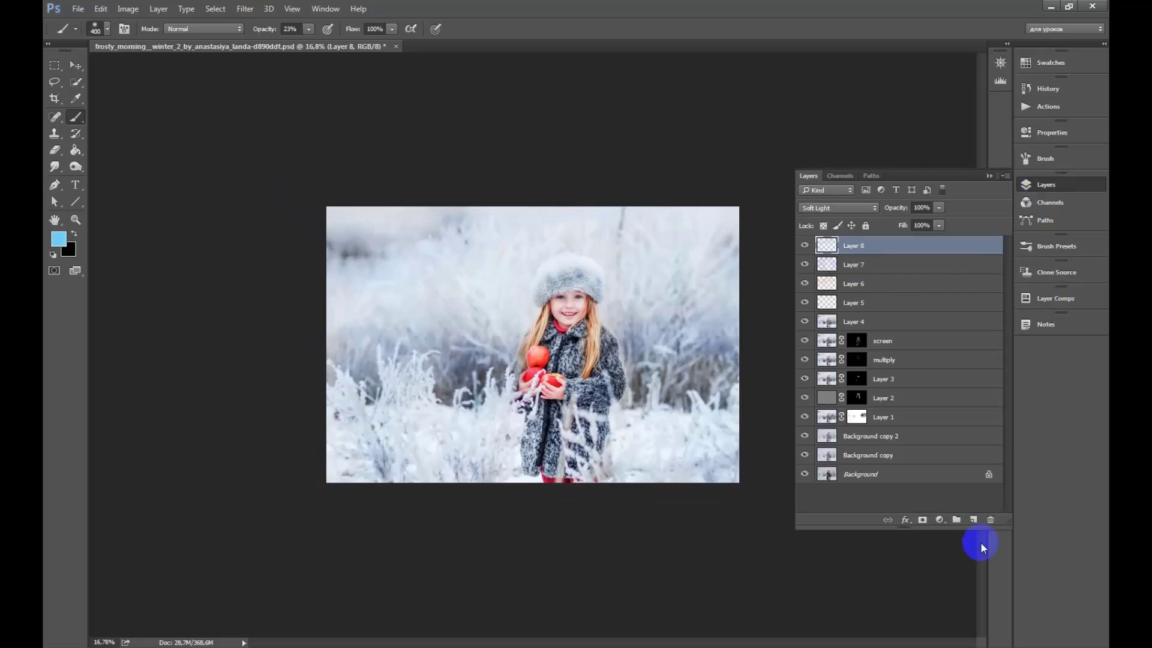
Set the new Layer 9 to Soft Light and pick orange from Swatches
click(831, 208)
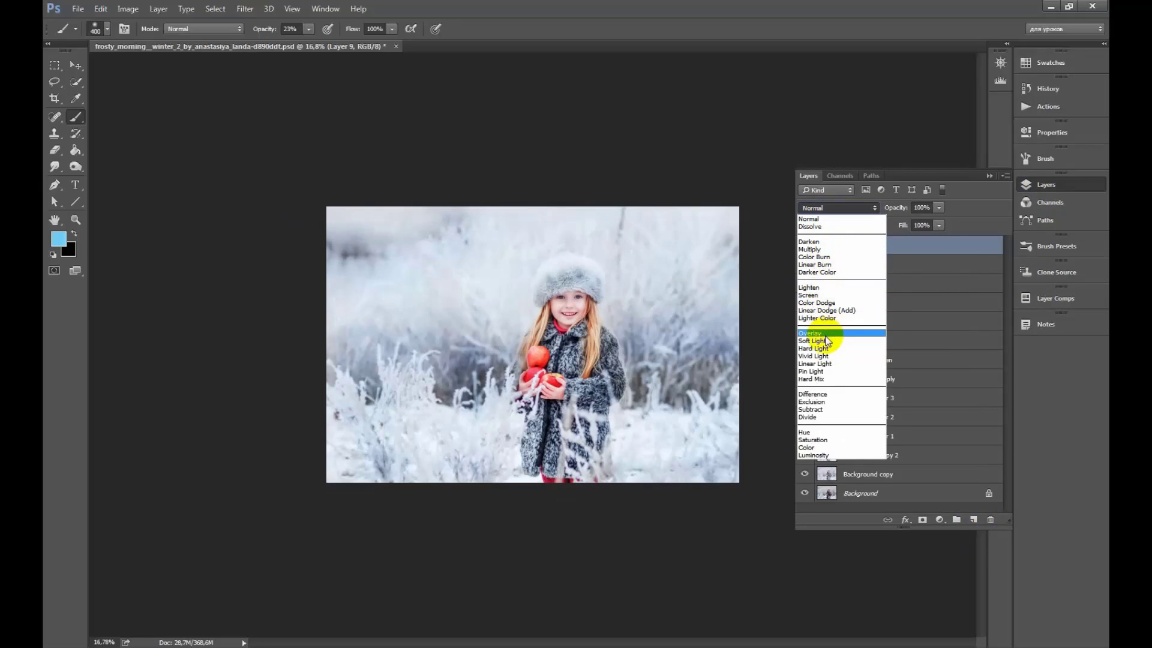
click(826, 333)
click(1050, 184)
click(1050, 62)
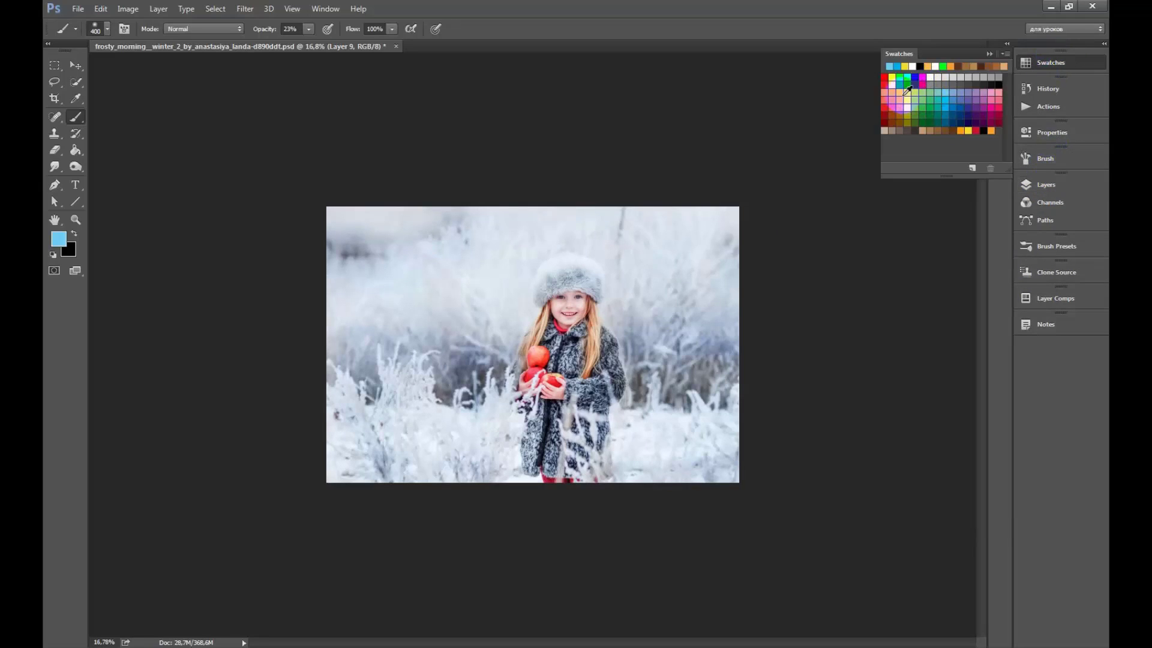
click(991, 130)
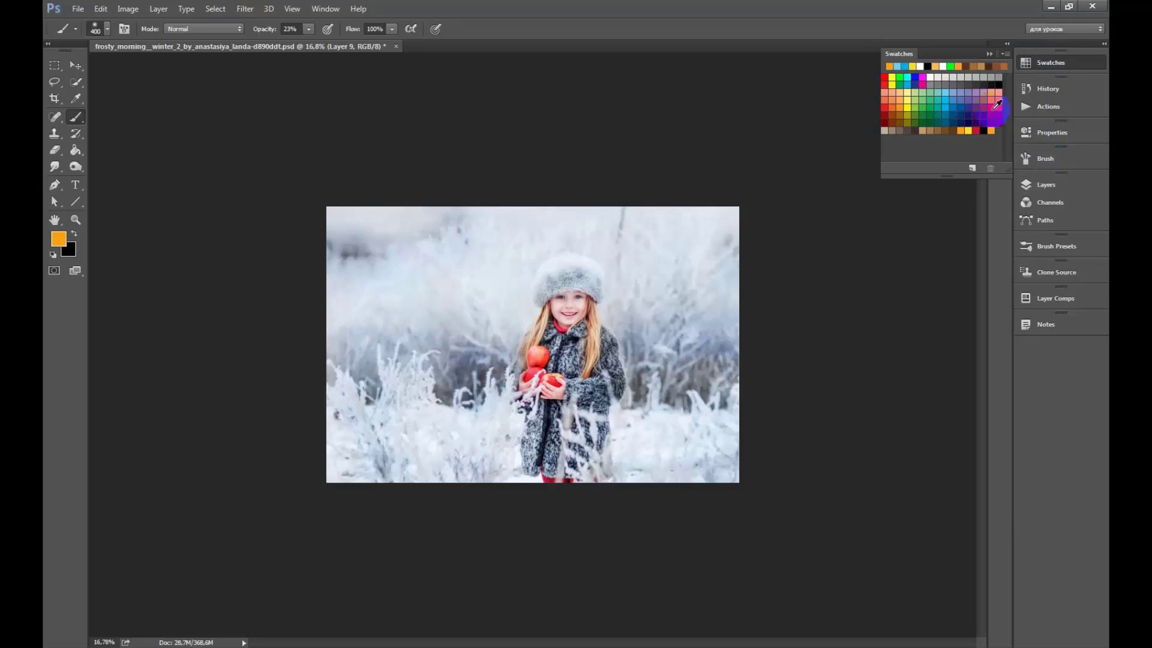
click(1049, 63)
Brush soft orange tones over the background with an enlarged brush
key(bracketright)
key(bracketright)
key(bracketright)
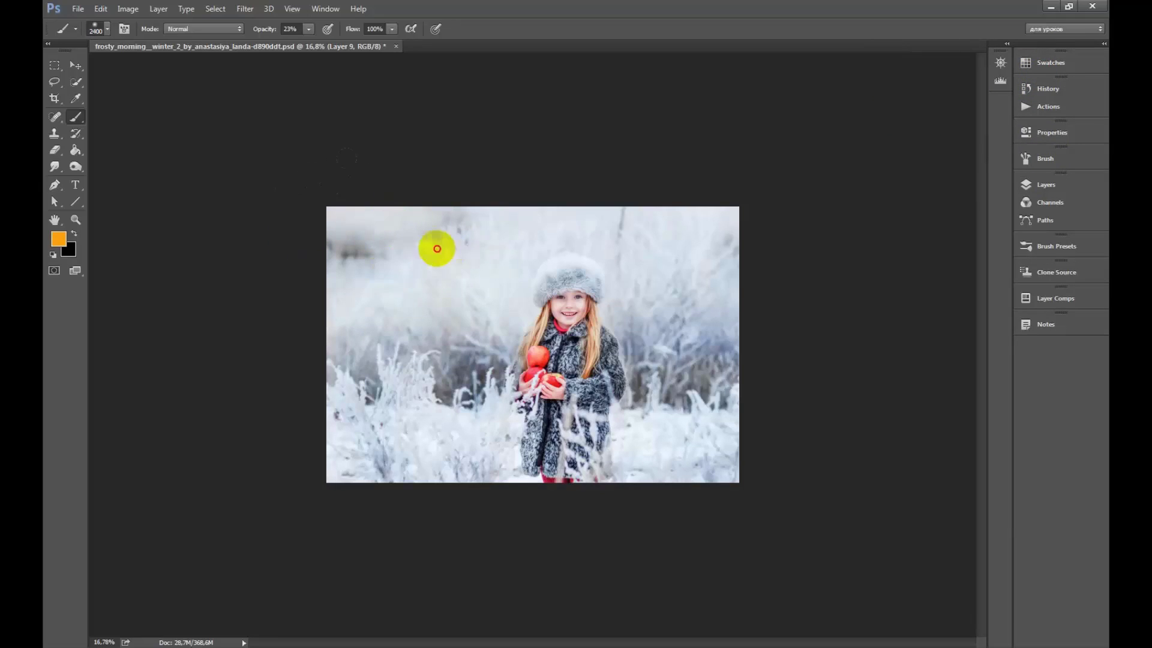
click(433, 228)
mouse_move(433, 227)
mouse_down()
mouse_move(695, 412)
mouse_move(642, 169)
mouse_up()
click(75, 65)
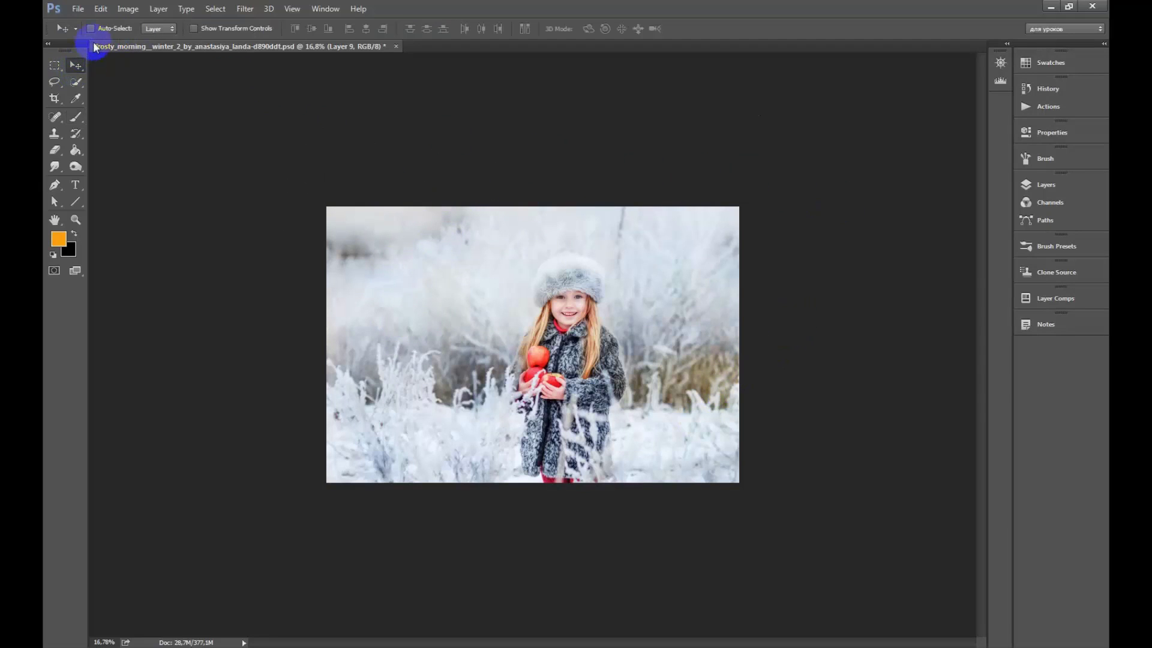
scroll(488, 111, down, 2)
key(b)
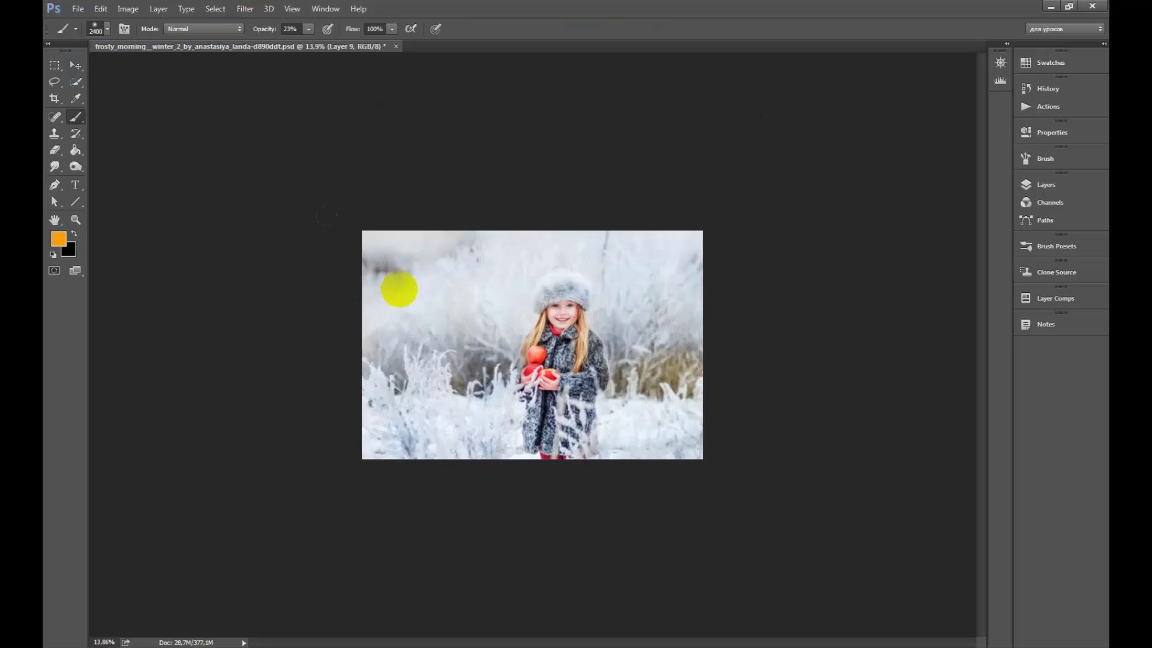
key(bracketleft)
key(bracketleft)
key(bracketleft)
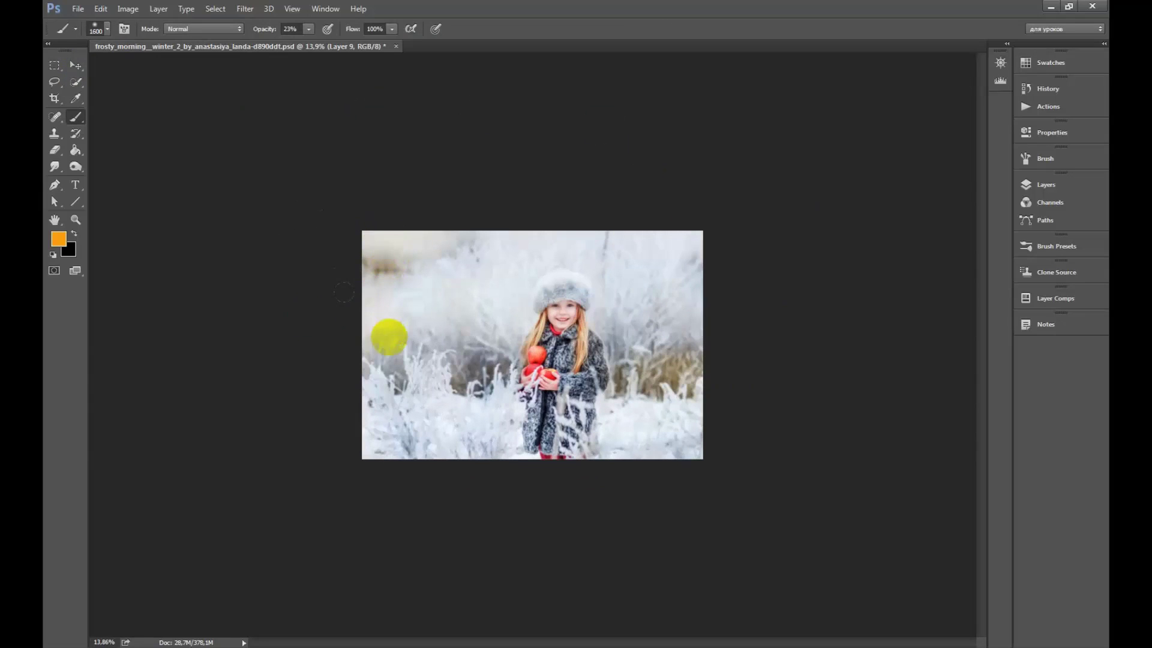
scroll(404, 370, up, 1)
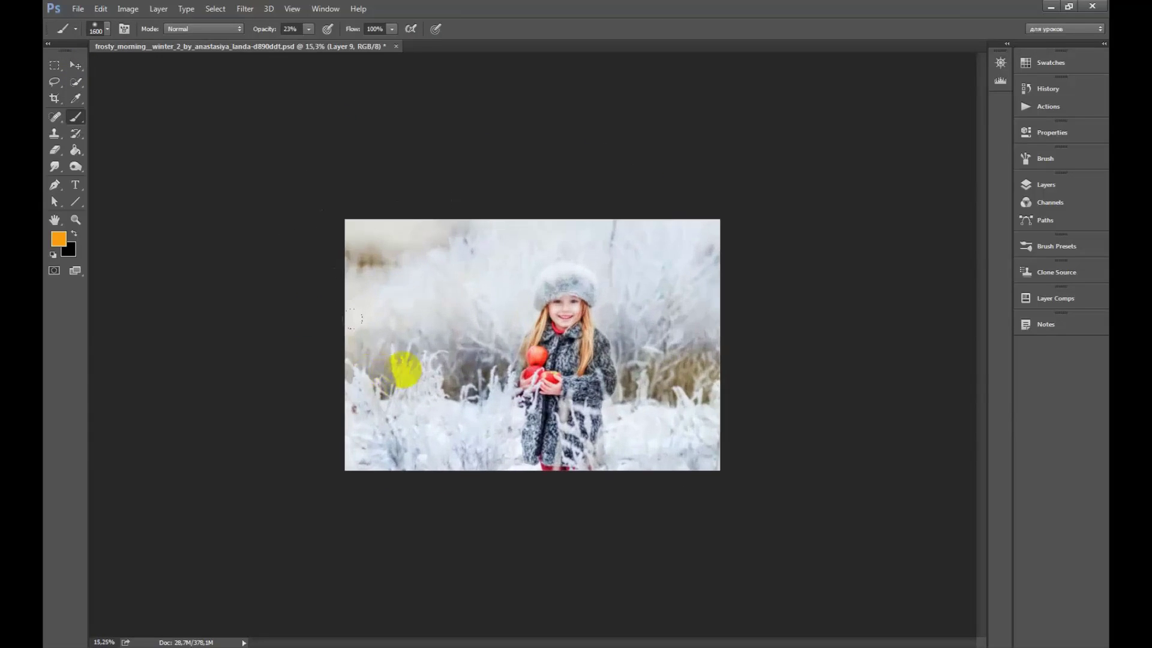
click(76, 65)
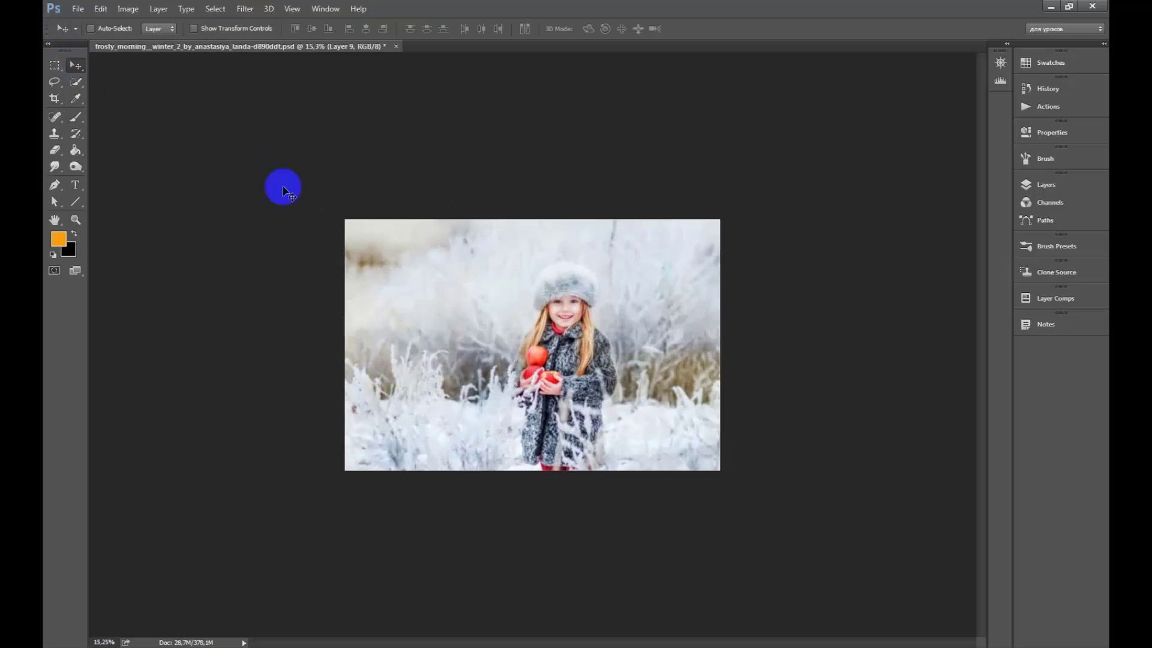
click(1041, 186)
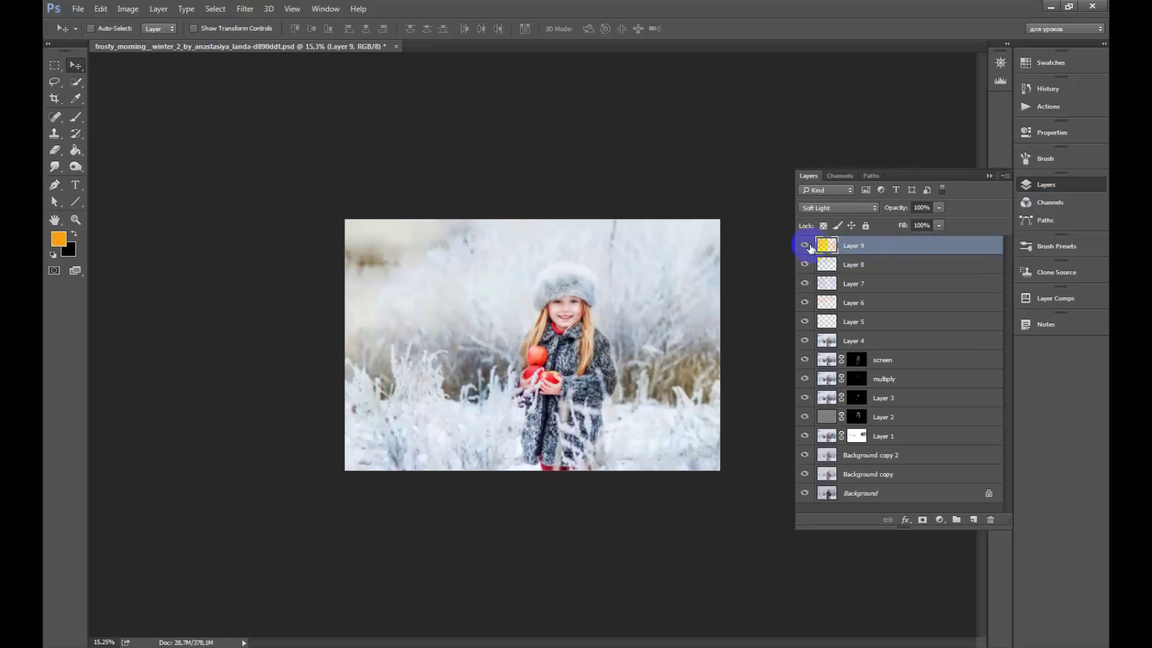
click(245, 8)
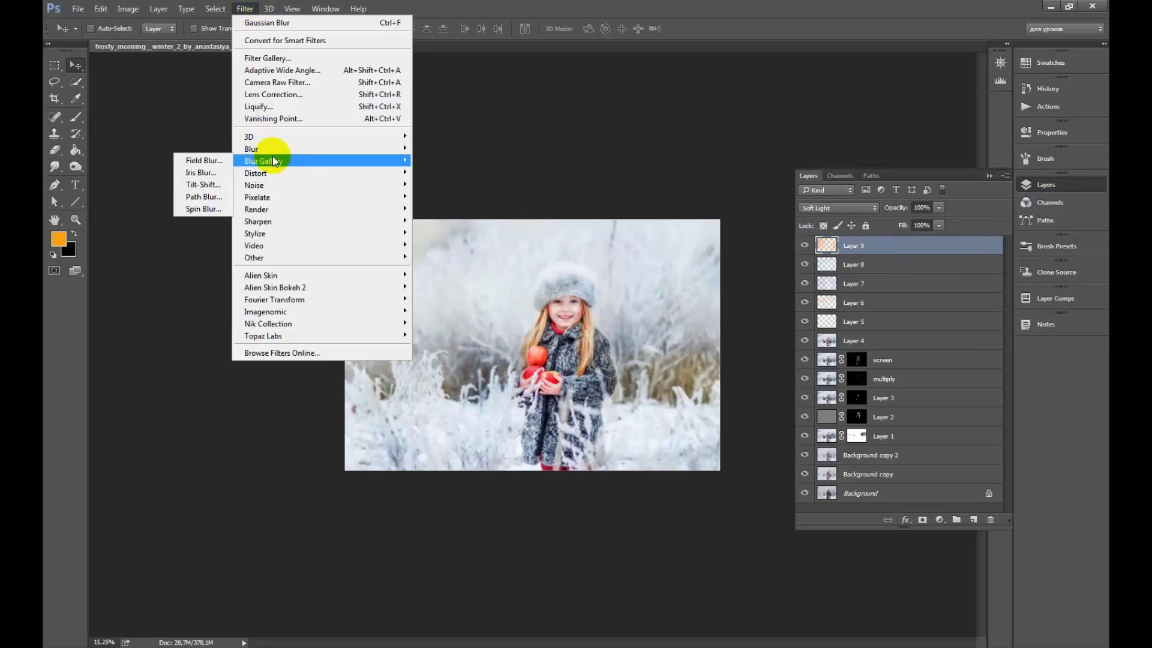
Apply a 191.7 px Gaussian Blur to Layer 9 and set its opacity to 68%
mouse_move(250, 148)
click(207, 184)
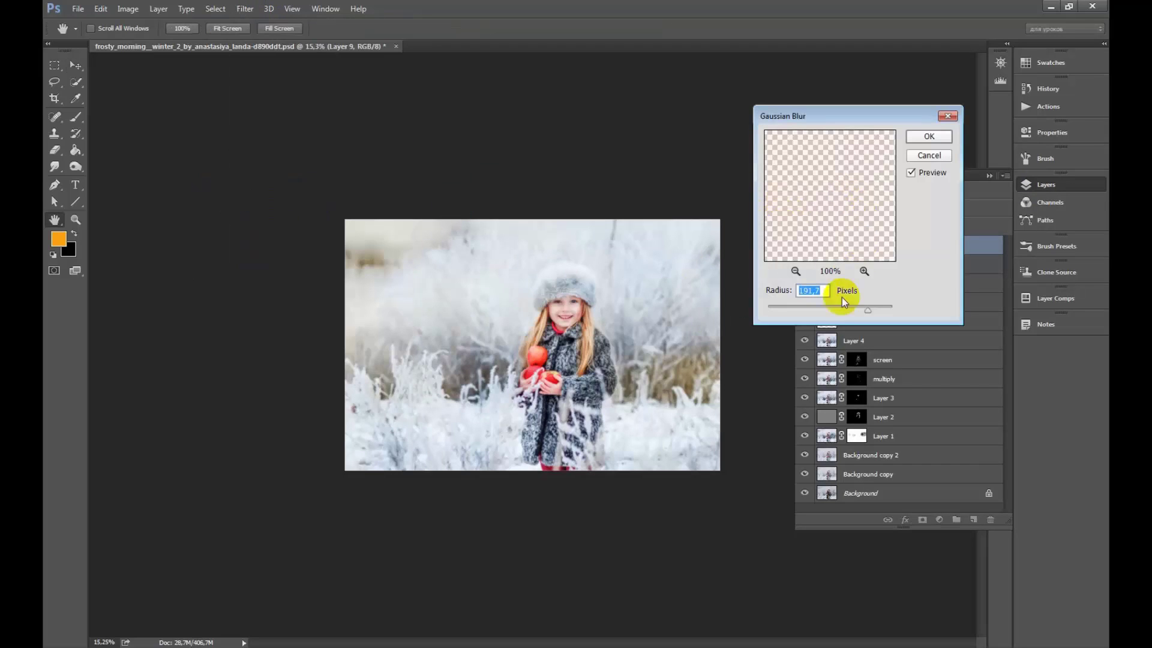
click(929, 136)
scroll(632, 276, up, 2)
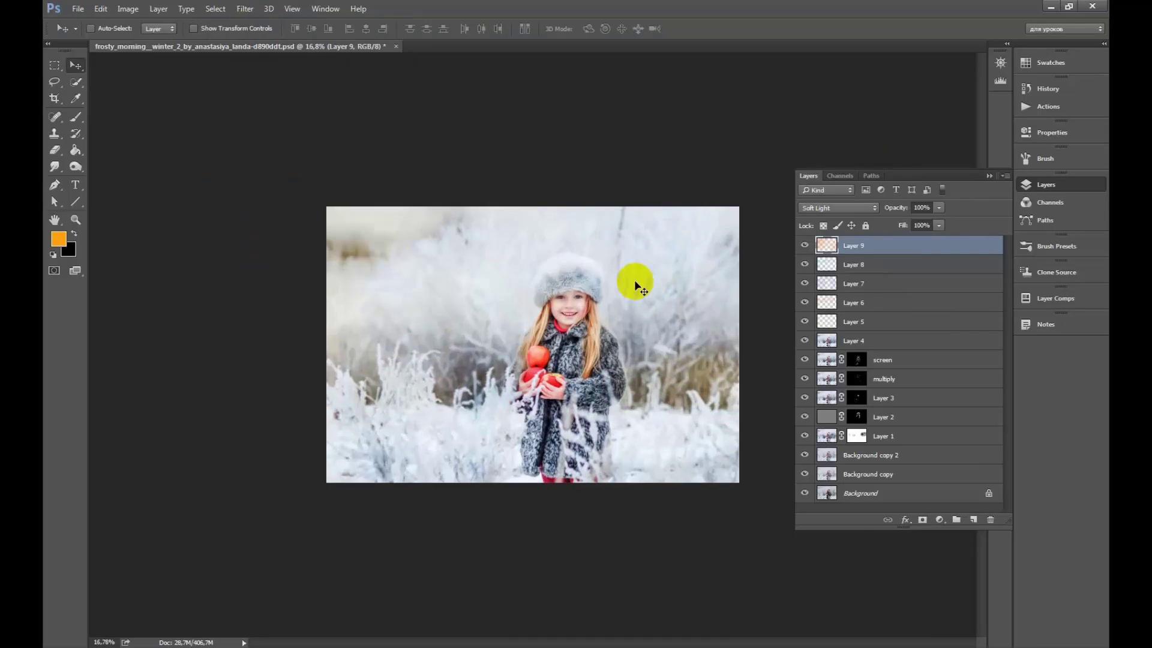
key(v)
click(939, 208)
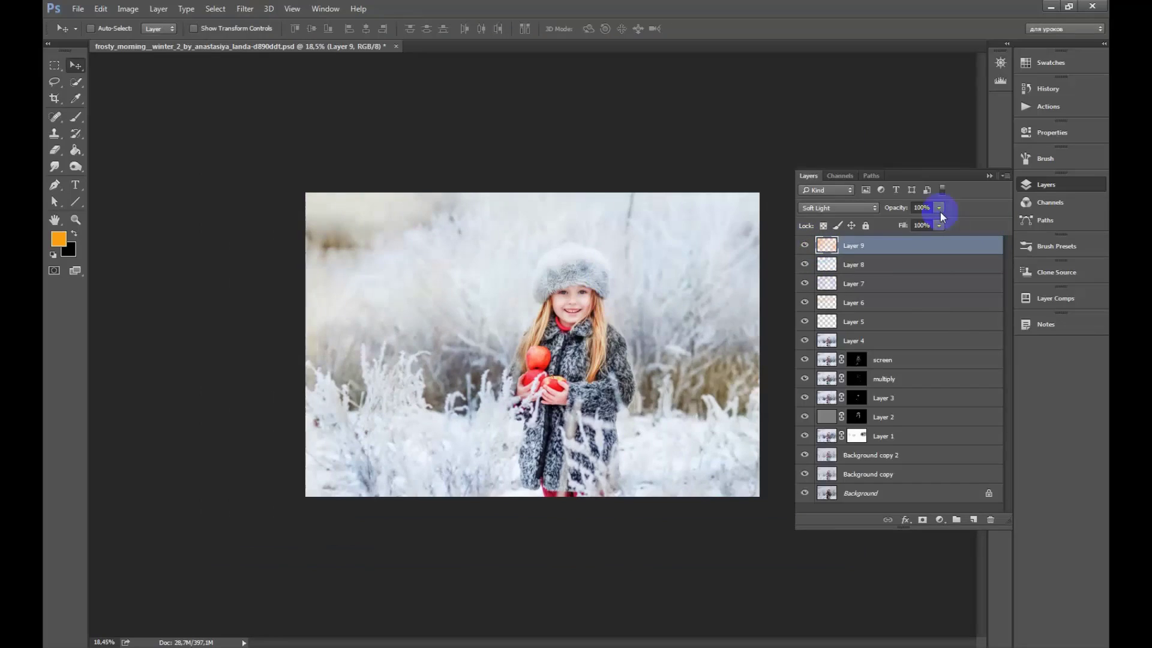
drag(912, 225, 917, 225)
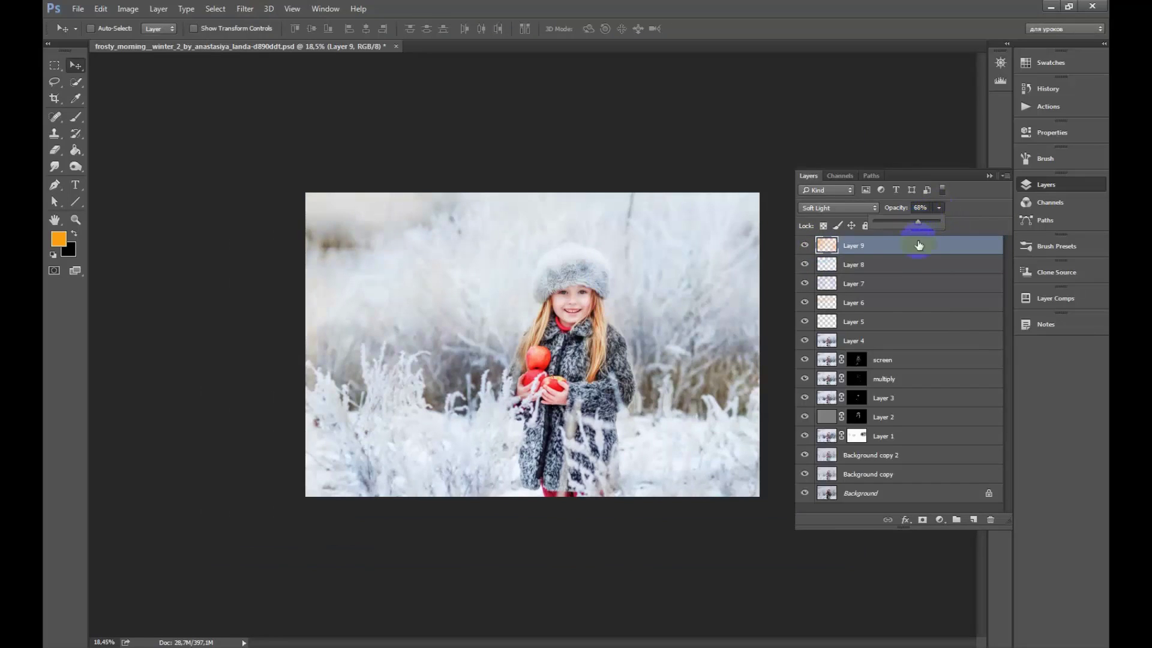
Paint more orange on Layer 9, lower its opacity to 52% and save
scroll(621, 291, down, 2)
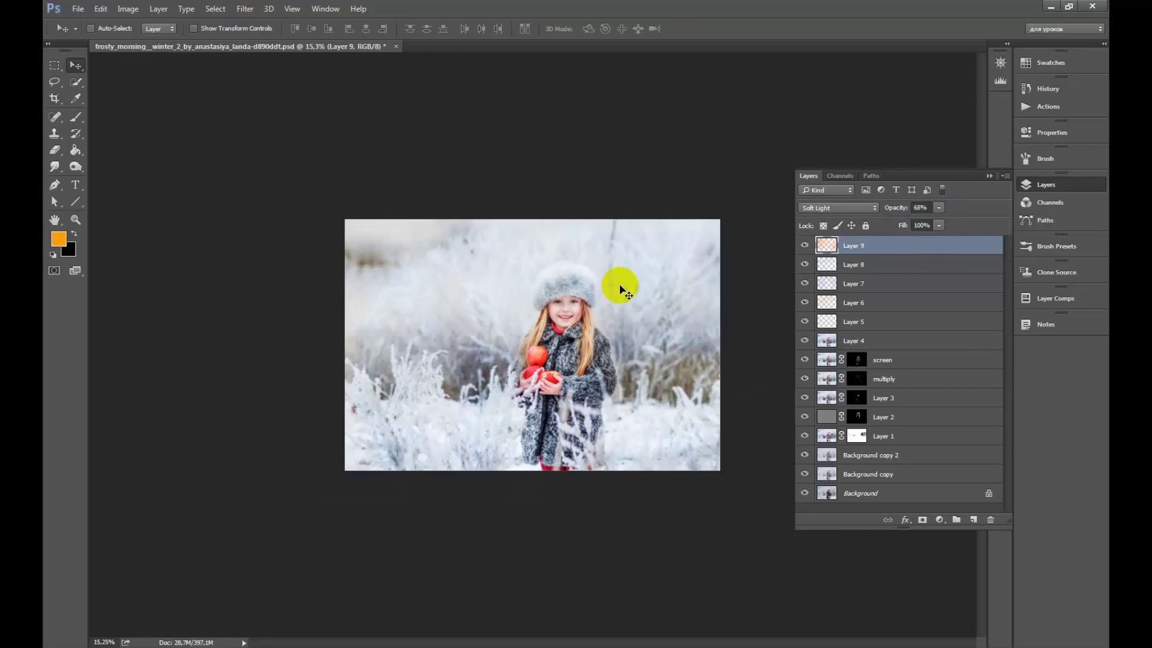
key(b)
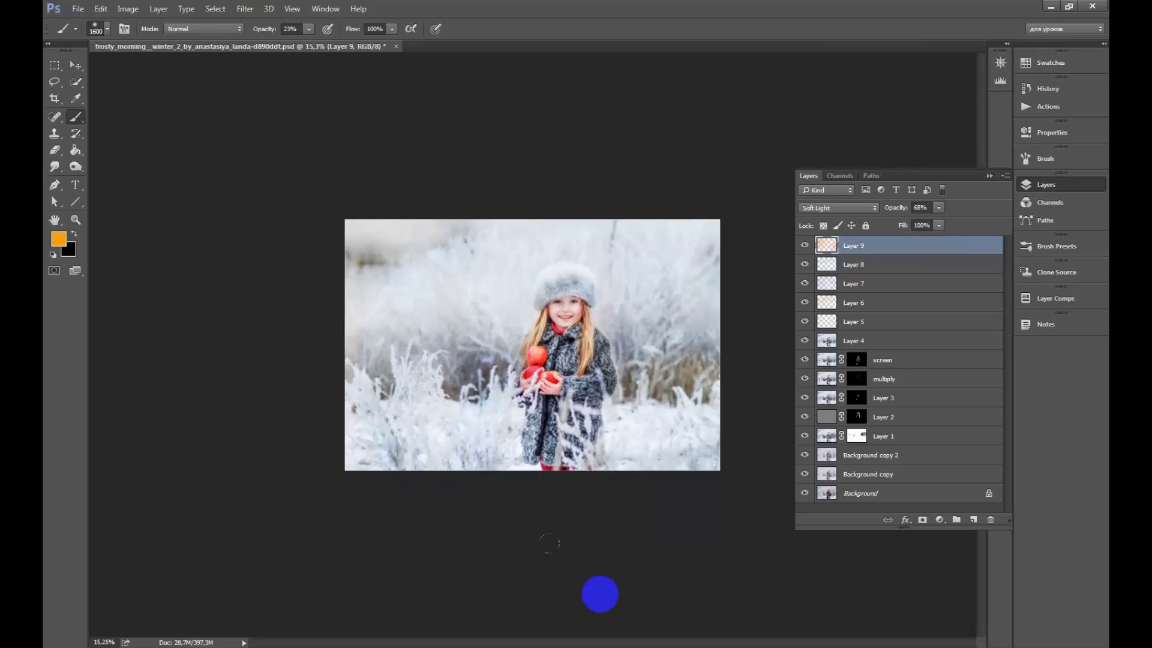
scroll(612, 479, down, 2)
scroll(630, 329, up, 4)
scroll(681, 183, down, 1)
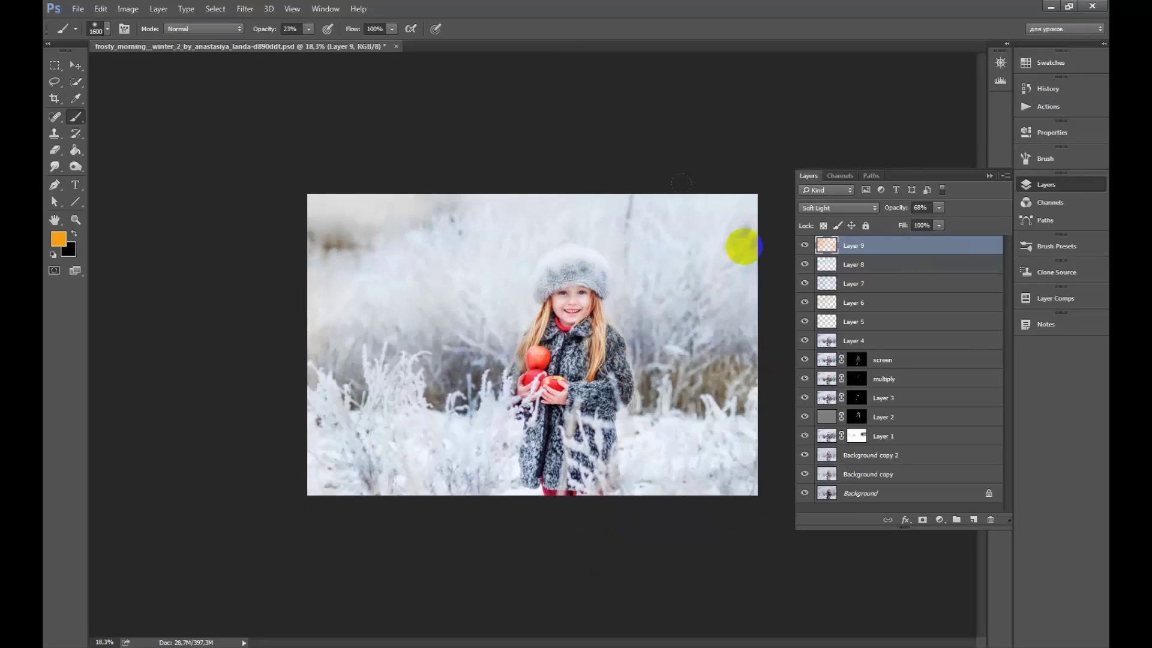
drag(744, 246, 780, 245)
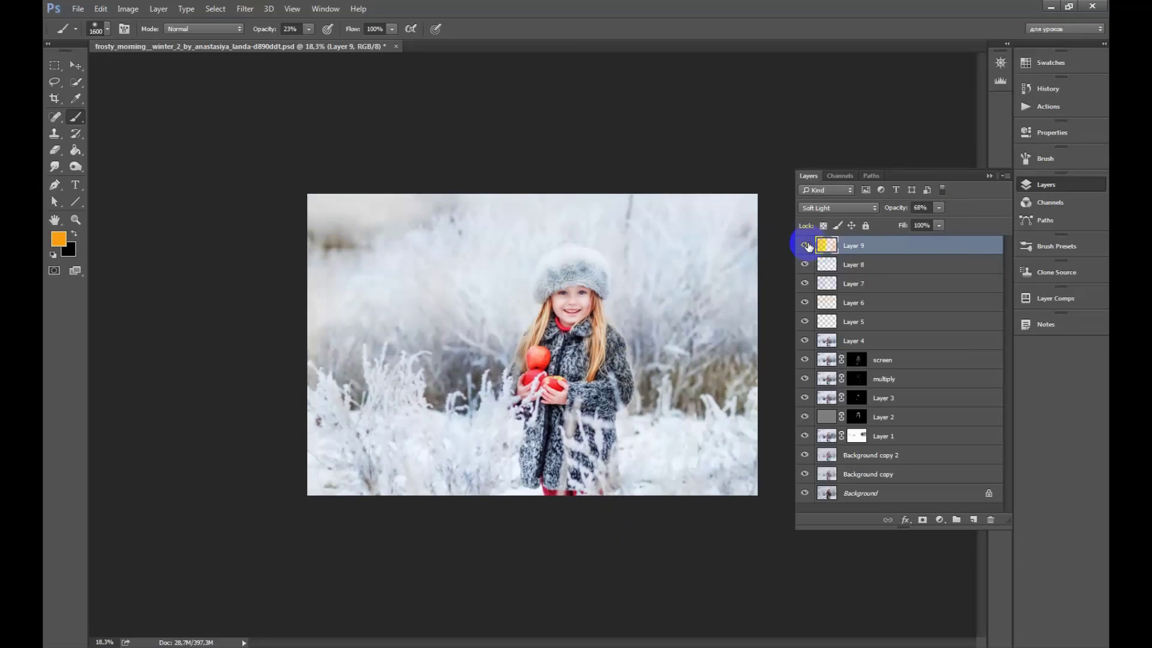
drag(929, 221, 926, 220)
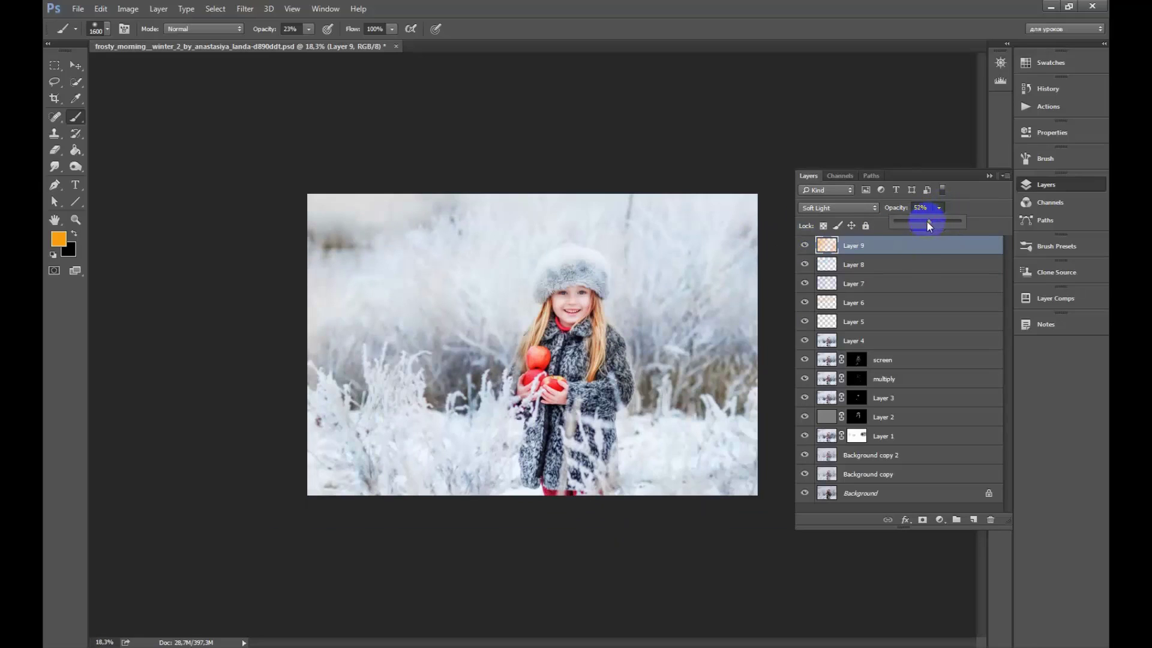
scroll(495, 313, down, 2)
key(ctrl+s)
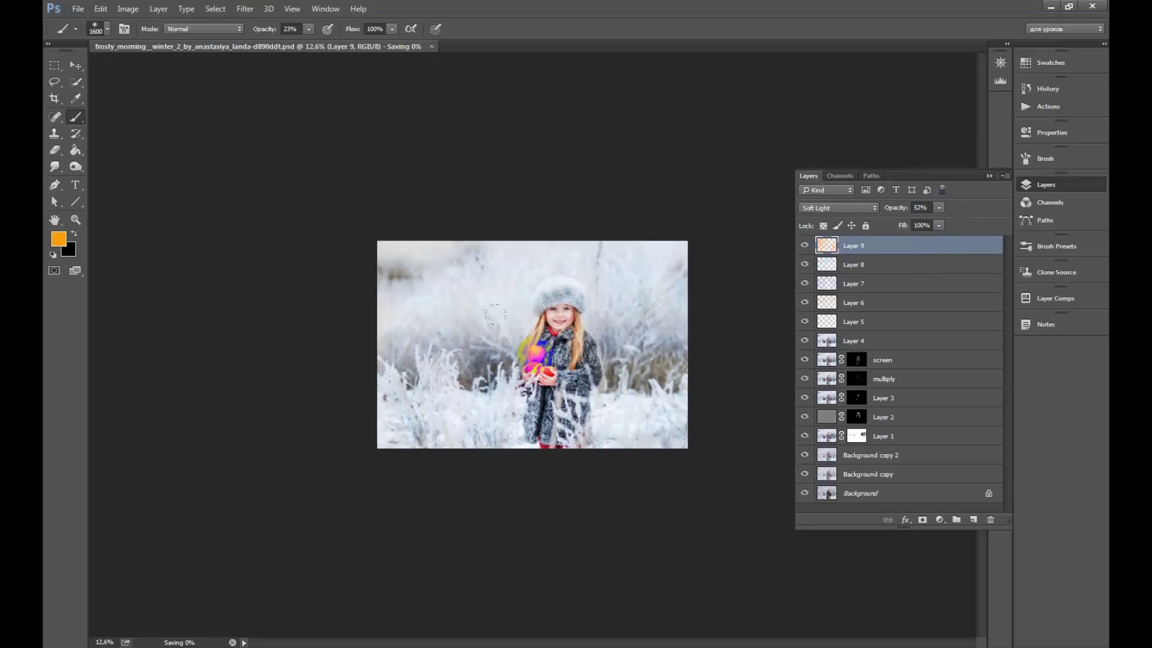
Add a Color Balance layer with Highlights Yellow–Blue set to -5
click(939, 520)
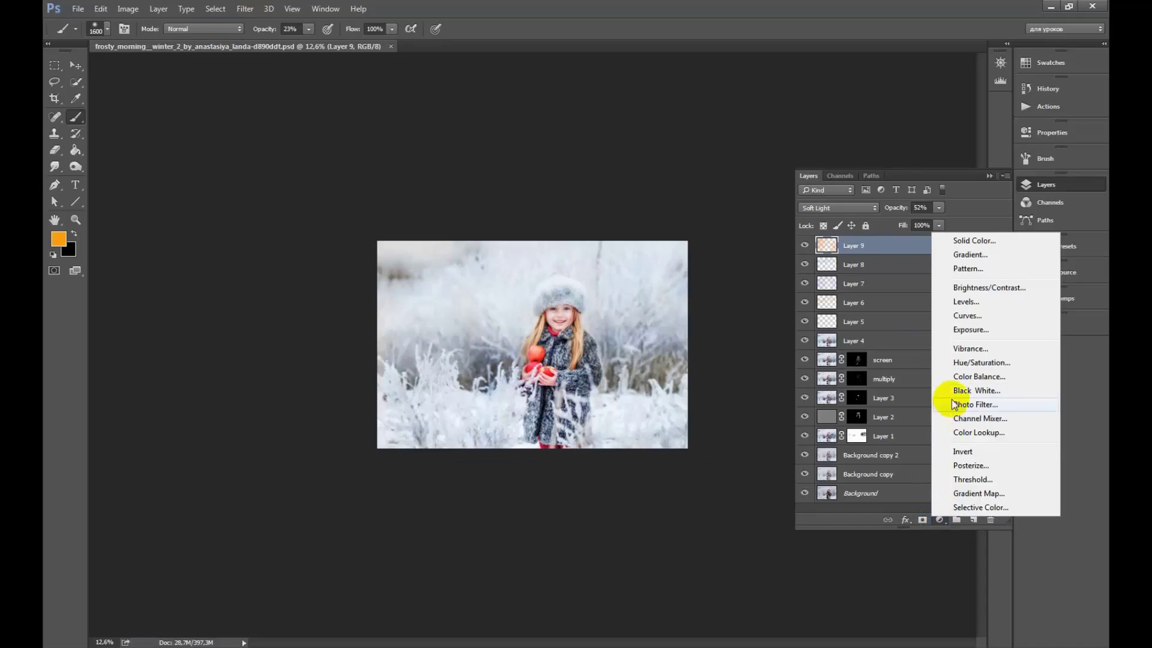
click(958, 378)
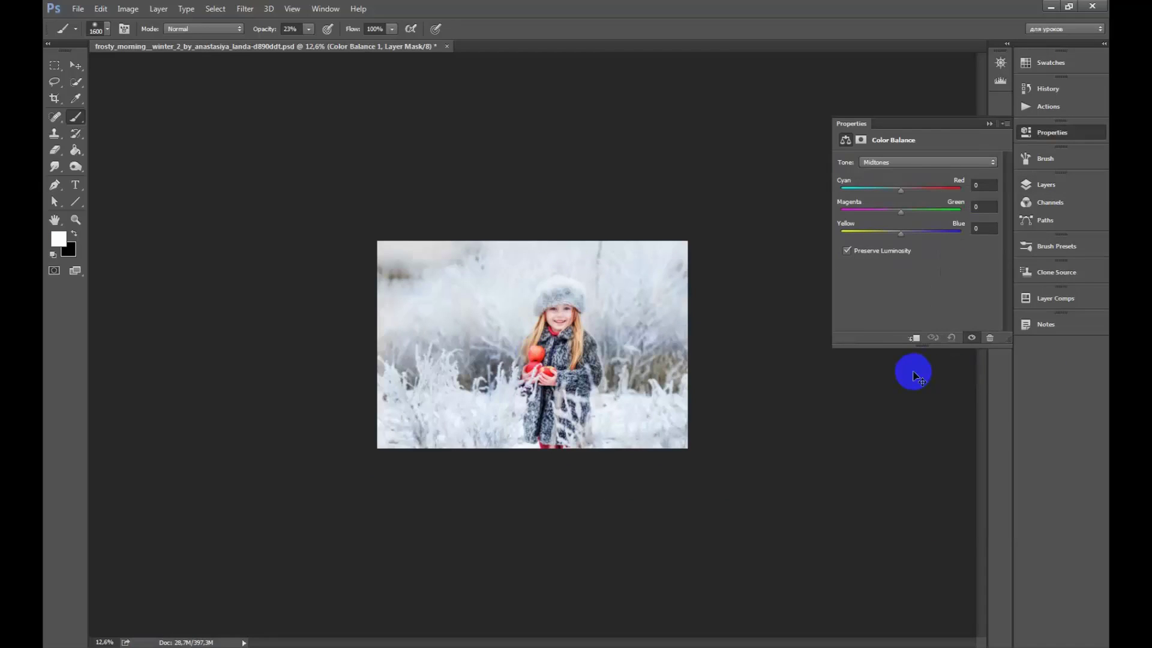
click(900, 163)
click(896, 188)
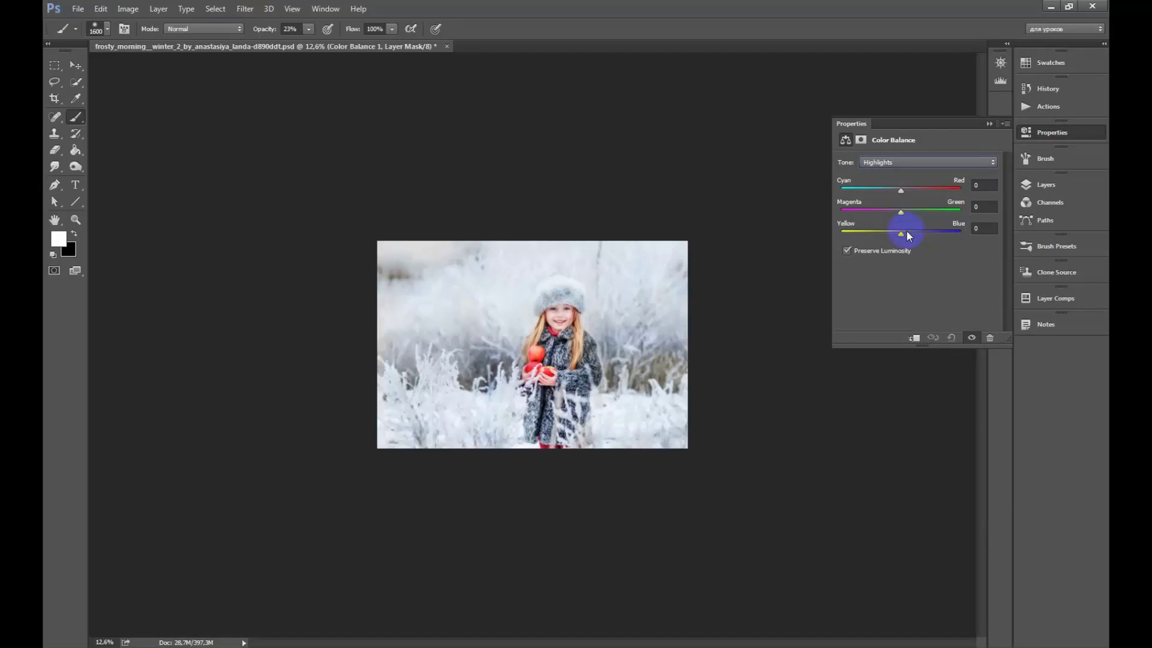
drag(907, 231, 899, 239)
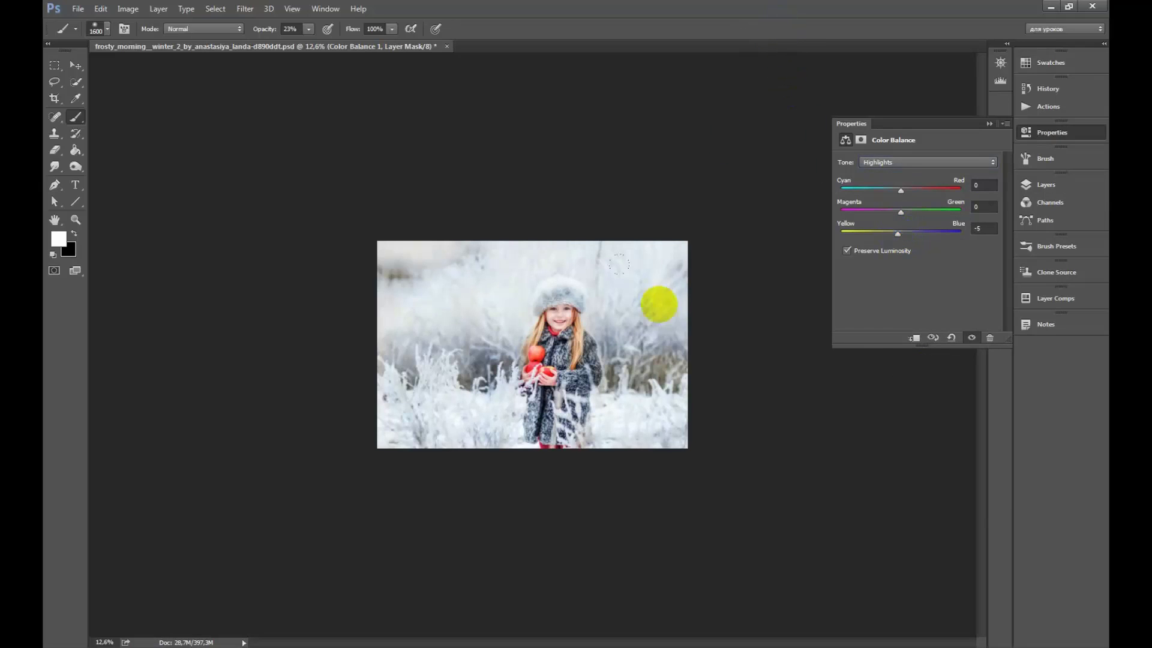
key(ctrl+0)
click(1046, 185)
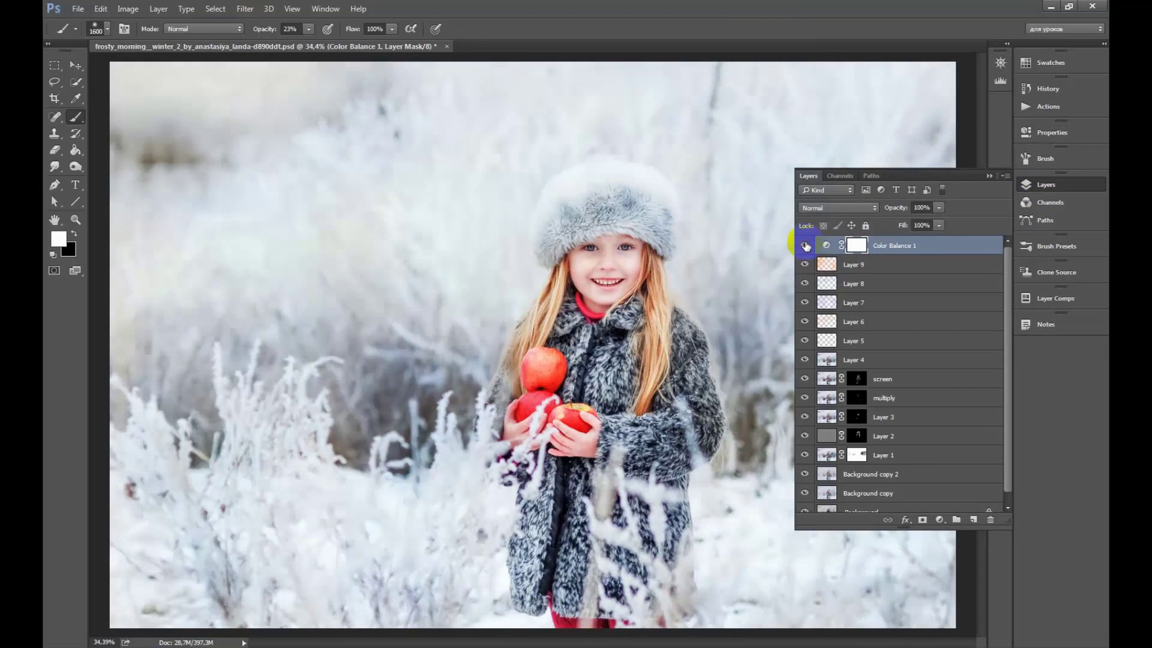
Set Midtones Yellow–Blue to -3 and Shadows Cyan–Red to +5, then toggle the layer to compare
double_click(826, 245)
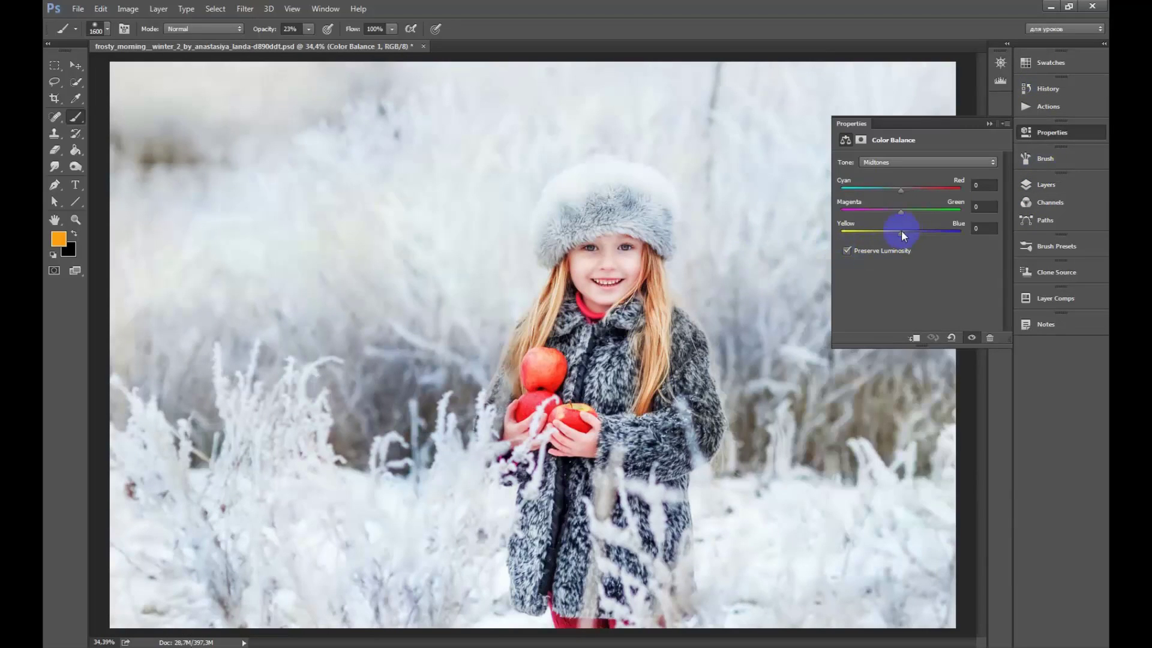
drag(899, 235, 898, 239)
click(900, 162)
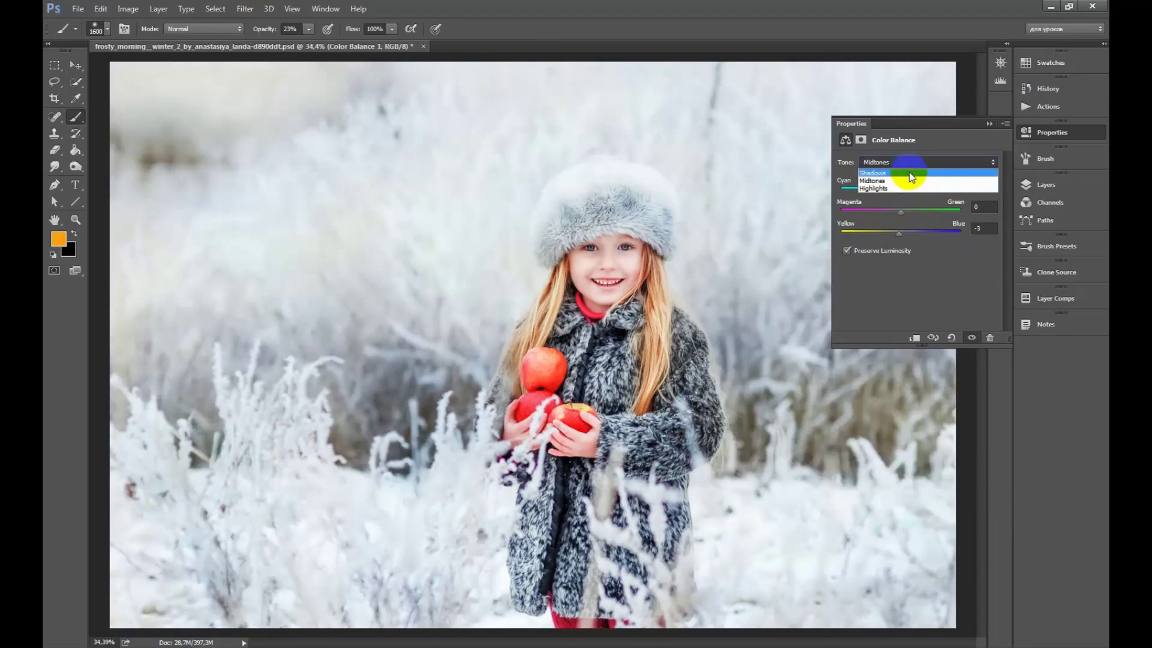
click(906, 171)
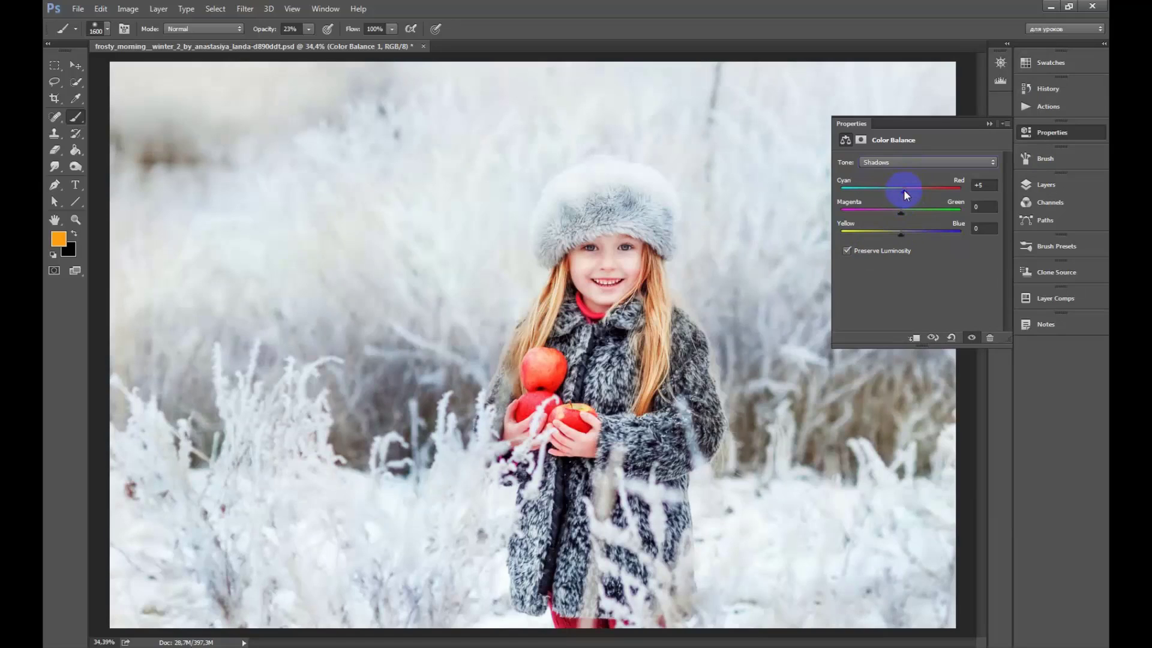
click(908, 161)
click(908, 181)
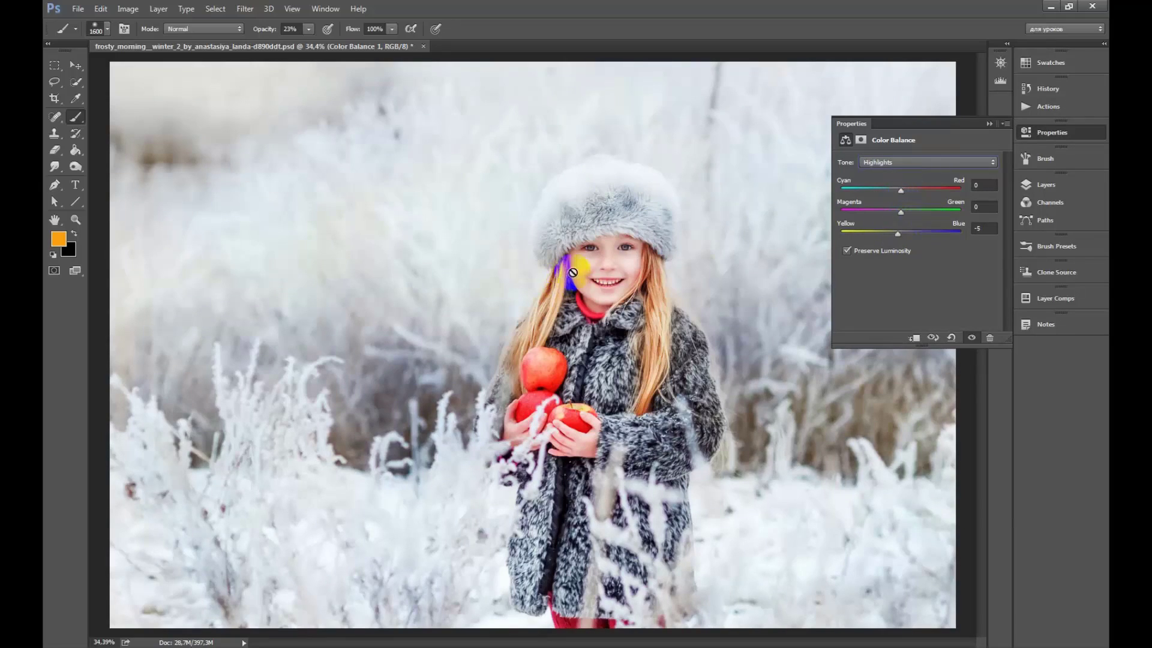
click(917, 161)
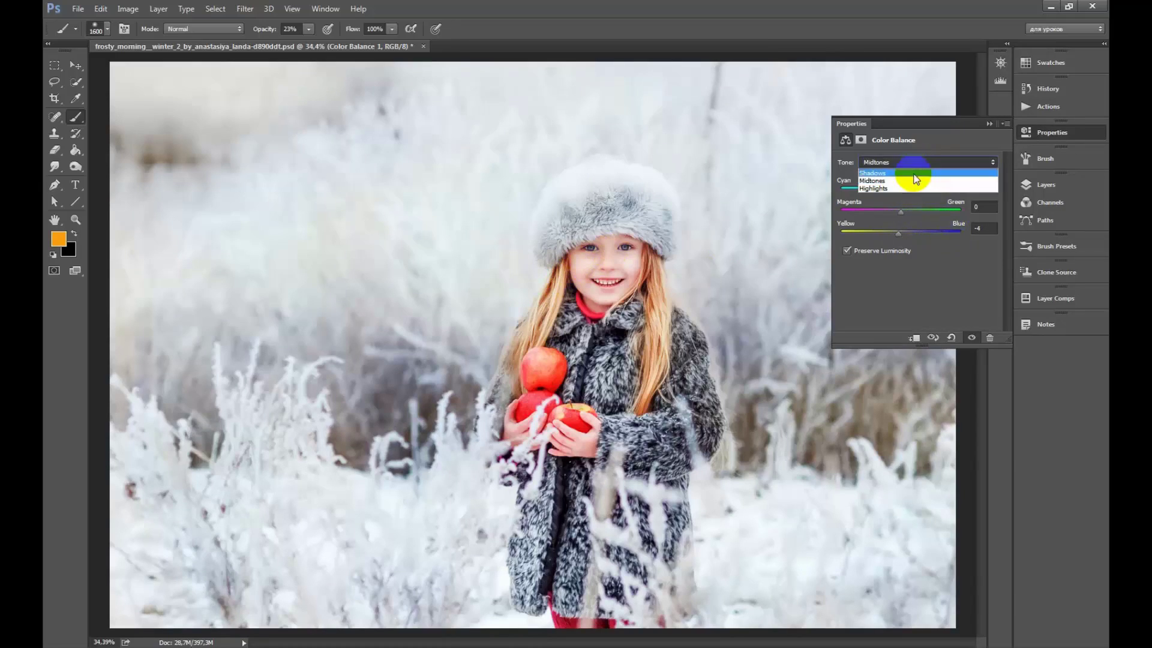
click(909, 162)
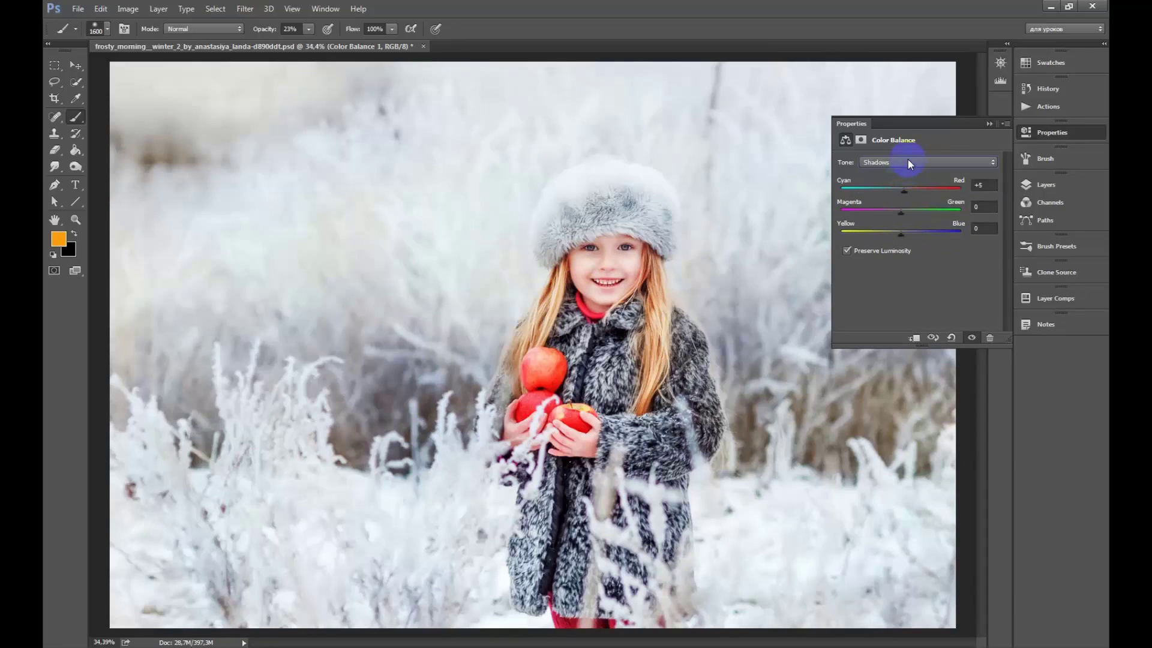
click(908, 161)
click(906, 181)
click(1049, 132)
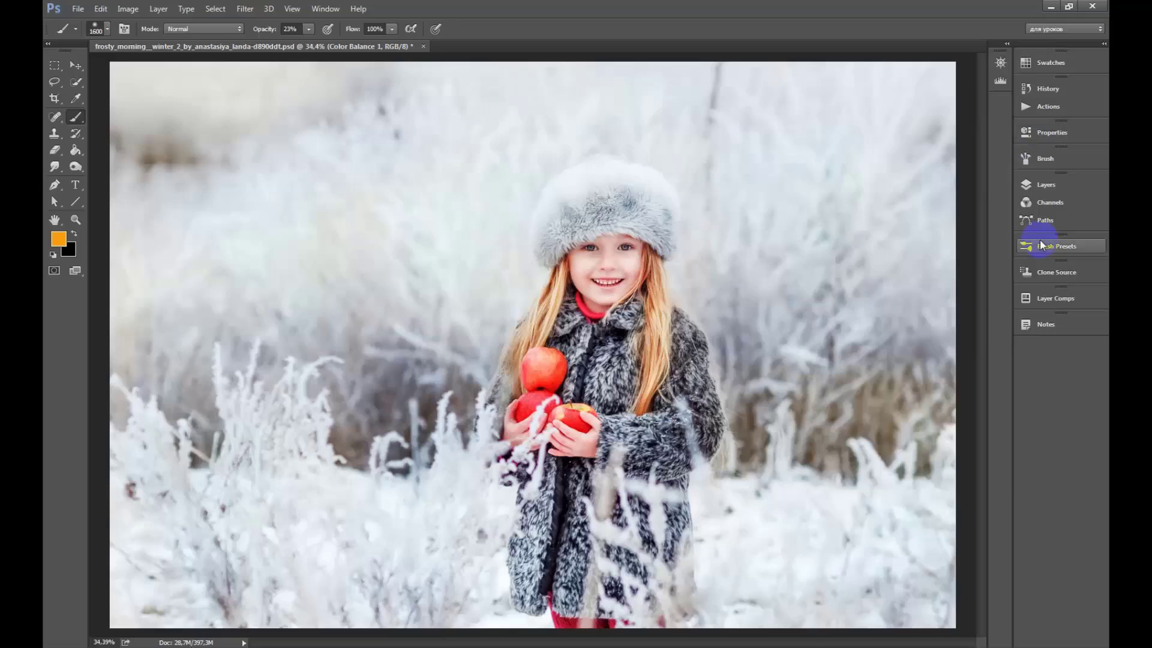
click(1045, 184)
scroll(686, 285, down, 5)
click(805, 246)
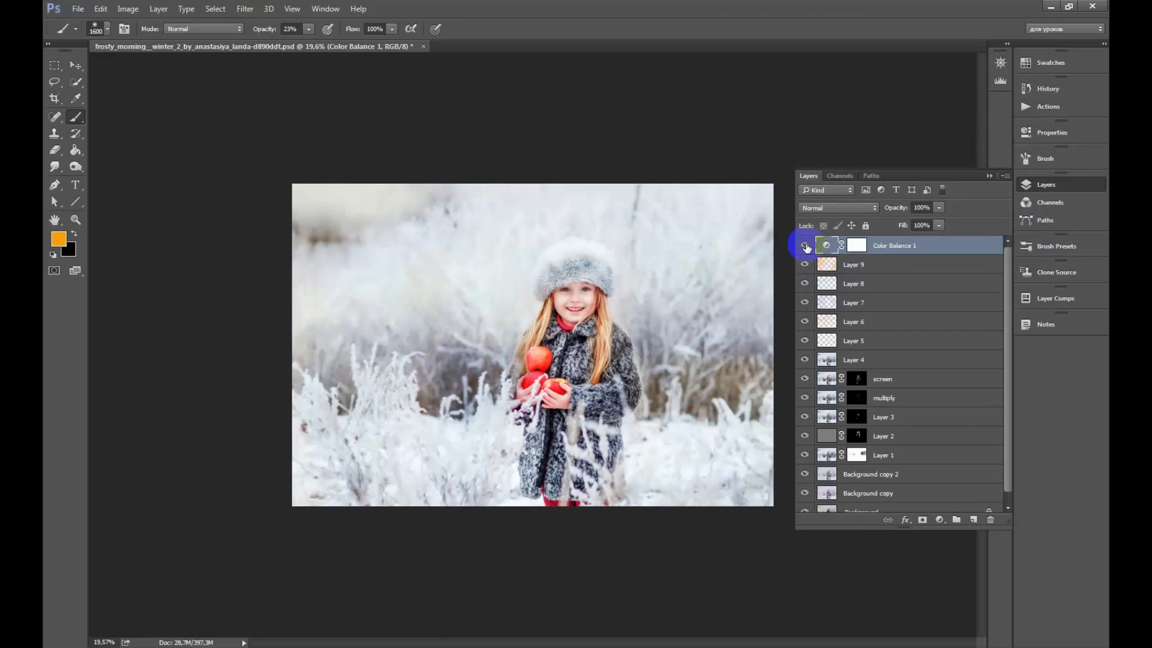
Add a Curves adjustment layer and lift the Blue channel's shadow end to cool the photo
click(947, 523)
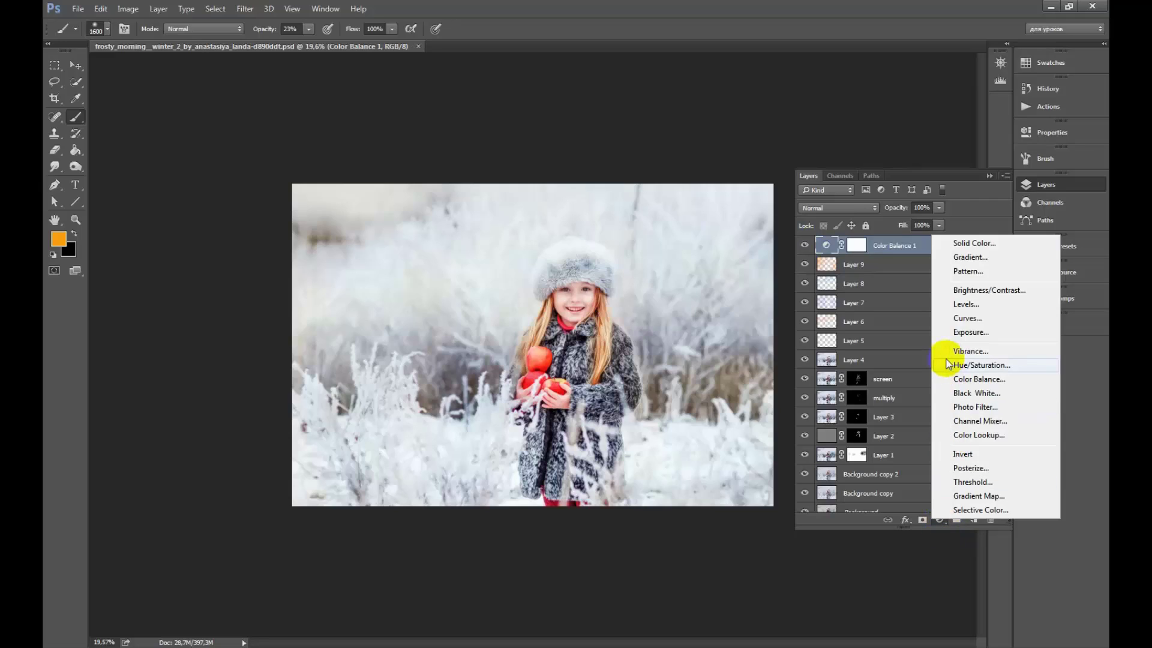
click(959, 318)
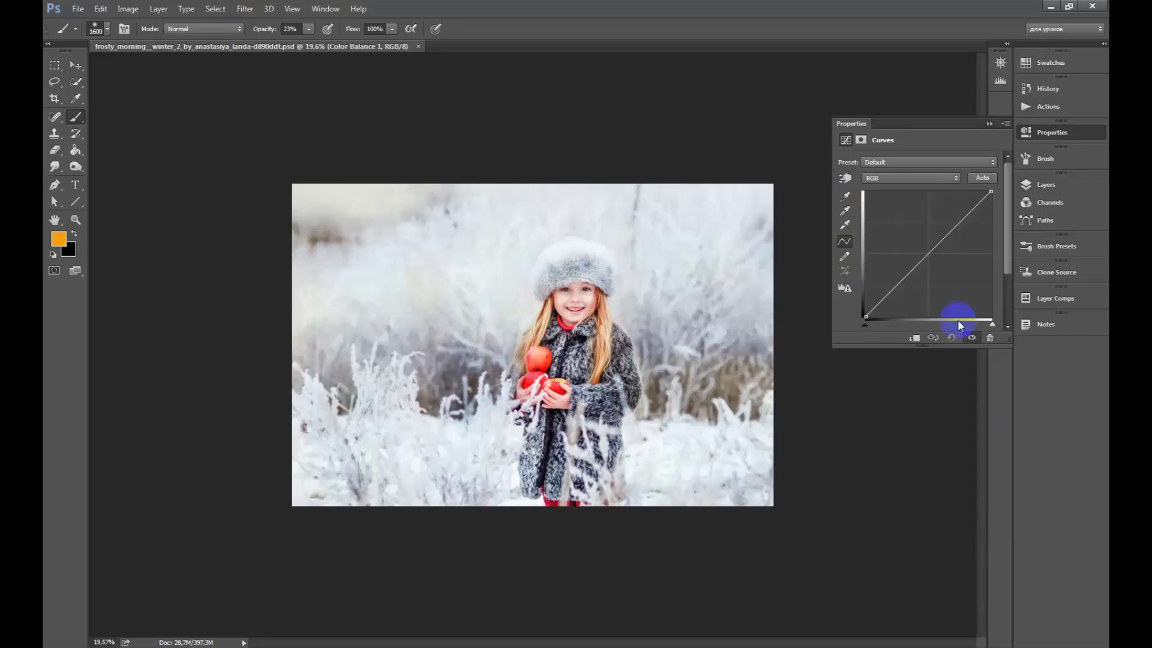
click(898, 178)
click(895, 219)
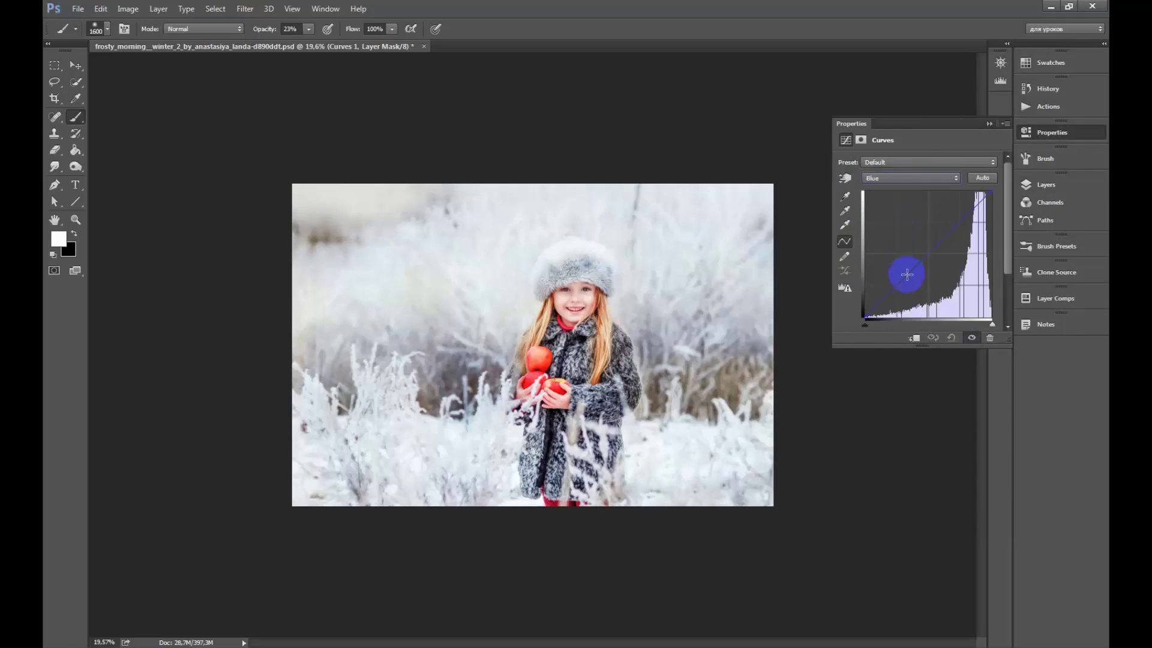
mouse_move(905, 275)
mouse_down()
mouse_move(879, 314)
mouse_move(900, 279)
mouse_up()
mouse_move(898, 281)
mouse_down()
mouse_move(866, 296)
mouse_move(869, 325)
mouse_up()
click(940, 246)
mouse_move(871, 326)
mouse_down()
mouse_move(853, 310)
mouse_move(878, 328)
mouse_move(865, 325)
mouse_up()
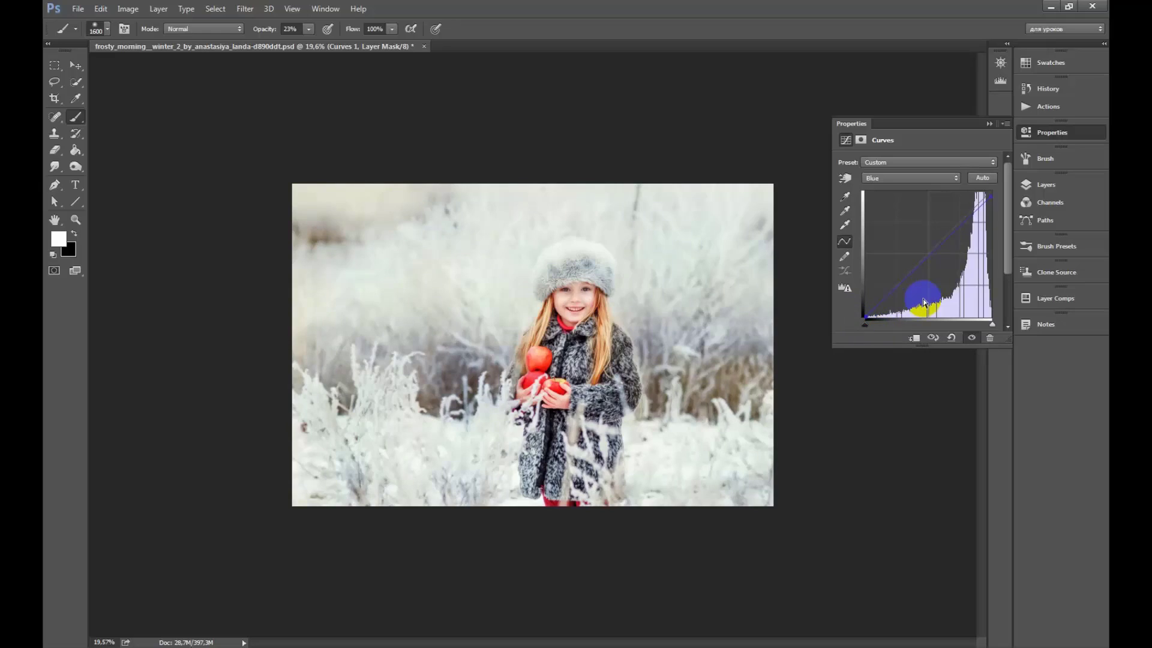
Toggle Curves 1 on and off to compare the image, then return to its settings
click(1027, 208)
click(1051, 188)
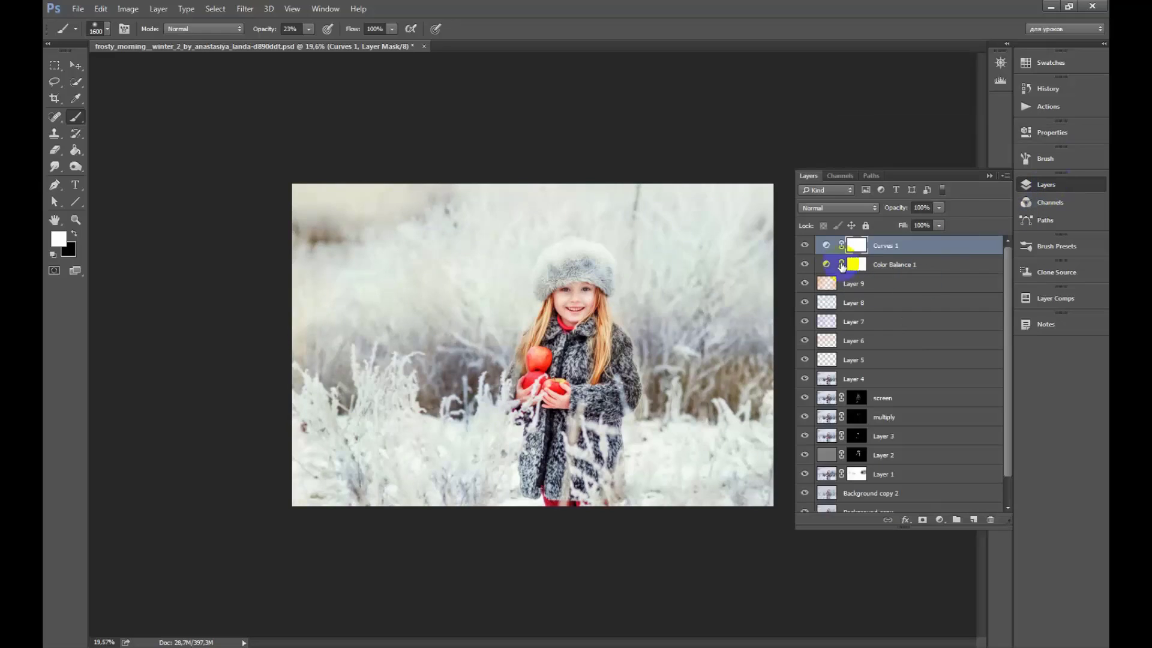
click(805, 244)
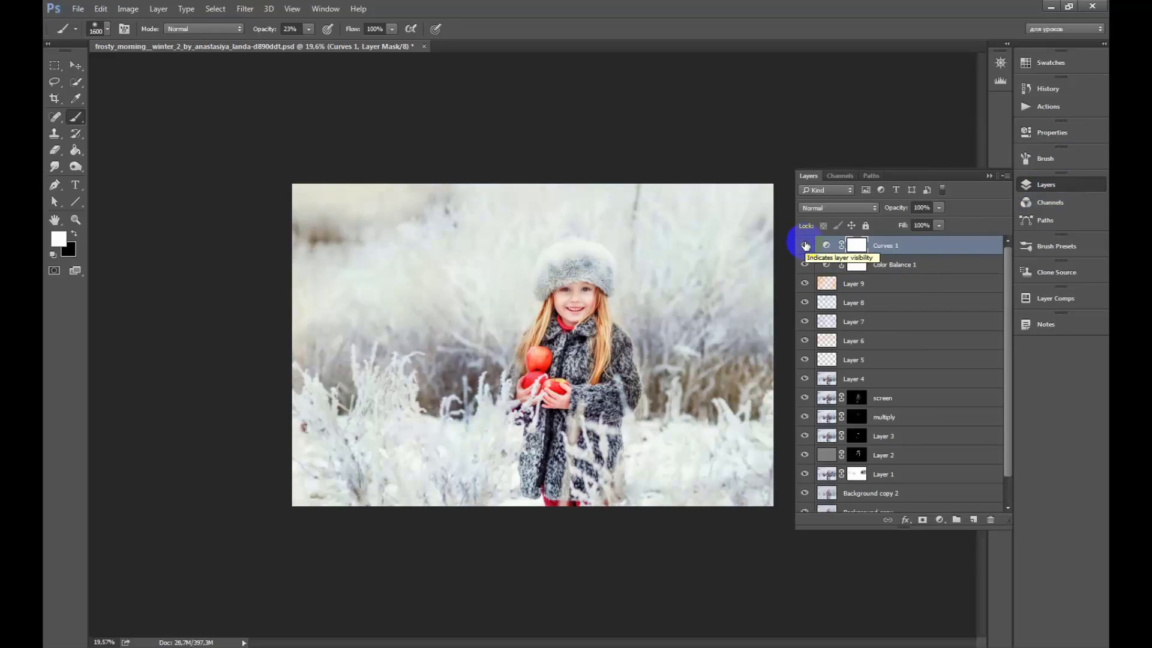
click(826, 244)
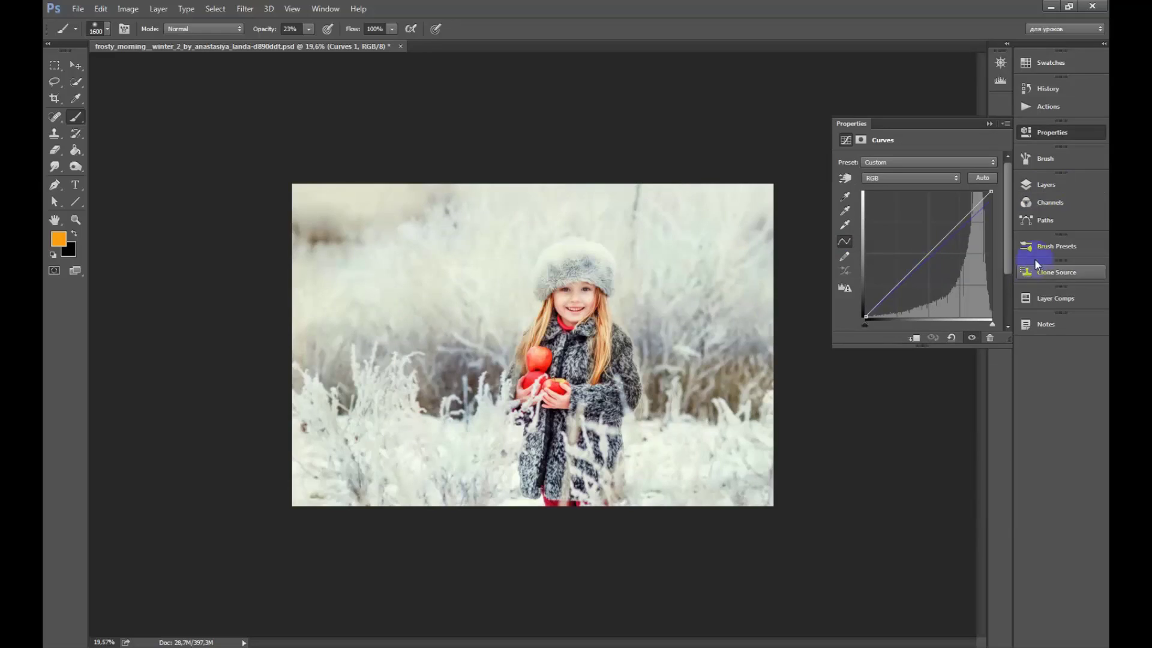
Add Curves 2 and nudge the Red channel curve's black point
click(1039, 185)
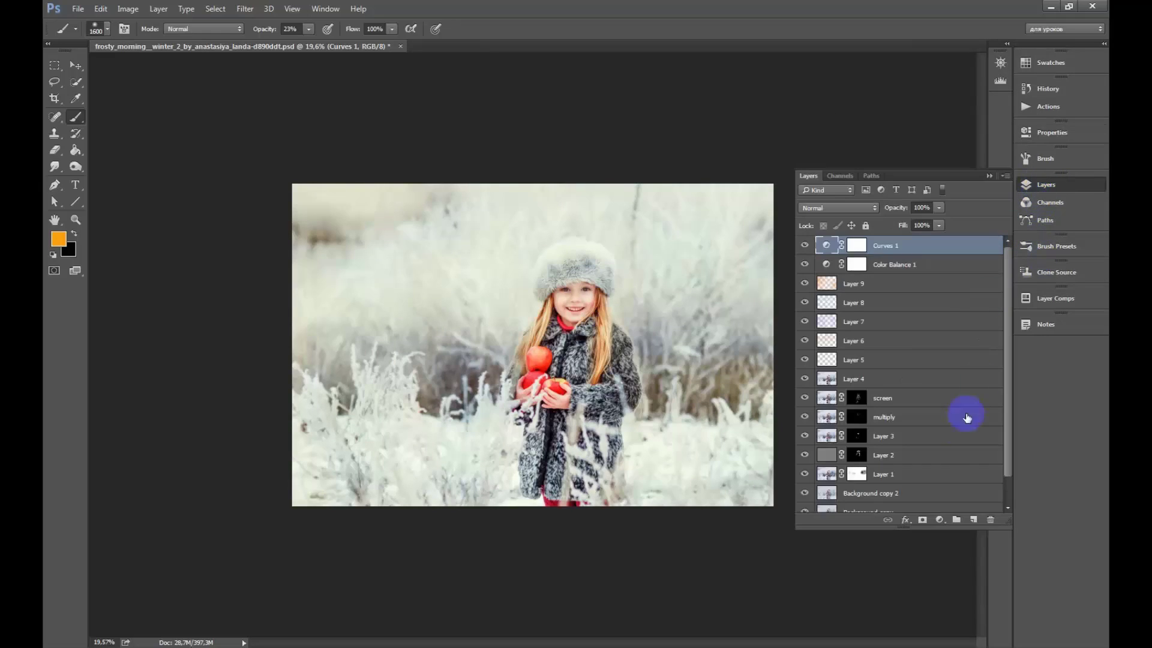
click(941, 520)
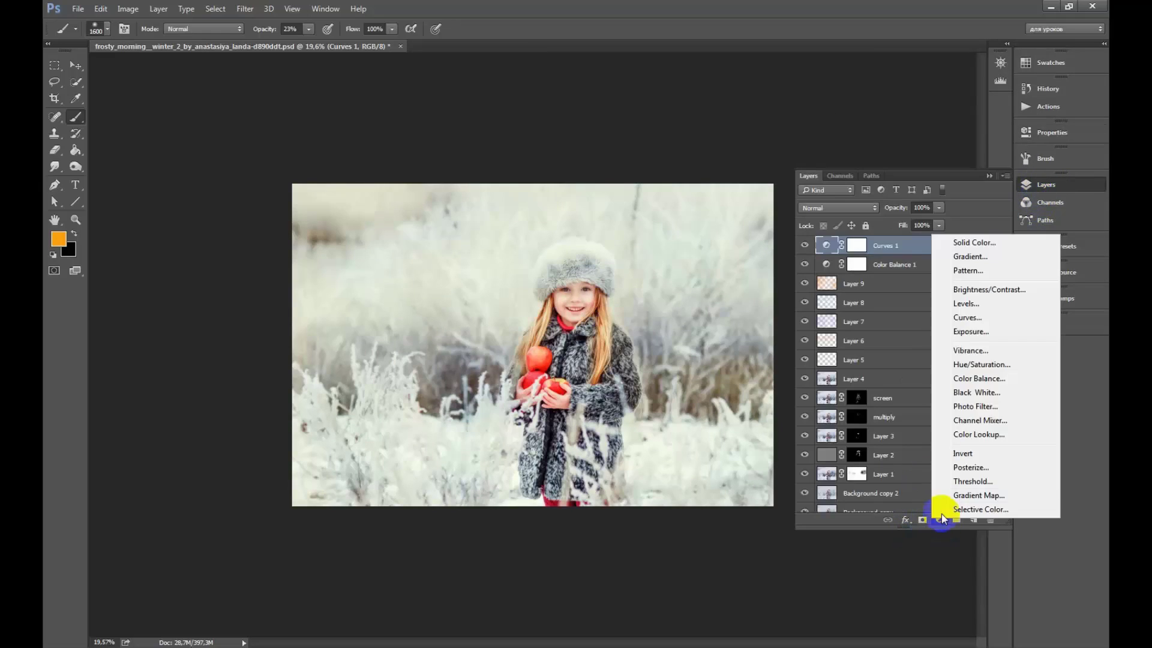
click(967, 317)
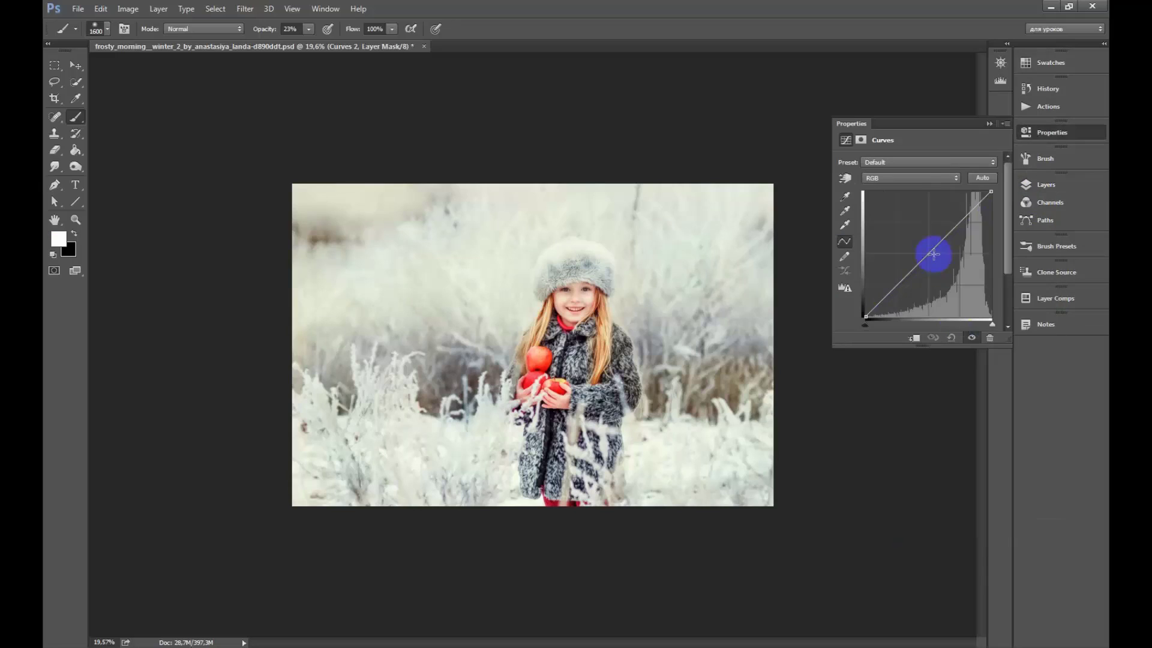
click(909, 171)
click(902, 161)
click(900, 178)
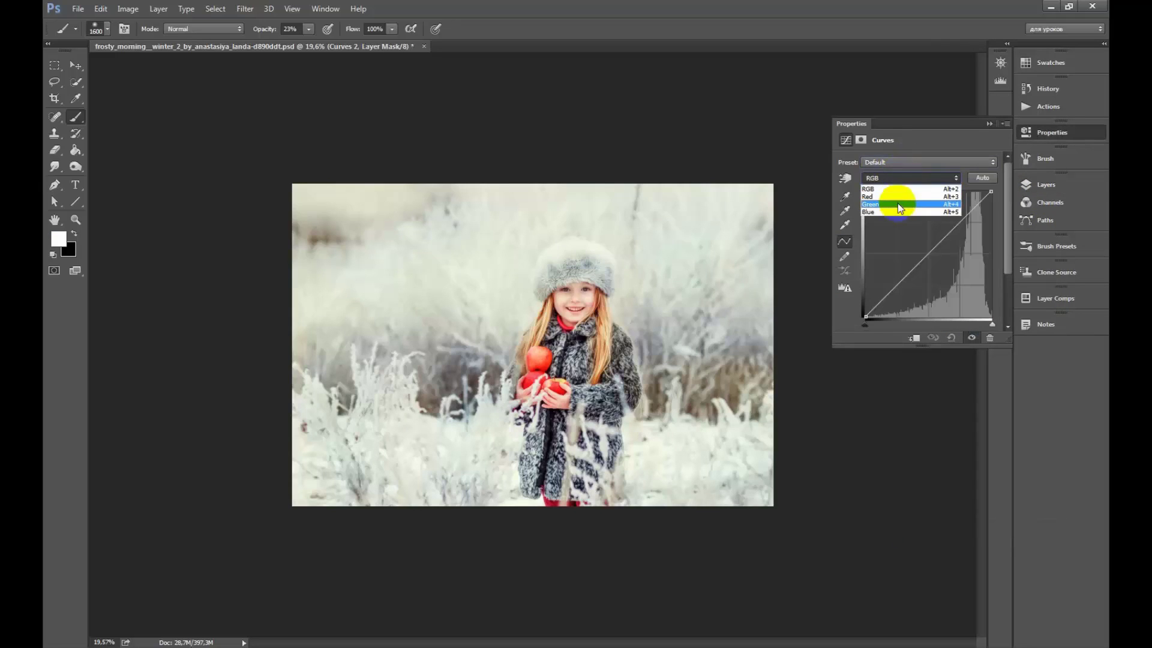
click(898, 203)
drag(866, 318, 867, 325)
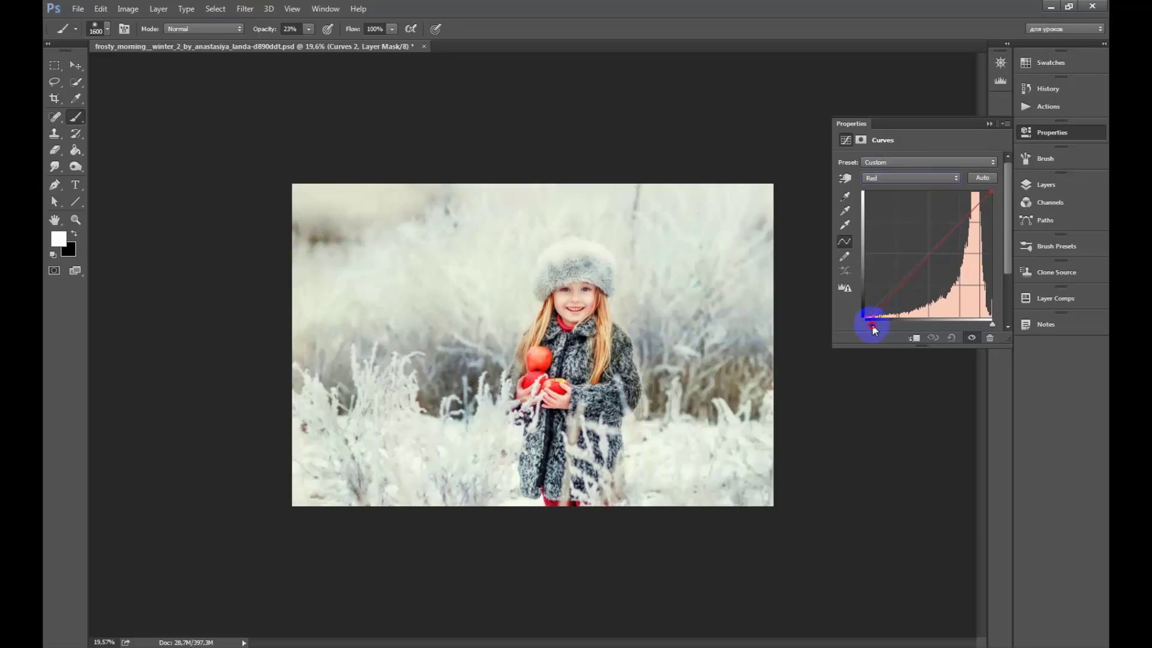
click(1044, 184)
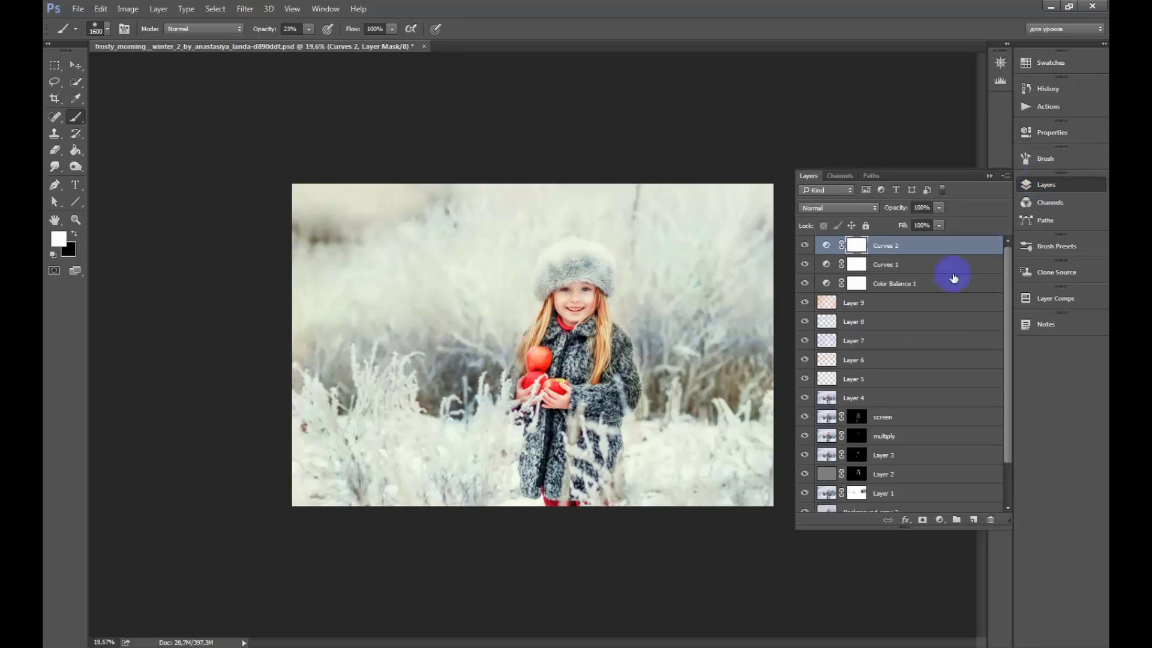
Add a Levels adjustment layer with the midtones brightened to 1.47
click(940, 520)
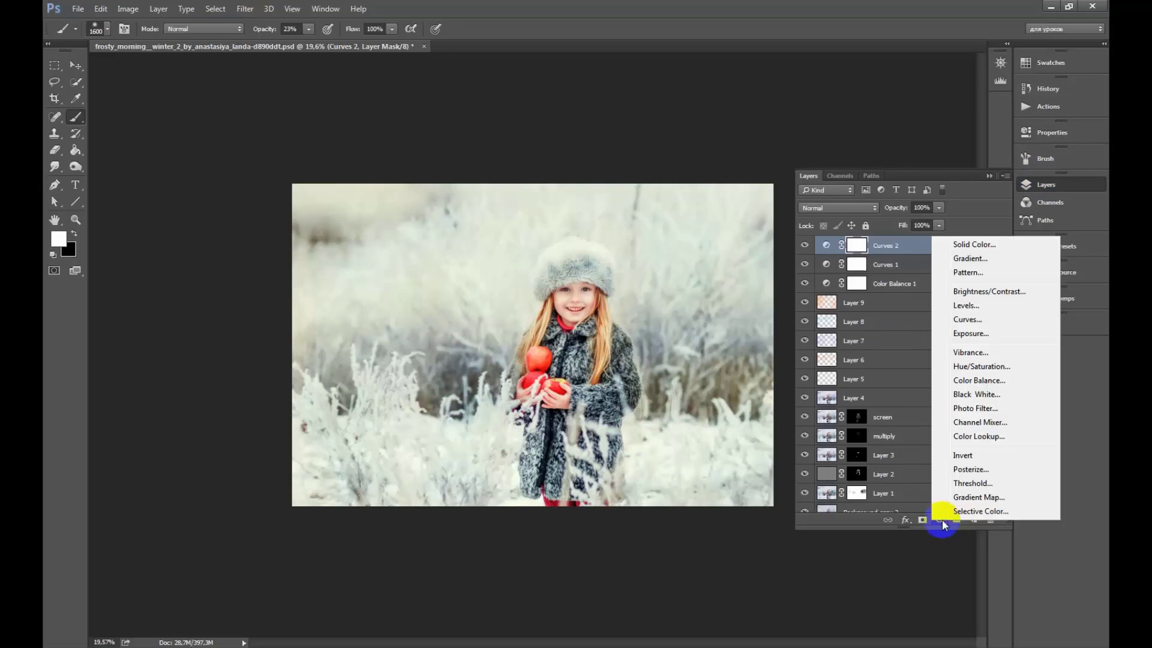
click(955, 303)
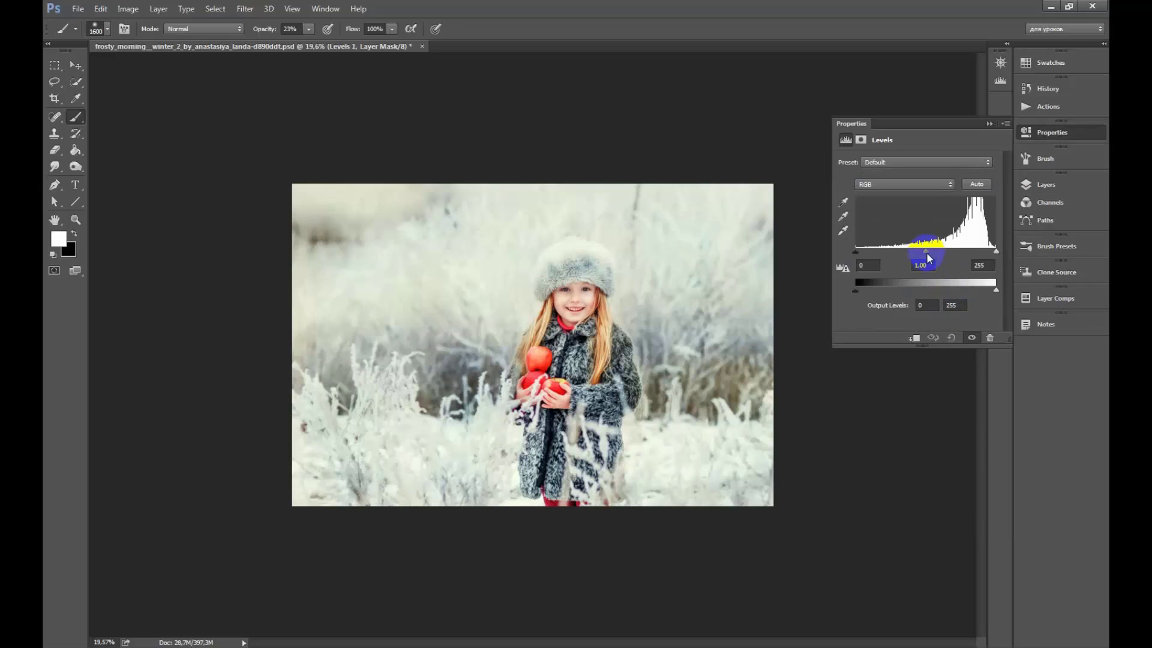
drag(927, 256, 914, 259)
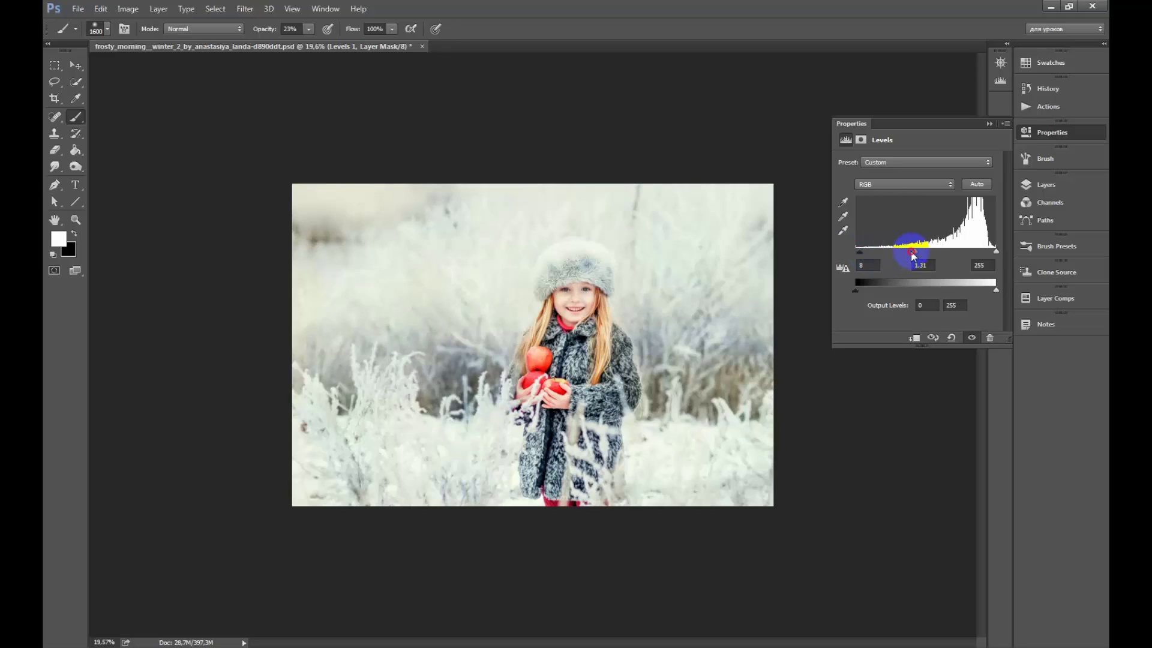
drag(914, 253, 910, 255)
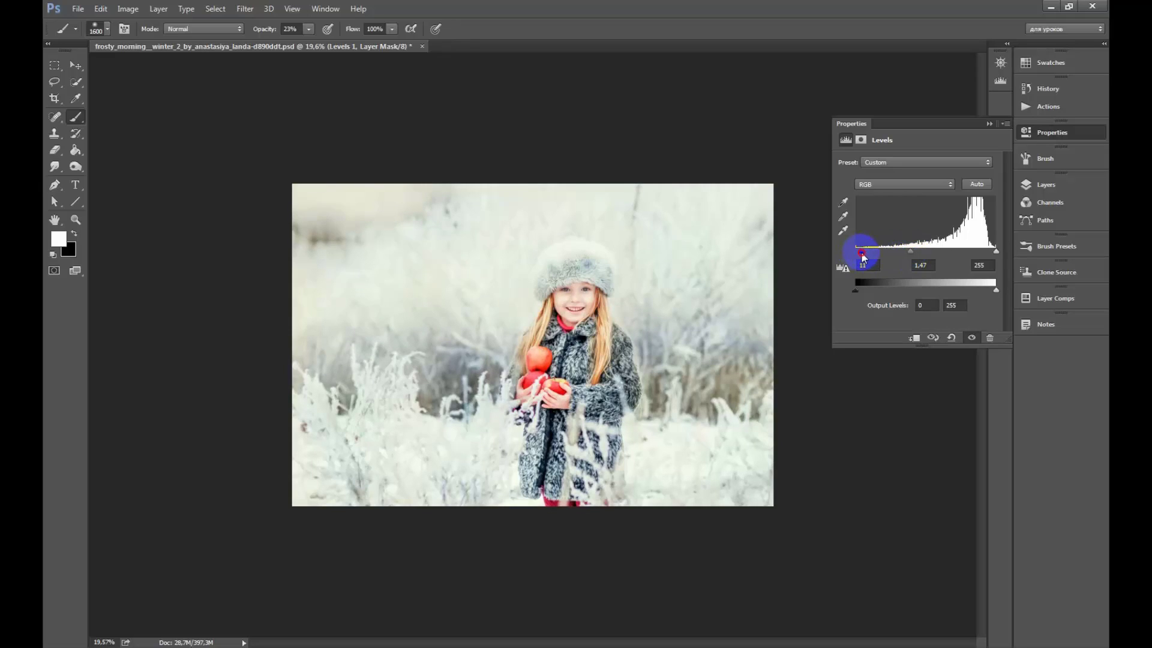
Compare Levels 1 on and off, then lower its opacity to 25%
click(1046, 184)
click(805, 245)
click(804, 245)
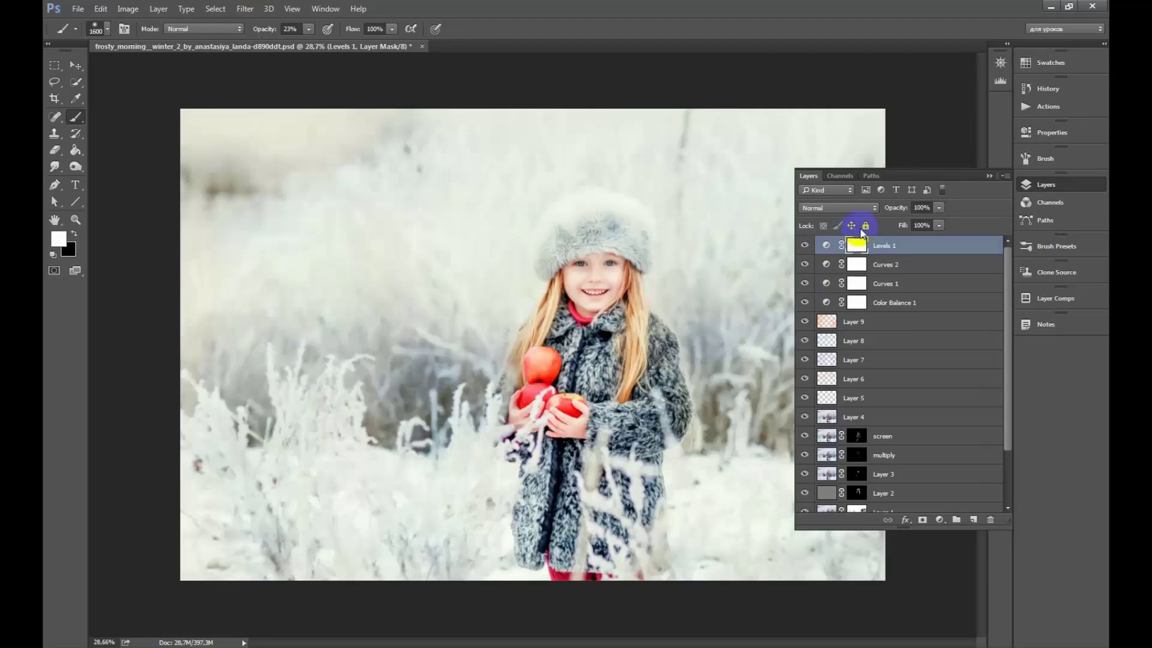
click(939, 207)
drag(940, 220, 899, 220)
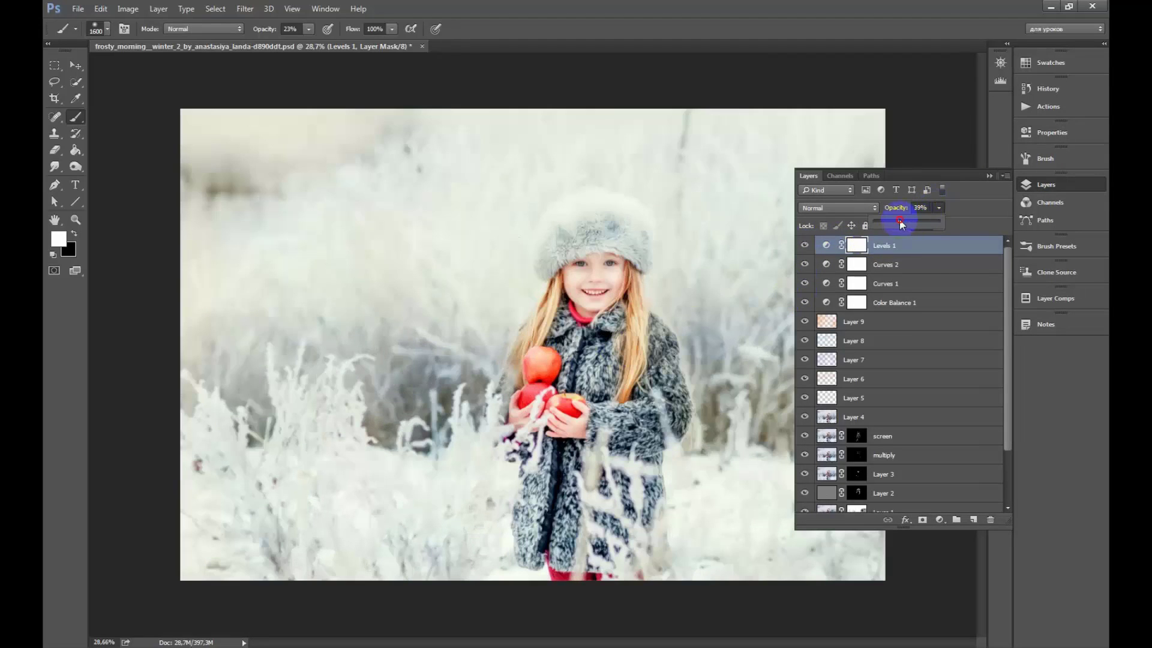
click(827, 245)
scroll(787, 236, down, 3)
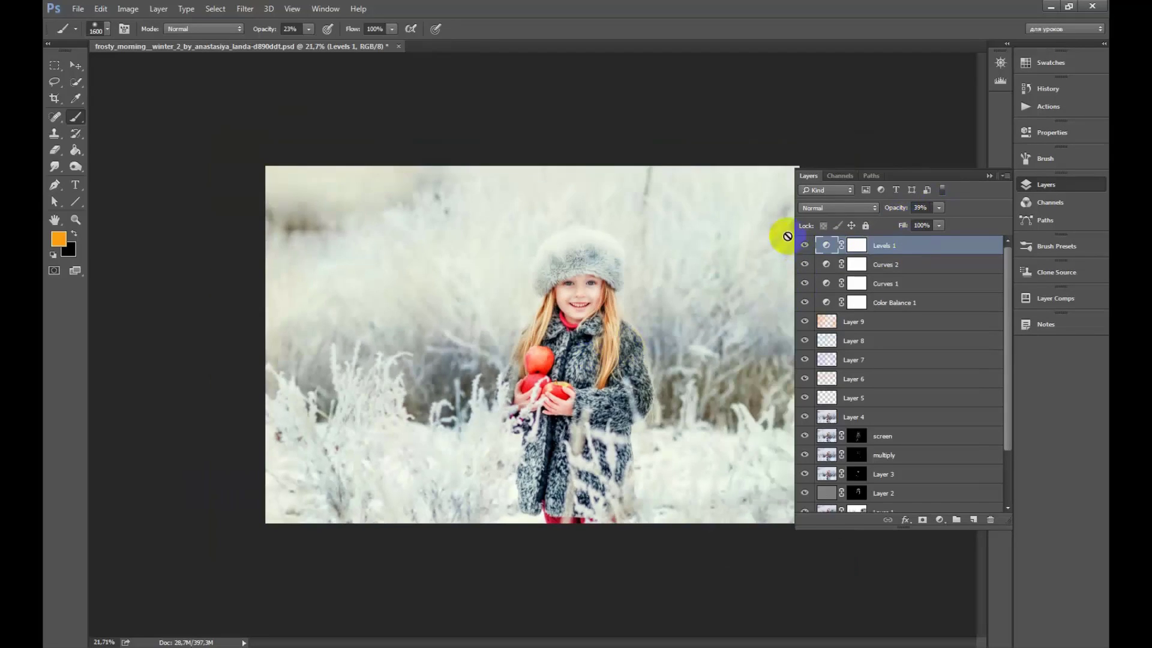
click(805, 245)
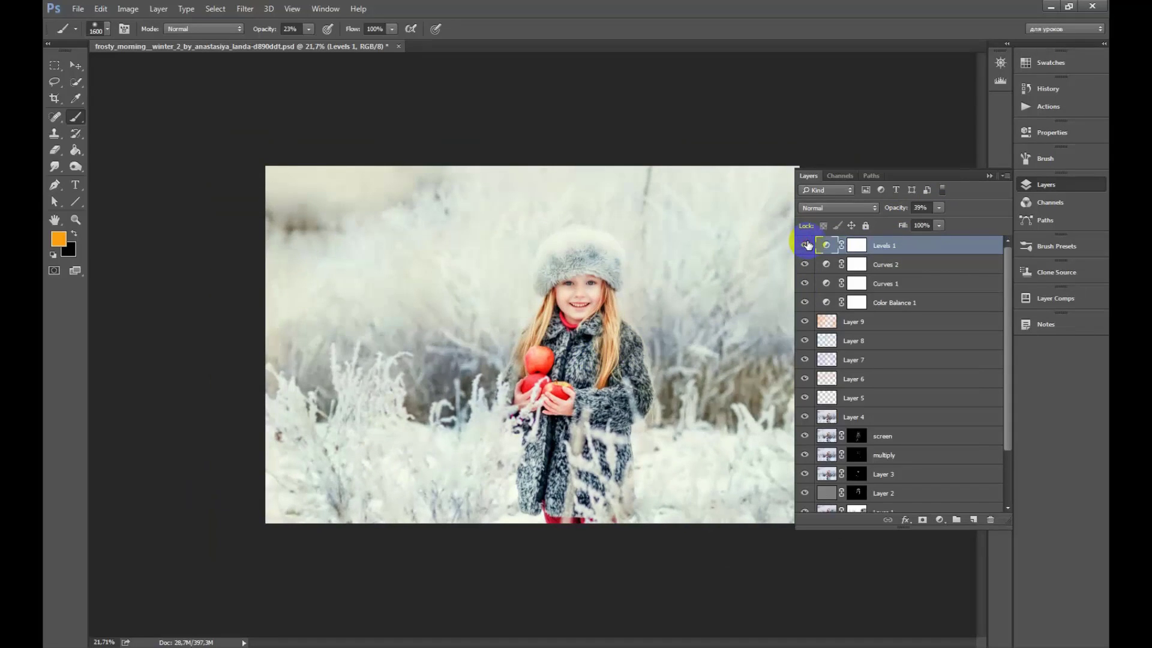
click(939, 207)
click(932, 224)
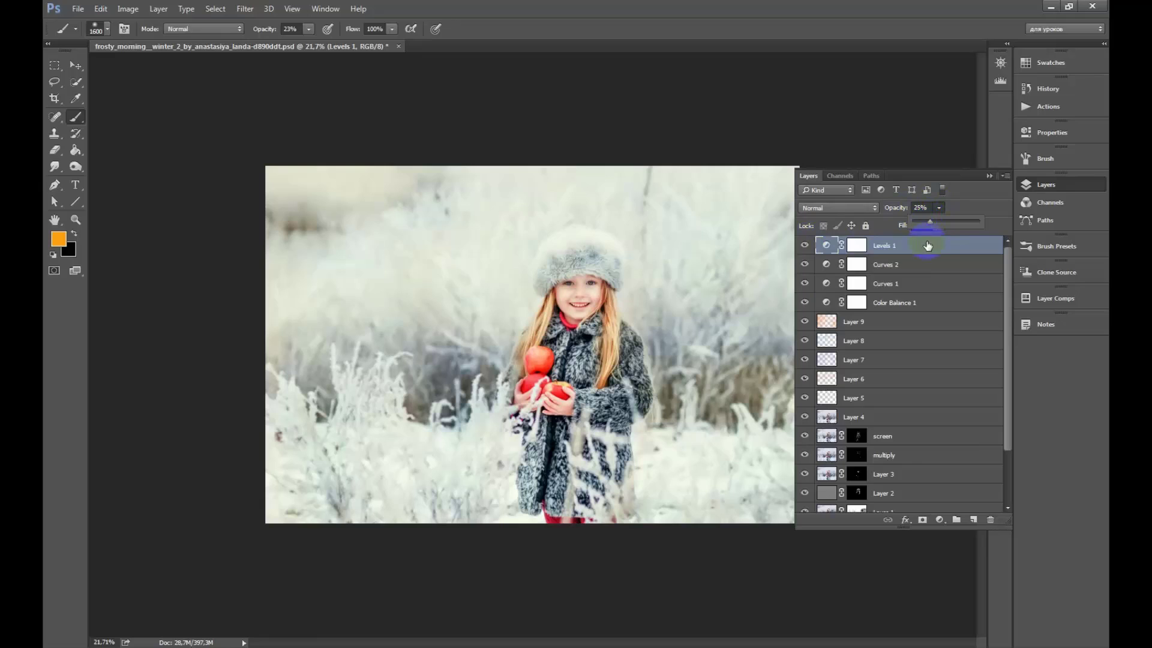
Hide Levels 1 and stamp visible layers above Curves 2 into Layer 10, blended as Soft Light
click(805, 245)
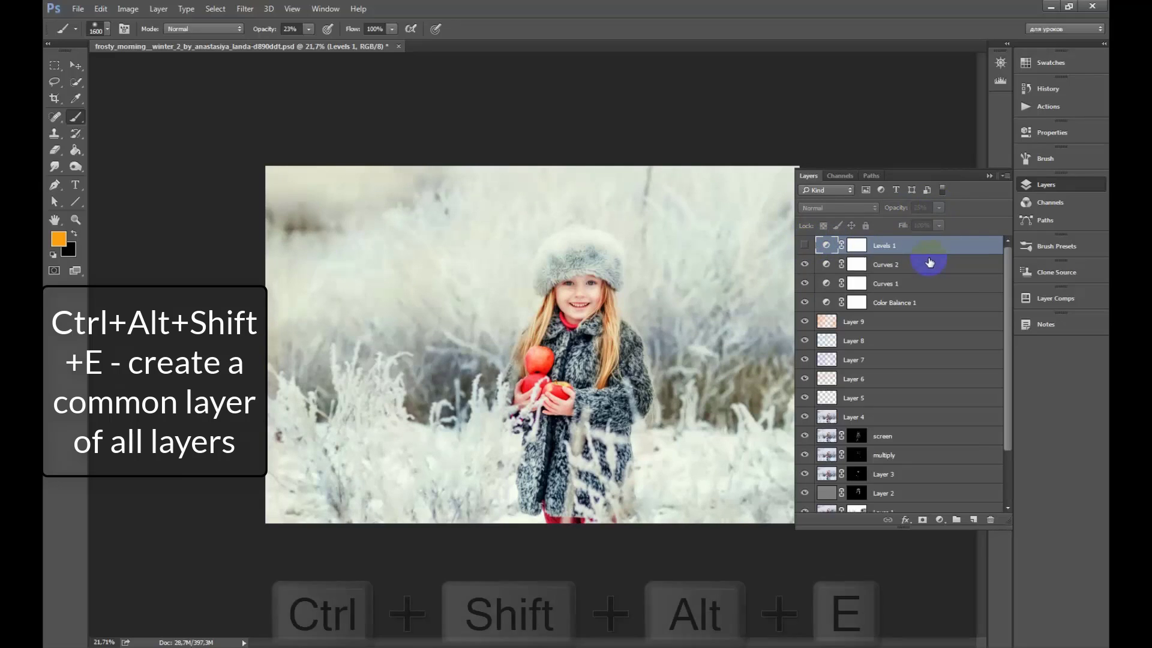
click(928, 262)
key(ctrl+shift+alt+e)
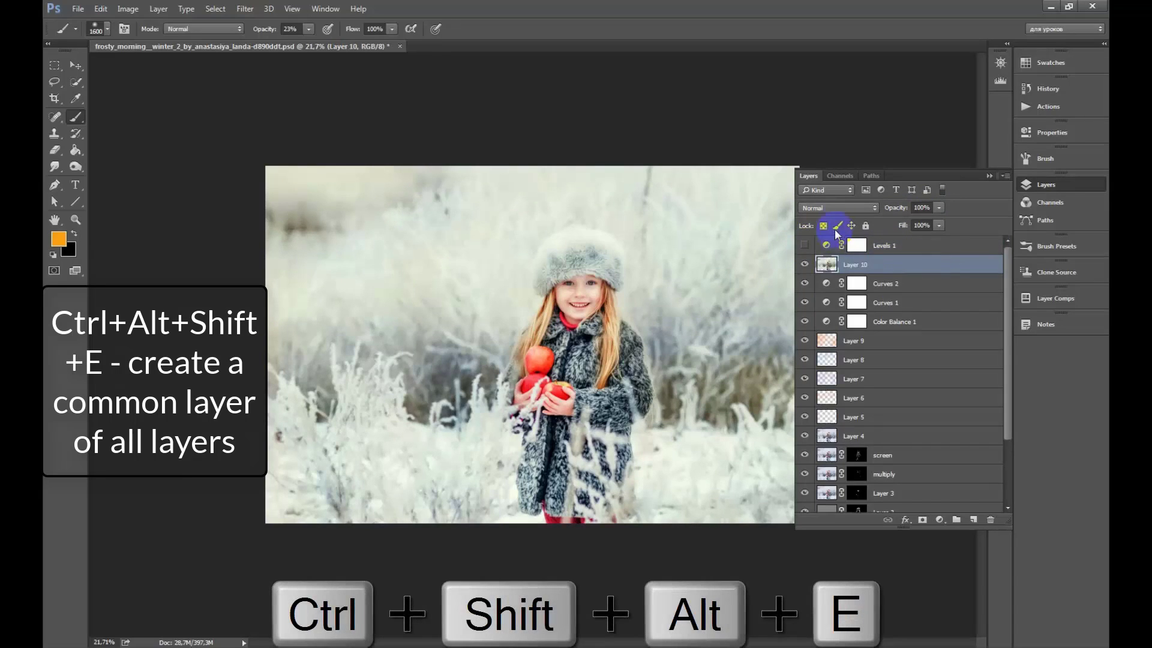
click(838, 208)
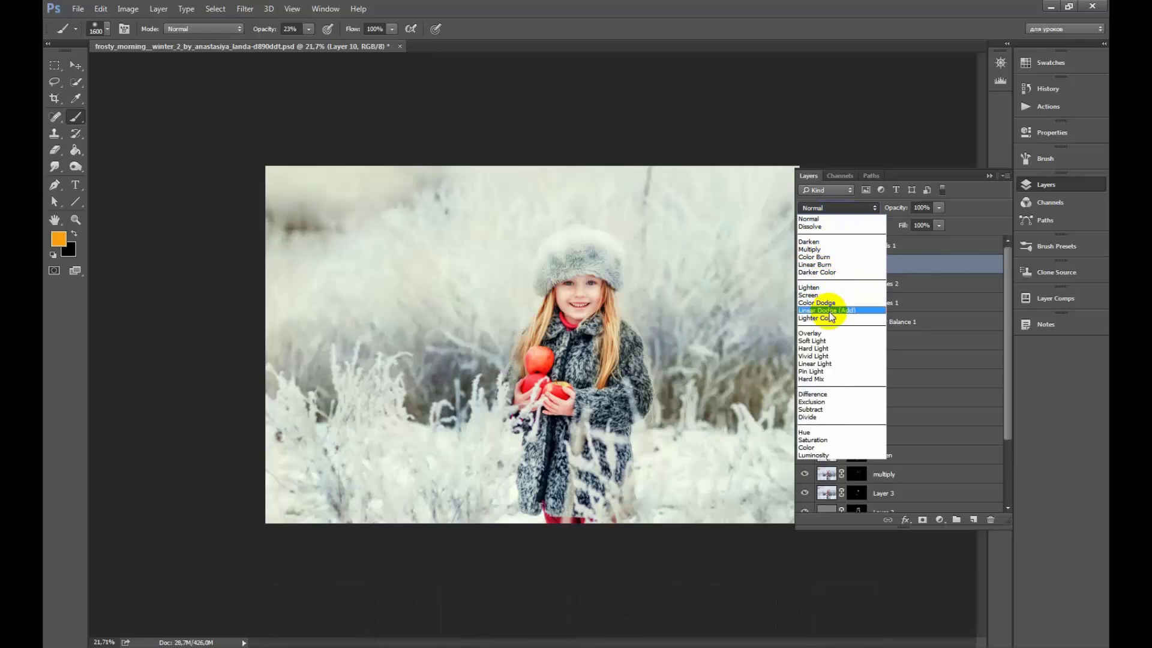
click(829, 341)
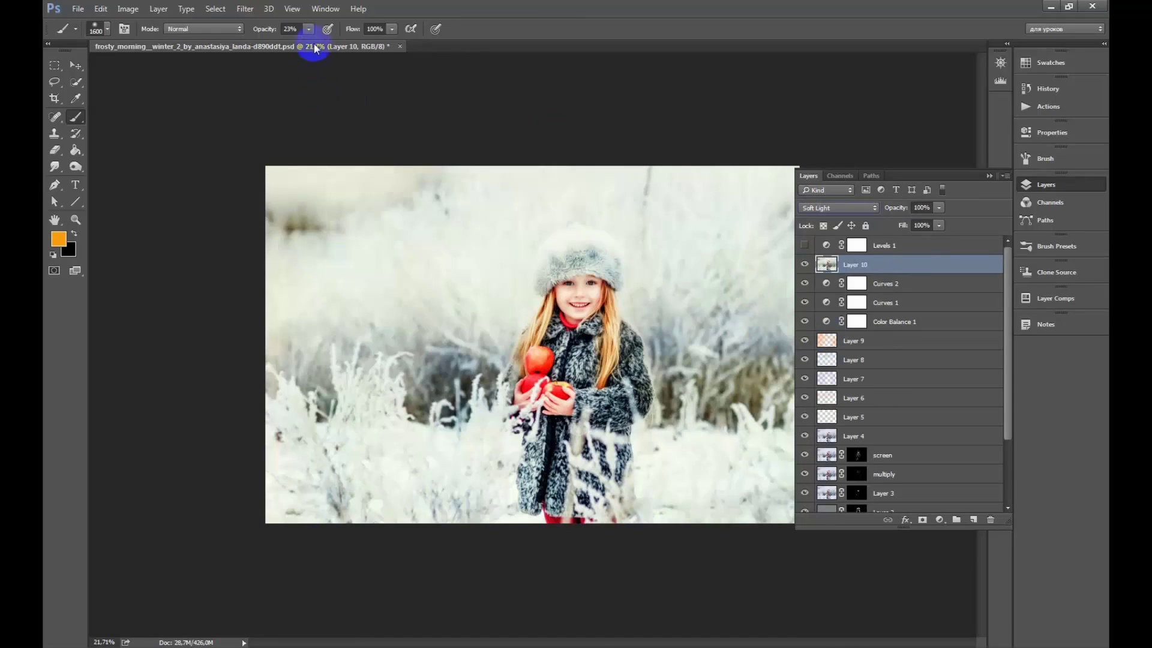
Apply a 129-pixel Gaussian Blur to Layer 10
click(245, 9)
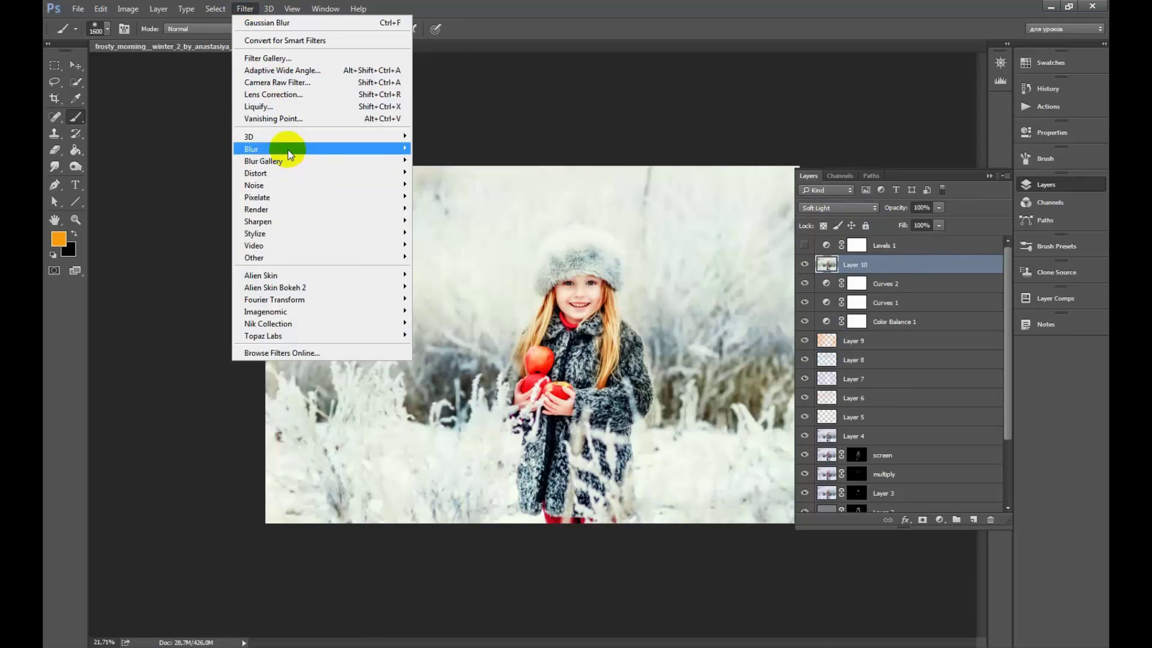
click(204, 199)
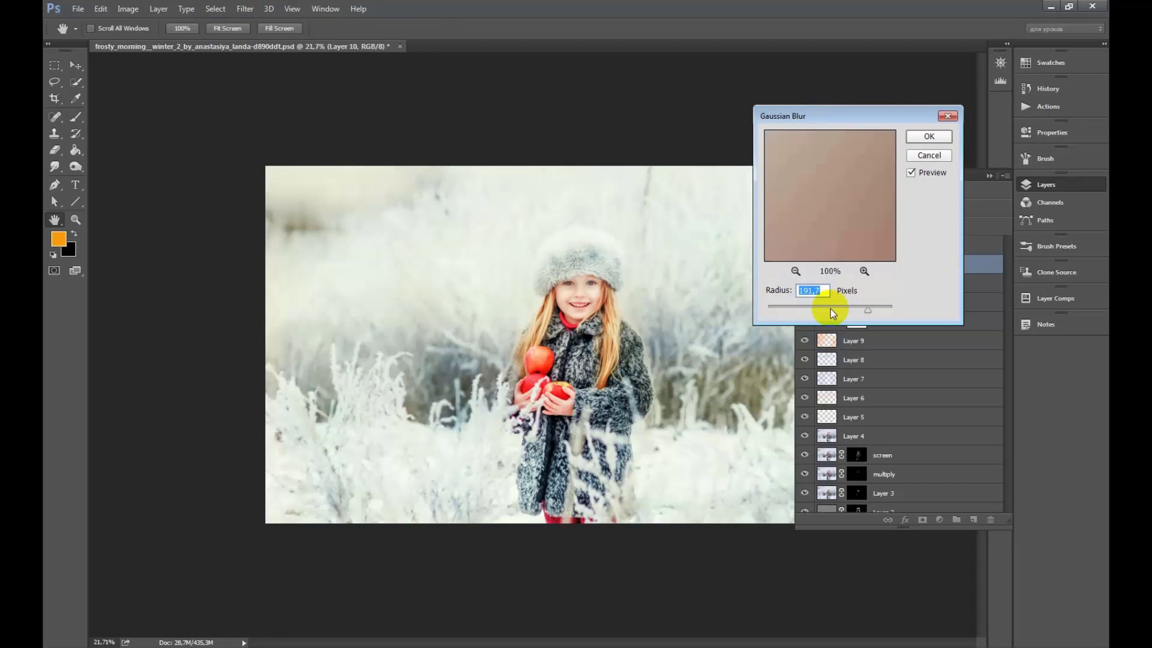
click(809, 307)
drag(834, 308, 865, 309)
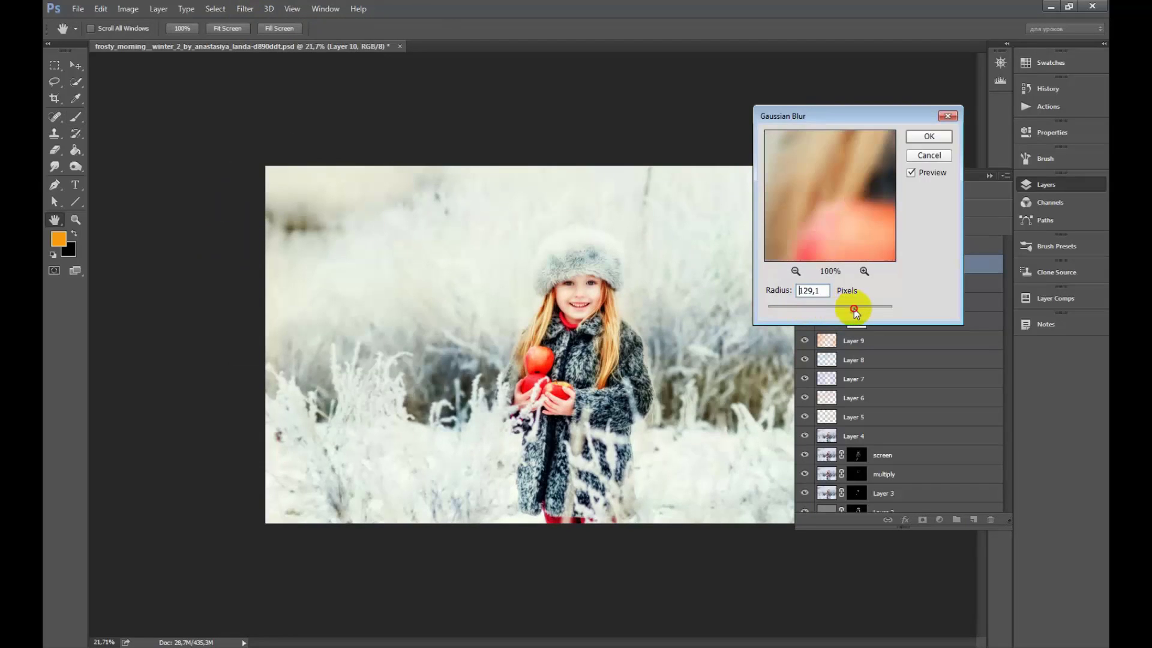
click(928, 134)
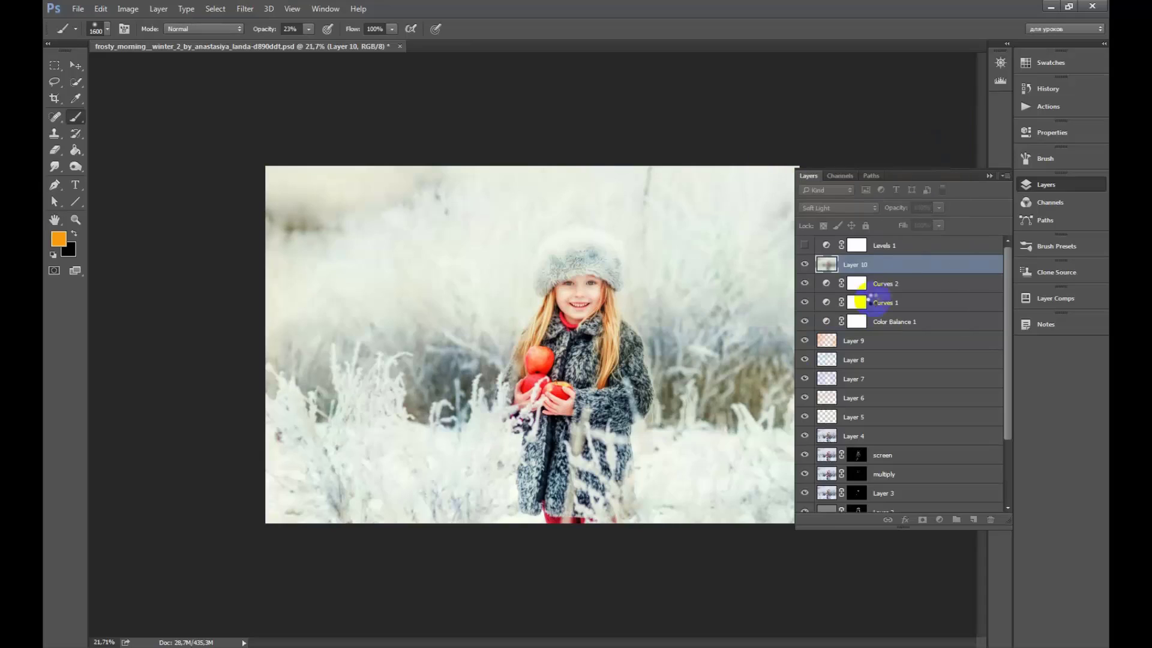
Add a black layer mask that hides all of Layer 10's glow
click(805, 268)
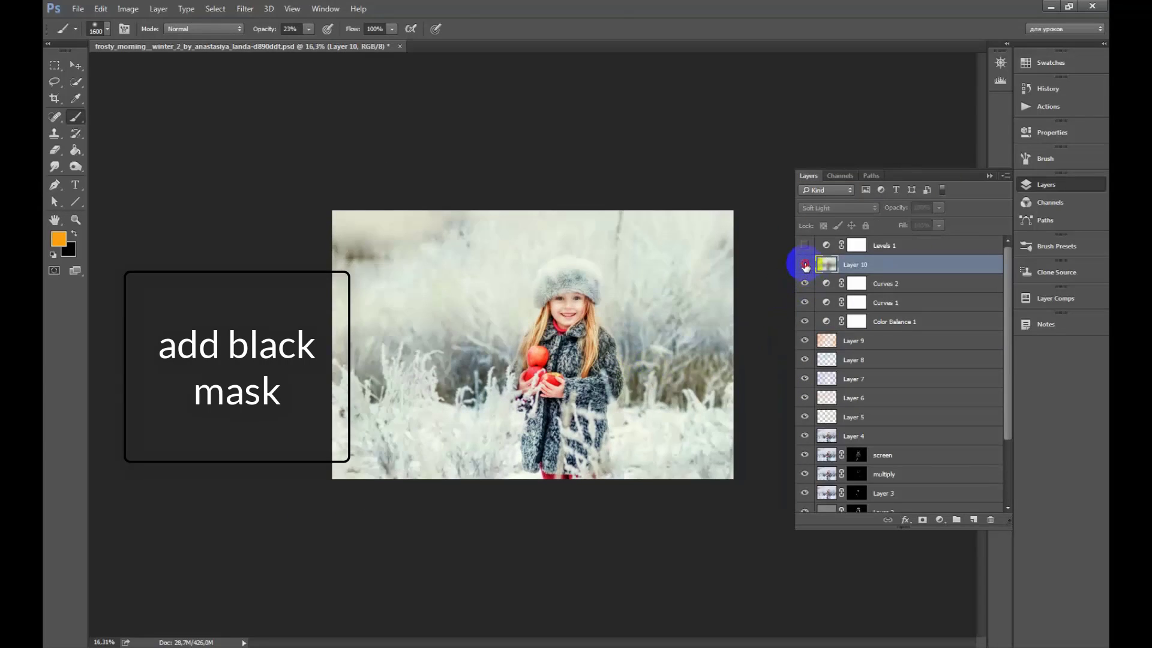
alt+click(922, 520)
key(d)
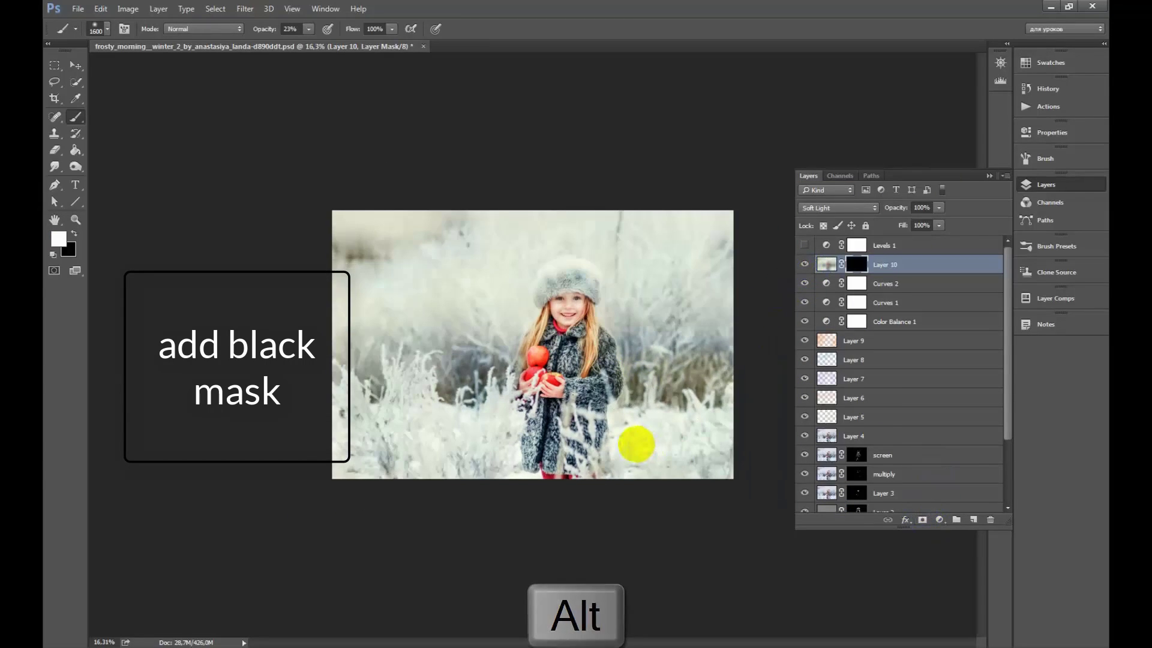
scroll(635, 443, up, 1)
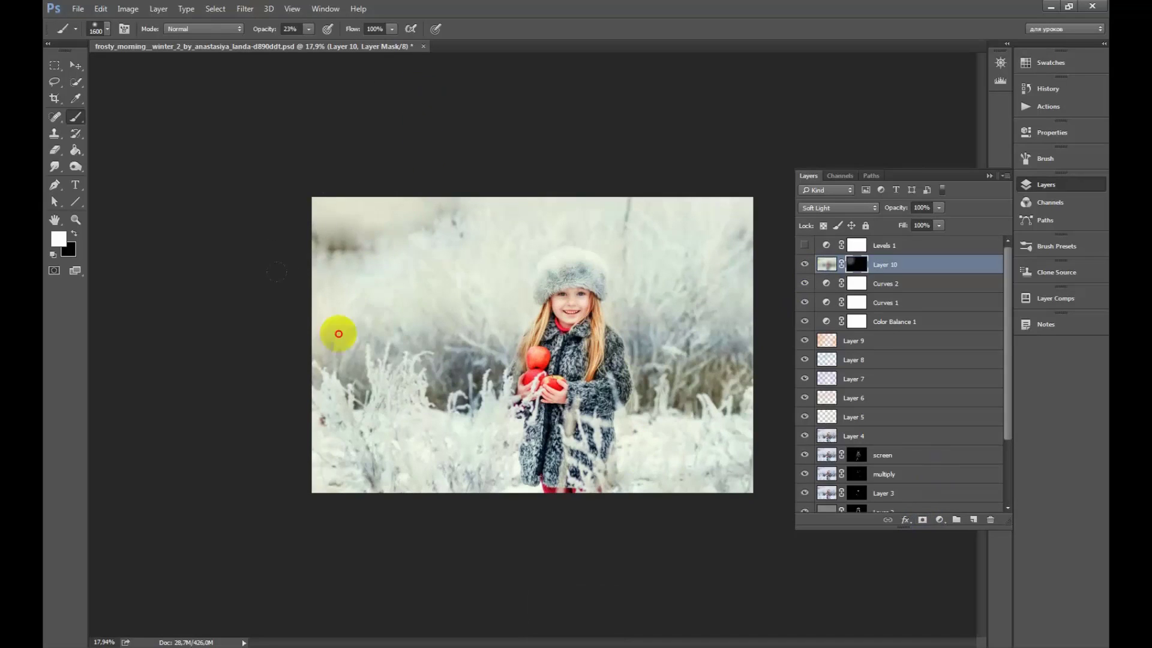
Paint the glow back in over the left and right sides of the photo
drag(414, 496, 466, 404)
key(bracketleft)
key(bracketleft)
key(bracketleft)
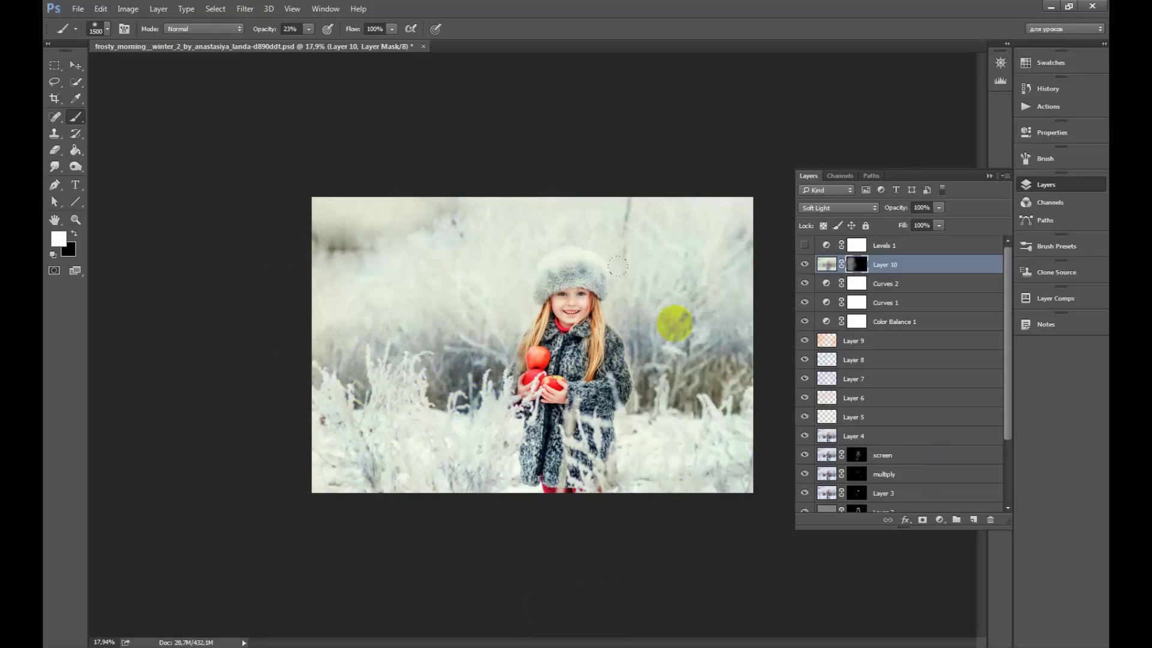
mouse_move(687, 250)
mouse_down()
mouse_move(666, 496)
mouse_move(651, 358)
mouse_up()
key(bracketleft)
Stamp all visible layers into a new merged Layer 11
alt+scroll(651, 358, down, 2)
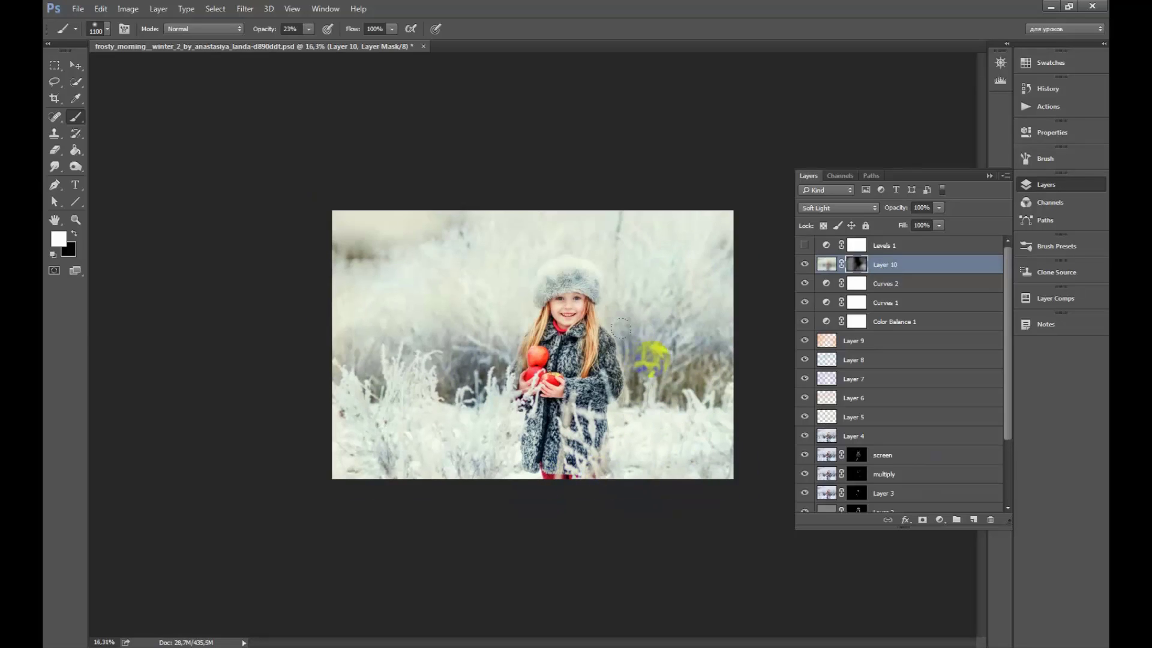
alt+scroll(689, 257, up, 3)
alt+scroll(691, 260, up, 2)
alt+scroll(692, 259, up, 2)
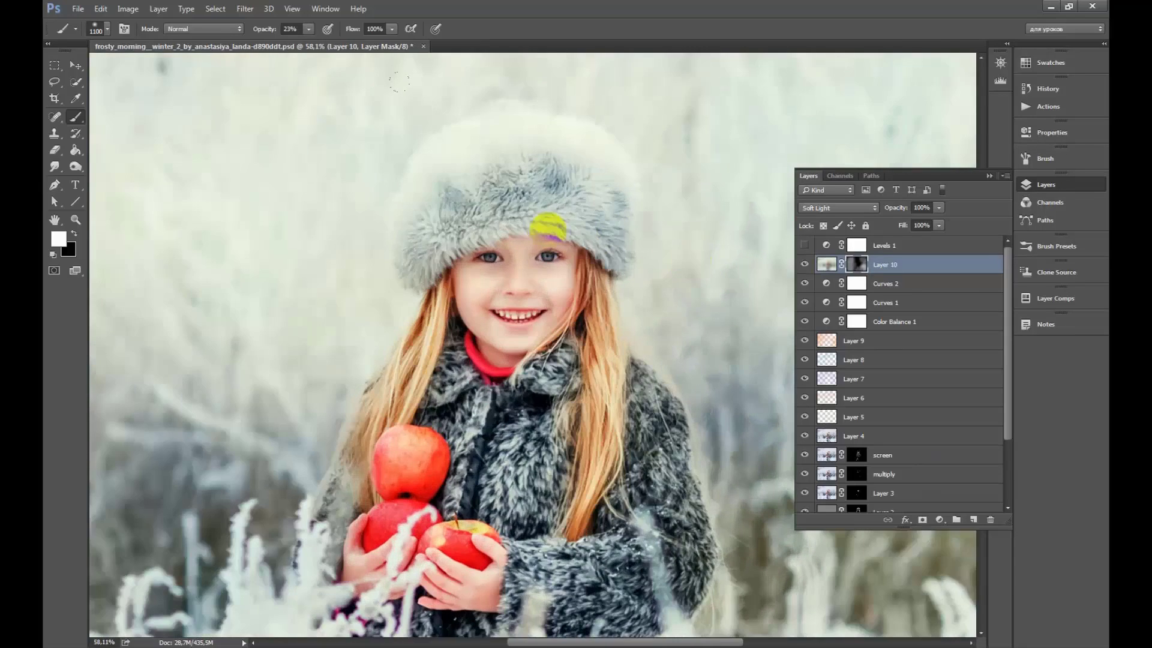
alt+scroll(689, 249, down, 3)
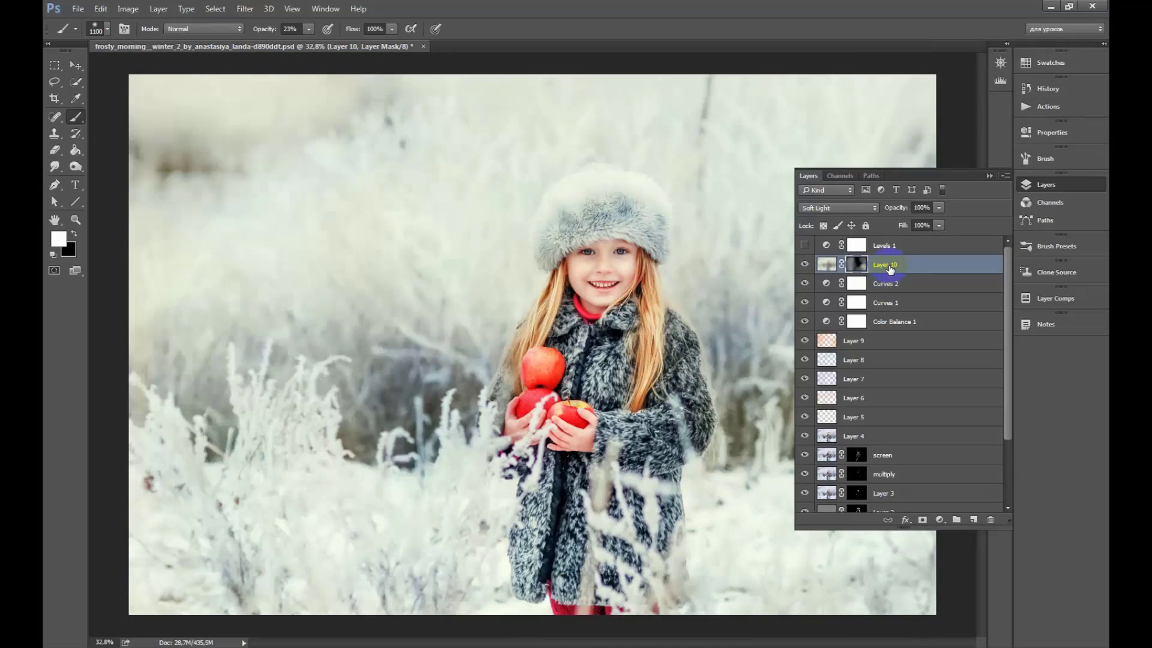
key(ctrl+alt+shift+e)
alt+scroll(714, 257, up, 3)
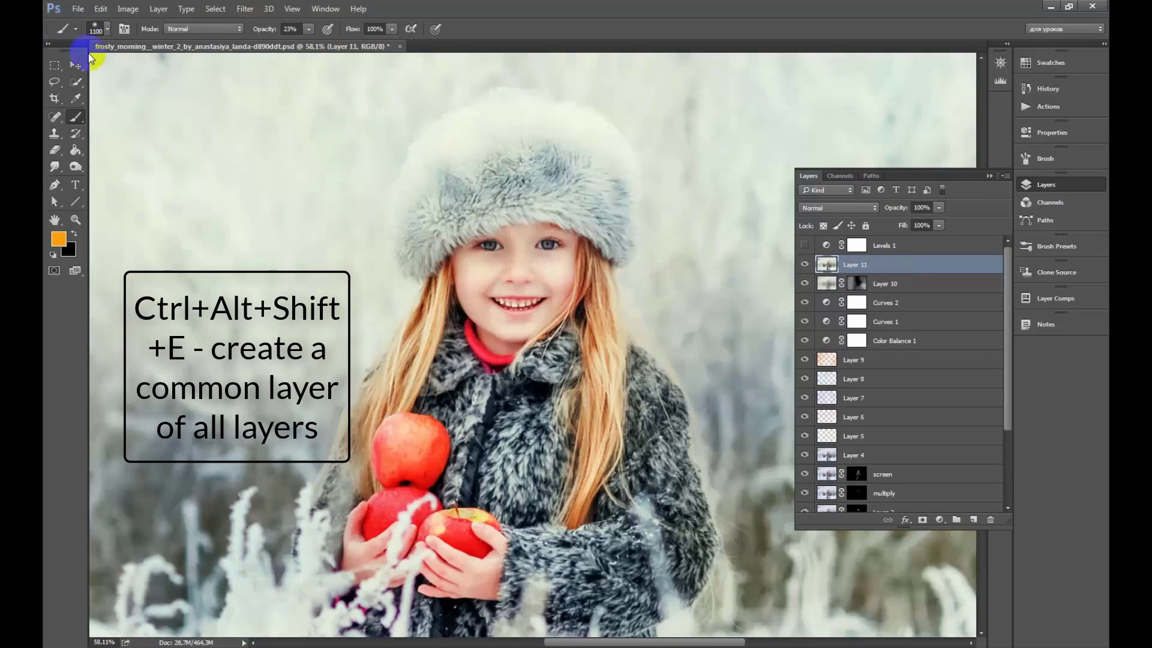
Sharpen Layer 11 with Unsharp Mask at a 1.6-pixel radius
click(75, 65)
alt+scroll(558, 273, up, 2)
alt+scroll(560, 276, up, 1)
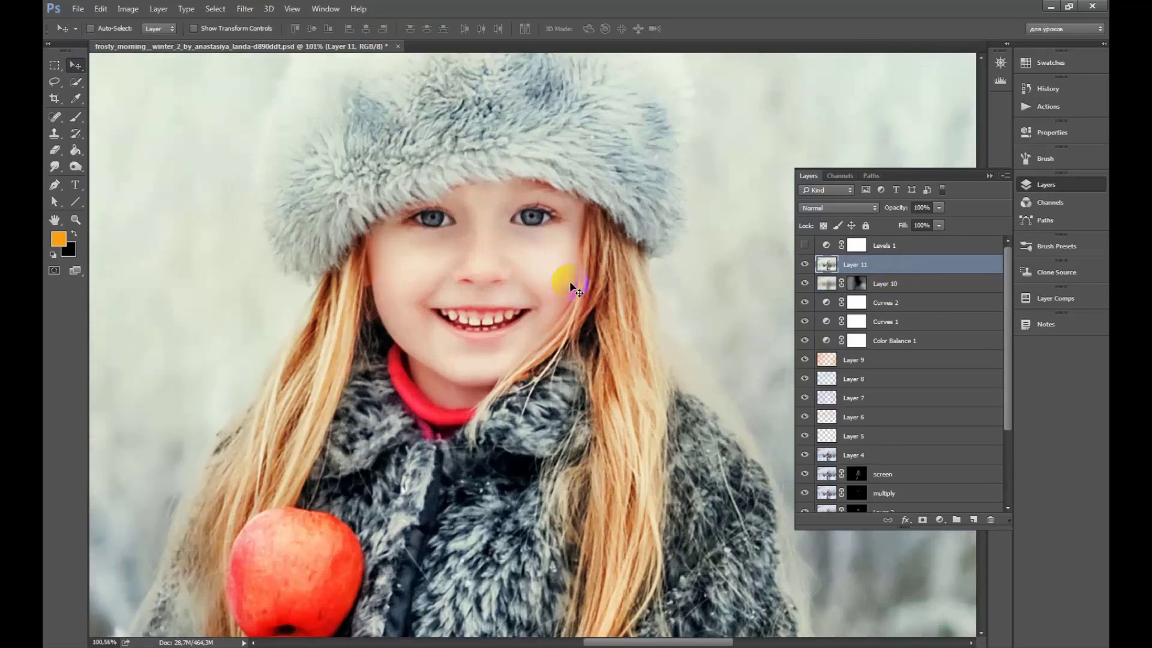
click(256, 11)
mouse_move(258, 221)
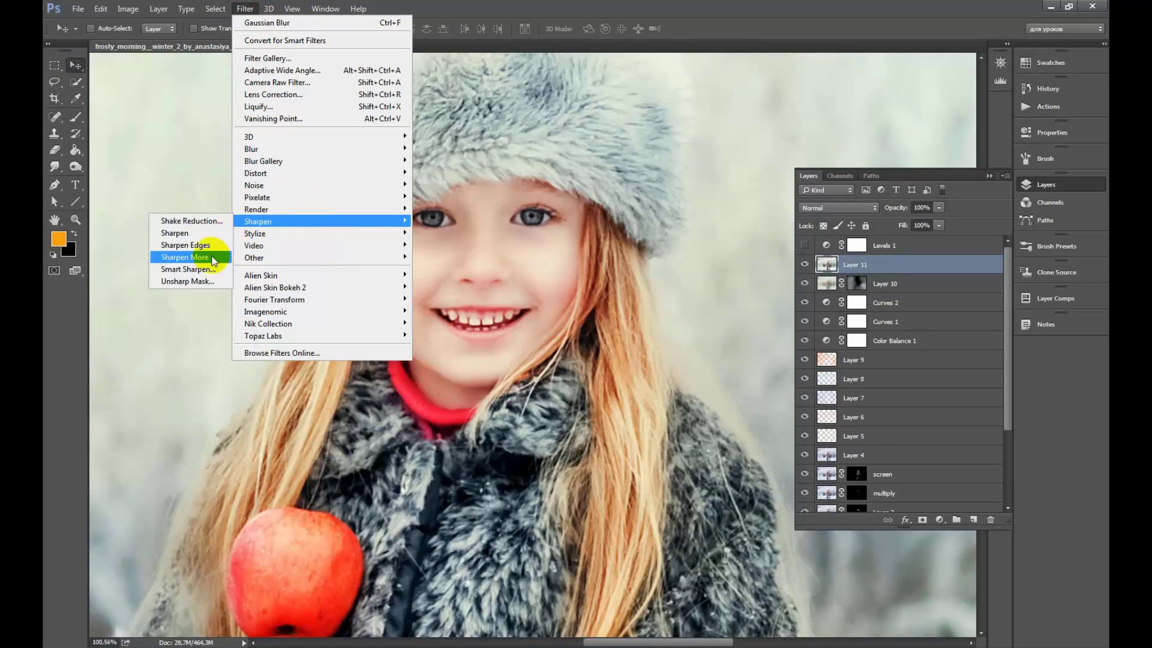
click(198, 280)
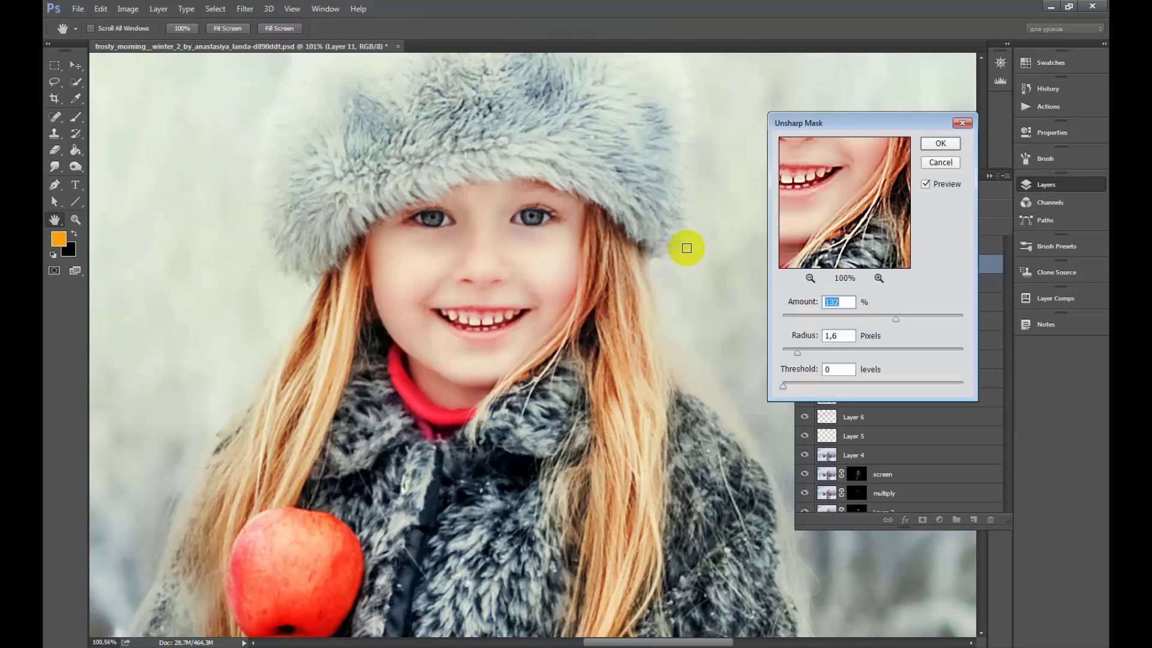
click(940, 144)
Fade the Unsharp Mask sharpening to 44% opacity
click(101, 8)
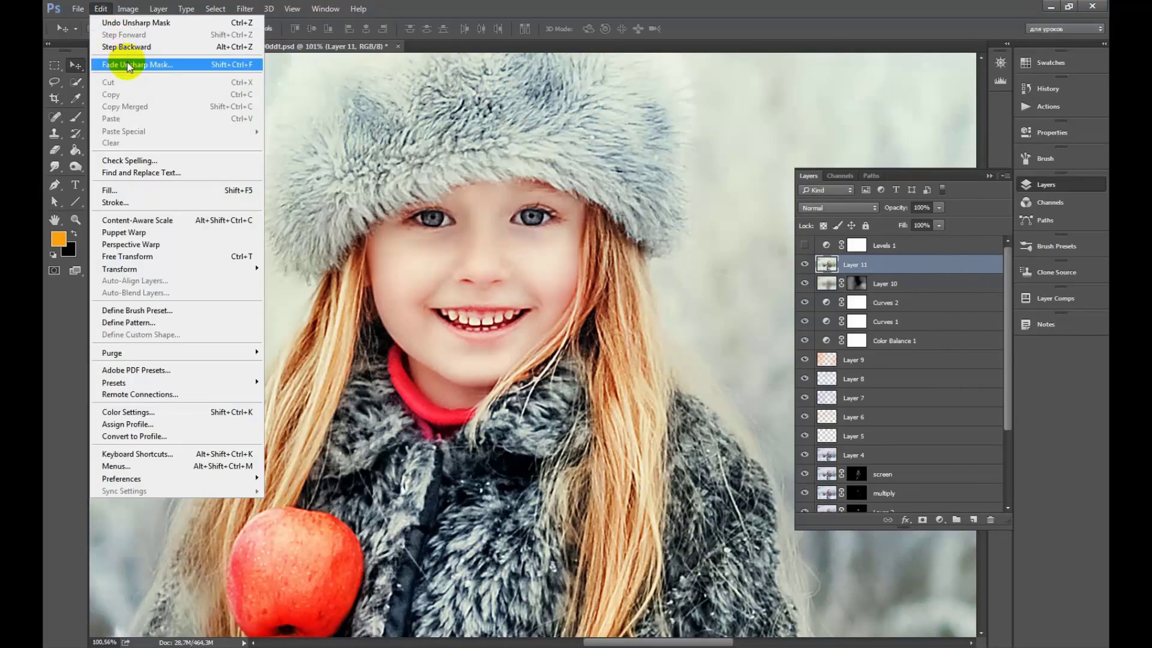
click(128, 65)
drag(653, 159, 641, 166)
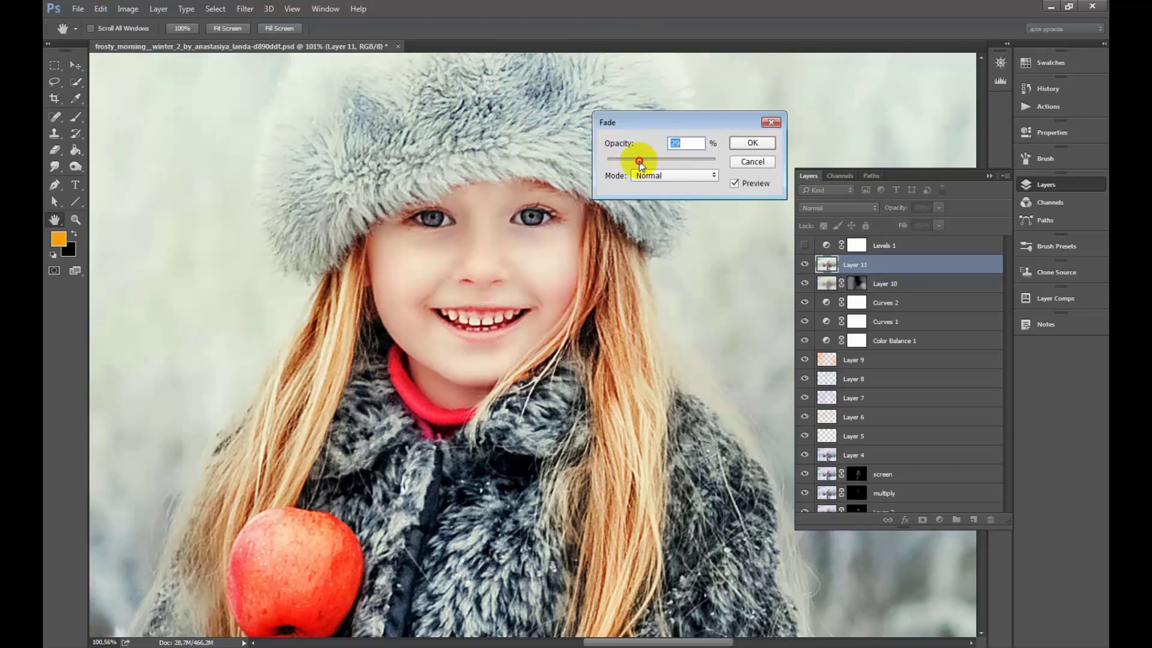
click(753, 143)
key(v)
scroll(552, 210, down, 5)
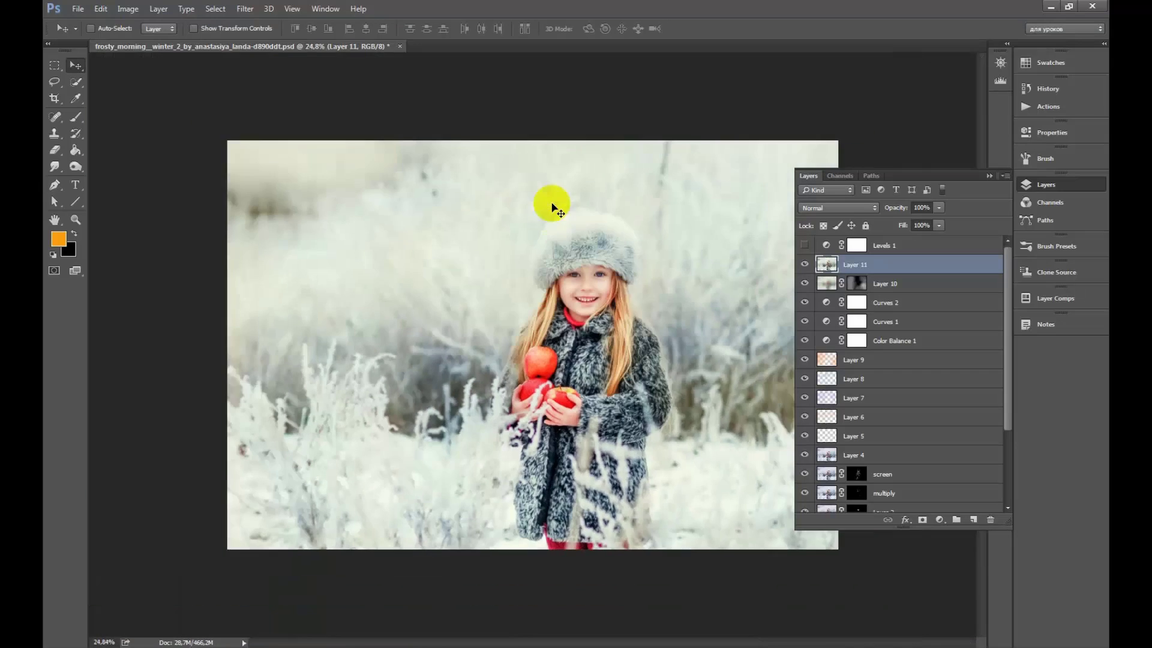
scroll(552, 207, down, 1)
click(1059, 191)
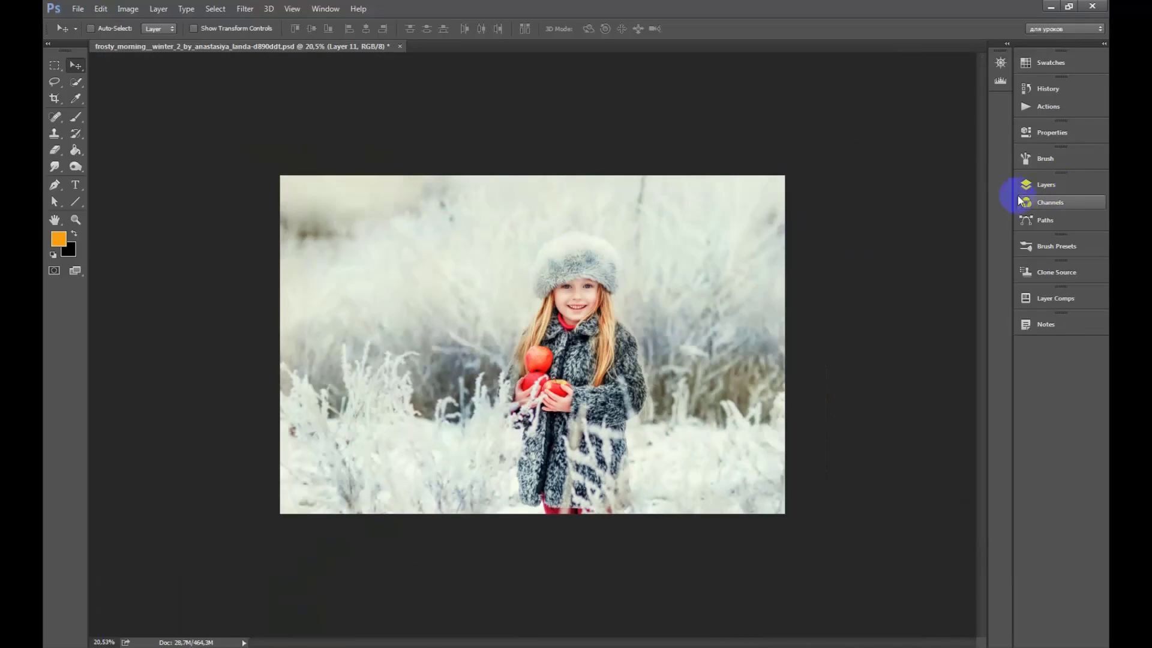
click(1028, 185)
scroll(862, 441, down, 3)
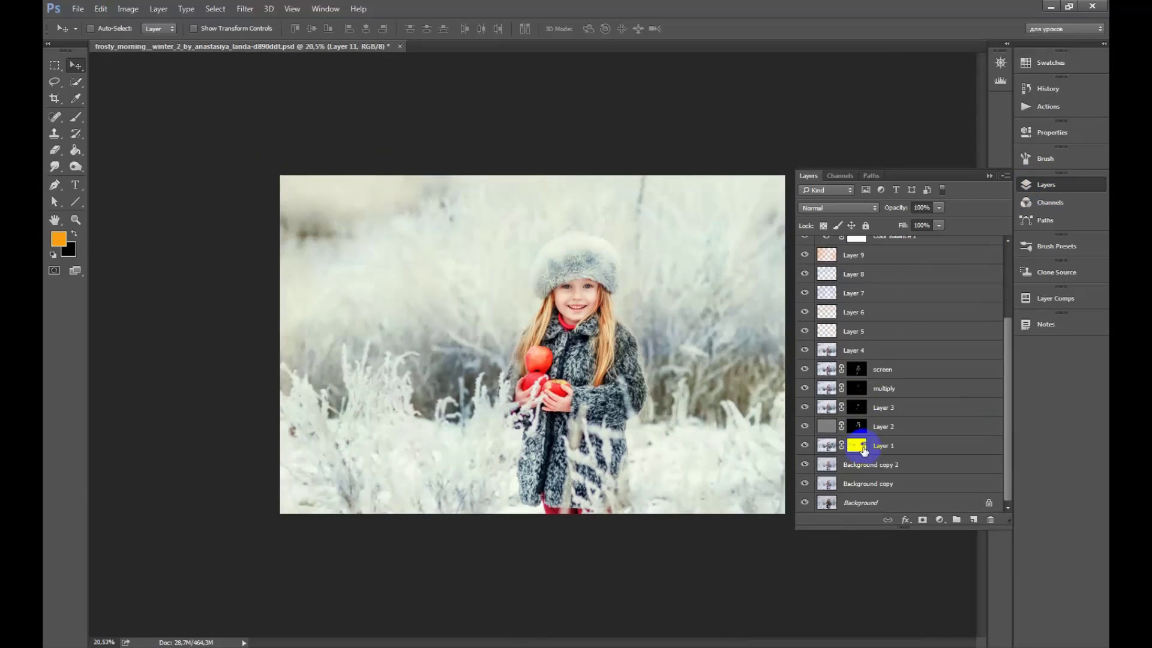
alt+click(803, 502)
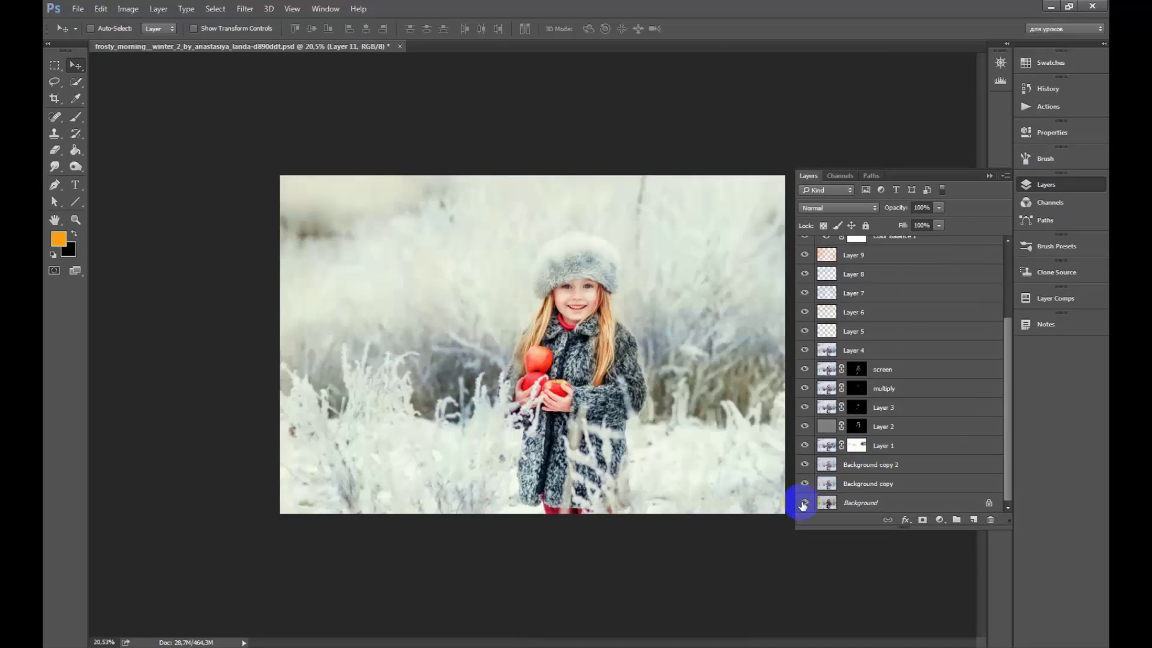
alt+click(804, 502)
alt+click(804, 503)
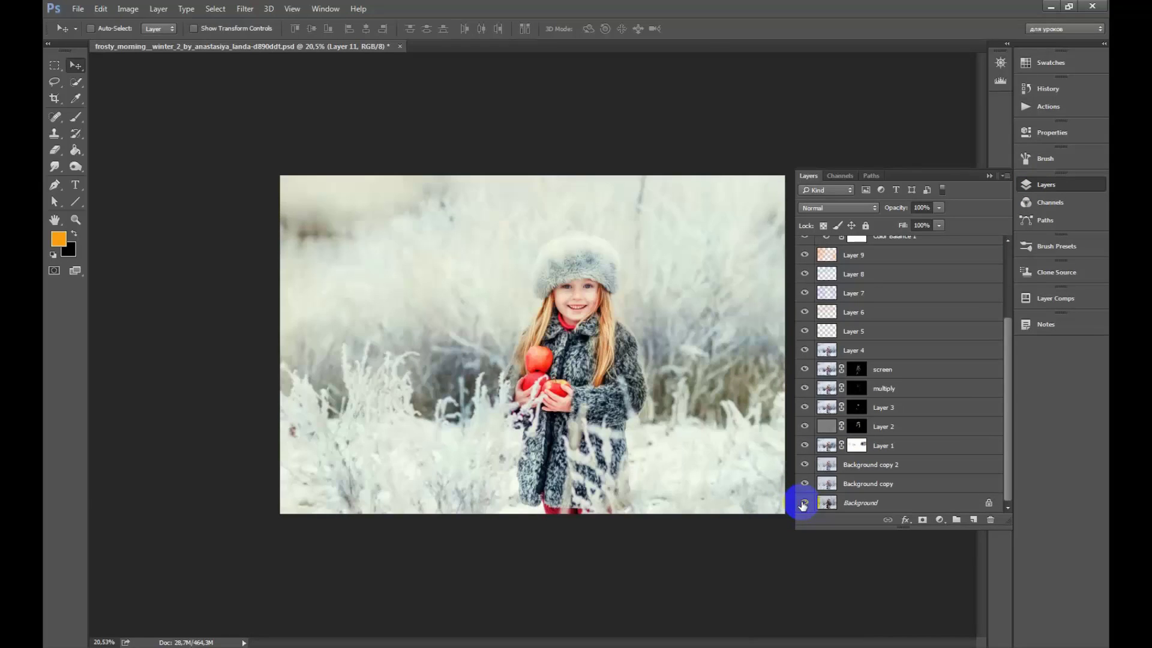